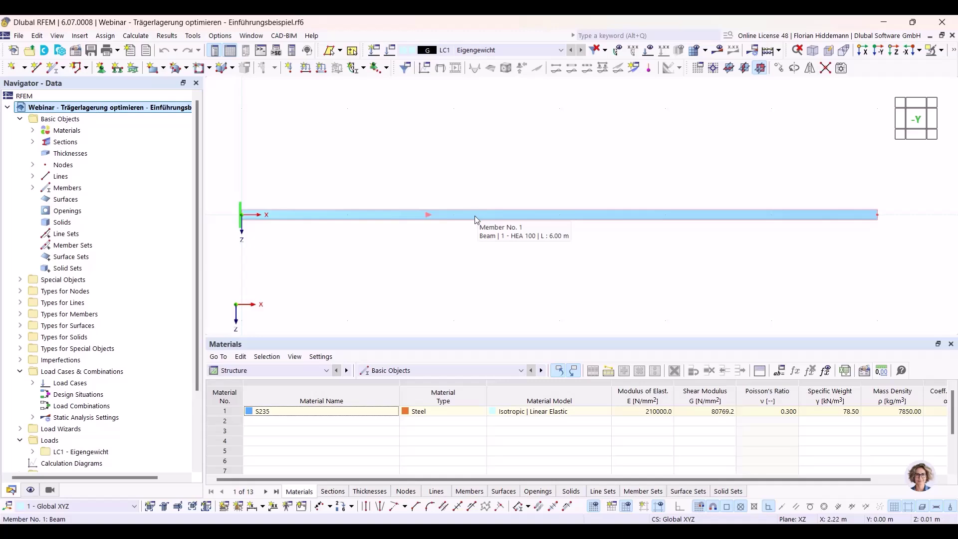
# Step: Add a node on the beam member at 20 % distance from its start
pyautogui.rightClick(474, 215)
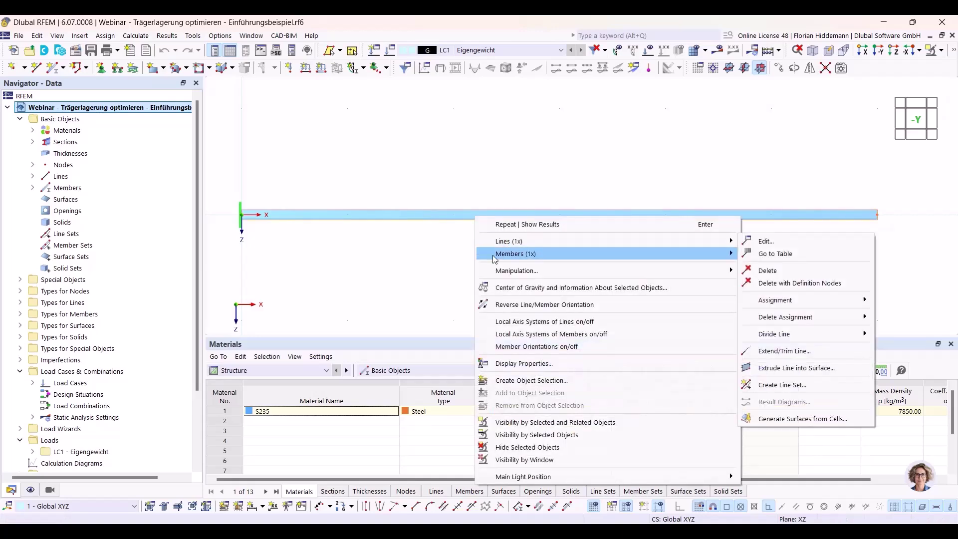
pyautogui.moveTo(493, 256)
pyautogui.click(775, 251)
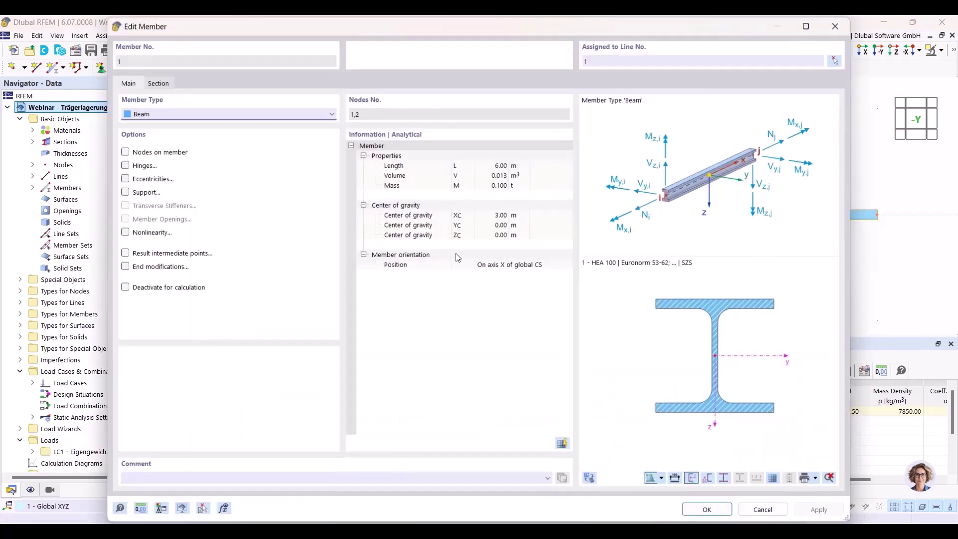
pyautogui.click(156, 156)
pyautogui.click(203, 84)
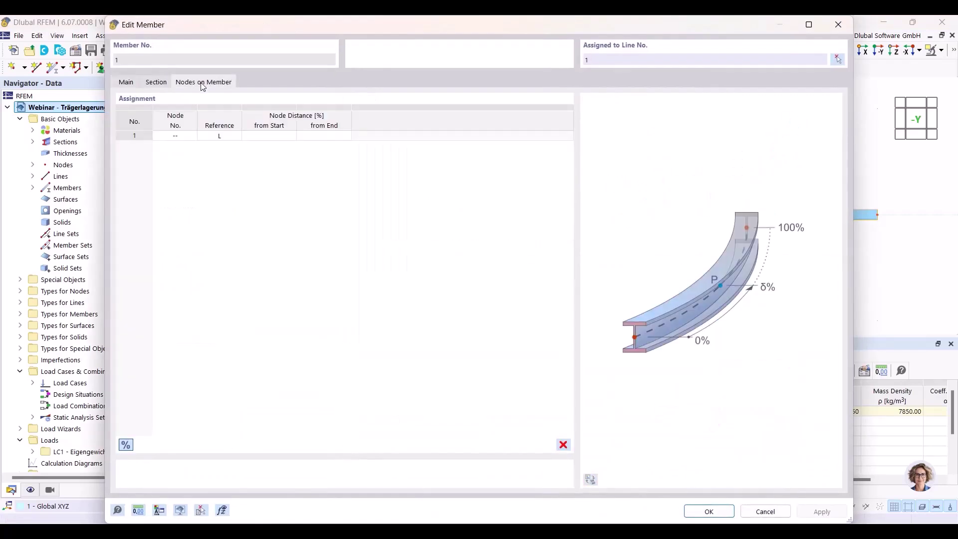
pyautogui.click(273, 137)
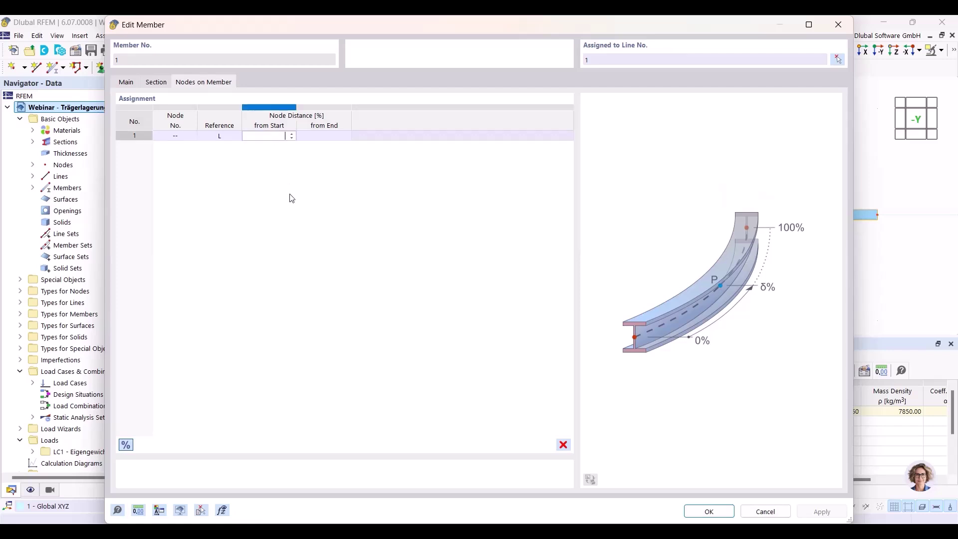
pyautogui.press('Return')
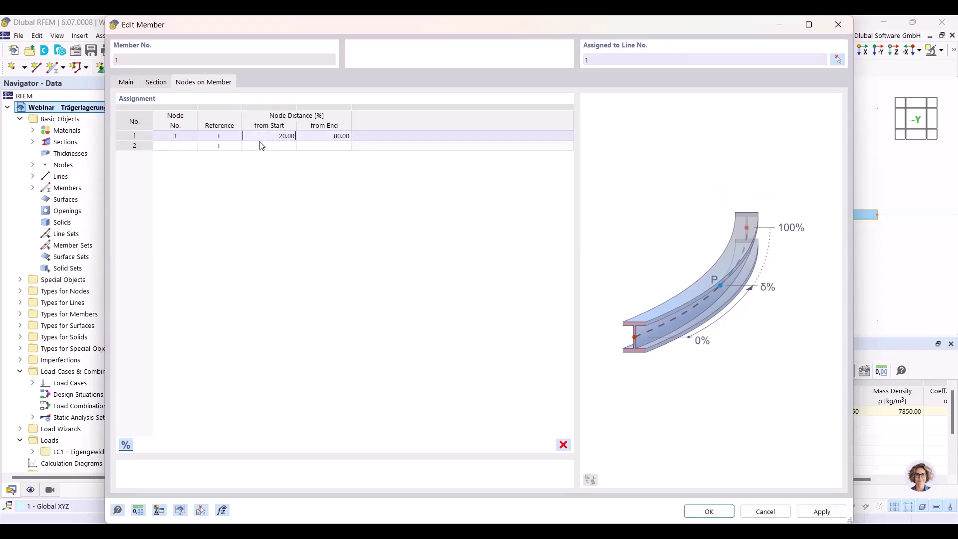
pyautogui.click(709, 512)
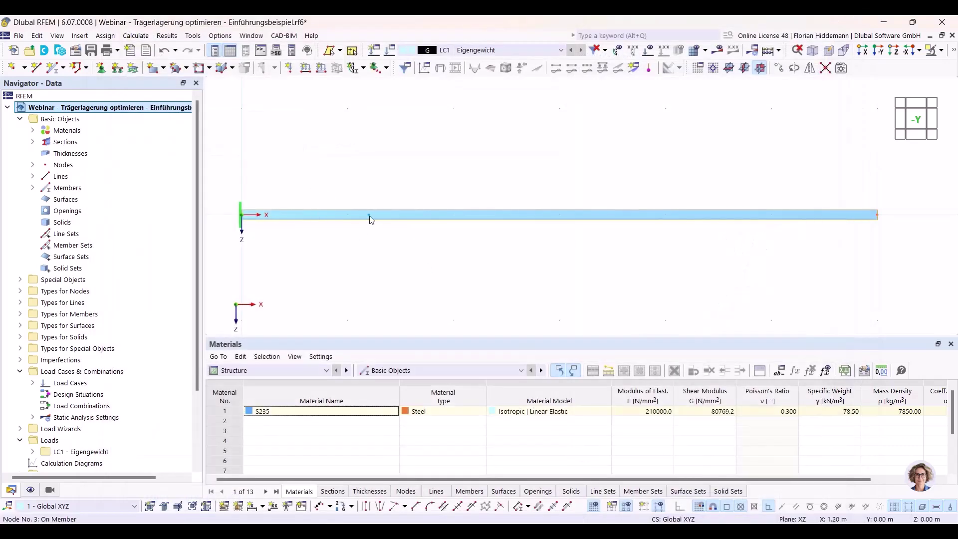
pyautogui.moveTo(369, 215)
# Step: Create a global parameter named Position_nodal_support with the symbol x_support
pyautogui.click(37, 36)
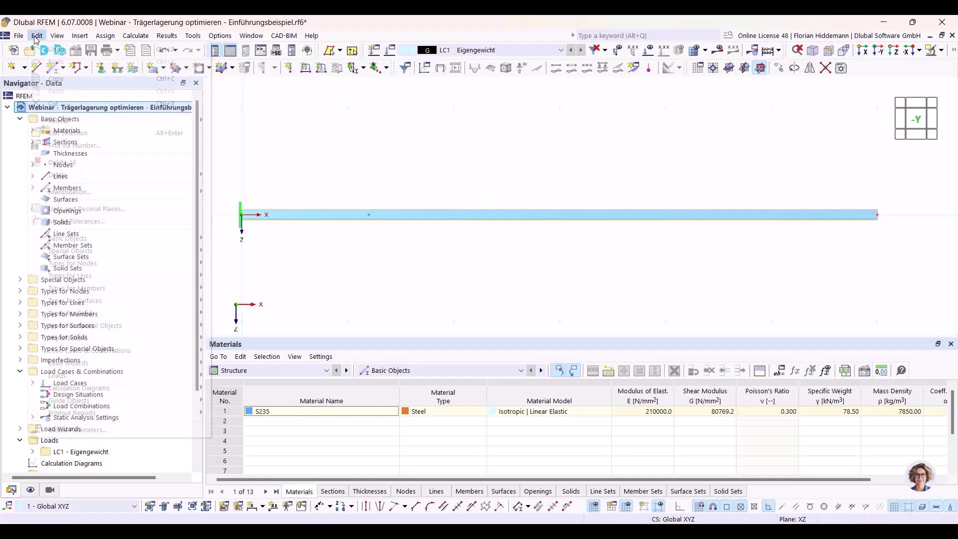
pyautogui.click(113, 429)
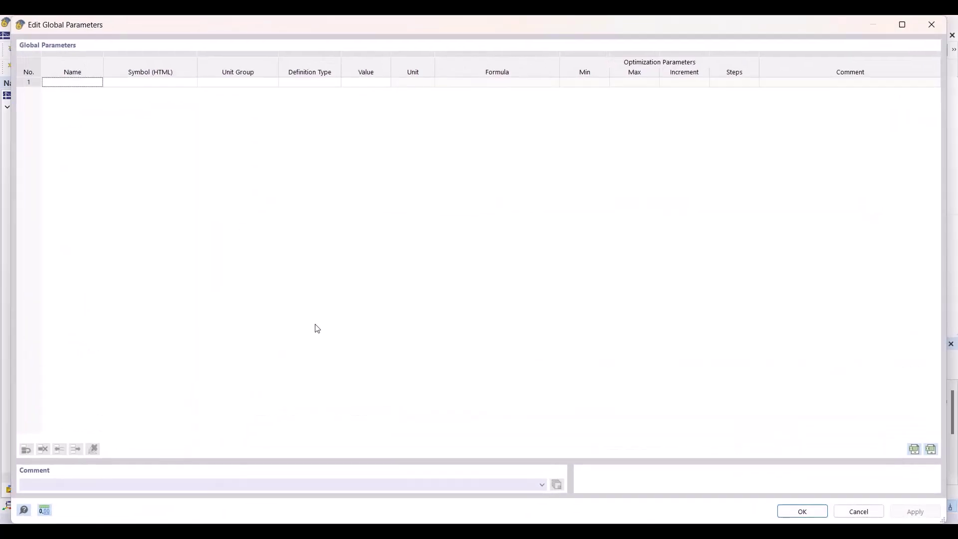
pyautogui.moveTo(193, 18); pyautogui.dragTo(187, 190)
pyautogui.moveTo(12, 191); pyautogui.dragTo(141, 209)
pyautogui.moveTo(276, 224); pyautogui.dragTo(246, 220)
pyautogui.click(179, 265)
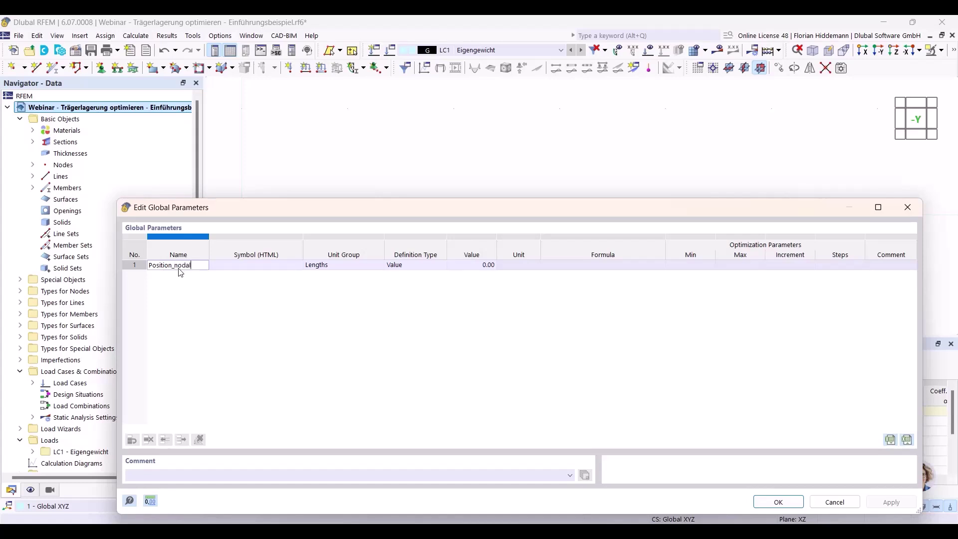
pyautogui.write('port')
pyautogui.press('Tab')
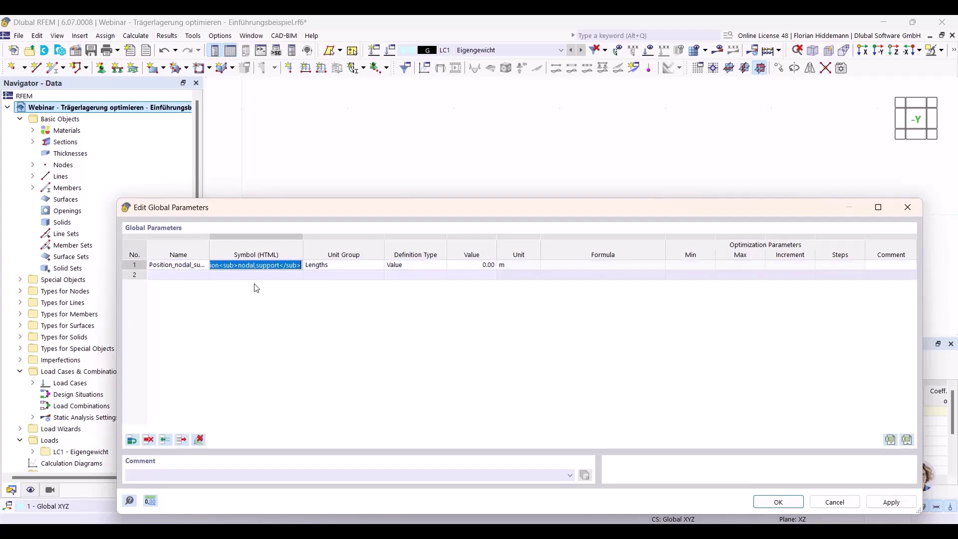
pyautogui.write('x_support')
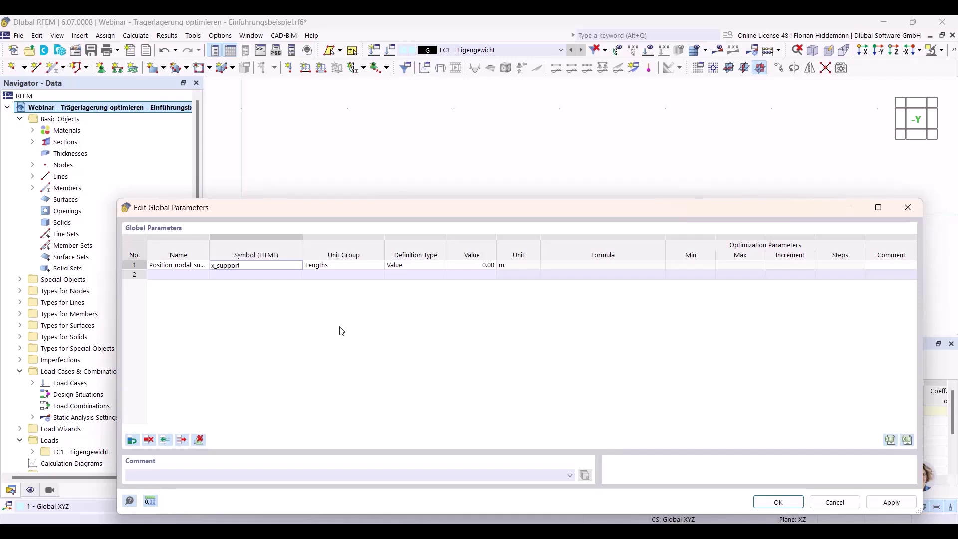
pyautogui.click(361, 314)
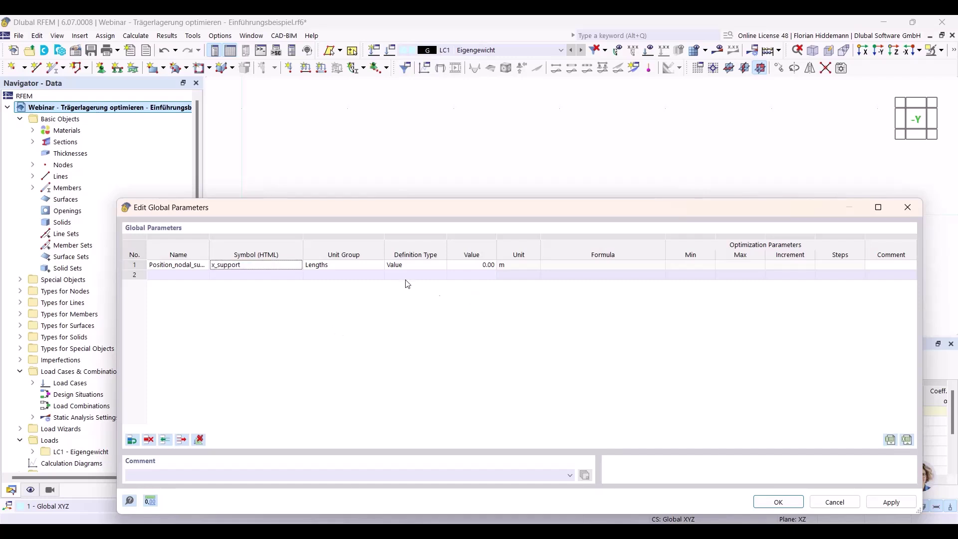
# Step: Set the unit group of the support position parameter to Relative lengths from the Model category
pyautogui.click(358, 265)
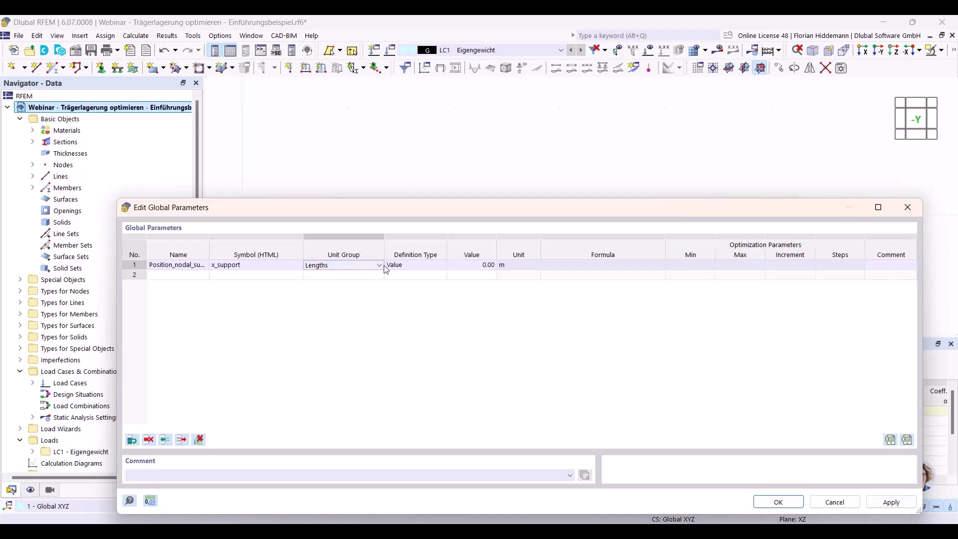
pyautogui.click(380, 265)
pyautogui.moveTo(447, 325); pyautogui.dragTo(449, 461)
pyautogui.click(407, 208)
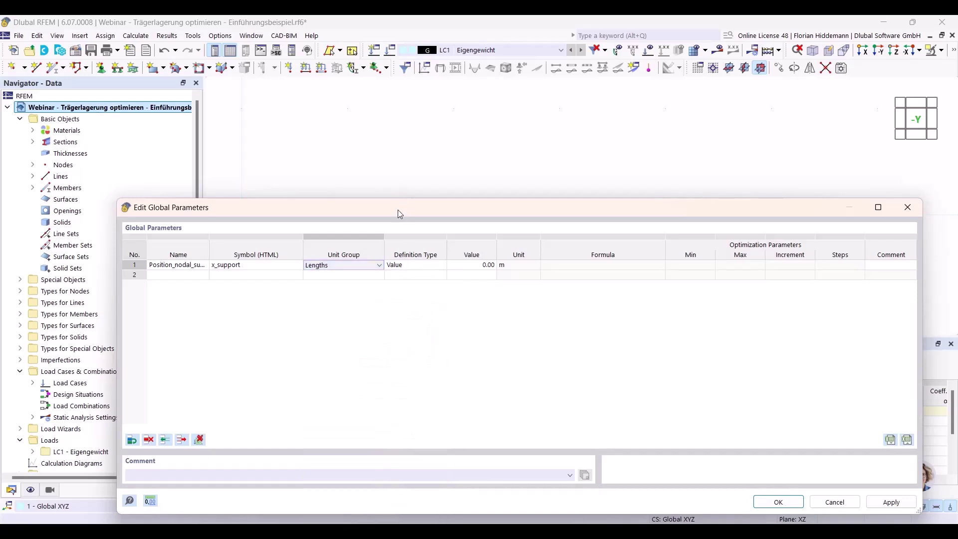
pyautogui.moveTo(400, 214); pyautogui.dragTo(382, 153)
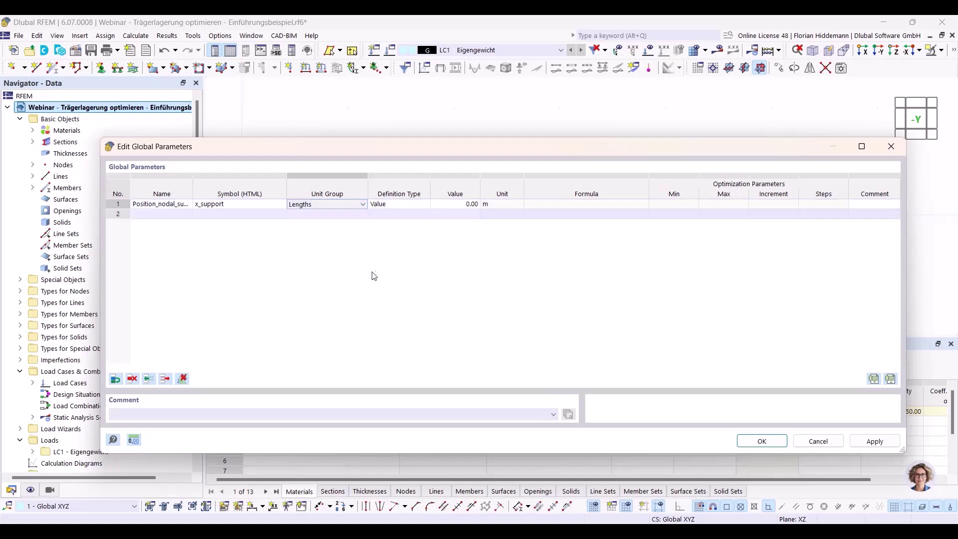
pyautogui.click(360, 204)
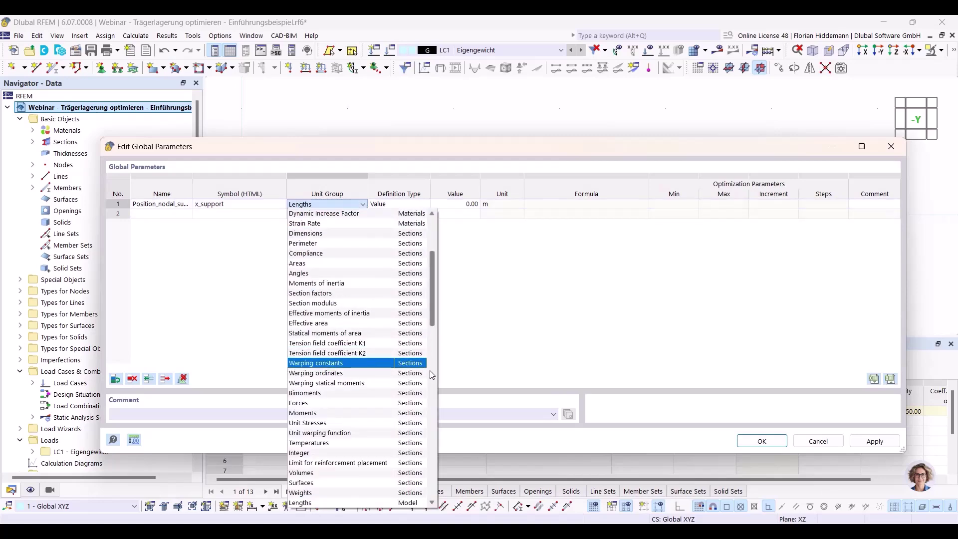
pyautogui.moveTo(433, 318); pyautogui.dragTo(439, 375)
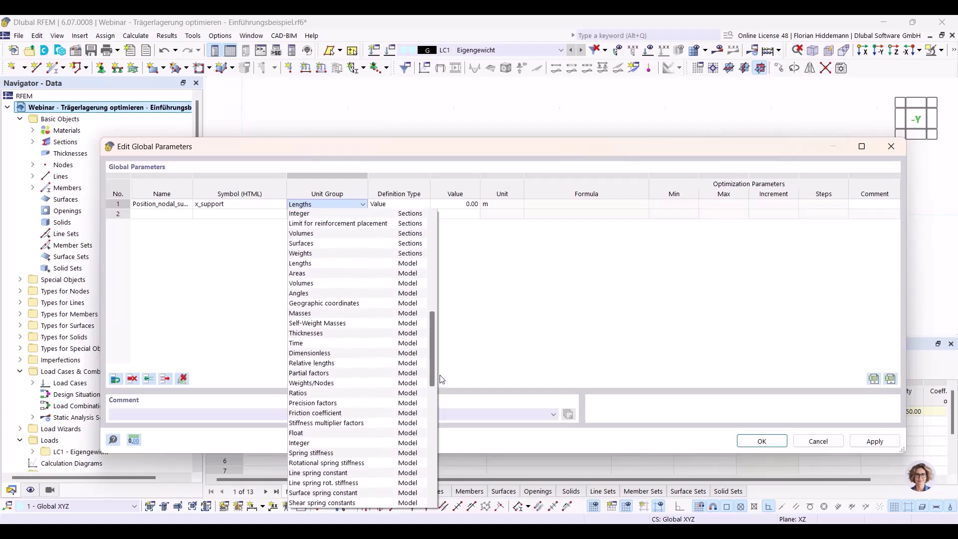
pyautogui.click(336, 363)
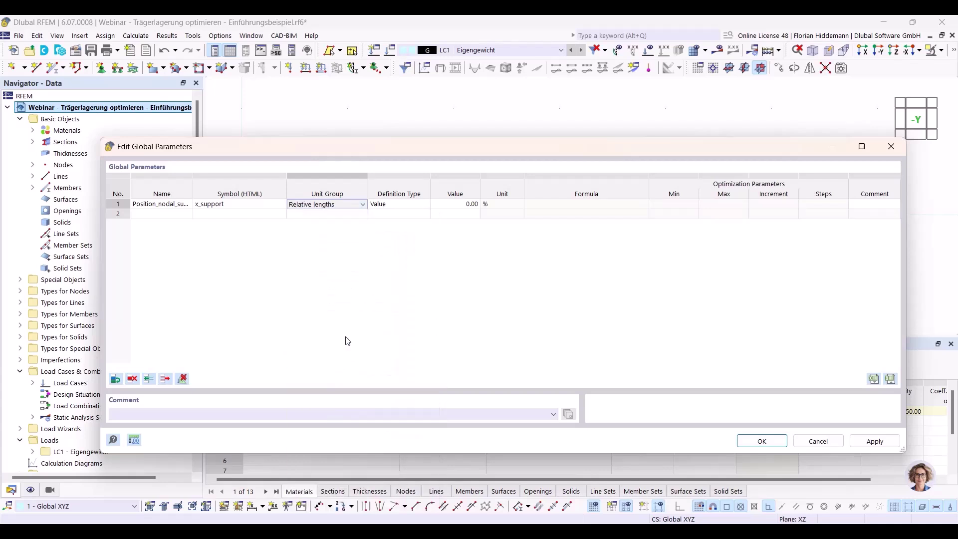
# Step: Set the support position parameter's value to 40 % and accept the global parameters
pyautogui.click(456, 205)
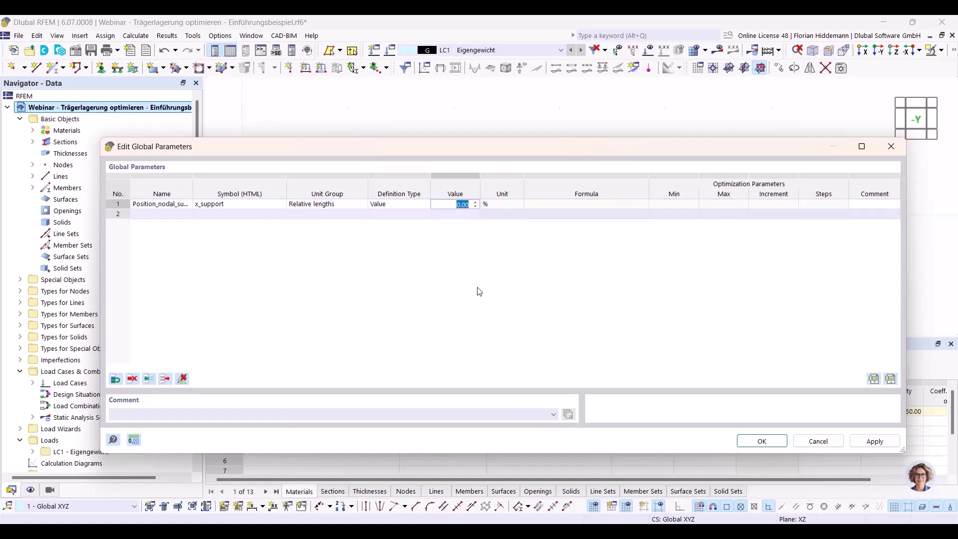
pyautogui.write('40')
pyautogui.press('Return')
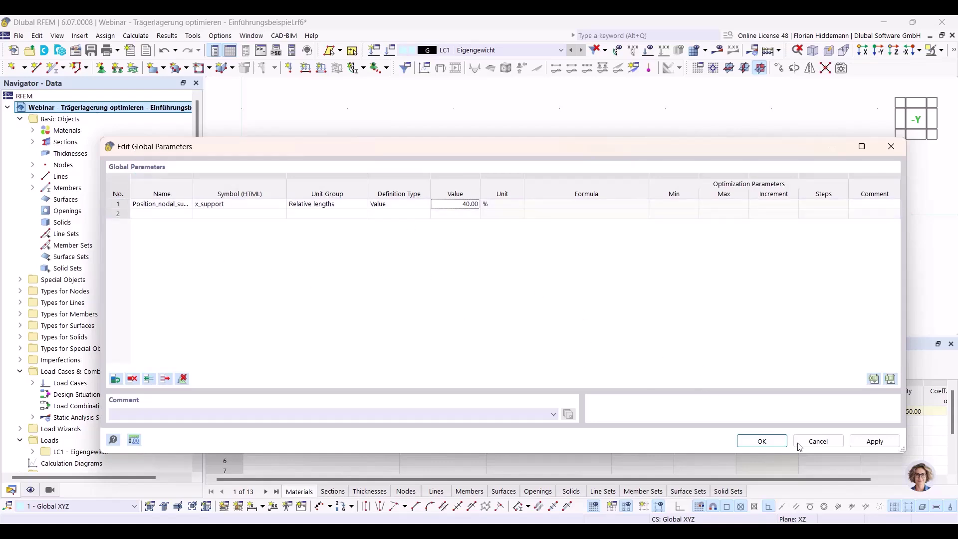
pyautogui.click(762, 441)
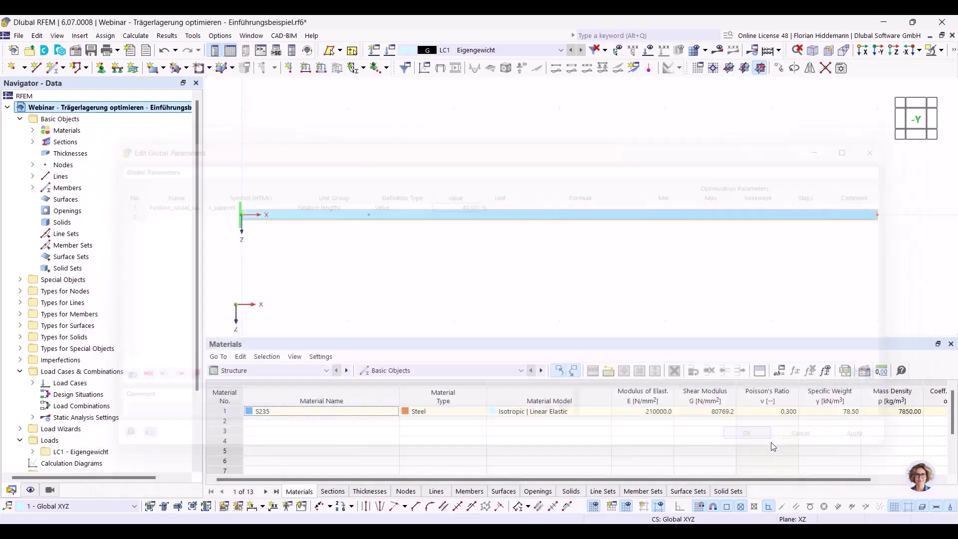
# Step: Link the start distance of the intermediate node on the beam to the global parameter Position_nodal_support
pyautogui.rightClick(369, 215)
pyautogui.click(399, 242)
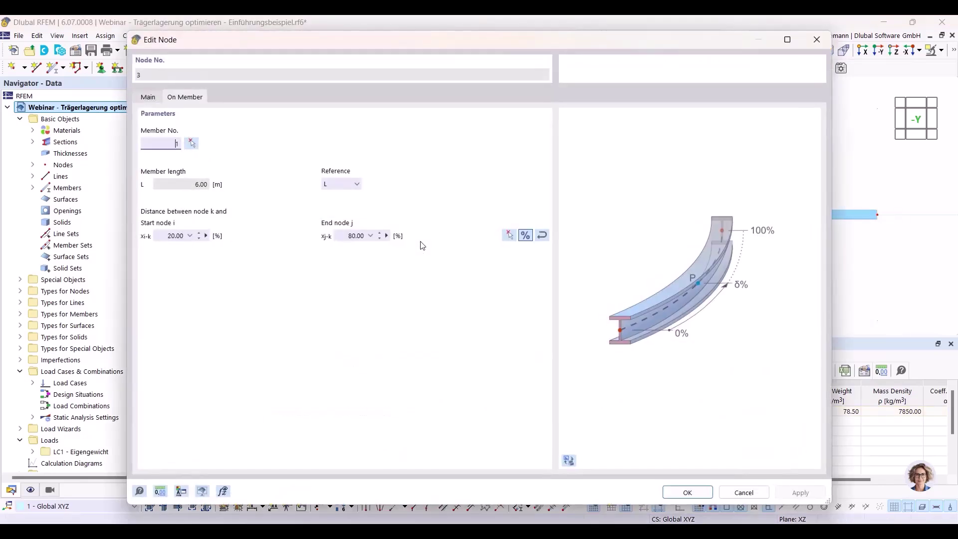
pyautogui.click(206, 235)
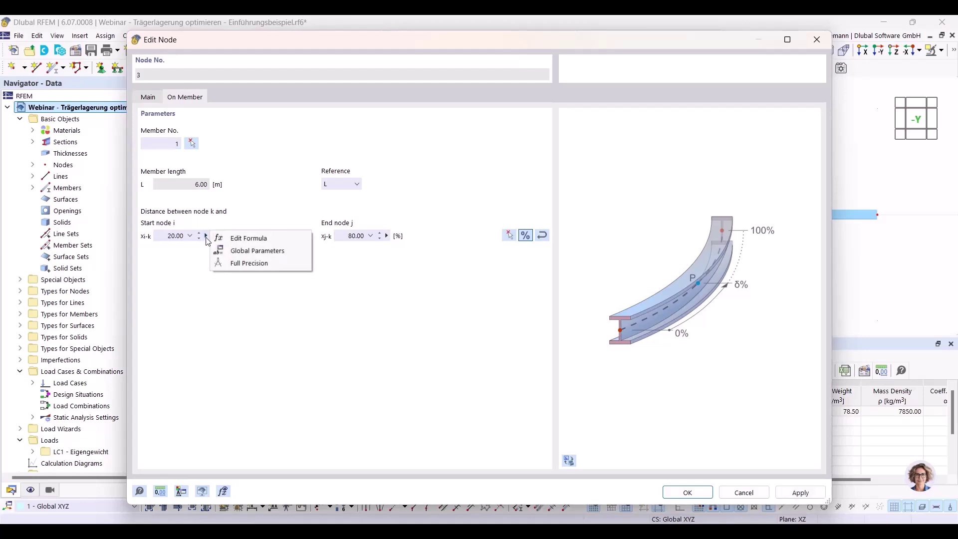
pyautogui.click(255, 250)
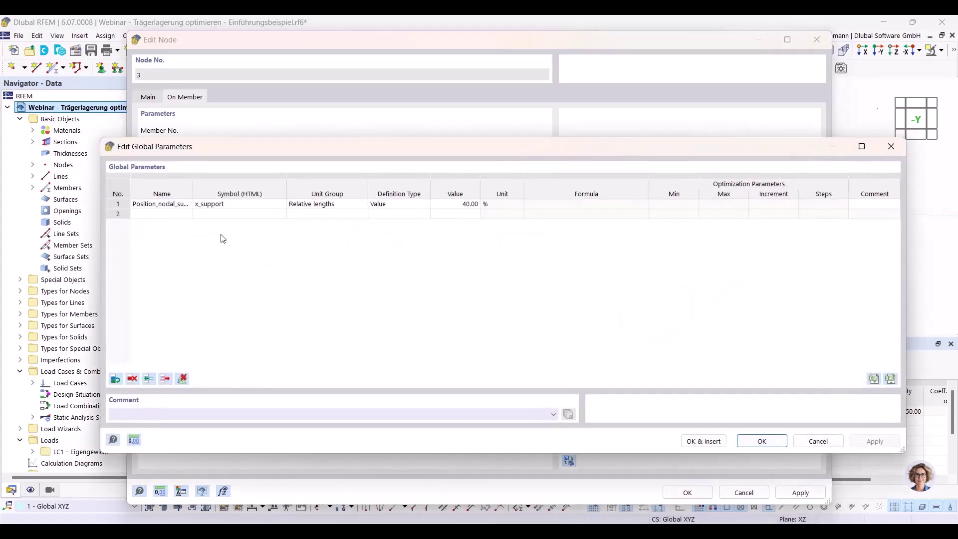
pyautogui.click(123, 207)
pyautogui.moveTo(167, 147); pyautogui.dragTo(168, 266)
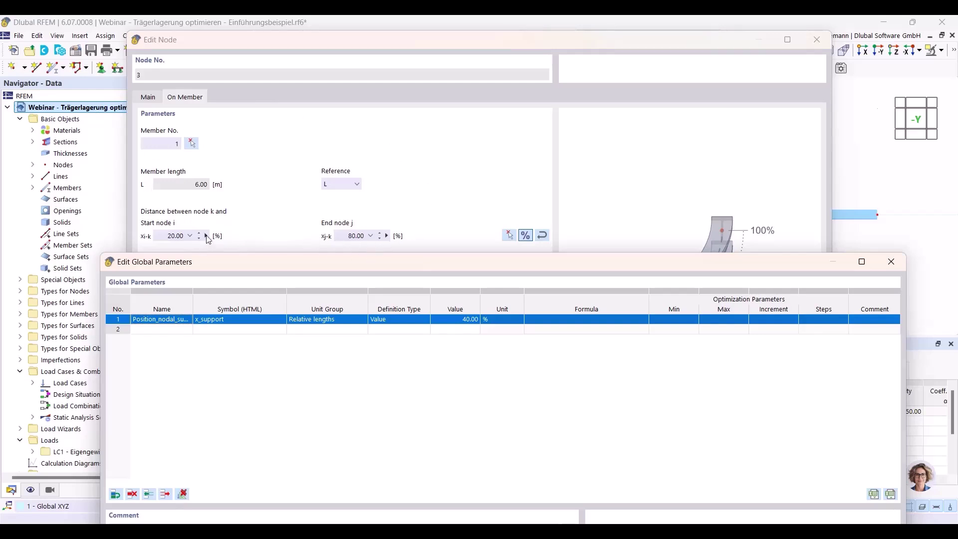
pyautogui.moveTo(184, 266)
pyautogui.mouseDown()
pyautogui.moveTo(185, 246)
pyautogui.moveTo(183, 262)
pyautogui.mouseUp()
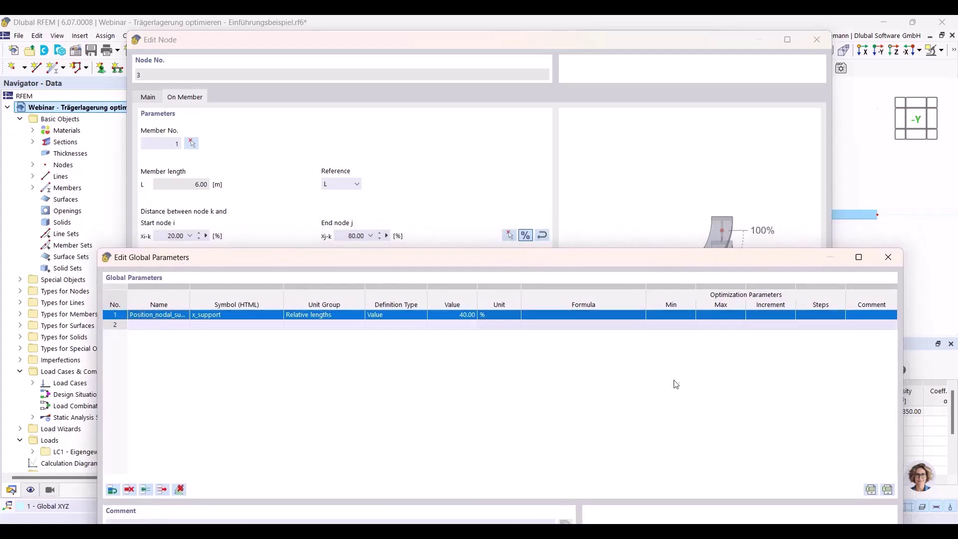
pyautogui.moveTo(545, 262); pyautogui.dragTo(449, 188)
pyautogui.click(668, 480)
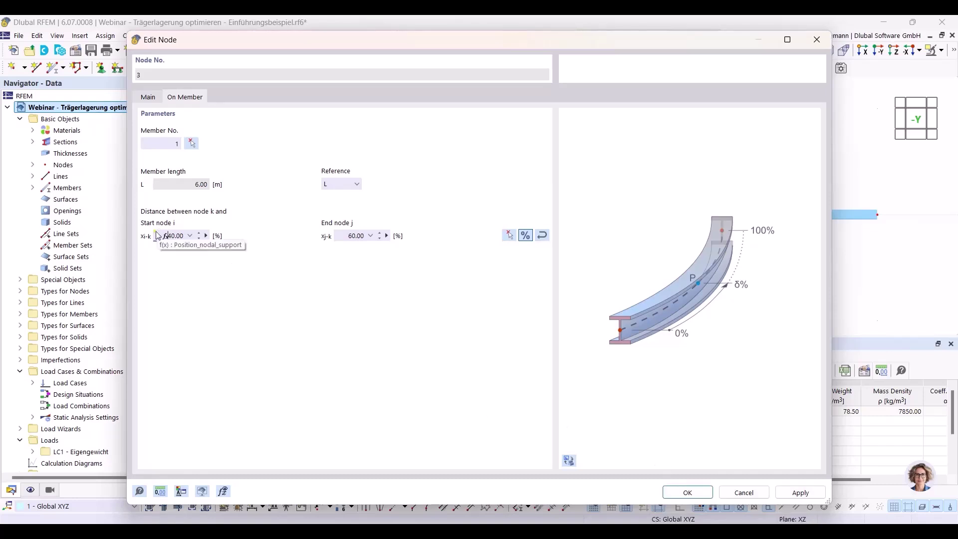
pyautogui.click(180, 236)
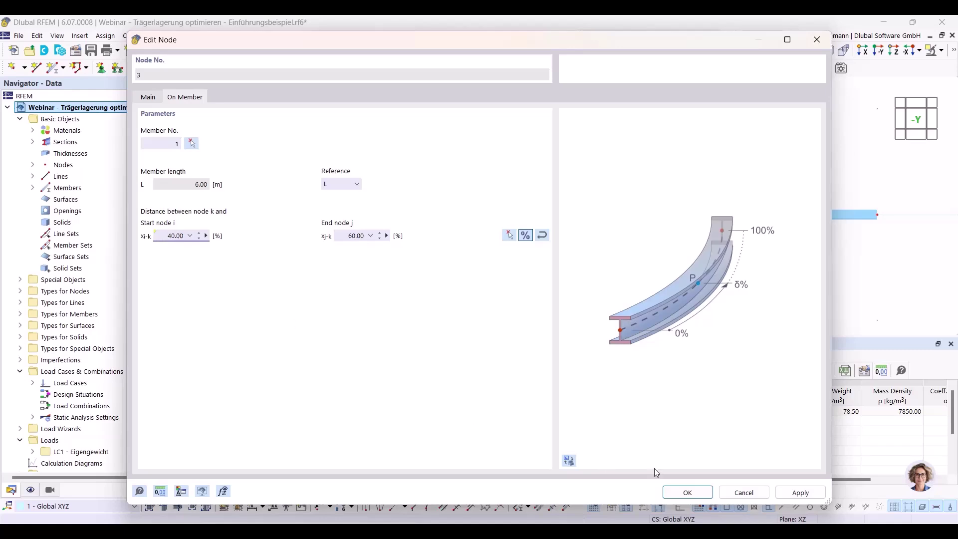
pyautogui.click(687, 493)
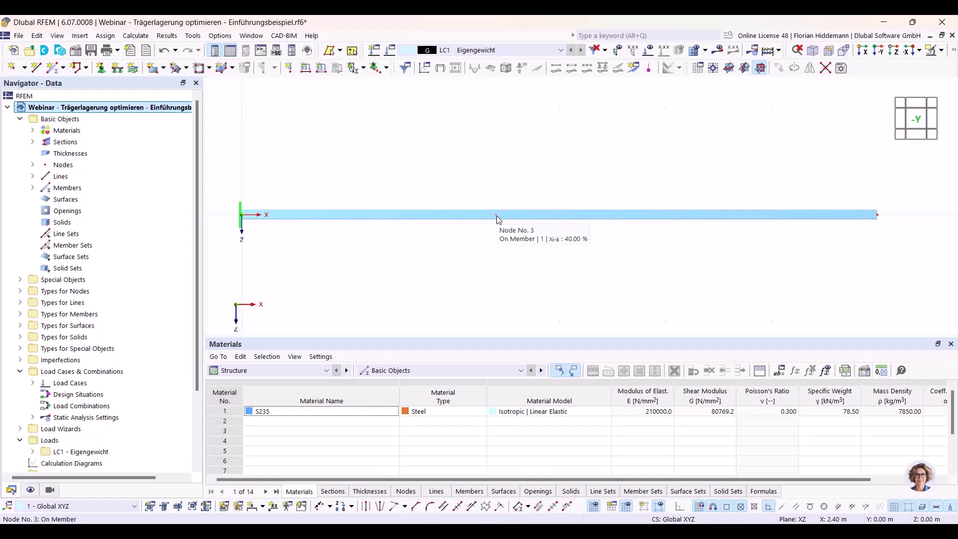
# Step: Assign the nodal support type "Verschieblich in X'" to the intermediate node on the beam
pyautogui.click(101, 68)
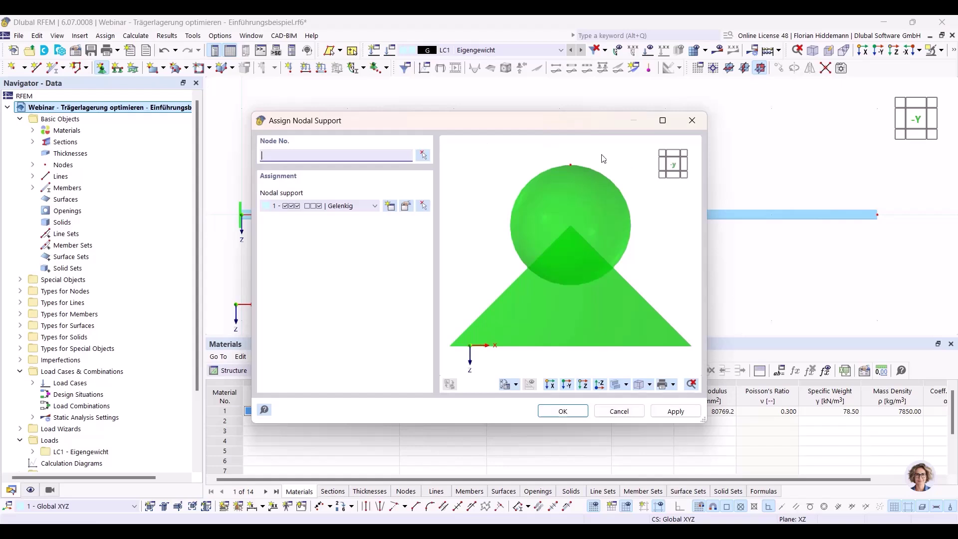
pyautogui.click(371, 205)
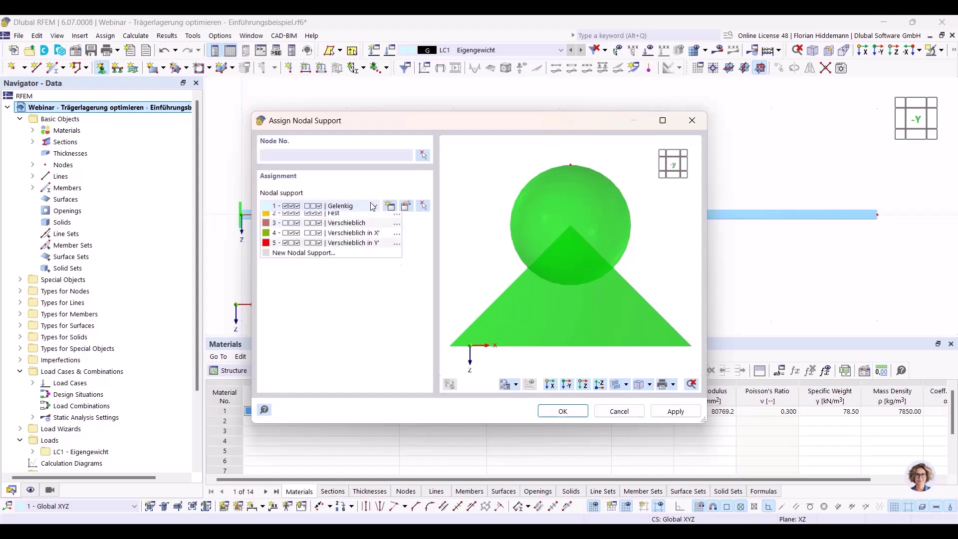
pyautogui.click(358, 255)
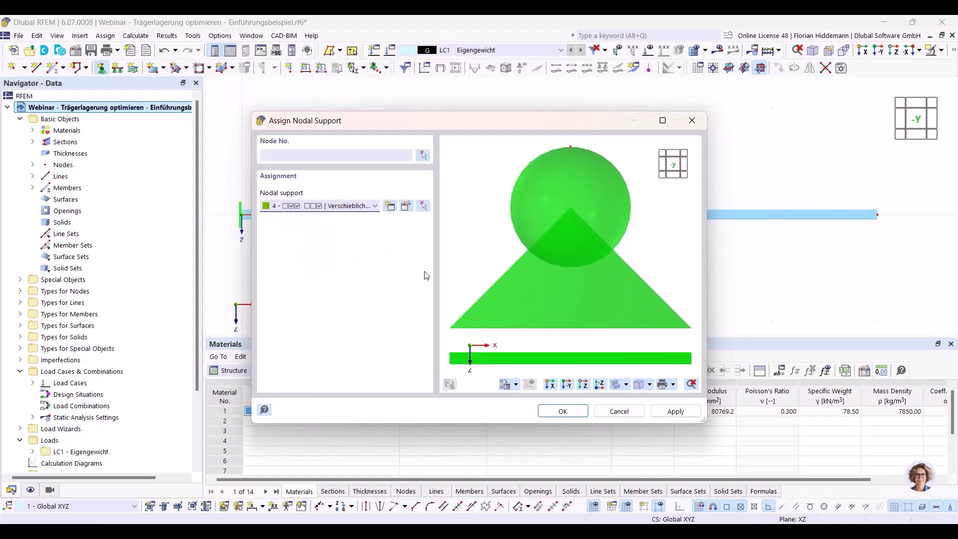
pyautogui.click(549, 413)
pyautogui.click(496, 224)
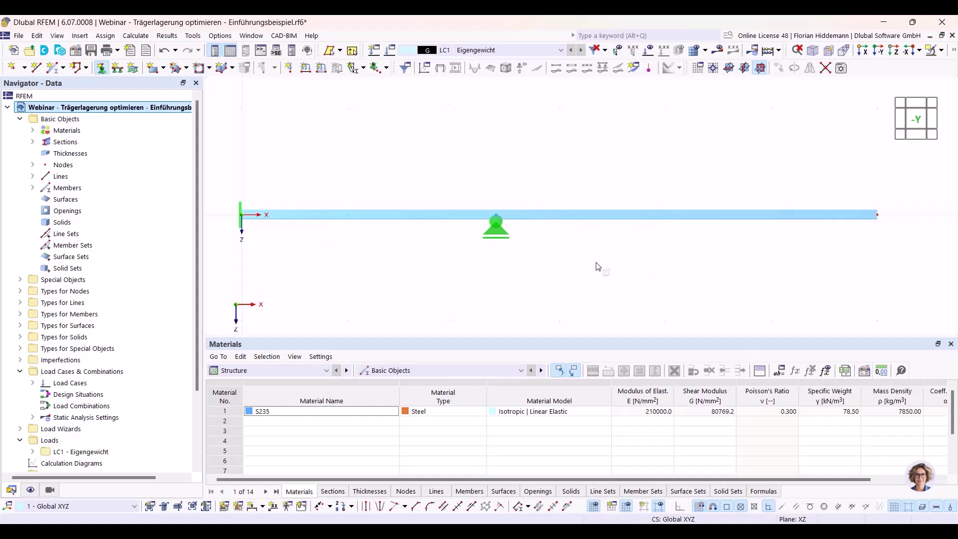
pyautogui.press('Escape')
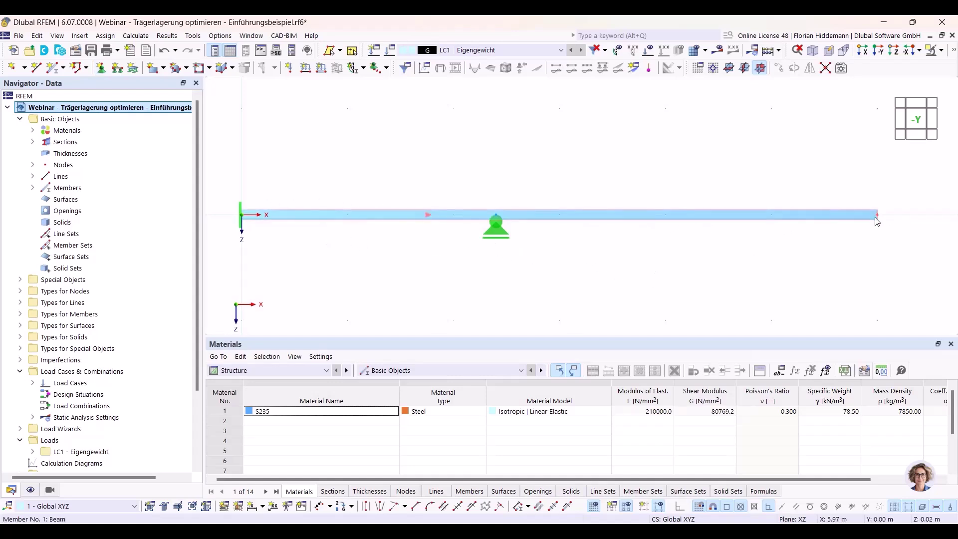
# Step: Review the settings of load case LC1 Eigengewicht, including its analysis type and self-weight, without changing them
pyautogui.click(502, 49)
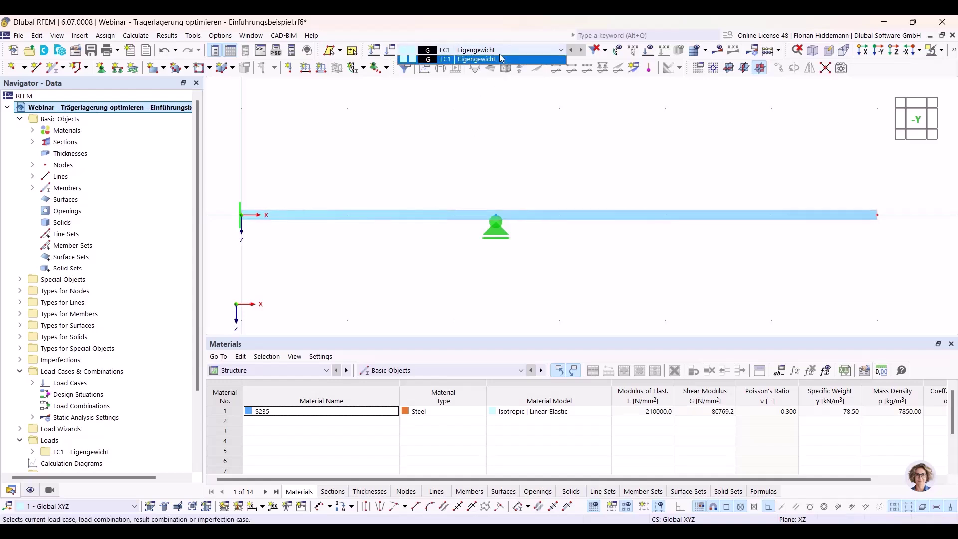
pyautogui.click(385, 50)
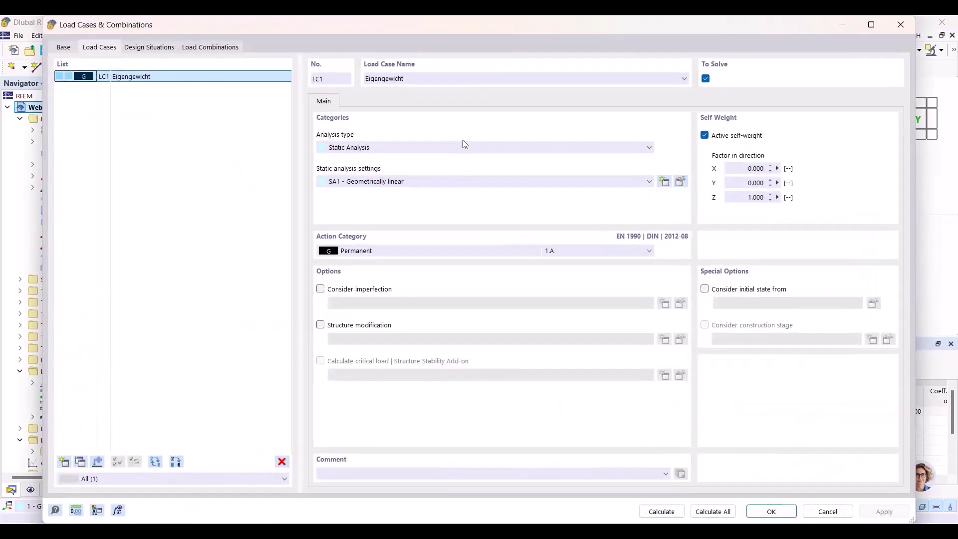
pyautogui.click(828, 511)
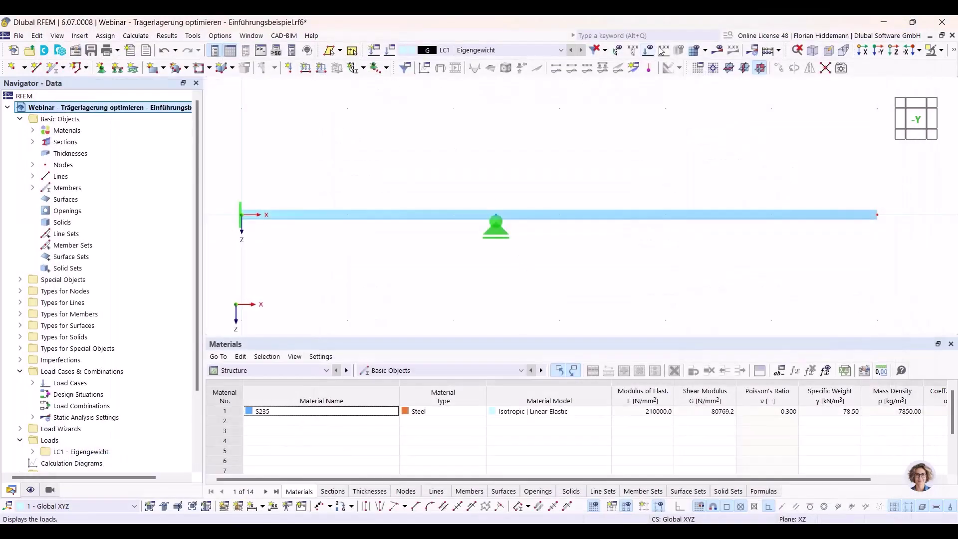
# Step: Calculate load case LC1 and display the deformation results with the whole beam in view
pyautogui.click(719, 52)
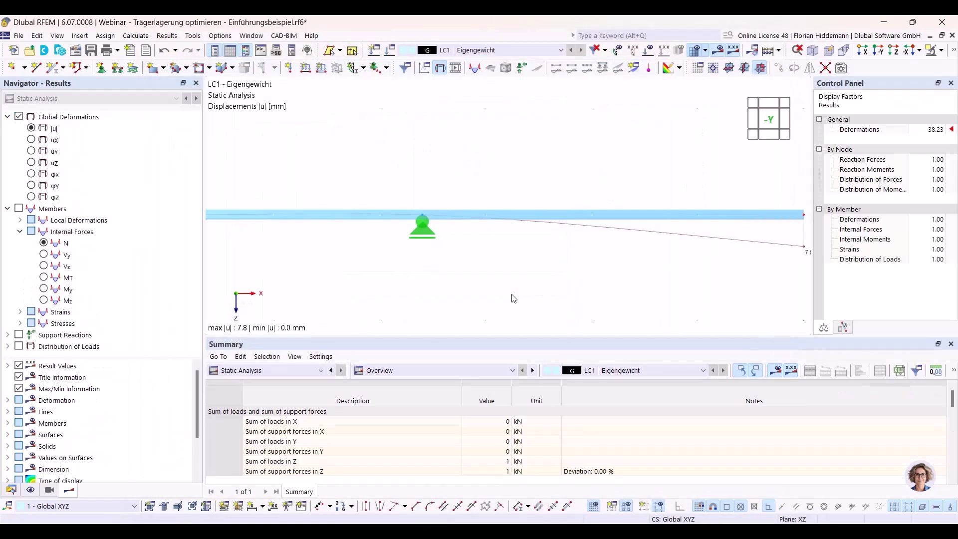
pyautogui.middleClick(510, 268)
pyautogui.middleClick(510, 269)
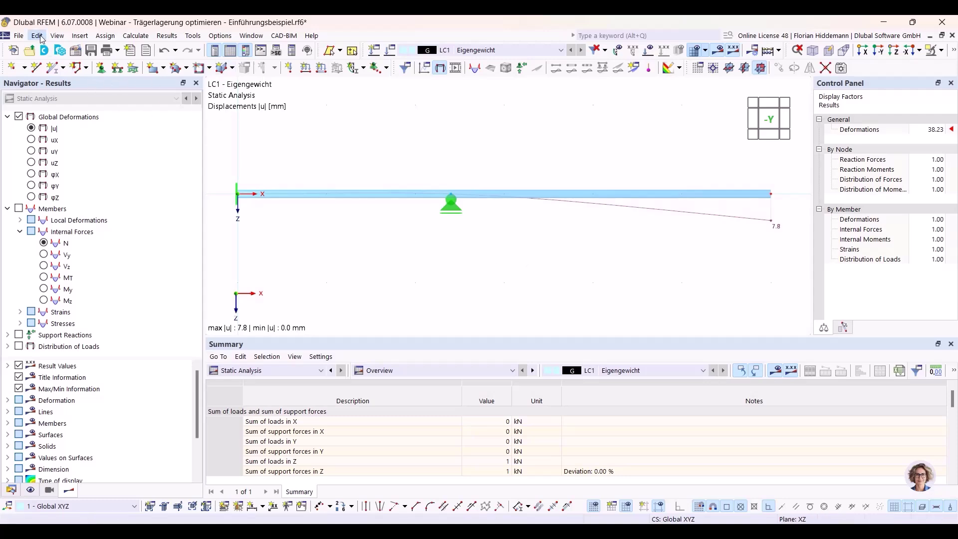
# Step: Activate the Optimization & Costs / CO2 Emission Estimation add-on in the model's base data
pyautogui.click(19, 36)
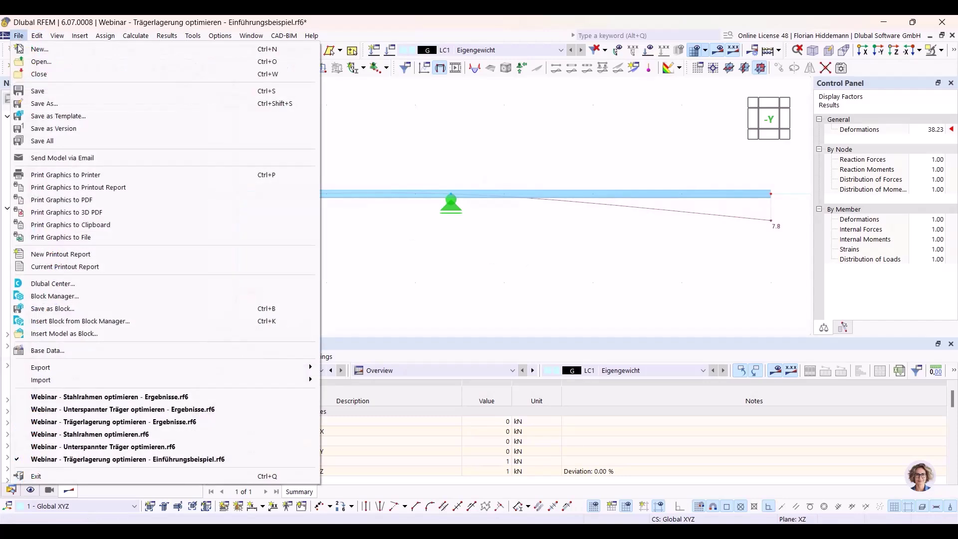
pyautogui.click(92, 349)
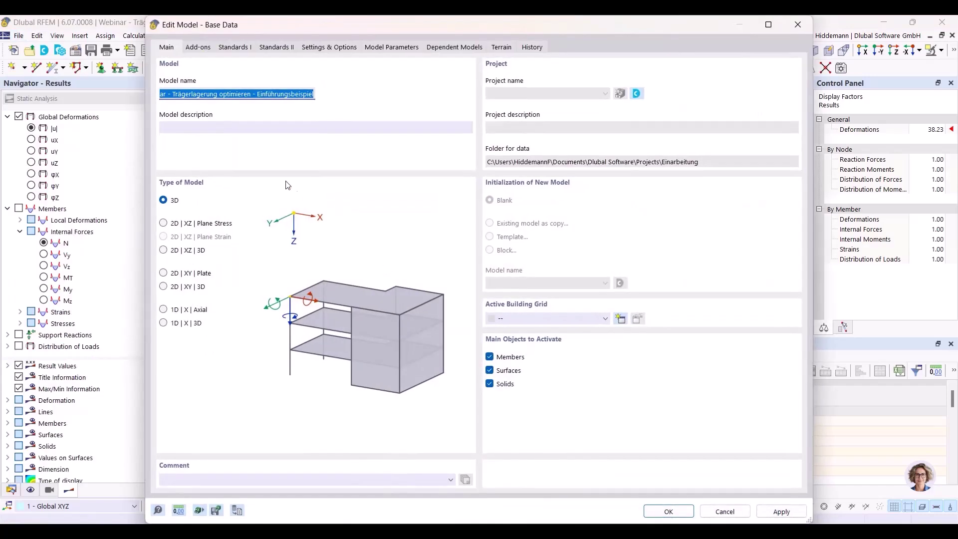
pyautogui.click(198, 47)
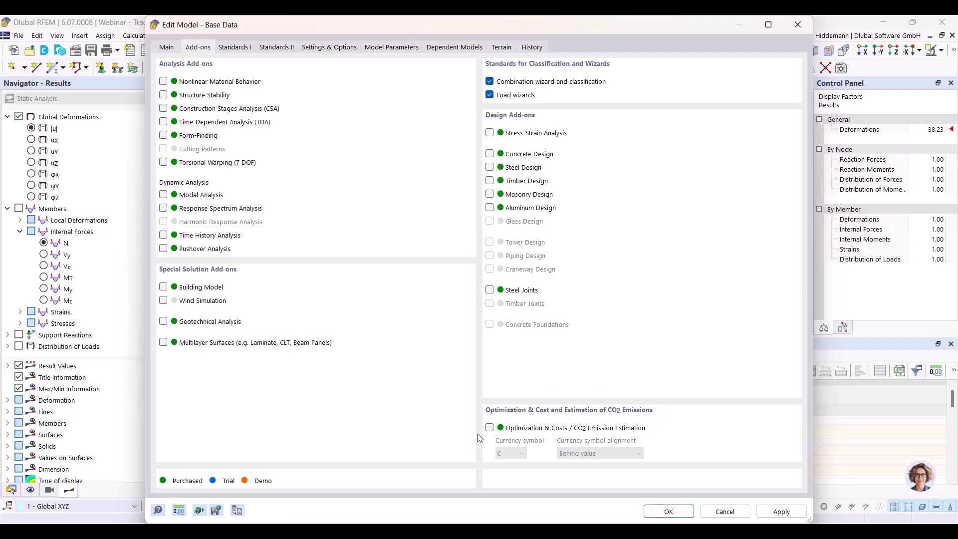
pyautogui.click(491, 433)
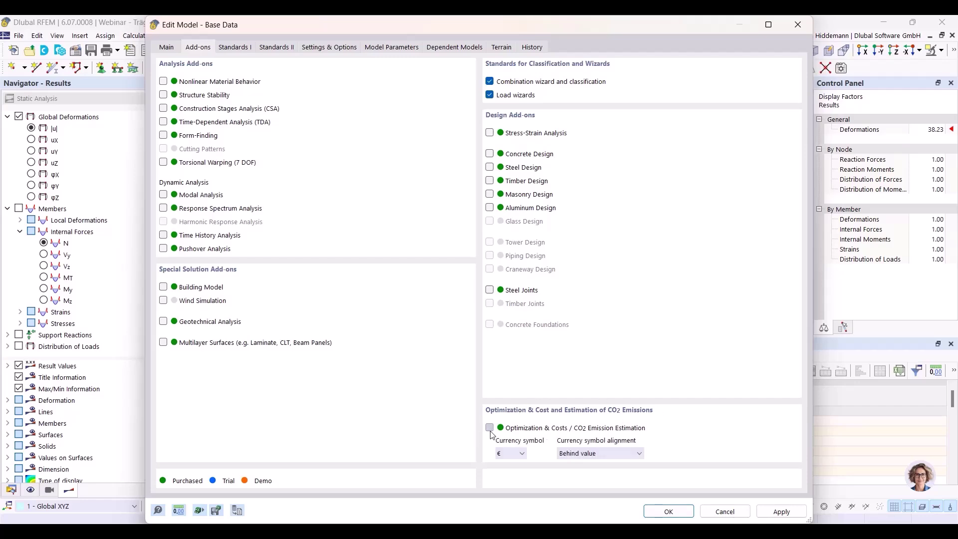
pyautogui.click(668, 512)
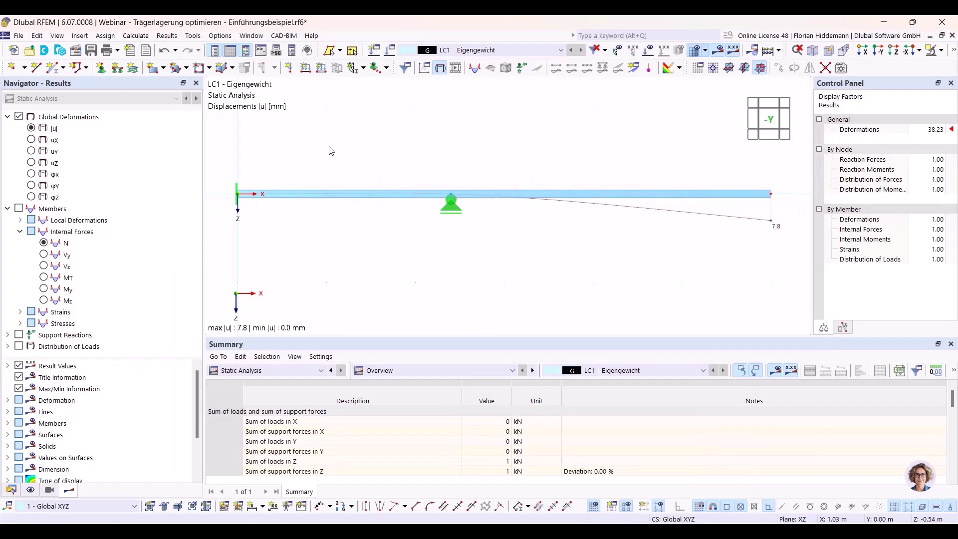
# Step: Change the definition type of the global parameter Position_nodal_support to Optimization
pyautogui.click(37, 36)
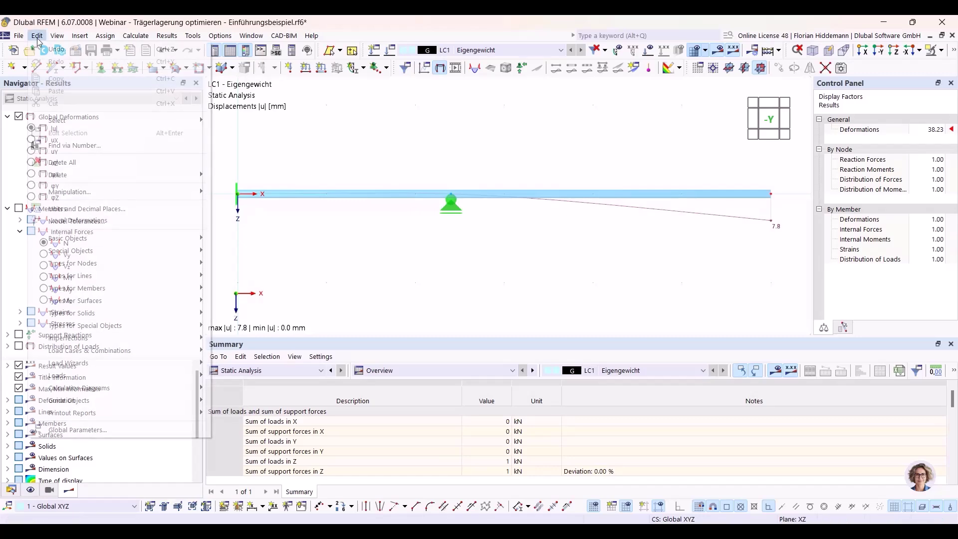
pyautogui.click(113, 429)
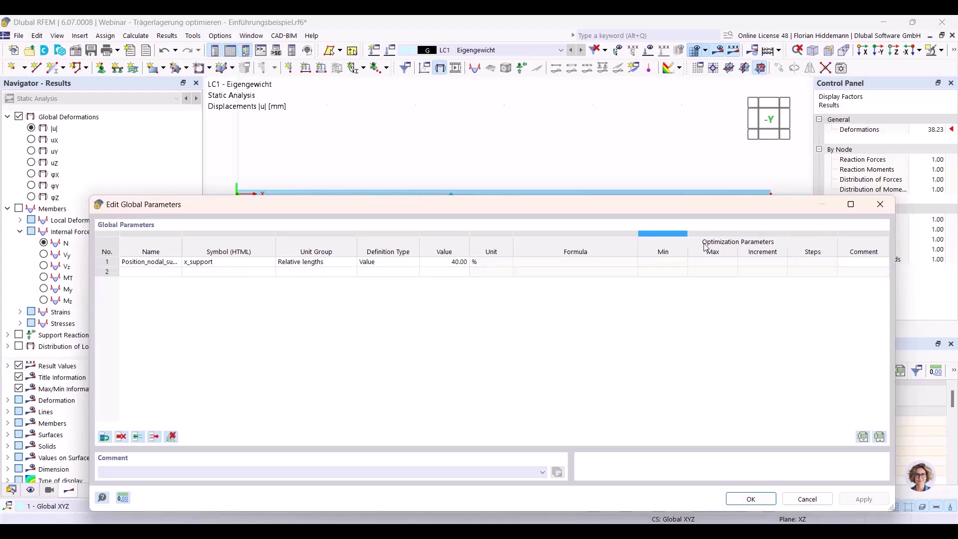
pyautogui.click(391, 265)
pyautogui.click(400, 263)
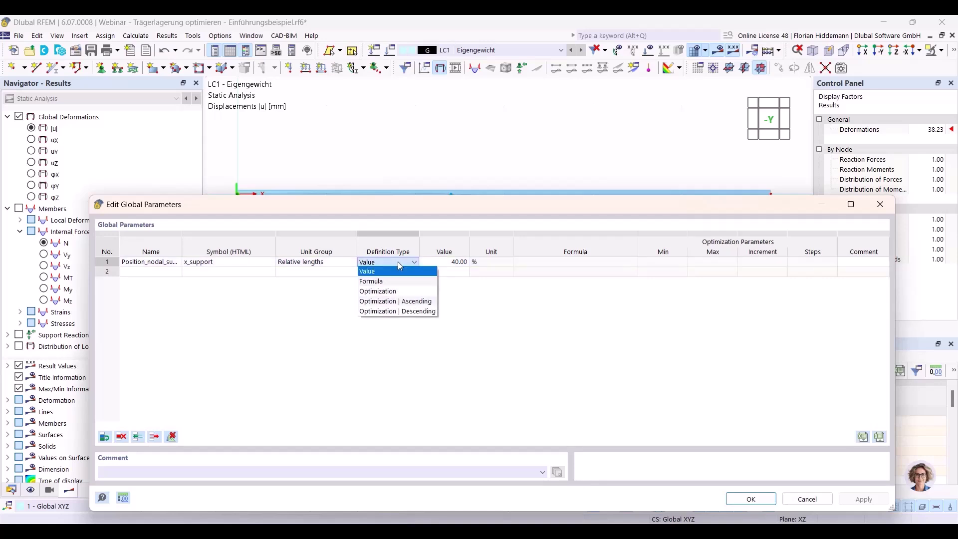
pyautogui.click(388, 294)
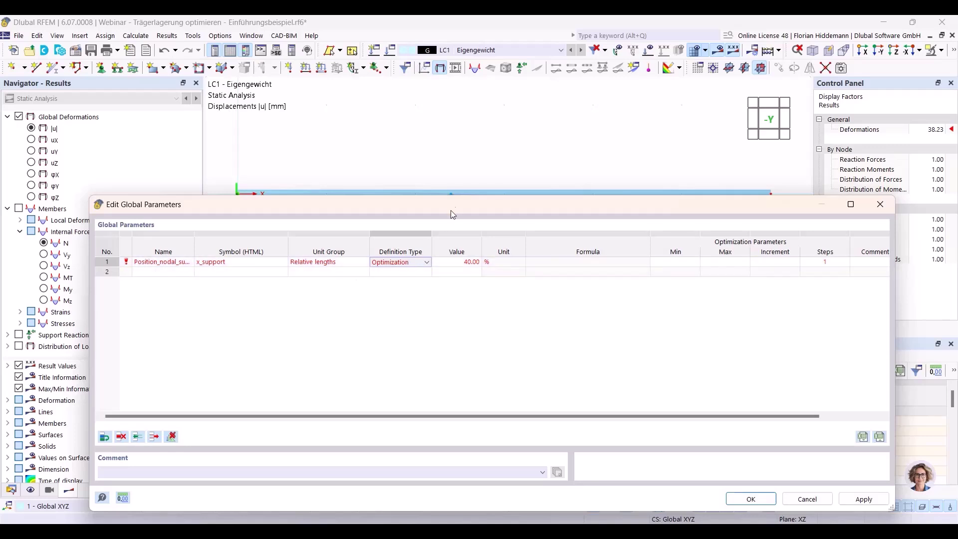
pyautogui.moveTo(460, 207); pyautogui.dragTo(426, 202)
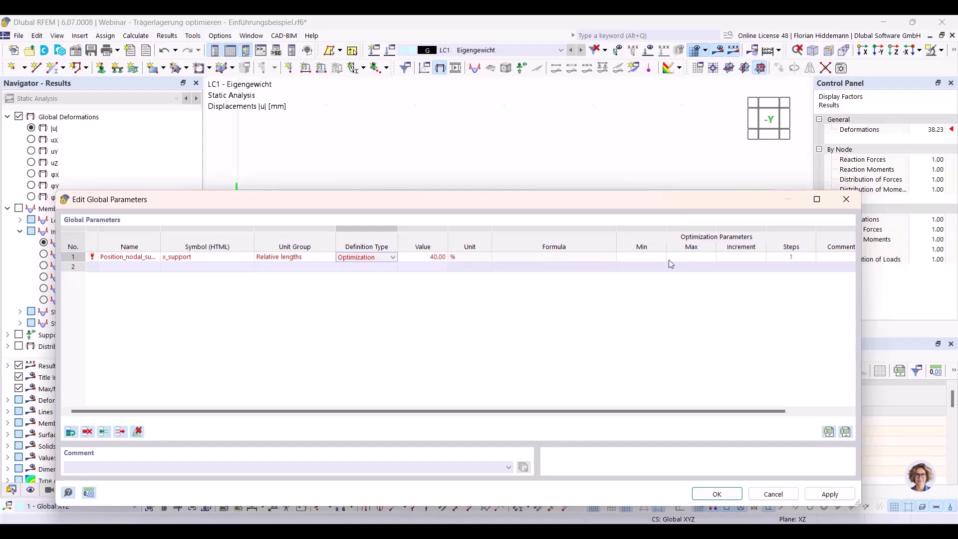
# Step: Set the optimization range of the support position parameter to a minimum of 10 % and a maximum of 90 %
pyautogui.click(637, 259)
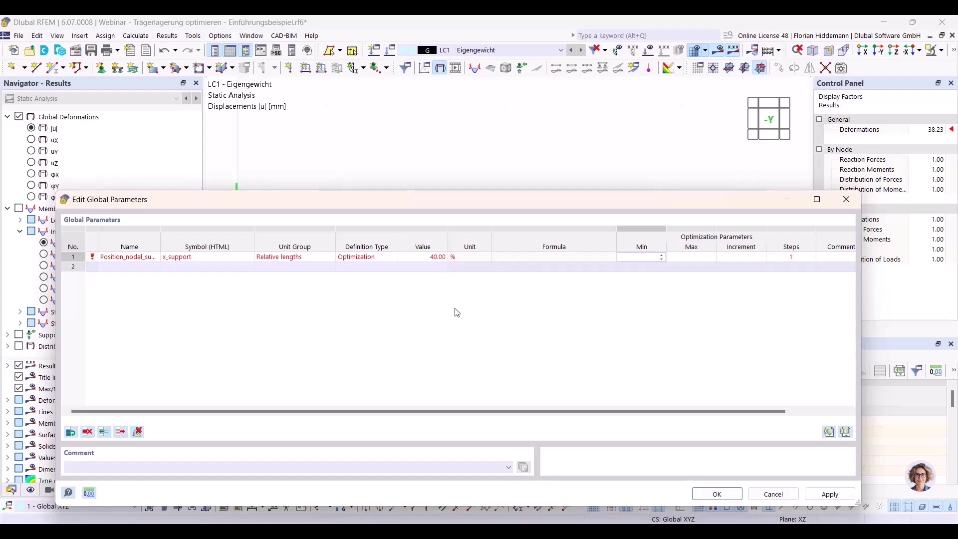
pyautogui.press('Tab')
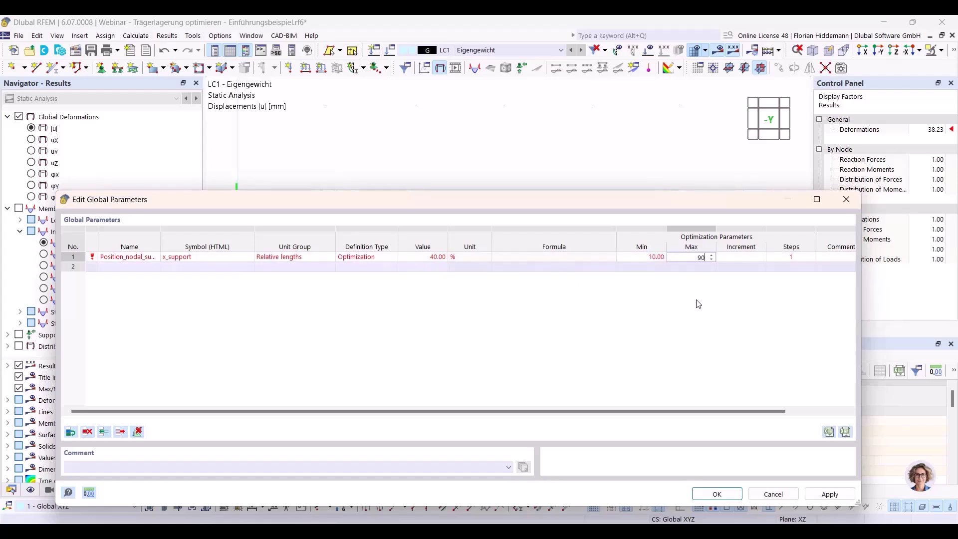
pyautogui.press('Return')
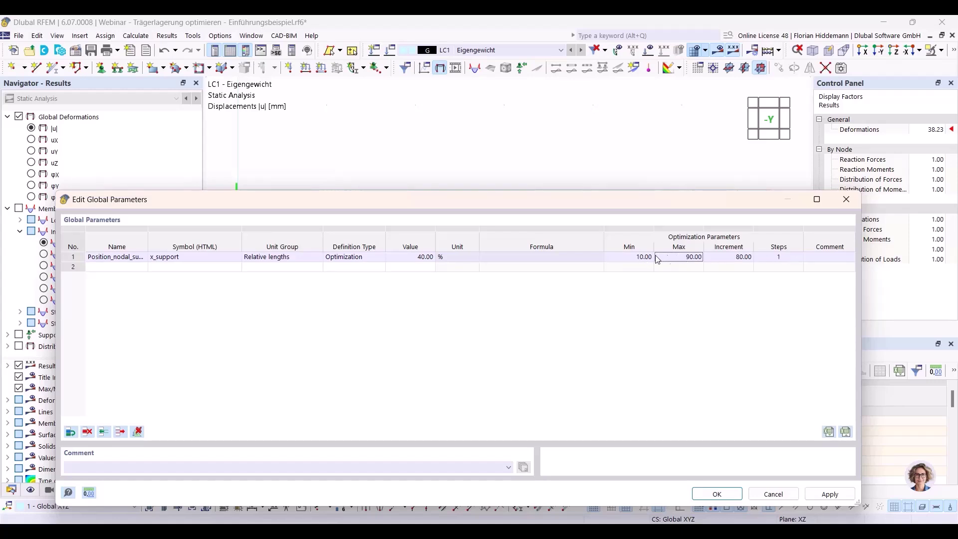
# Step: Try an optimization increment of 0.01 % for the support position parameter
pyautogui.click(750, 259)
pyautogui.write('0')
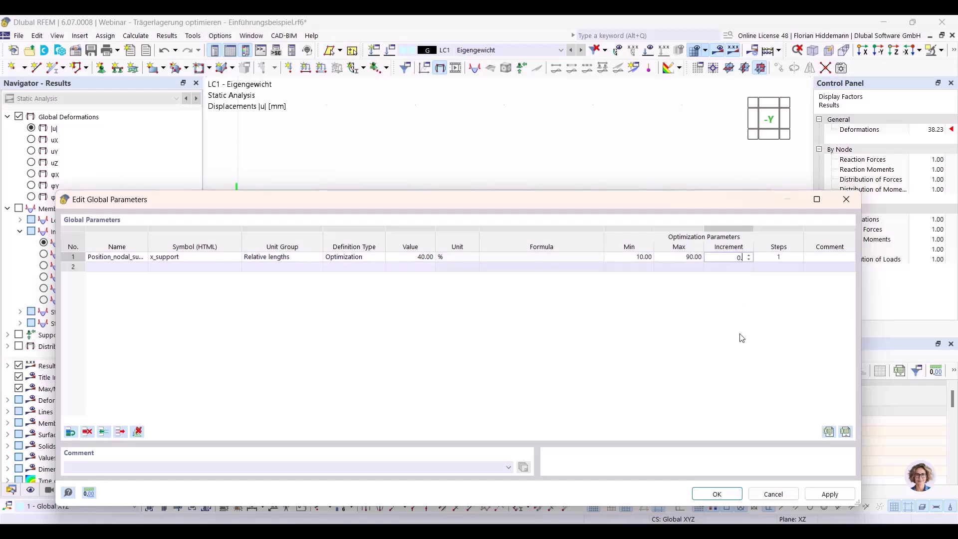
pyautogui.write('.01')
pyautogui.press('Return')
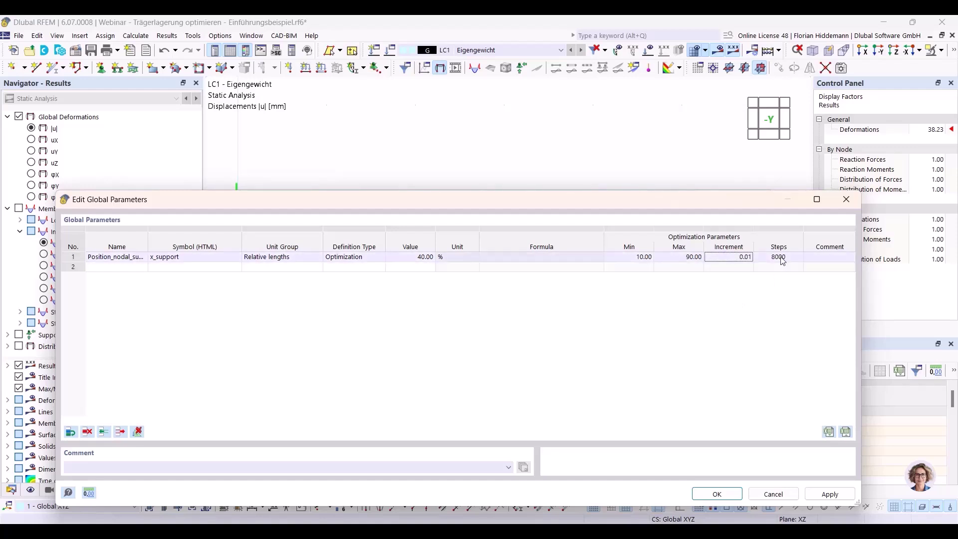
# Step: Try an increment of 1 % followed by 100 steps for the support position parameter
pyautogui.write('1')
pyautogui.press('Tab')
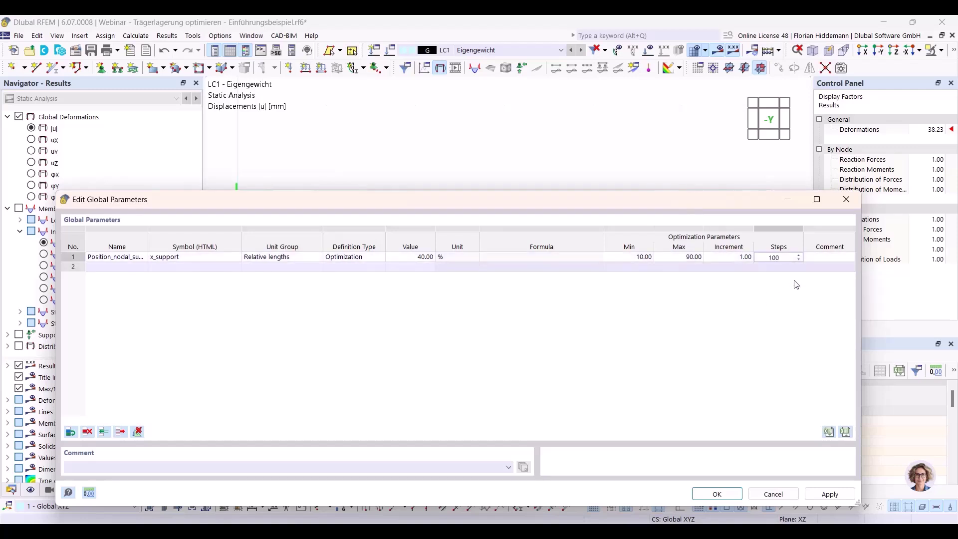
pyautogui.press('Return')
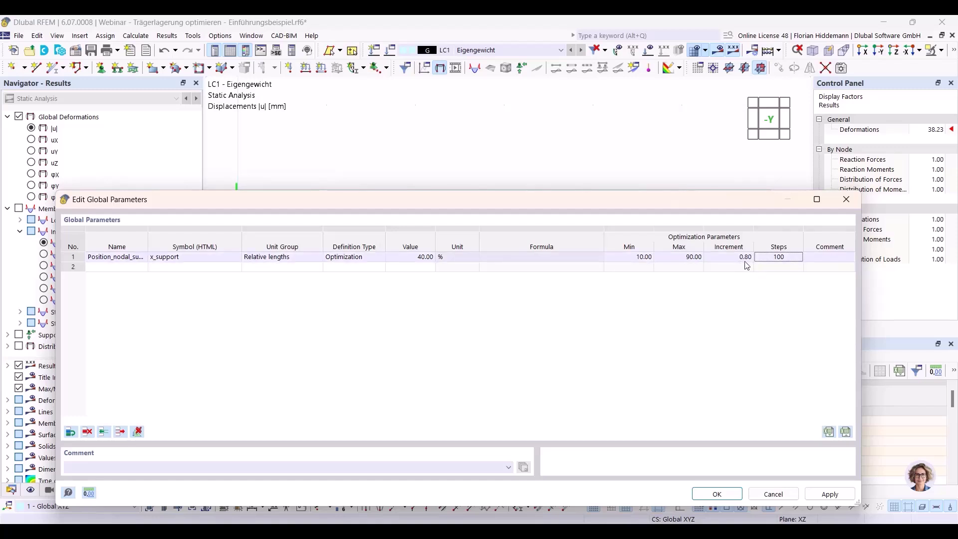
# Step: Set the optimization increment of the support position parameter to 1 % and accept the global parameters
pyautogui.click(743, 258)
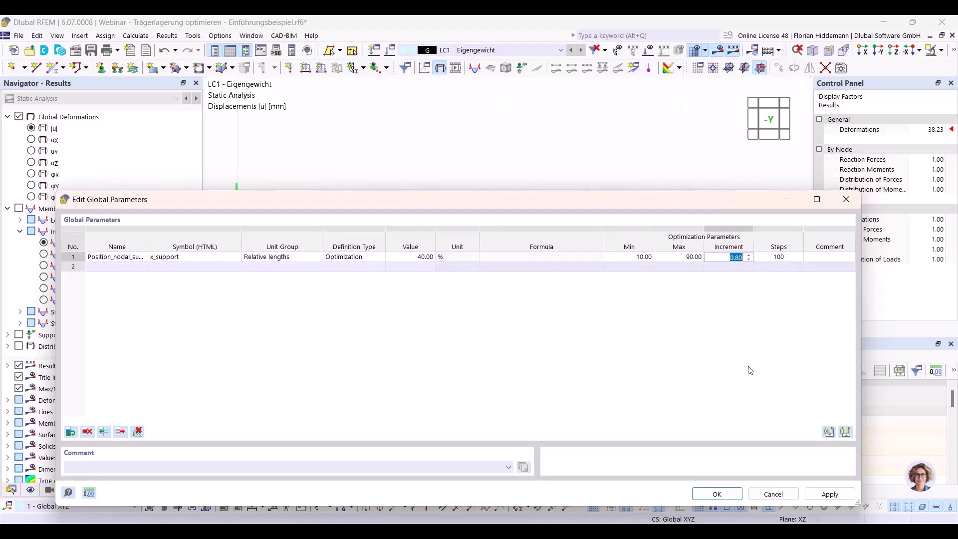
pyautogui.write('1')
pyautogui.press('Return')
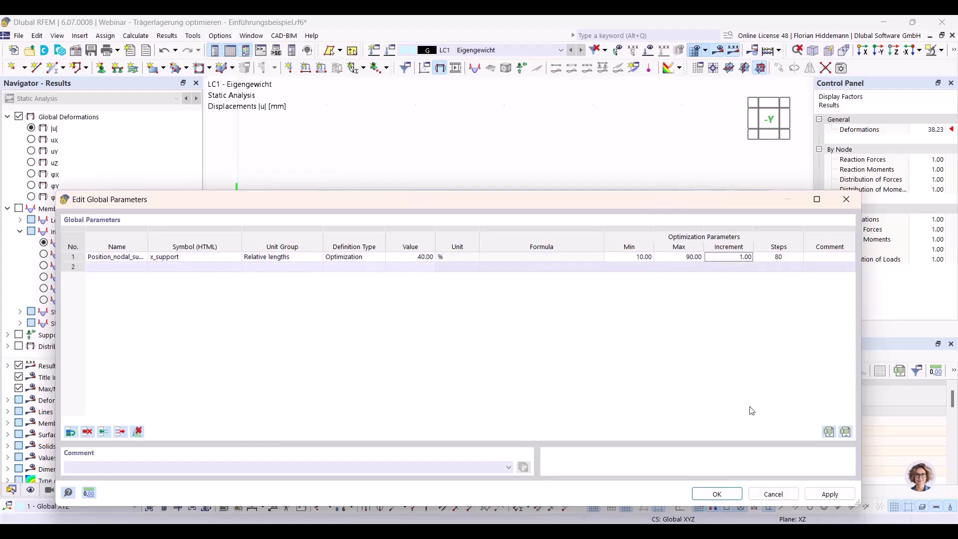
pyautogui.moveTo(469, 199); pyautogui.dragTo(464, 248)
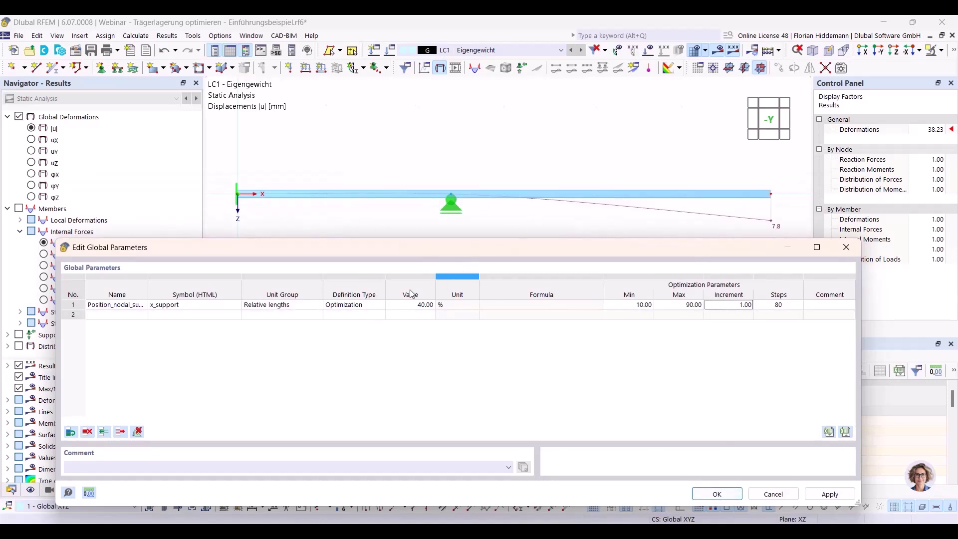
pyautogui.click(718, 495)
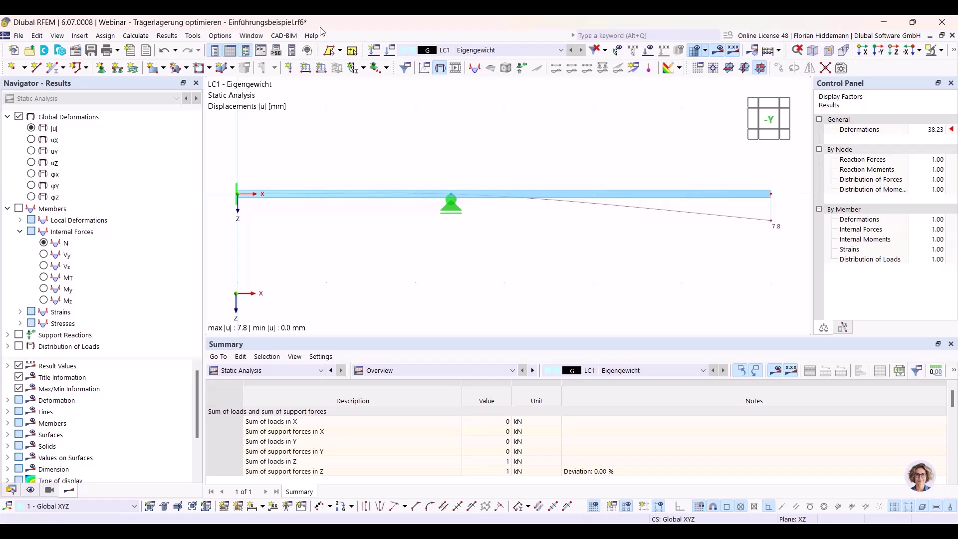
pyautogui.click(195, 38)
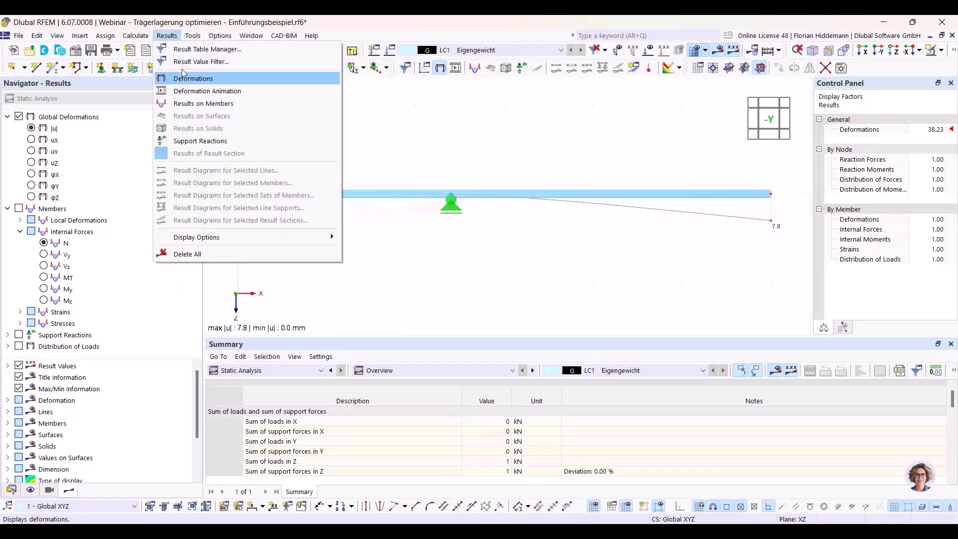
pyautogui.moveTo(143, 38)
pyautogui.click(156, 62)
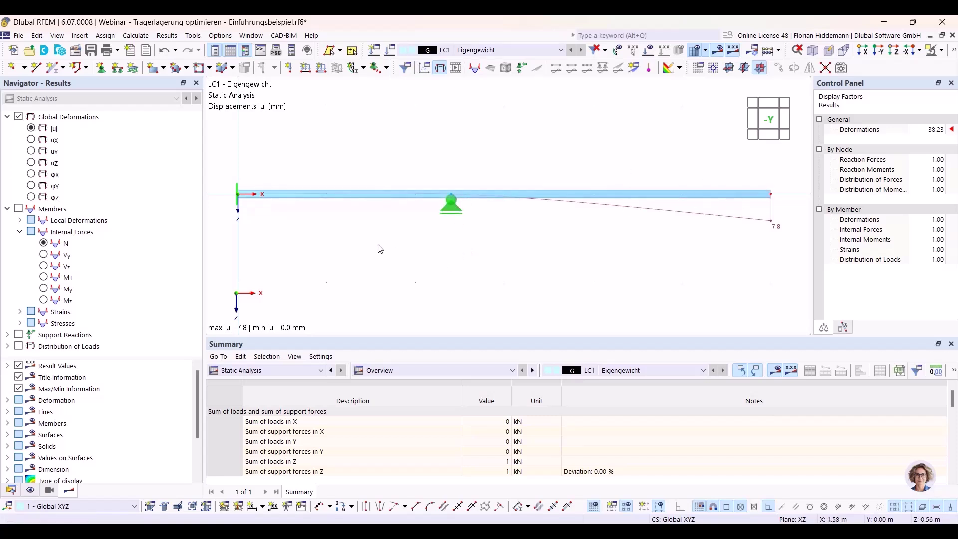
pyautogui.click(145, 39)
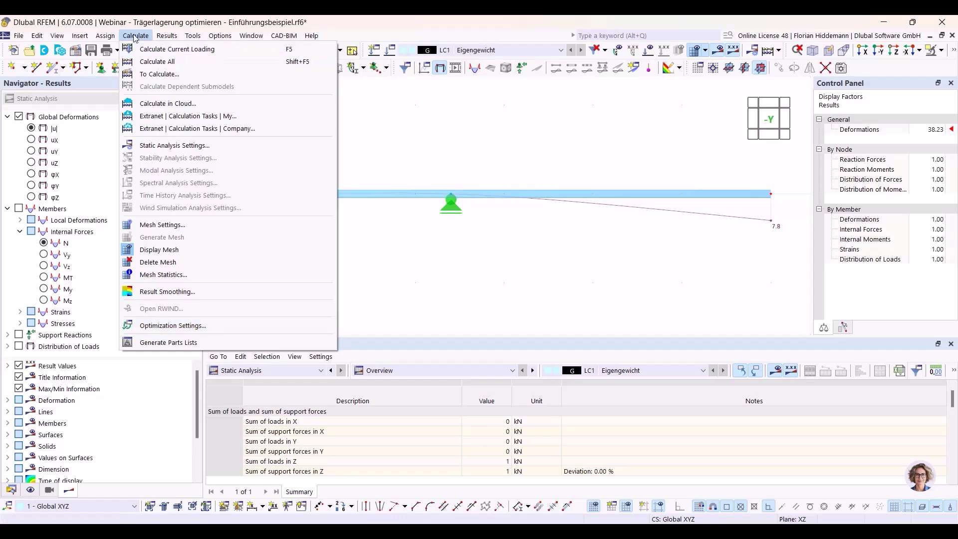
pyautogui.click(412, 277)
# Step: Open the OS1 optimization settings, show the full name of the value to optimize, and change the optimizer to All mutations
pyautogui.click(11, 489)
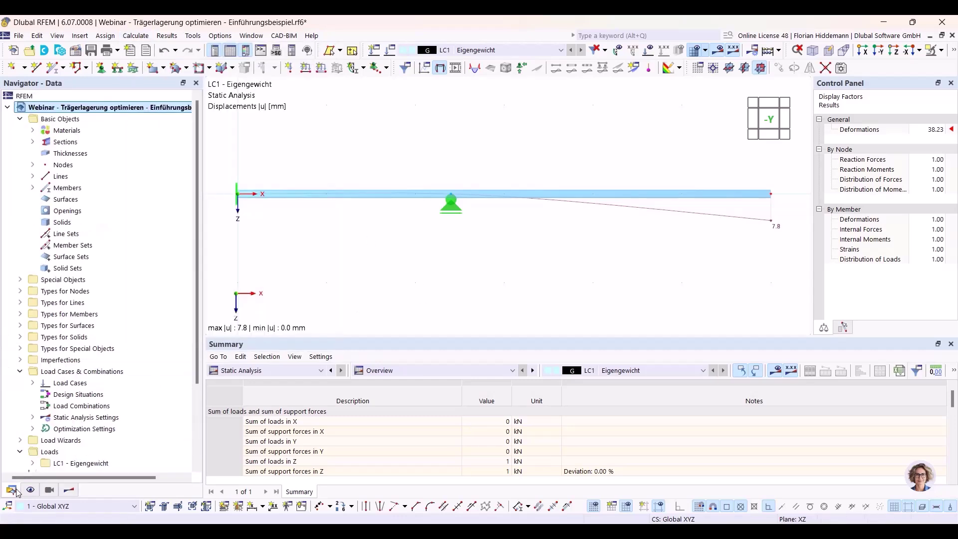
pyautogui.scroll(-3, 114, 317)
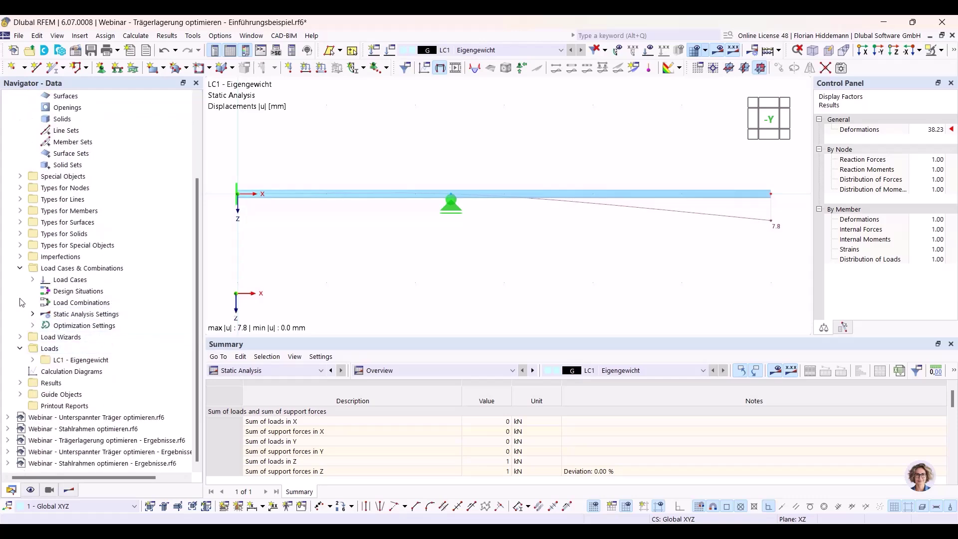
pyautogui.doubleClick(76, 327)
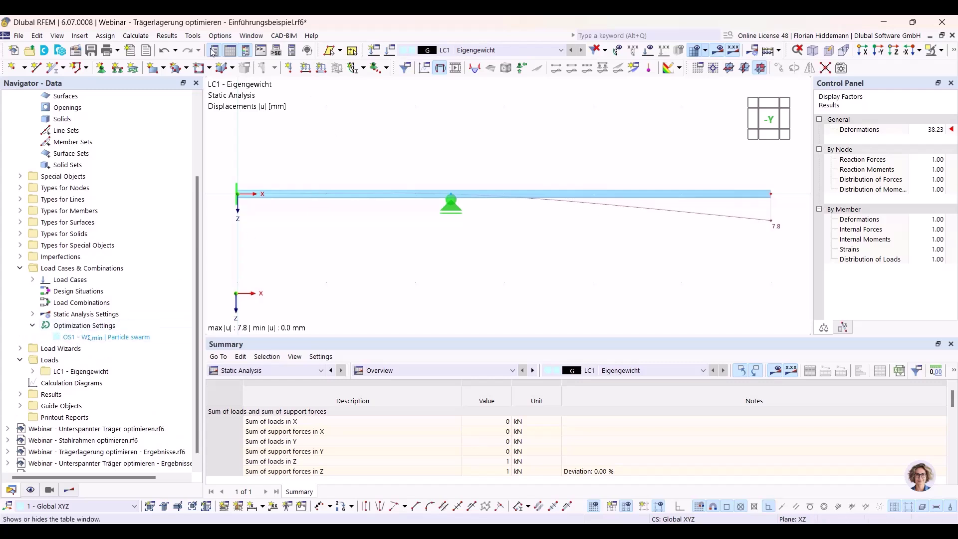
pyautogui.click(136, 35)
pyautogui.click(168, 327)
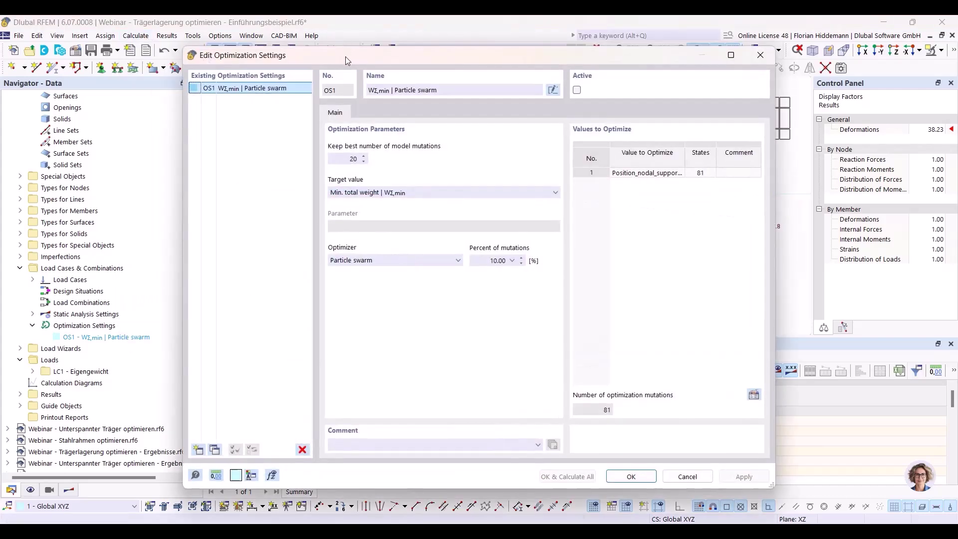
pyautogui.moveTo(345, 54); pyautogui.dragTo(331, 87)
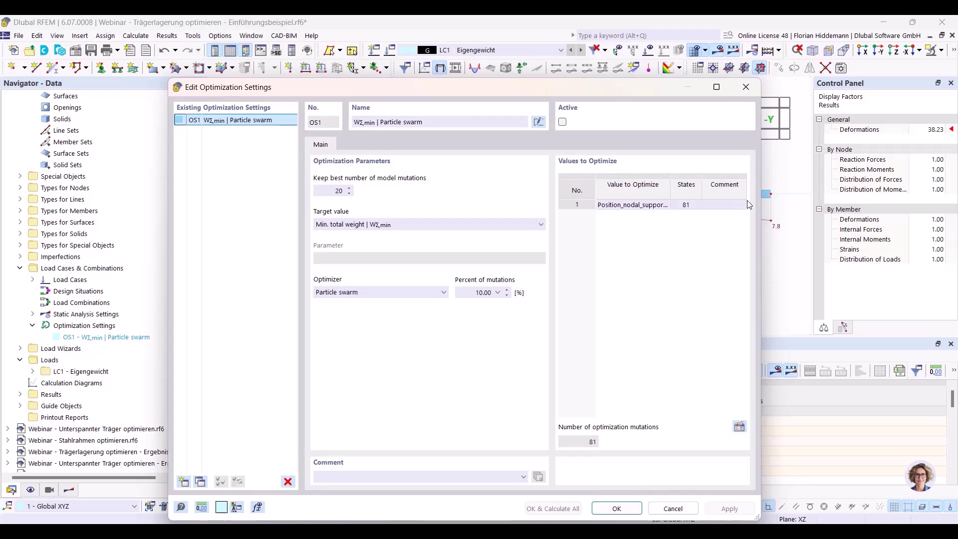
pyautogui.moveTo(760, 200); pyautogui.dragTo(779, 203)
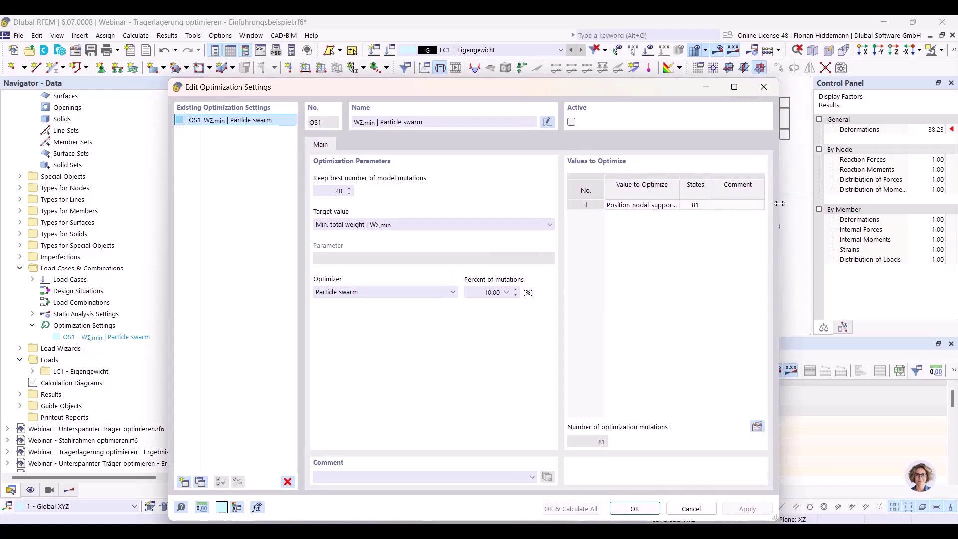
pyautogui.click(331, 191)
pyautogui.moveTo(679, 186); pyautogui.dragTo(696, 187)
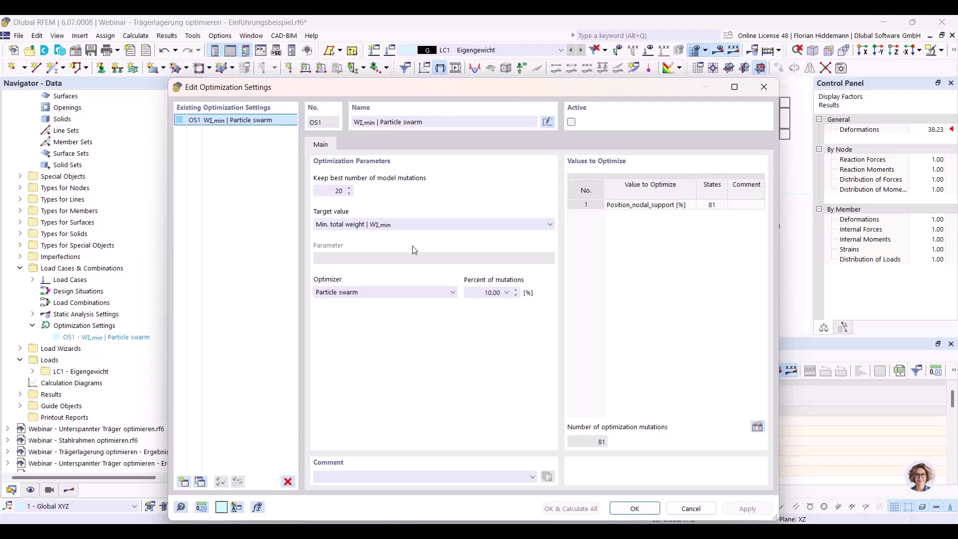
pyautogui.click(442, 292)
pyautogui.click(363, 303)
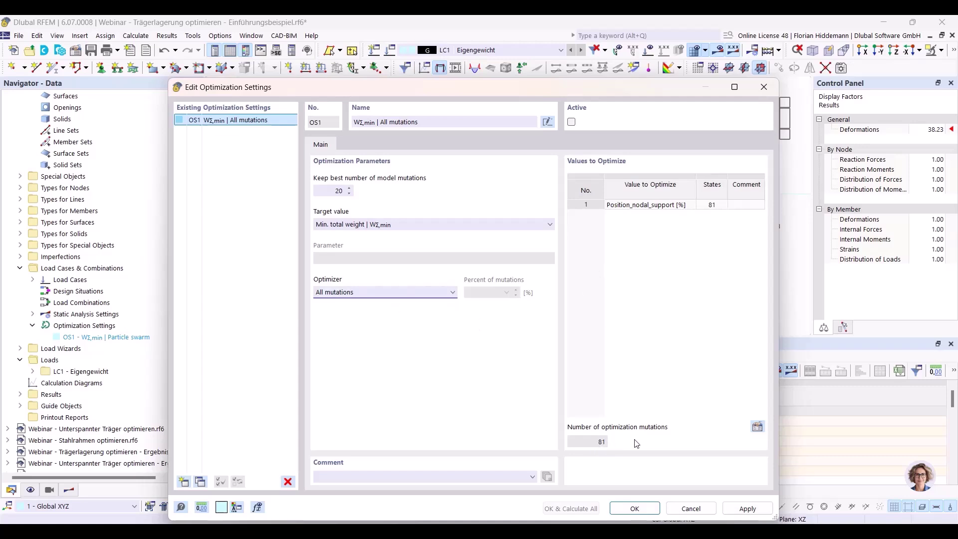
# Step: Set the optimization target value to Min. vectorial displacement and accept the optimization settings
pyautogui.click(383, 225)
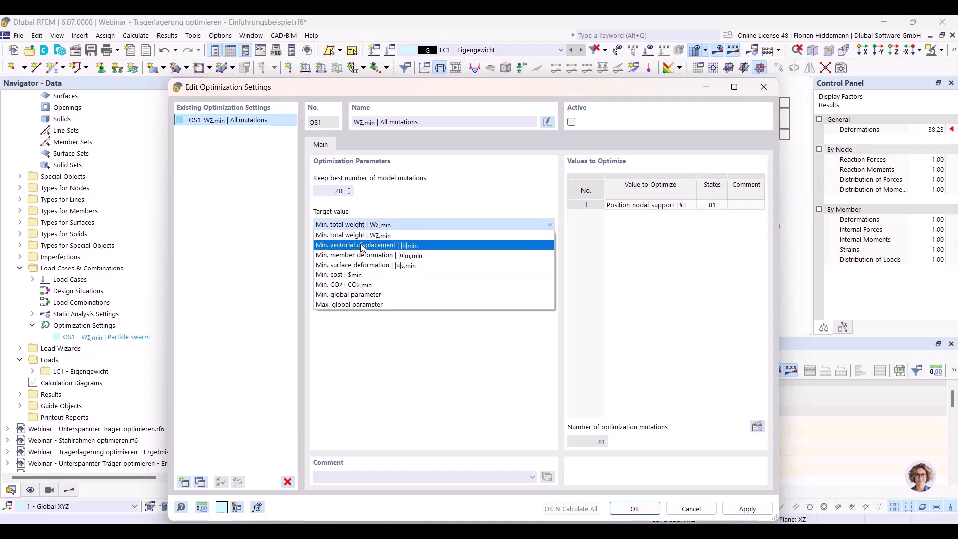
pyautogui.click(393, 245)
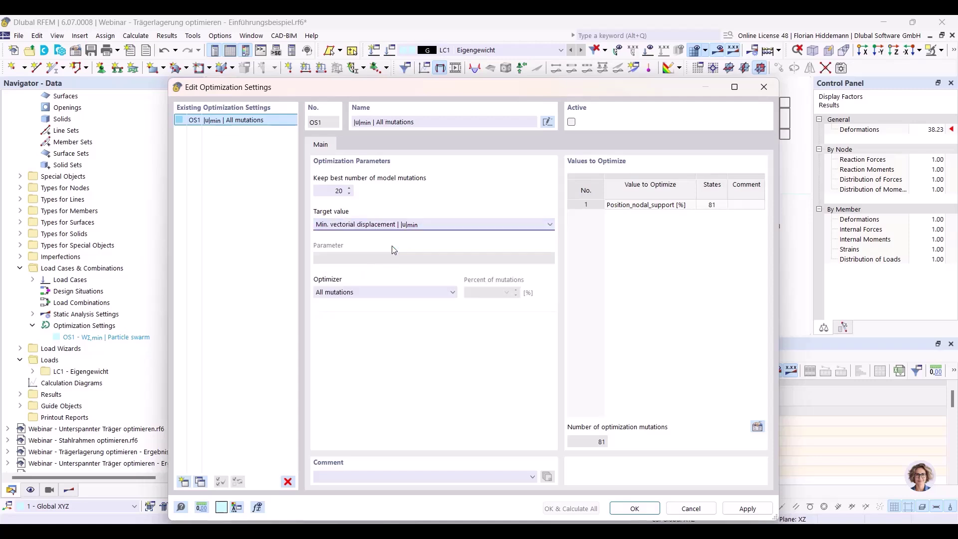
pyautogui.click(417, 225)
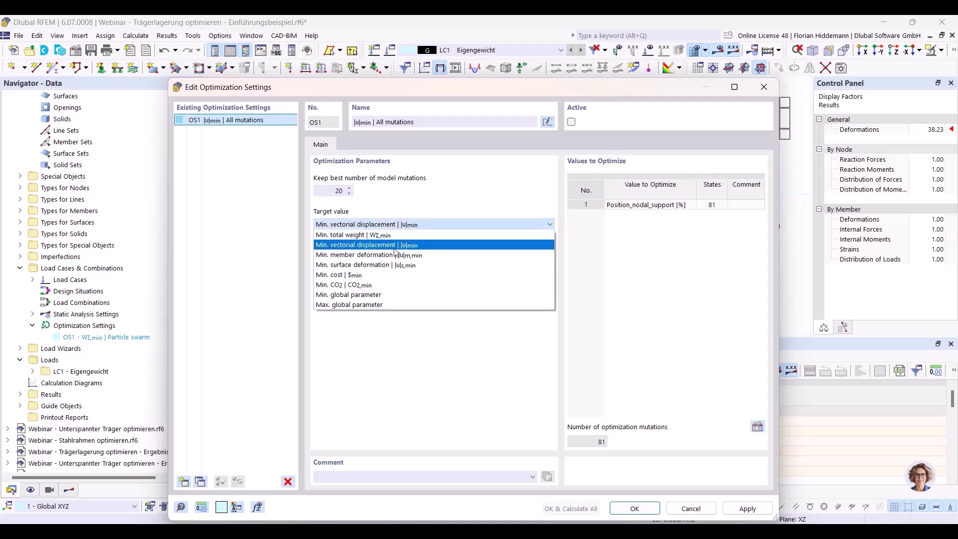
pyautogui.click(358, 245)
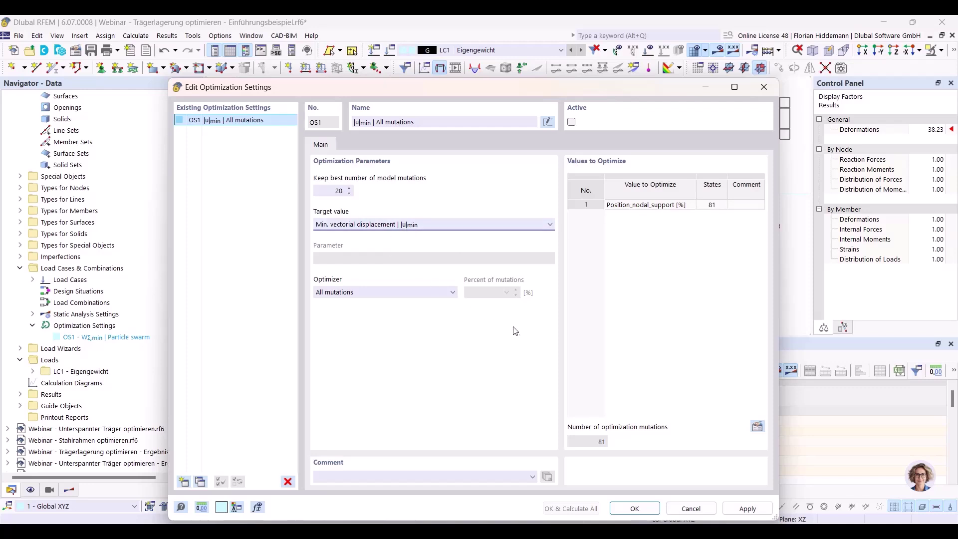
pyautogui.click(638, 510)
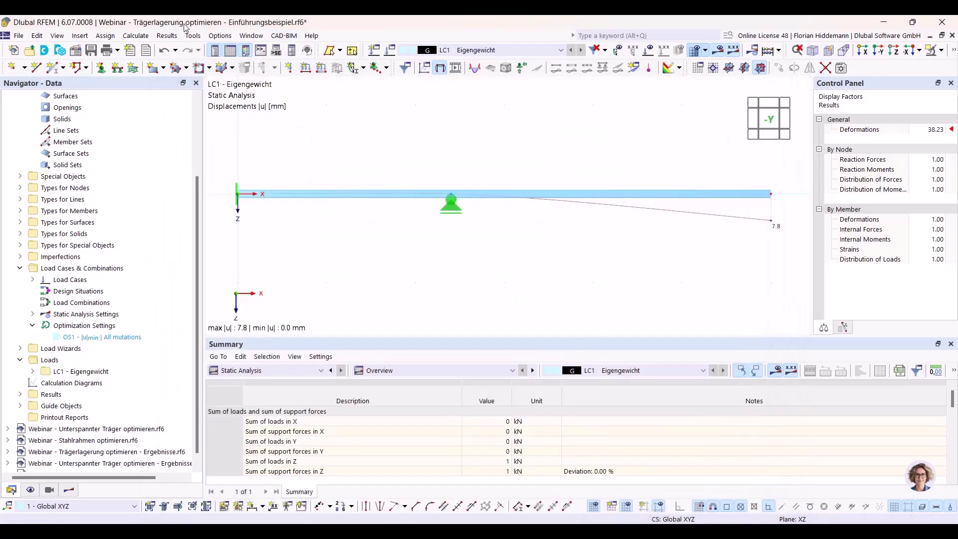
# Step: Run a full calculation, and activate optimization setting OS1 and accept it
pyautogui.click(135, 36)
pyautogui.click(157, 62)
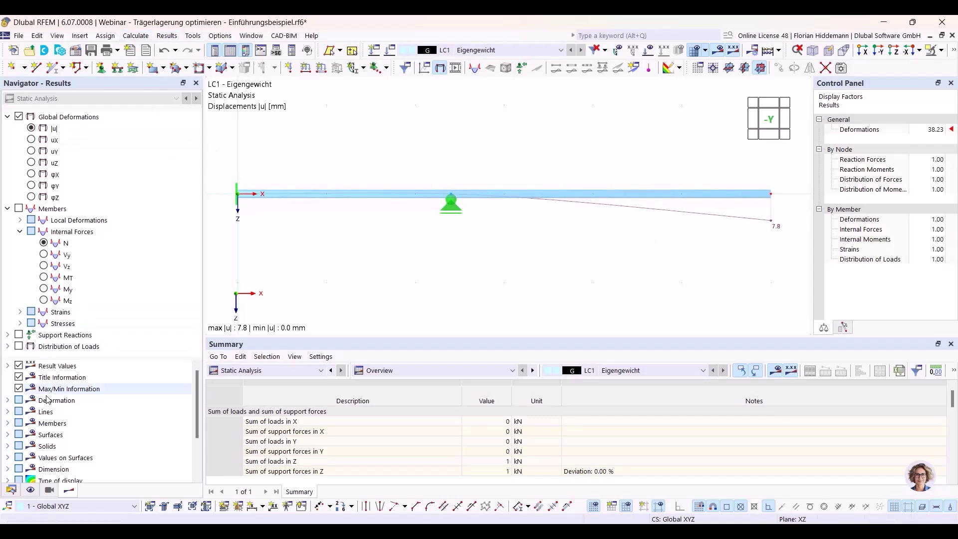
pyautogui.click(12, 490)
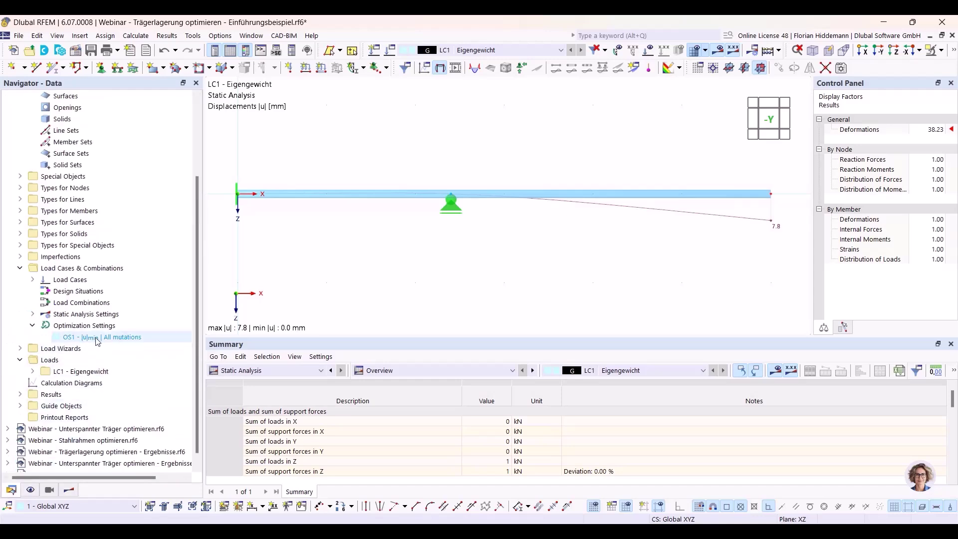
pyautogui.click(136, 35)
pyautogui.click(179, 326)
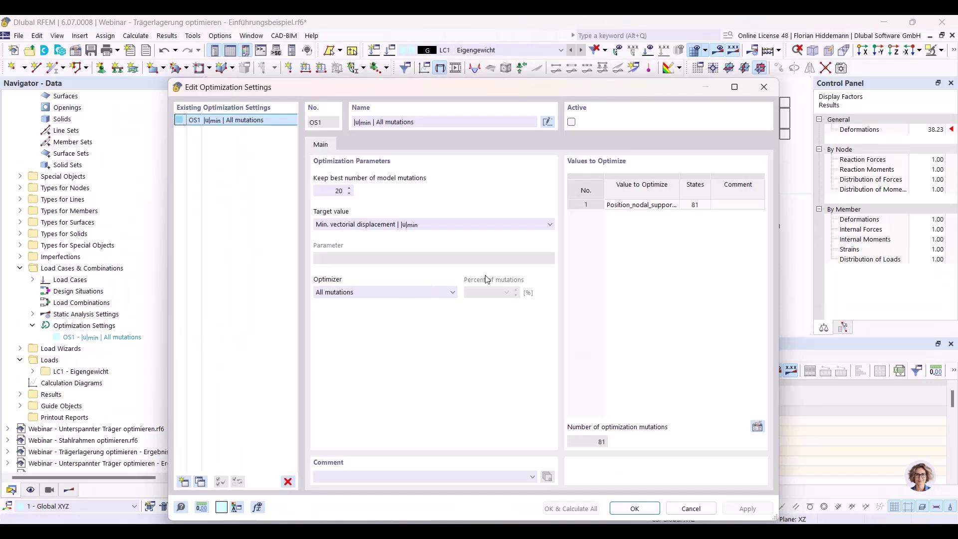
pyautogui.moveTo(571, 85)
pyautogui.mouseDown()
pyautogui.moveTo(576, 72)
pyautogui.moveTo(581, 88)
pyautogui.moveTo(572, 81)
pyautogui.mouseUp()
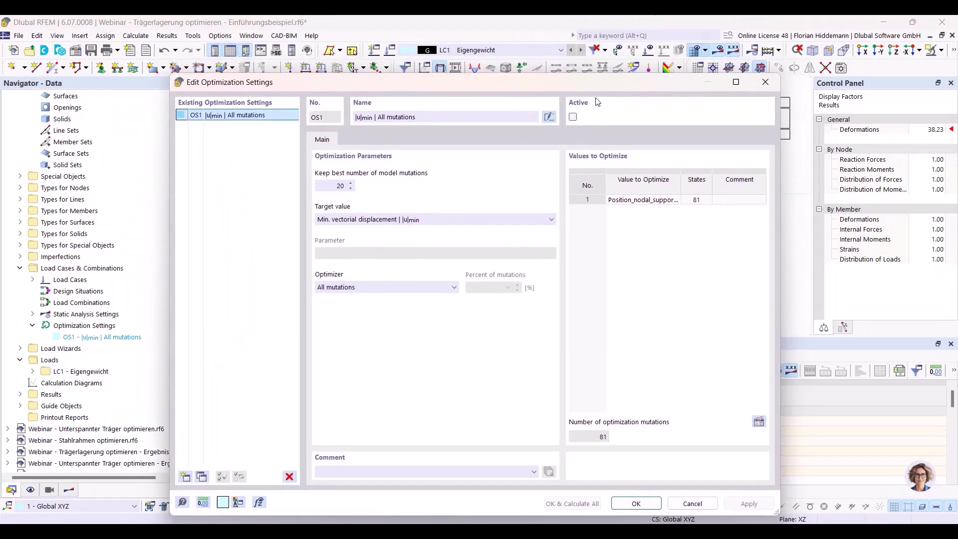
pyautogui.click(573, 117)
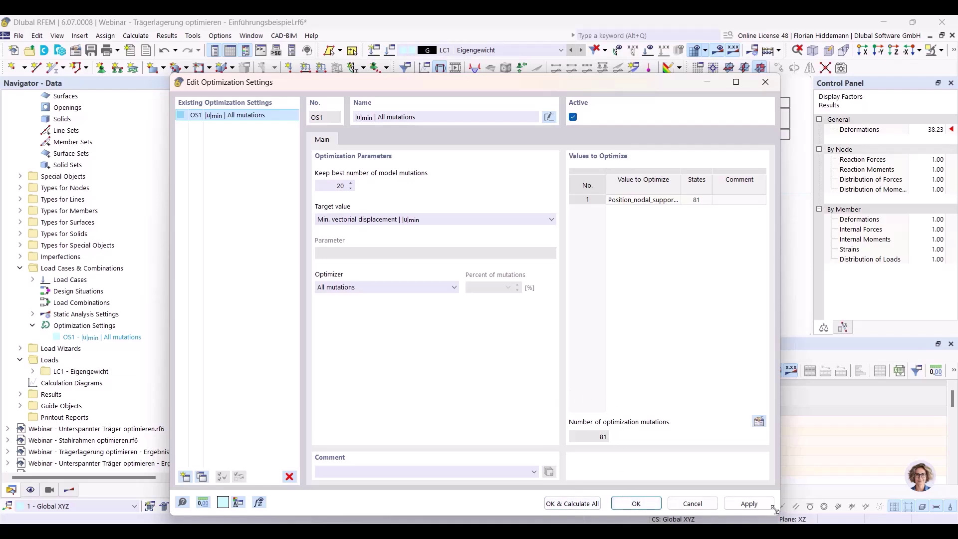
pyautogui.click(636, 503)
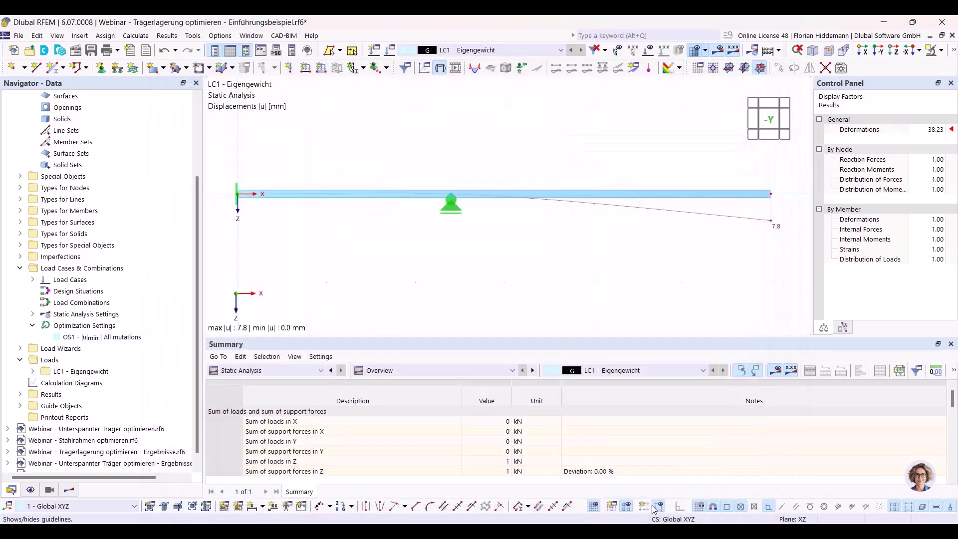
# Step: Calculate everything with the optimization active, and cancel the solver run partway through the mutations
pyautogui.click(135, 36)
pyautogui.click(172, 63)
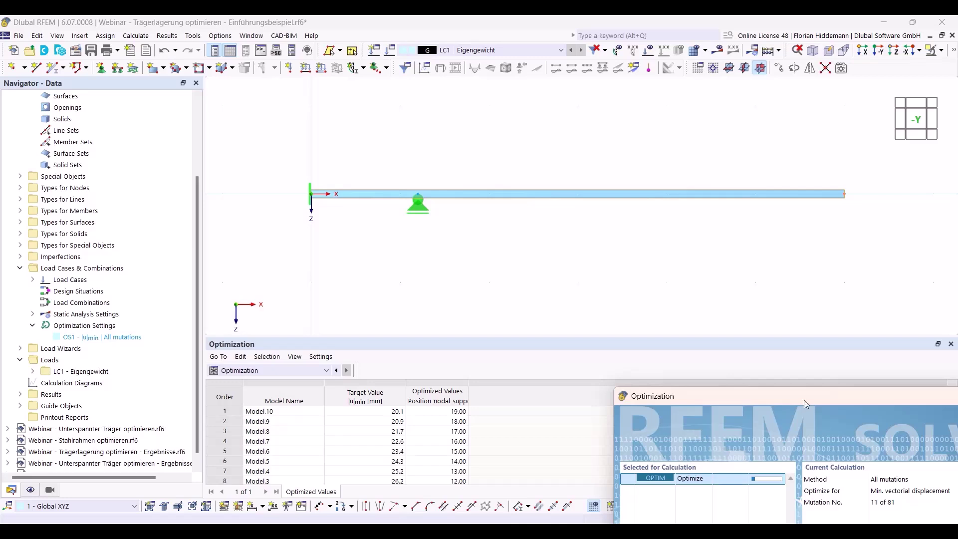
pyautogui.moveTo(807, 399); pyautogui.dragTo(428, 88)
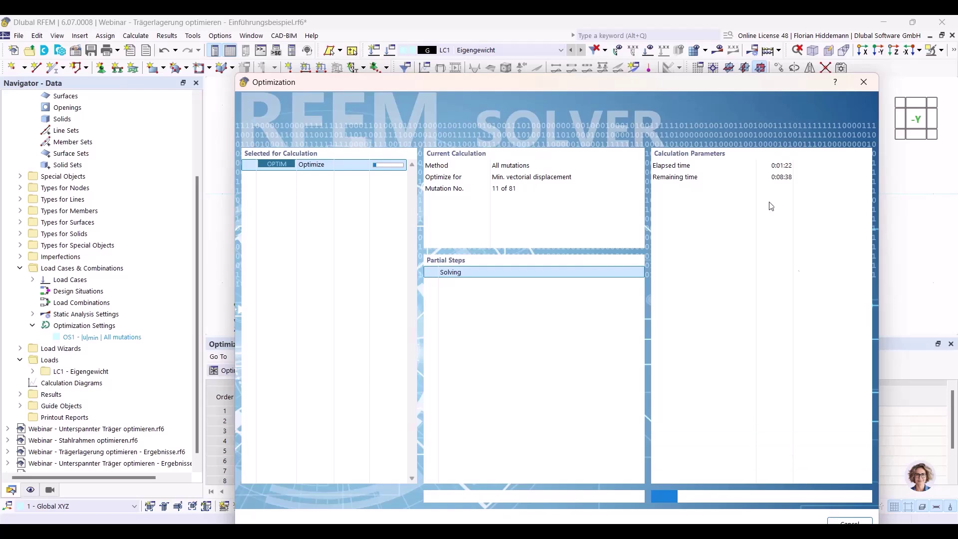
pyautogui.moveTo(734, 89); pyautogui.dragTo(721, 72)
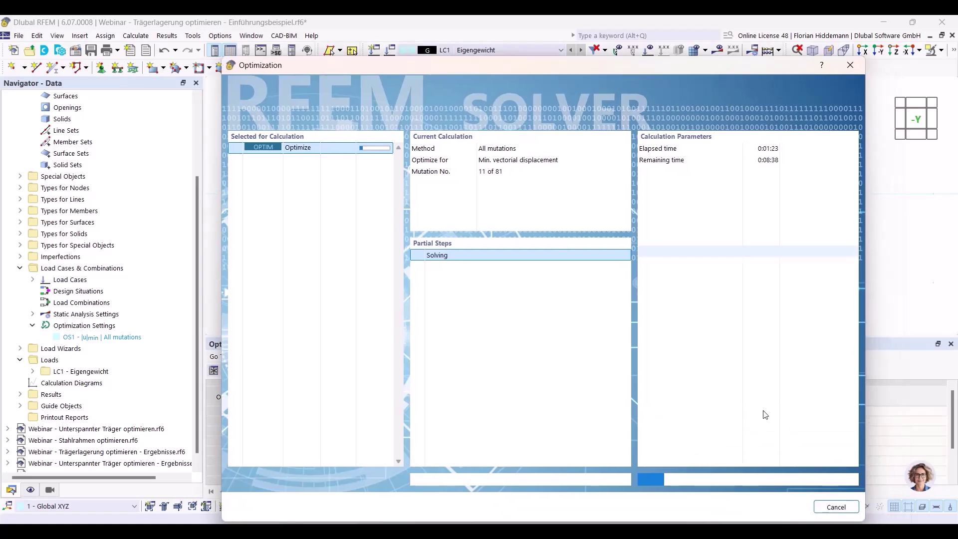
pyautogui.click(832, 507)
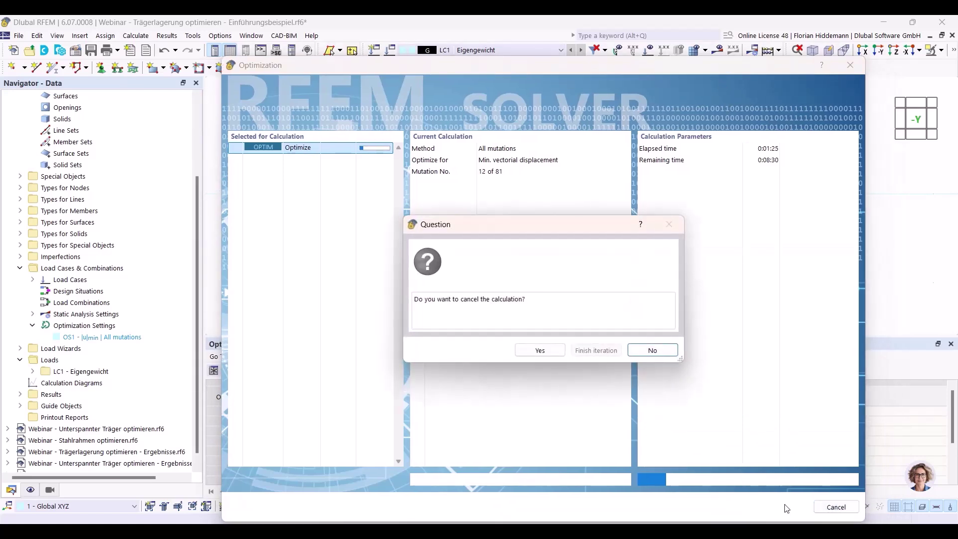
pyautogui.click(544, 351)
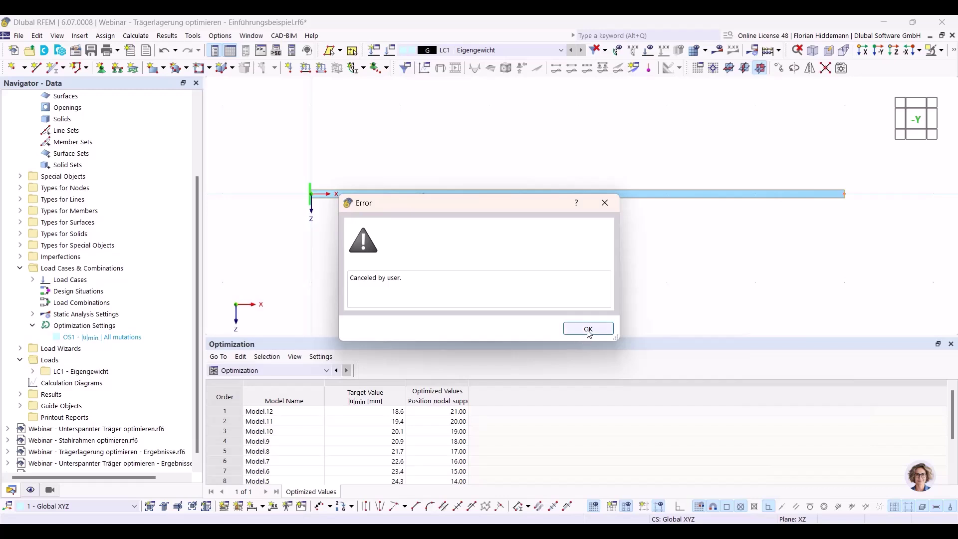
pyautogui.click(589, 328)
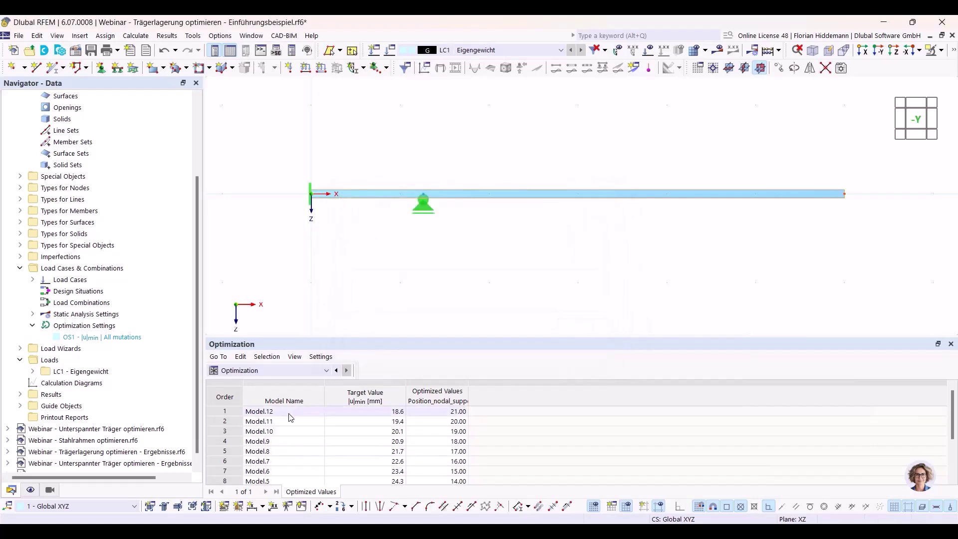
# Step: Enlarge the optimization table and compare the displacement target values and support positions of the calculated models
pyautogui.press('Down')
pyautogui.moveTo(319, 338); pyautogui.dragTo(324, 302)
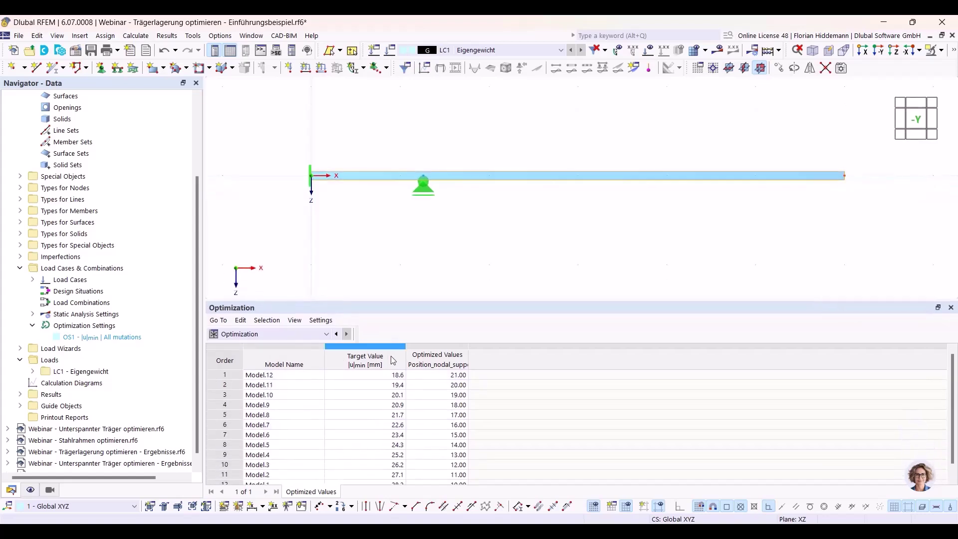
pyautogui.moveTo(406, 303); pyautogui.dragTo(408, 263)
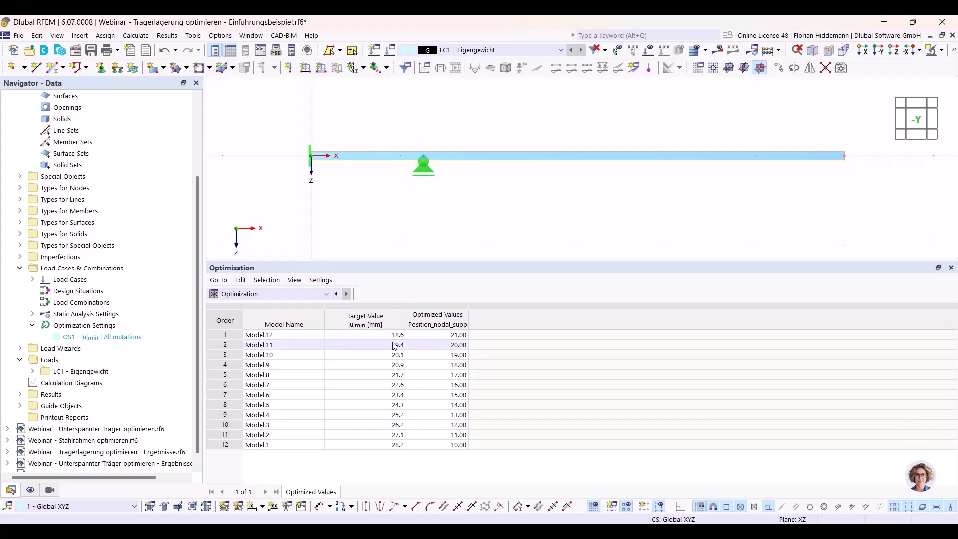
pyautogui.click(311, 335)
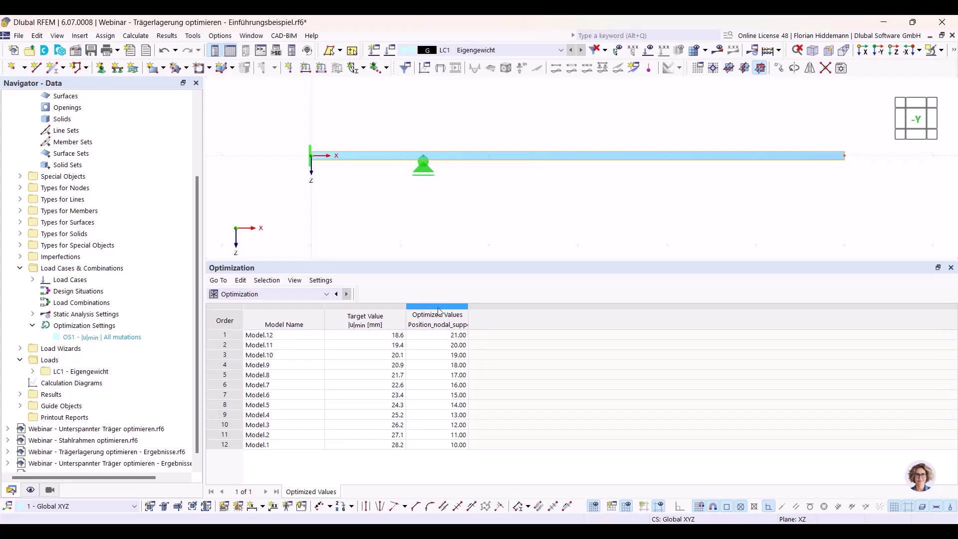
pyautogui.moveTo(443, 263); pyautogui.dragTo(446, 302)
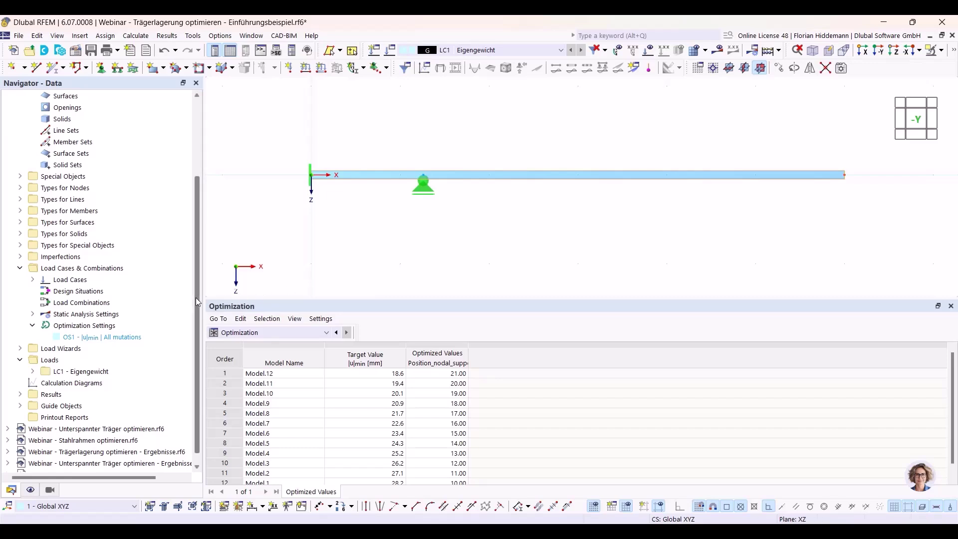
# Step: Collapse the current model in the navigator and switch to Webinar - Trägerlagerung optimieren - Ergebnisse.rf6
pyautogui.moveTo(197, 296); pyautogui.dragTo(207, 186)
pyautogui.click(7, 108)
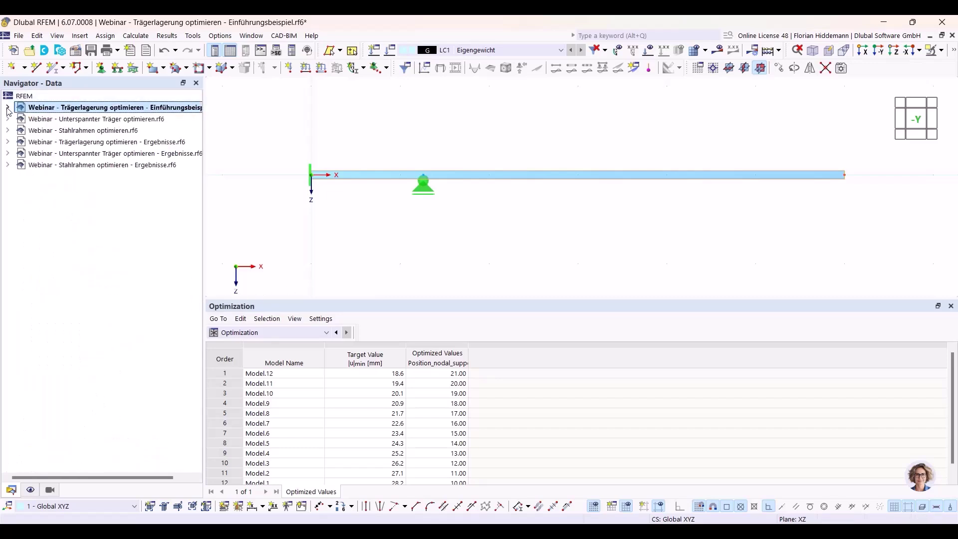
pyautogui.click(118, 143)
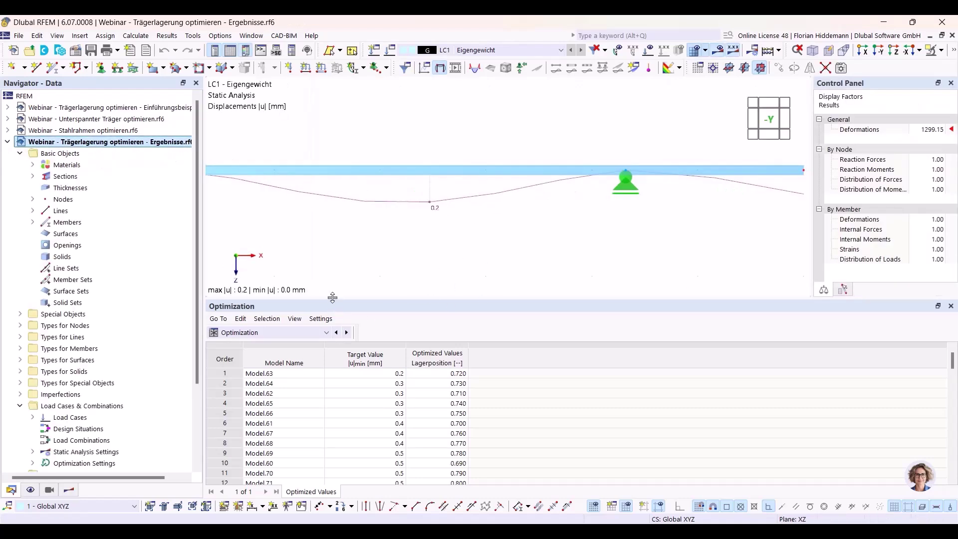
# Step: Examine the complete ranking of model mutations and check how many best mutations the optimization settings keep
pyautogui.moveTo(331, 300); pyautogui.dragTo(335, 259)
pyautogui.scroll(-20, 319, 394)
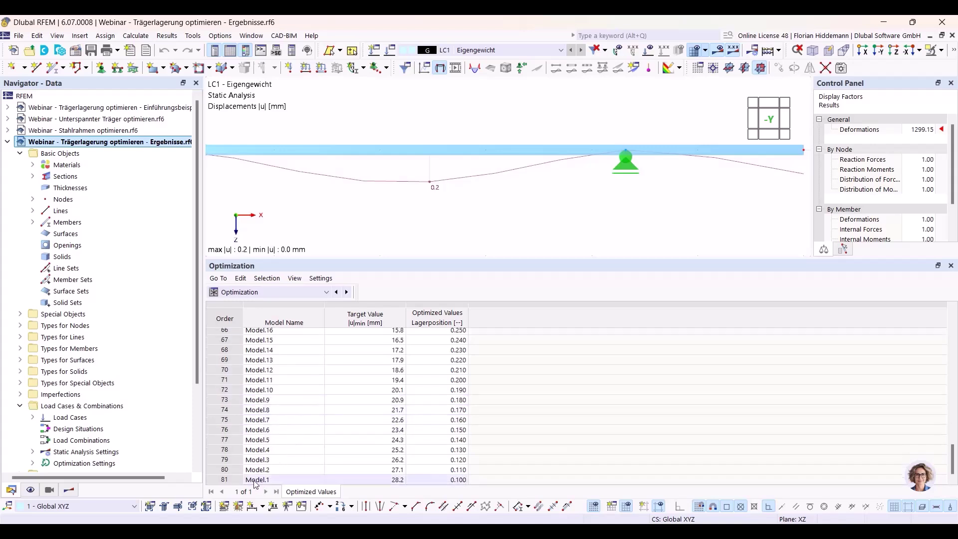
pyautogui.scroll(9, 258, 483)
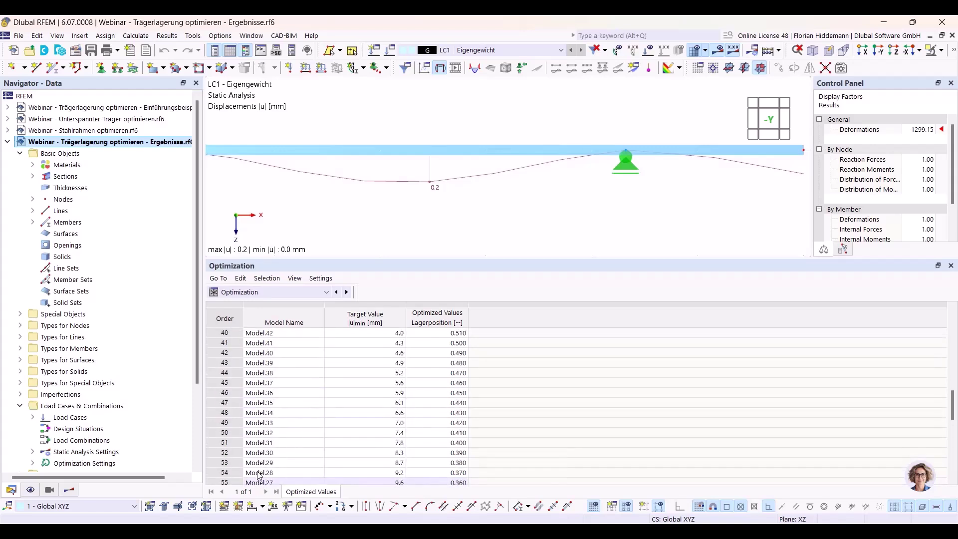
pyautogui.click(136, 36)
pyautogui.click(173, 326)
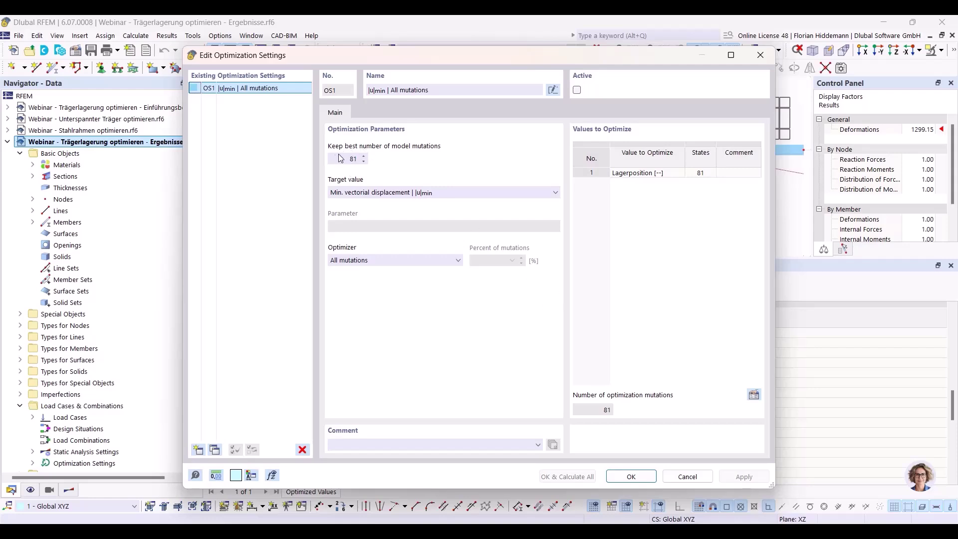
pyautogui.click(686, 477)
pyautogui.scroll(-9, 404, 471)
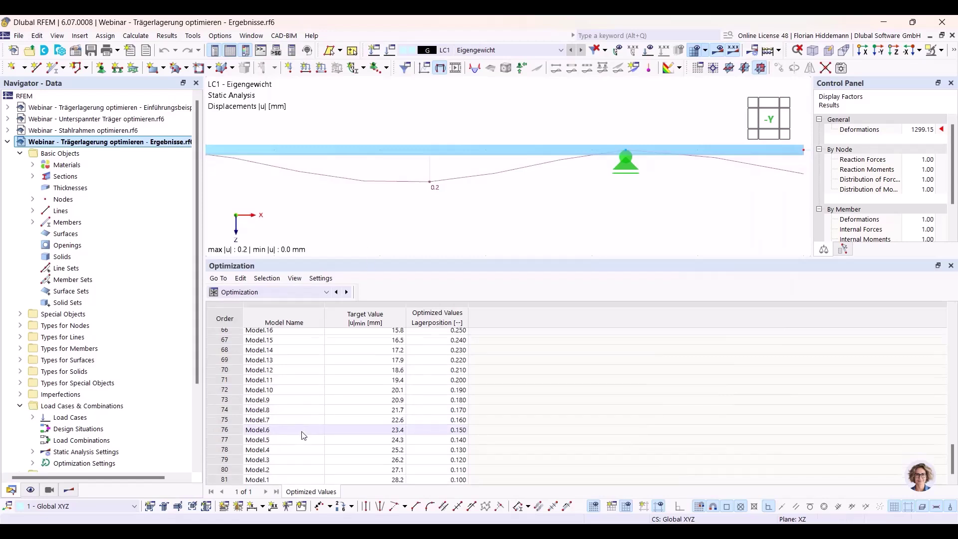
# Step: Return to the best-ranked mutation in the optimization table and compare it with the full deformed beam and its support position
pyautogui.scroll(15, 418, 471)
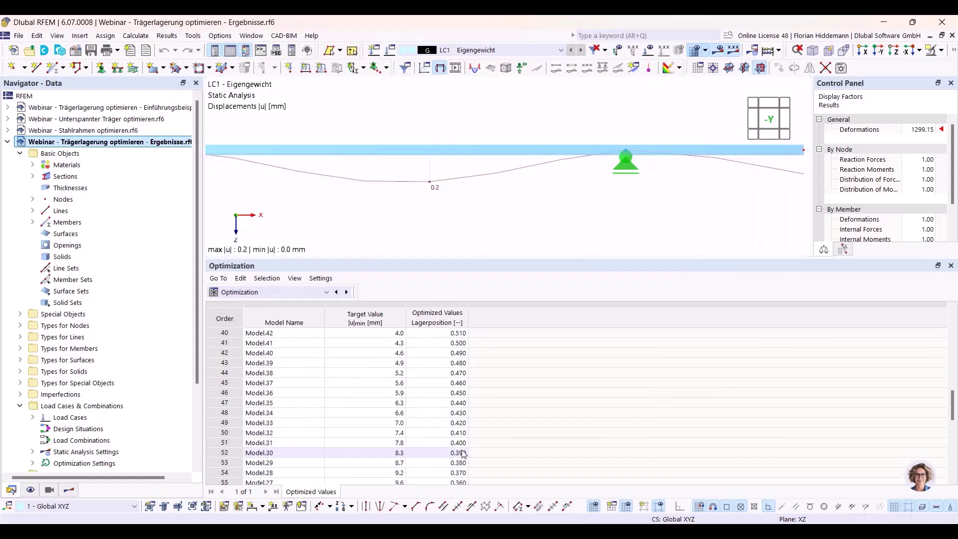
pyautogui.scroll(5, 458, 453)
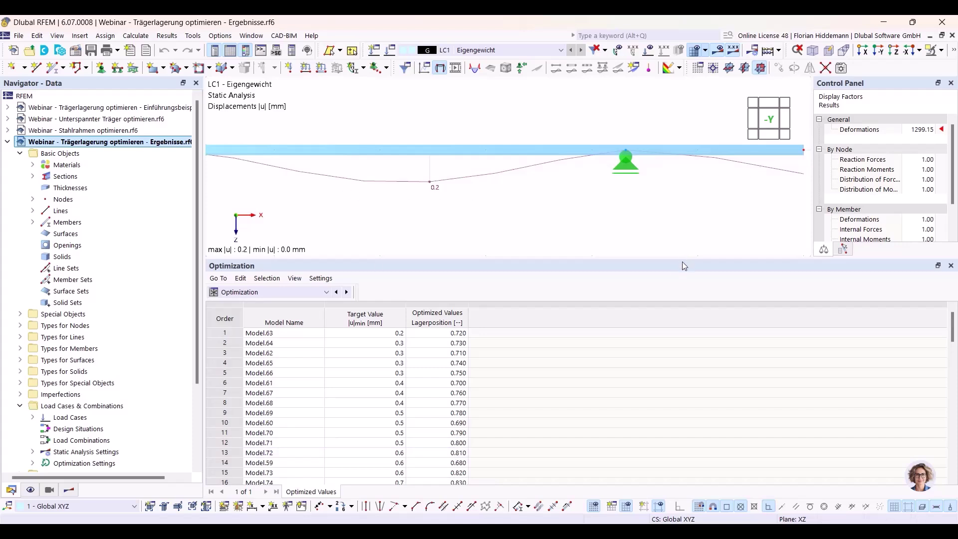
pyautogui.moveTo(682, 259); pyautogui.dragTo(684, 290)
pyautogui.moveTo(587, 240); pyautogui.dragTo(604, 239, button='middle')
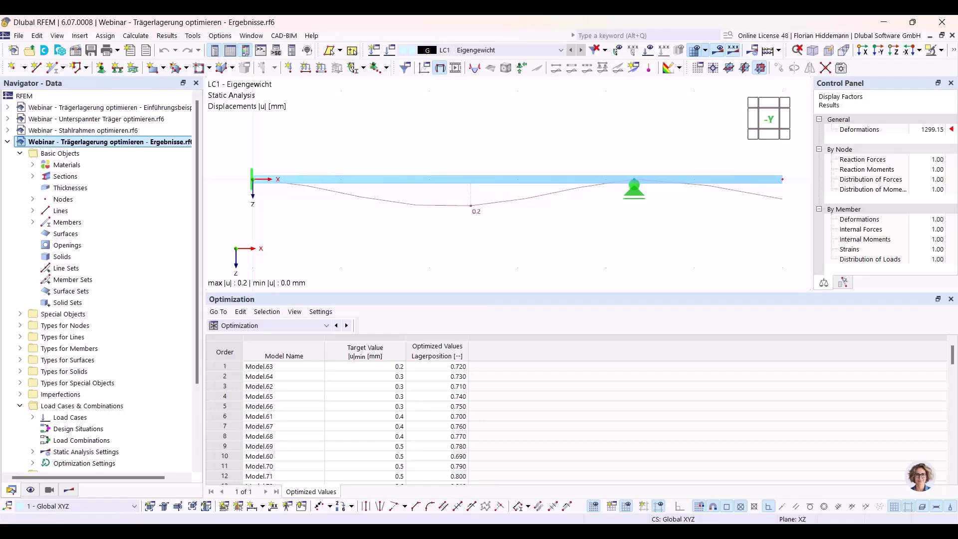
pyautogui.moveTo(353, 531)
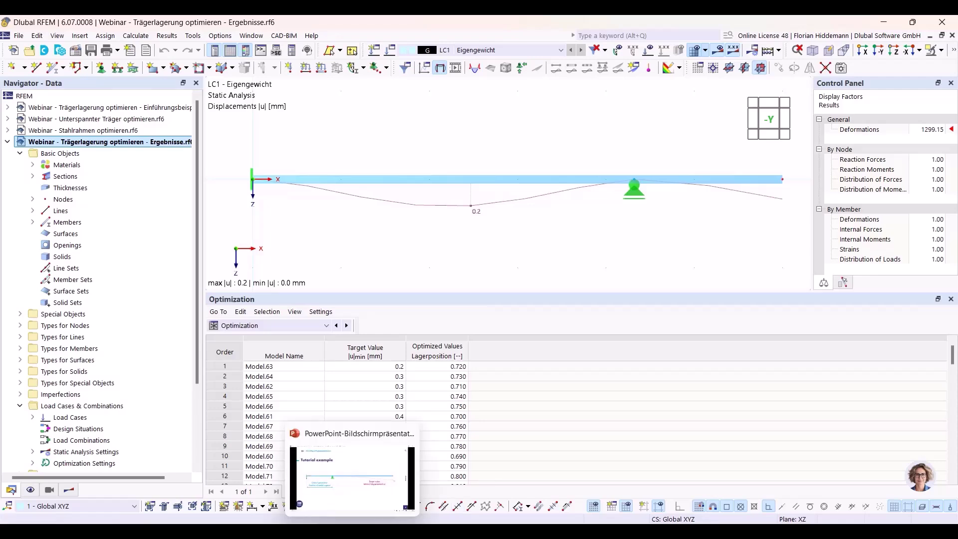
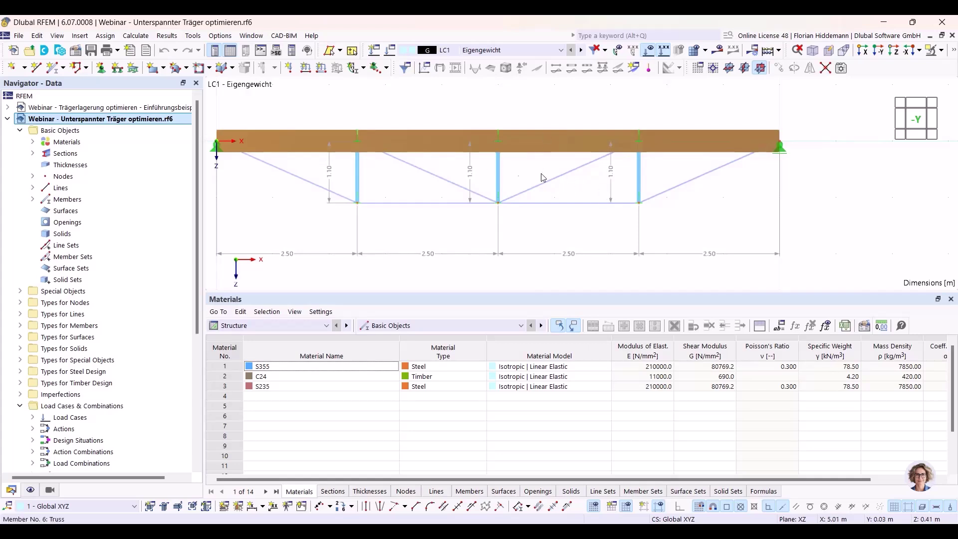
# Step: Examine the underspanned timber beam with its posts and tension members in 3D, and return to the -Y view of the whole model
pyautogui.keyDown('ctrl'); pyautogui.moveTo(794, 168); pyautogui.dragTo(644, 159, button='middle'); pyautogui.keyUp('ctrl')
pyautogui.scroll(2, 590, 159)
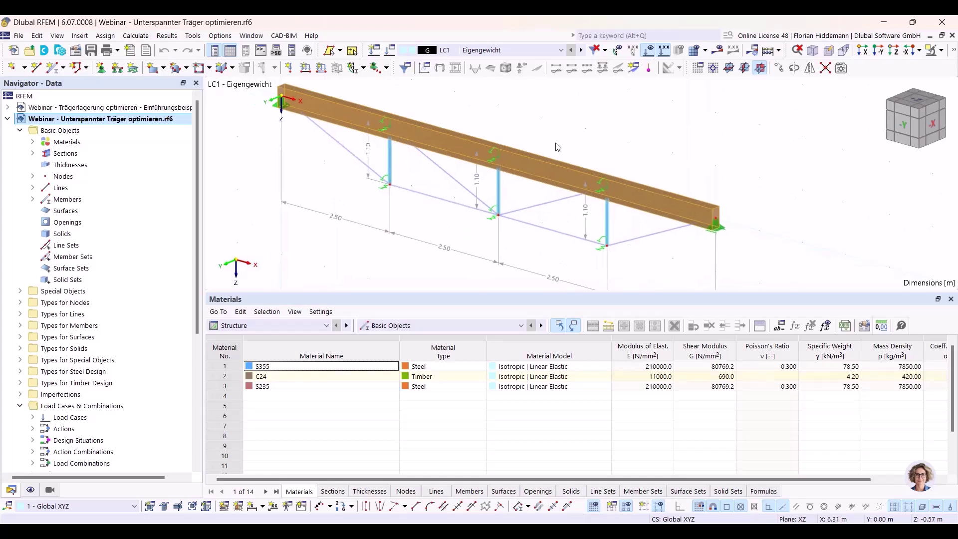
pyautogui.moveTo(328, 148); pyautogui.dragTo(329, 174, button='middle')
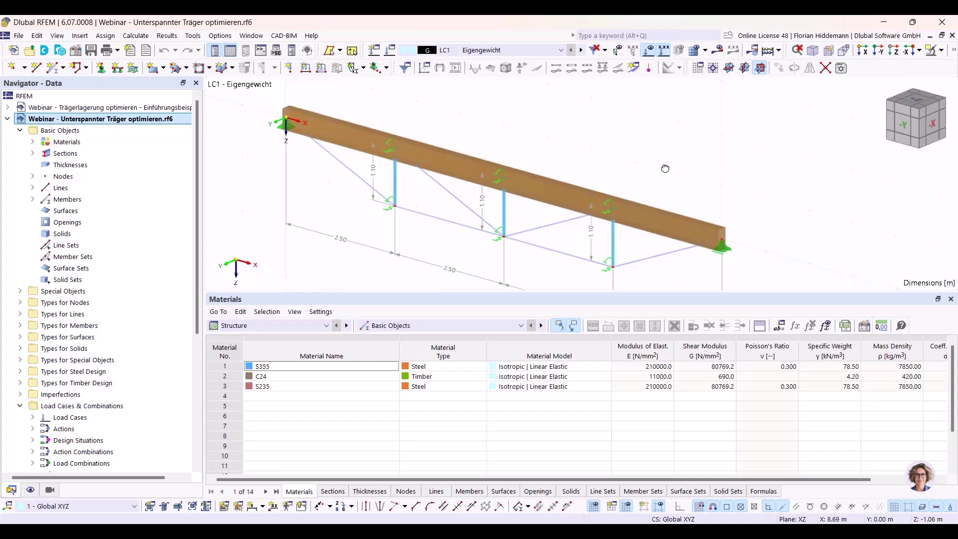
pyautogui.keyDown('ctrl'); pyautogui.moveTo(664, 170); pyautogui.dragTo(669, 163, button='middle'); pyautogui.keyUp('ctrl')
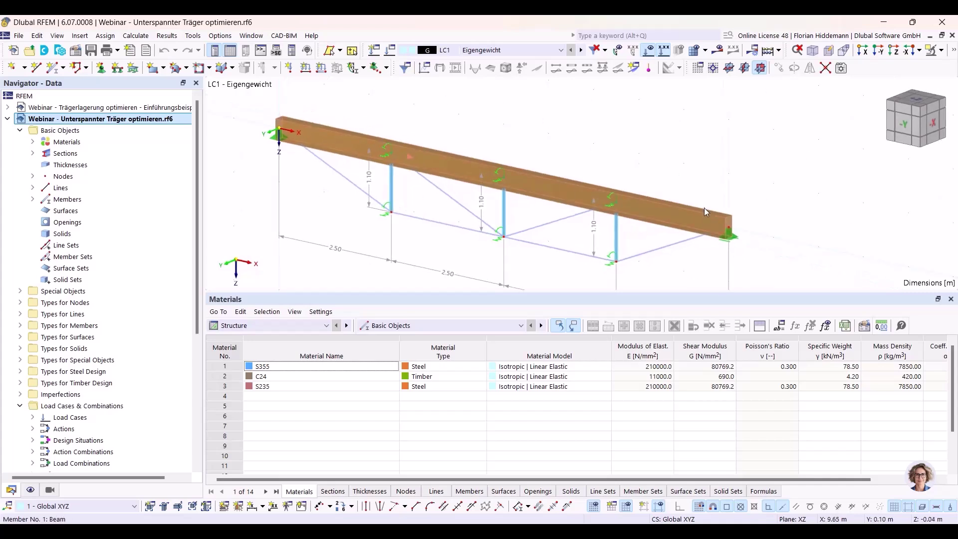
pyautogui.moveTo(696, 177); pyautogui.dragTo(690, 152, button='middle')
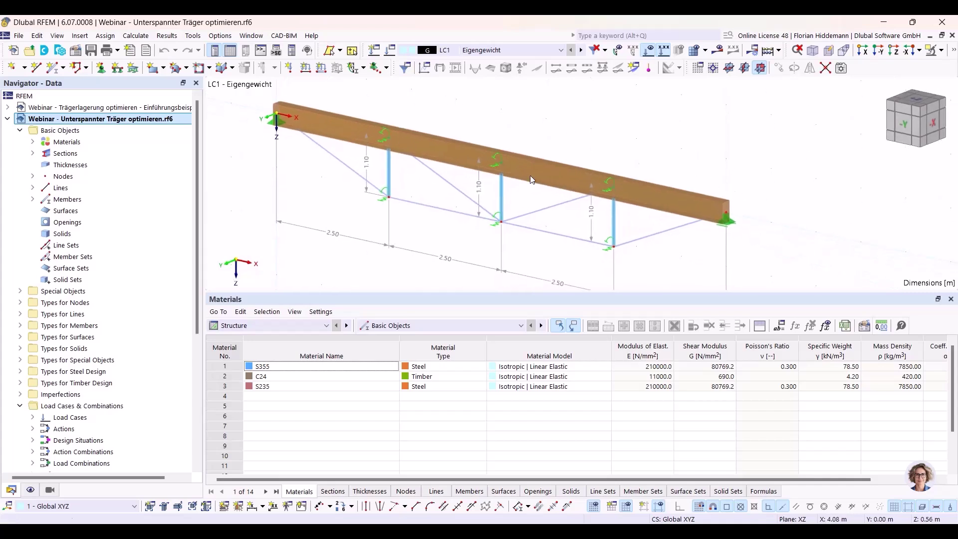
pyautogui.scroll(2, 643, 147)
pyautogui.scroll(-1, 670, 144)
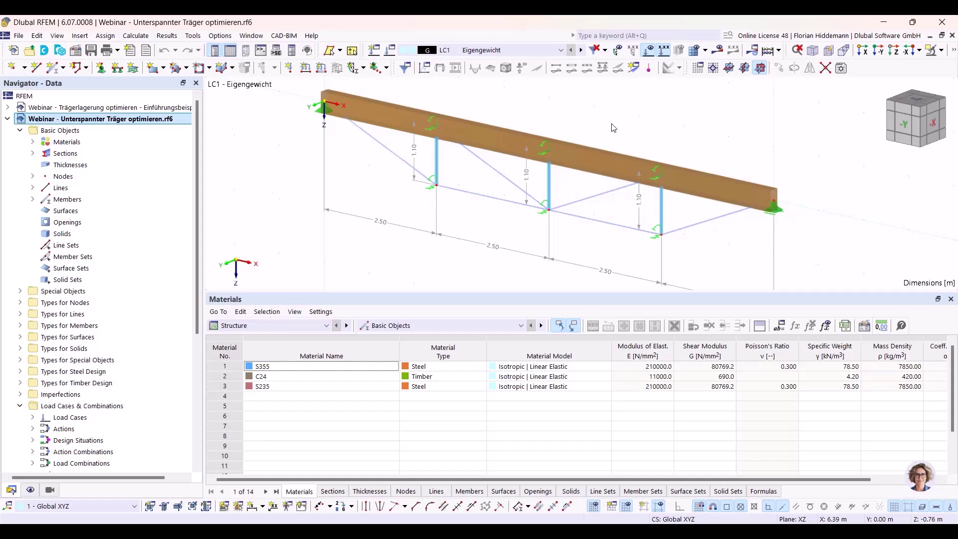
pyautogui.moveTo(598, 114); pyautogui.dragTo(627, 127, button='middle')
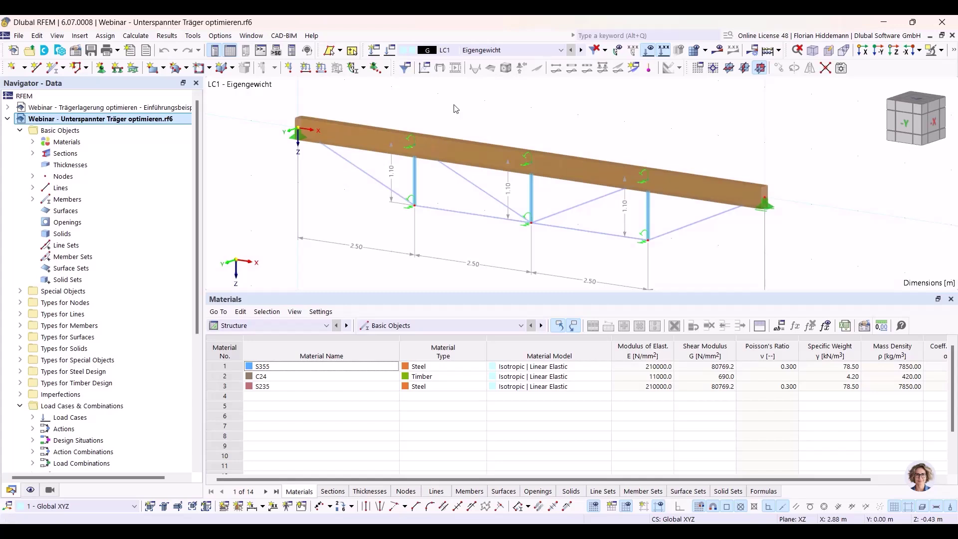
pyautogui.click(878, 51)
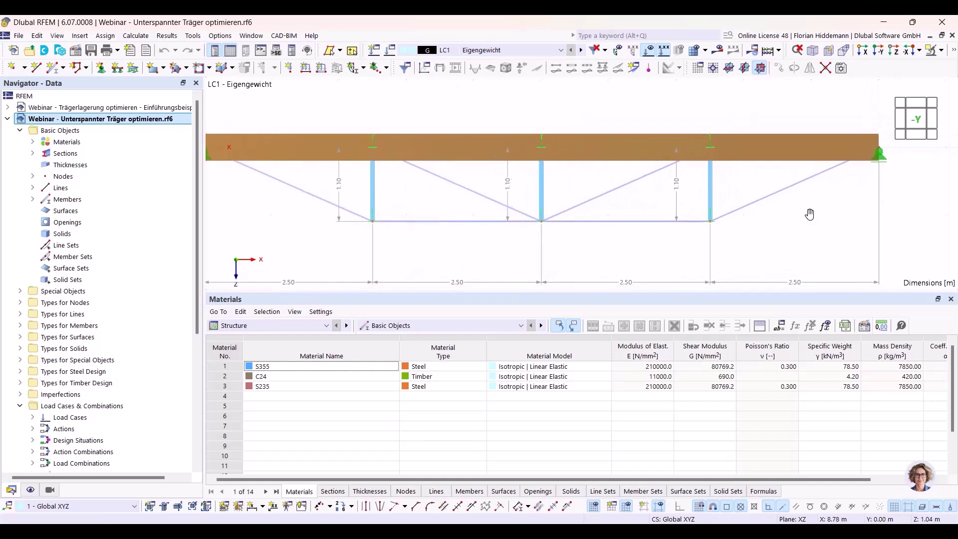
pyautogui.scroll(3, 776, 210)
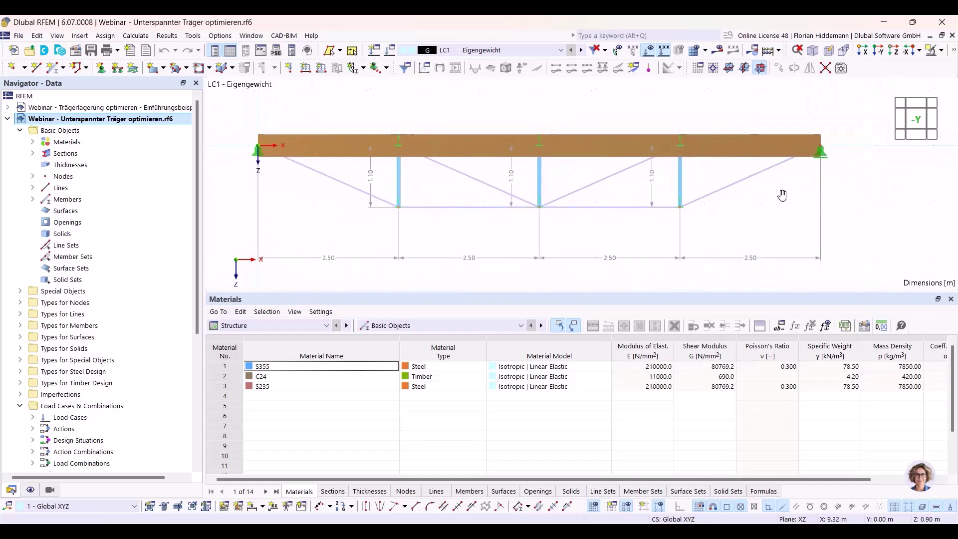
pyautogui.scroll(-3, 793, 212)
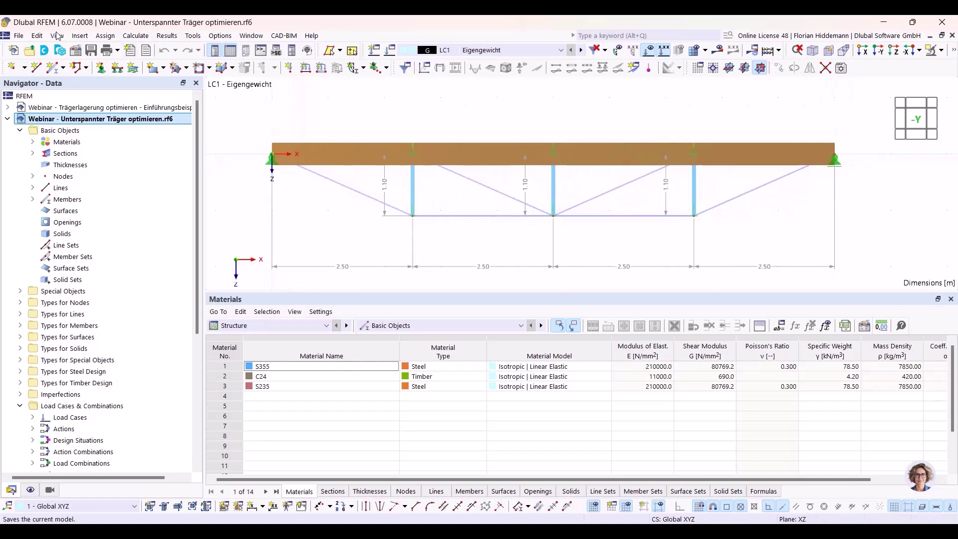
# Step: Open the global parameters and examine their optimization ranges alongside the beam model
pyautogui.click(37, 35)
pyautogui.click(75, 454)
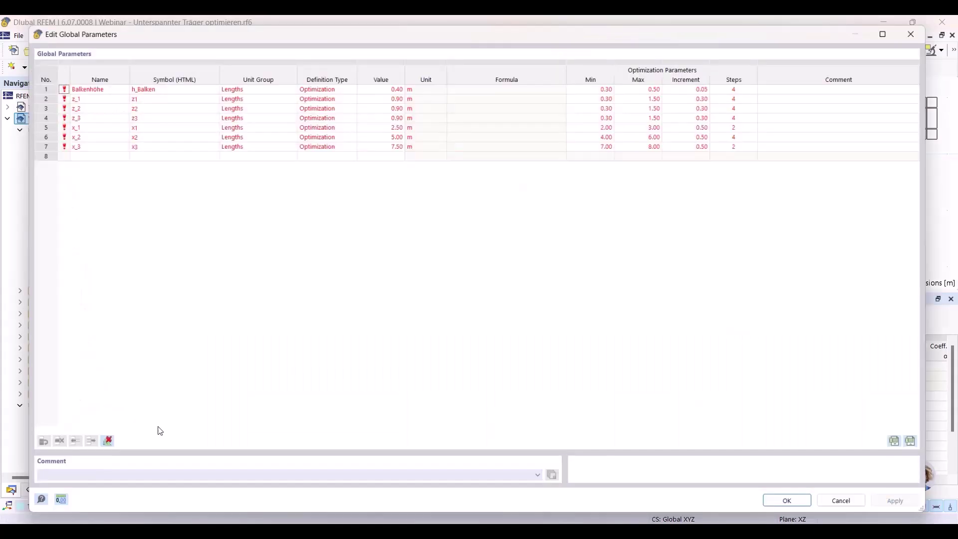
pyautogui.moveTo(12, 17); pyautogui.dragTo(352, 313)
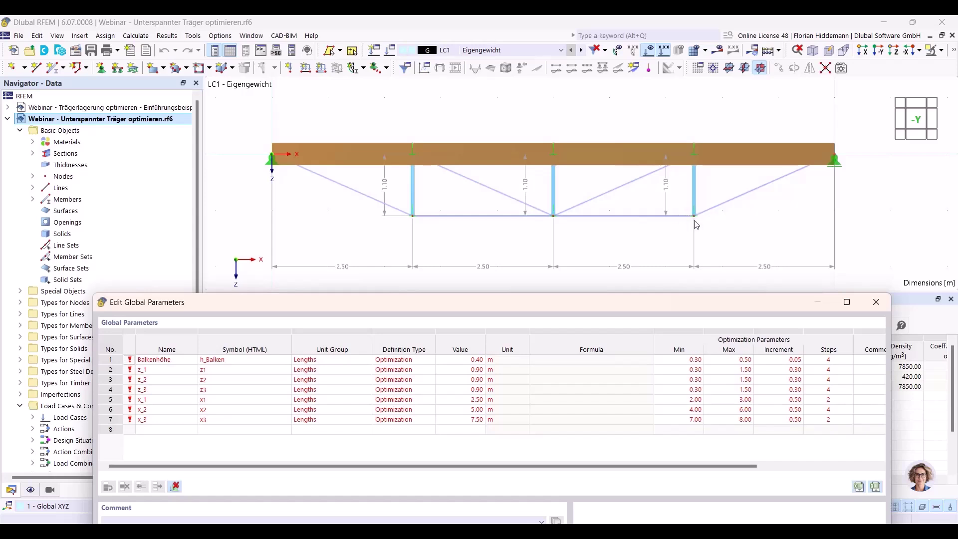
# Step: Set the global parameter z_3 to 1.20 m and apply it to the model
pyautogui.moveTo(679, 303); pyautogui.dragTo(675, 288)
pyautogui.click(450, 377)
pyautogui.click(451, 378)
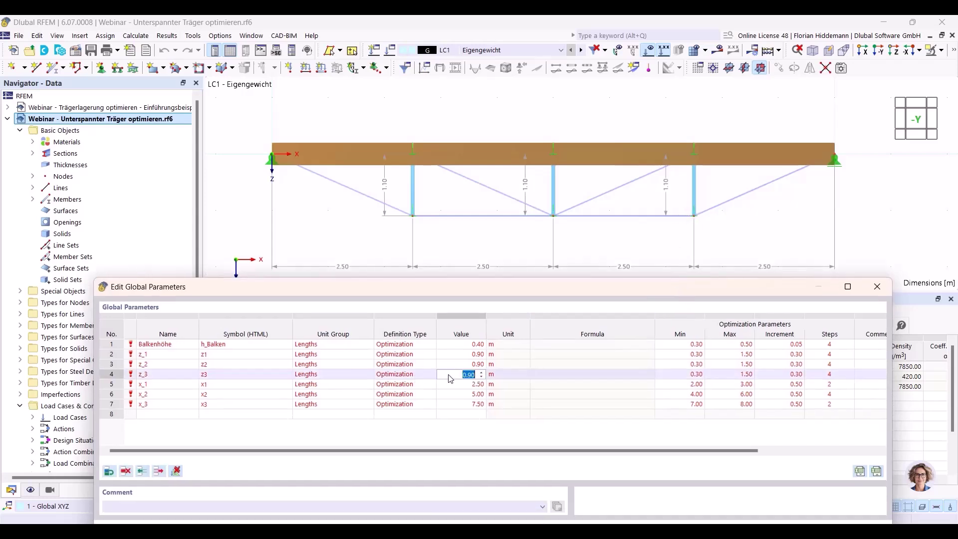
pyautogui.write('1.2')
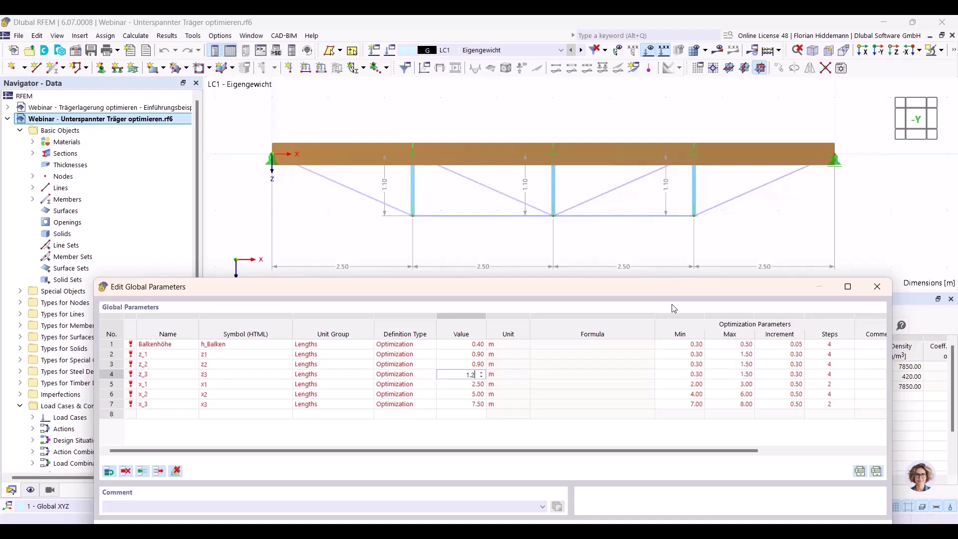
pyautogui.moveTo(614, 291); pyautogui.dragTo(647, 287)
pyautogui.click(833, 492)
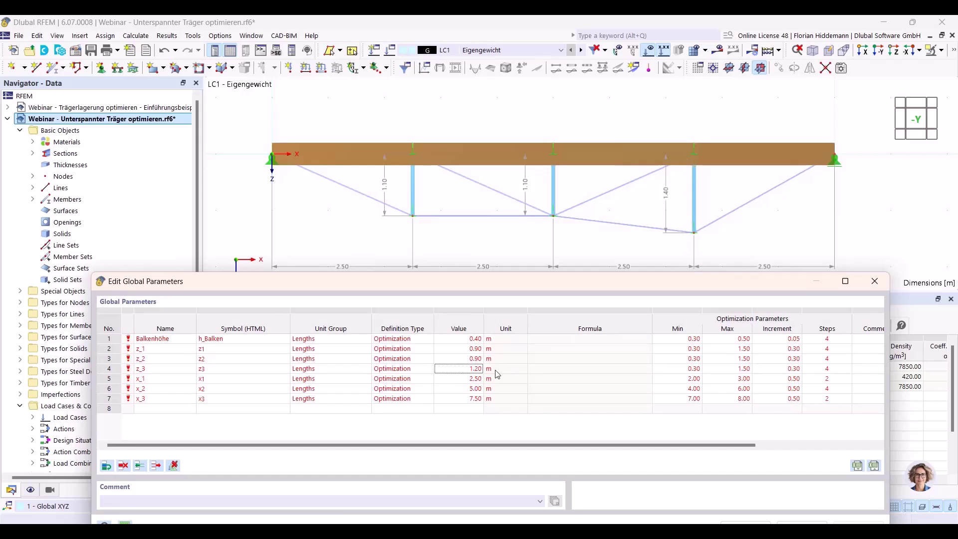
# Step: Set the global parameter x_1 to 2.00 m, apply it, and check the shifted post in the model
pyautogui.click(459, 381)
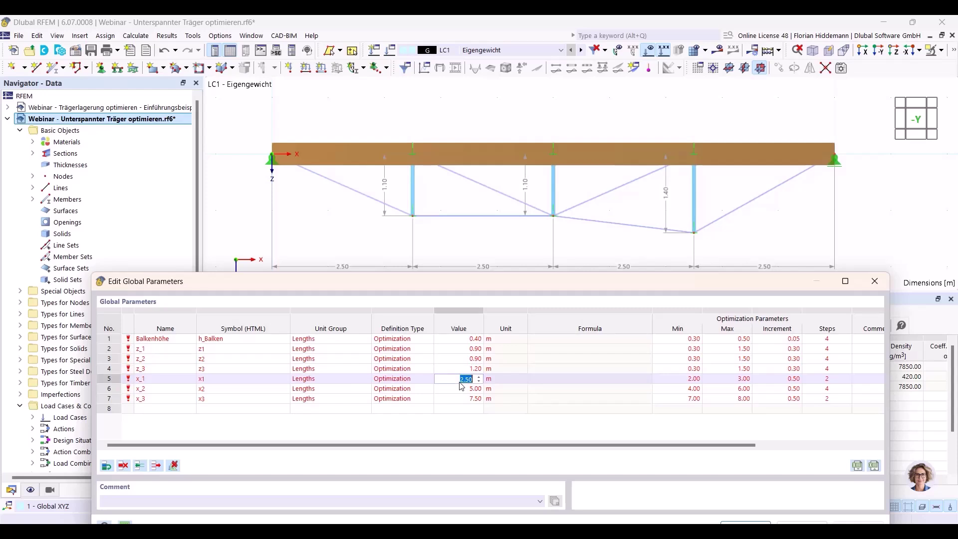
pyautogui.write('2')
pyautogui.click(600, 431)
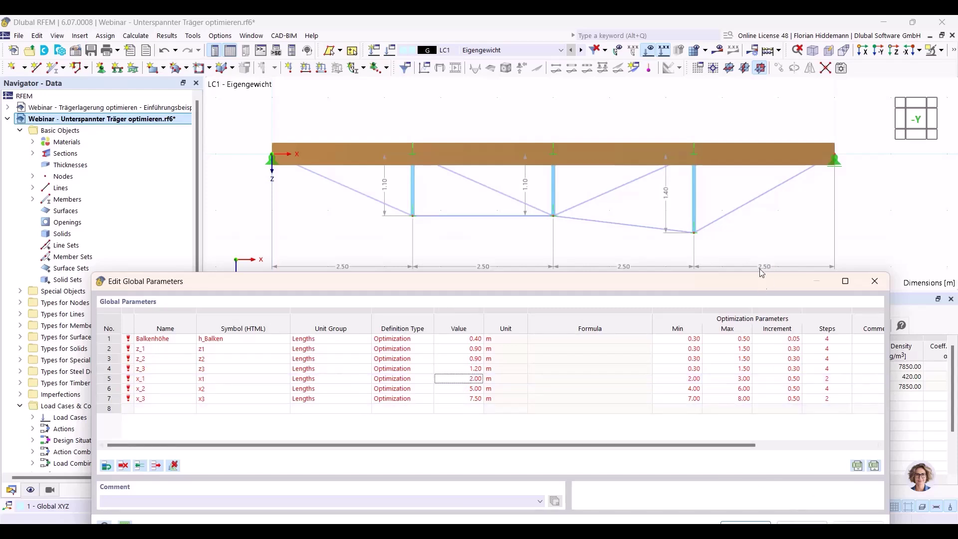
pyautogui.moveTo(763, 285); pyautogui.dragTo(761, 249)
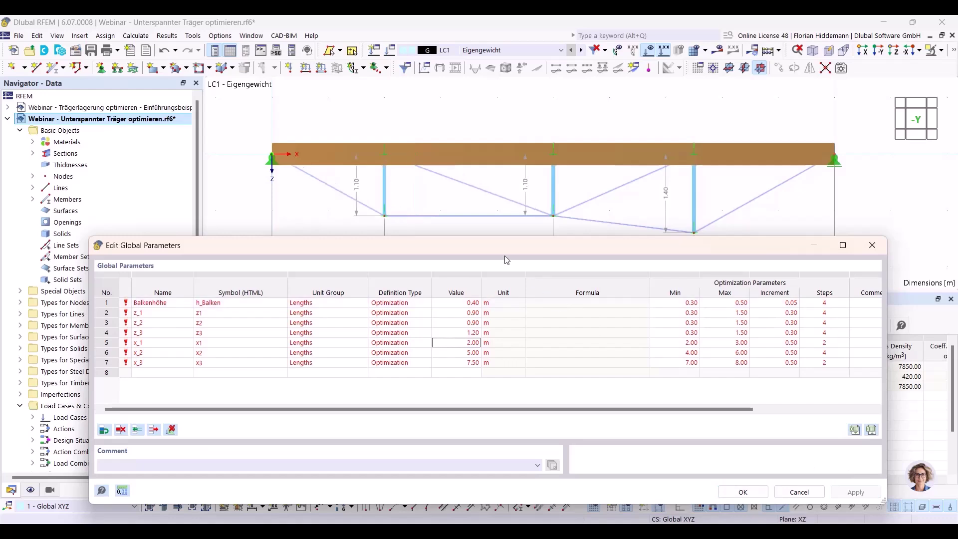
pyautogui.moveTo(392, 244); pyautogui.dragTo(384, 288)
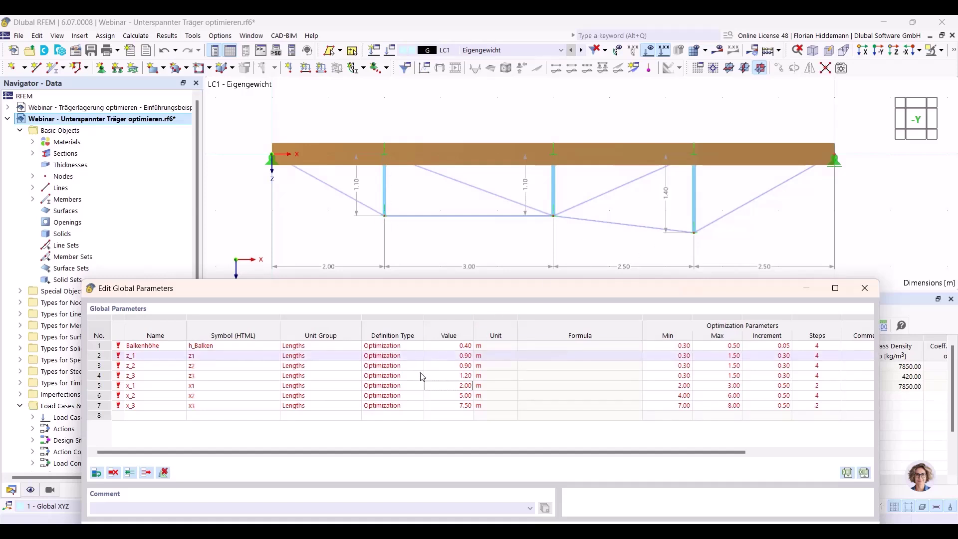
# Step: Set the global parameter z_1 to 0.30 m, apply it, and check the shortened post in the model
pyautogui.click(462, 356)
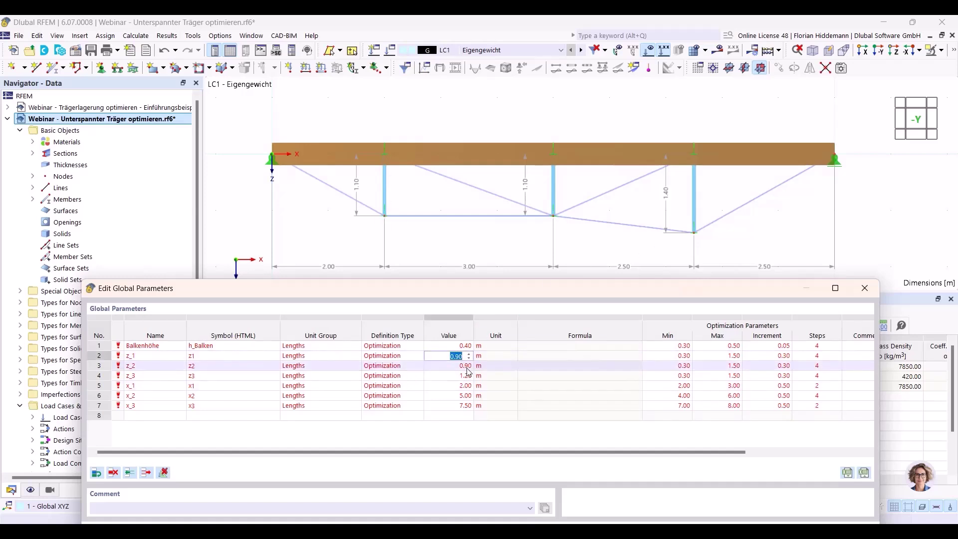
pyautogui.write('0.3')
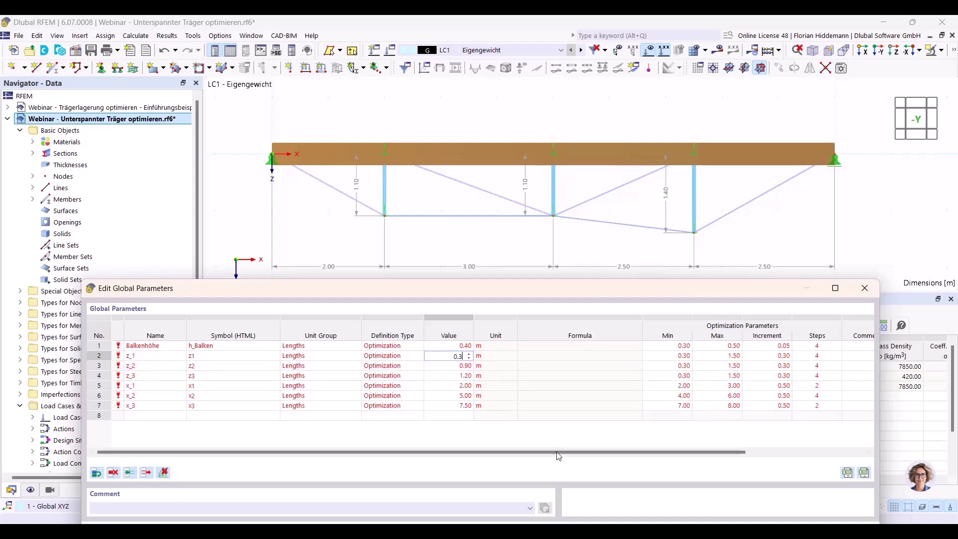
pyautogui.press('Return')
pyautogui.moveTo(745, 289); pyautogui.dragTo(743, 250)
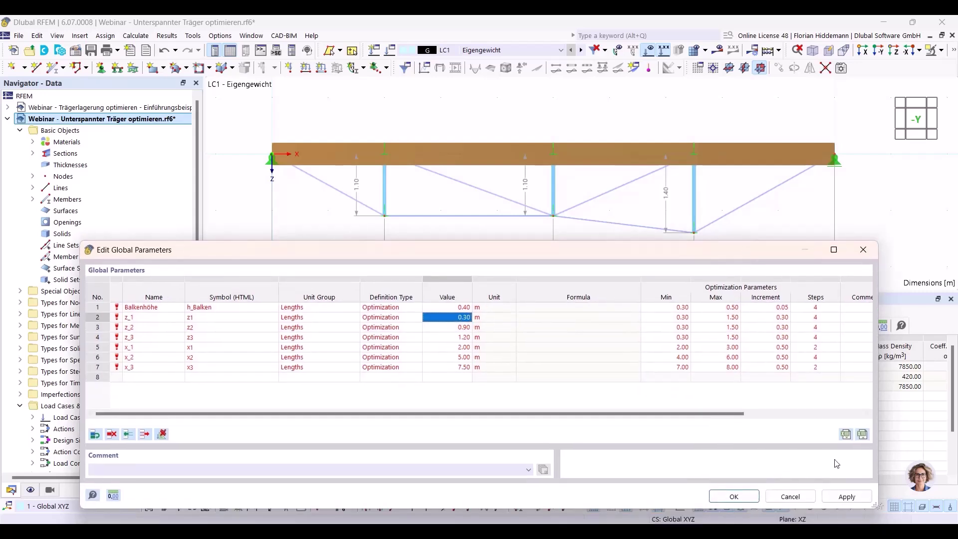
pyautogui.click(847, 496)
pyautogui.moveTo(577, 251); pyautogui.dragTo(603, 279)
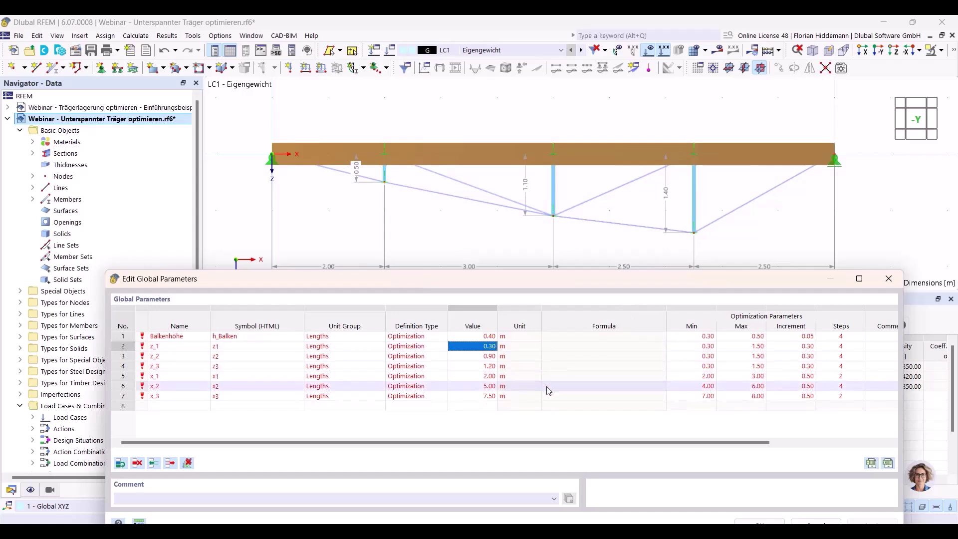
# Step: Restore the global parameters z_1 and z_3 to 0.90 m and x_1 to 2.50 m, and confirm the parameter table
pyautogui.click(482, 350)
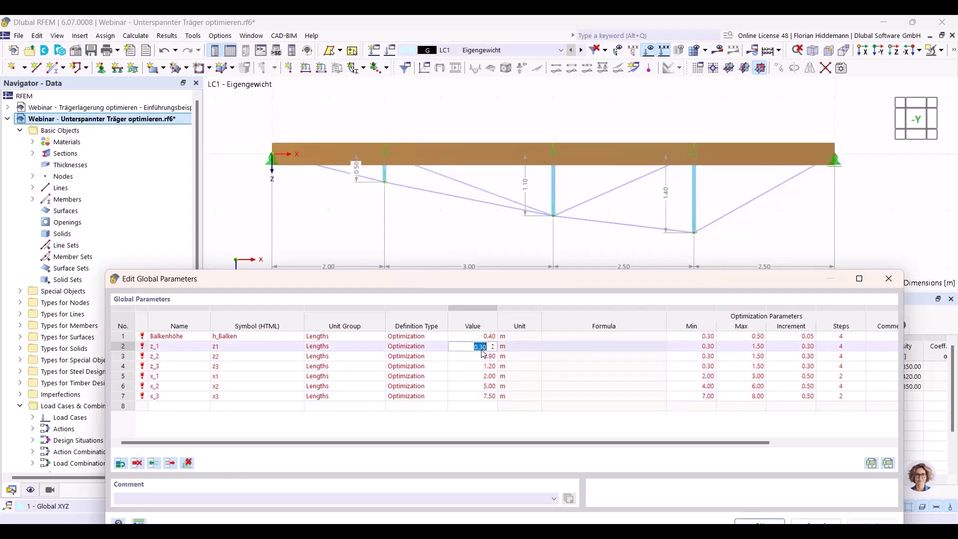
pyautogui.write('0.9')
pyautogui.click(483, 367)
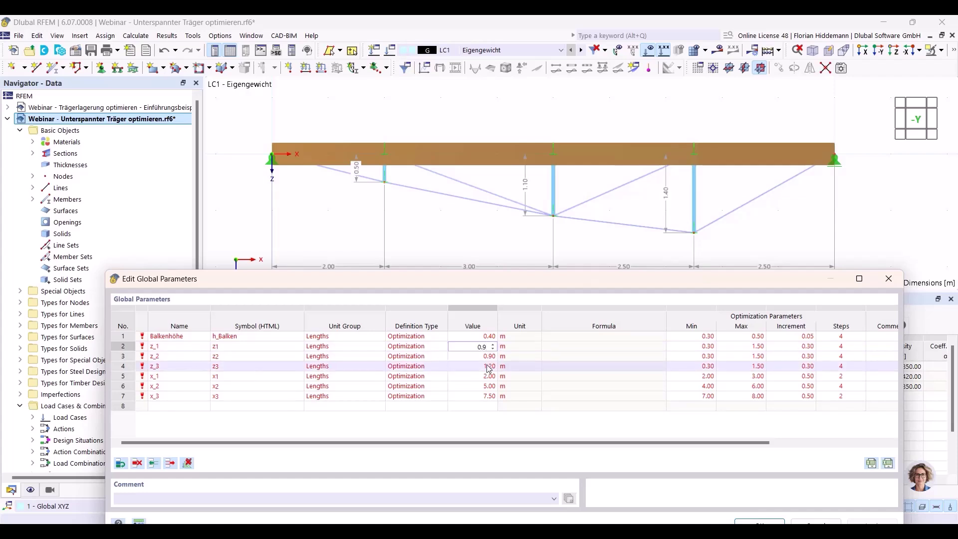
pyautogui.write('0.9')
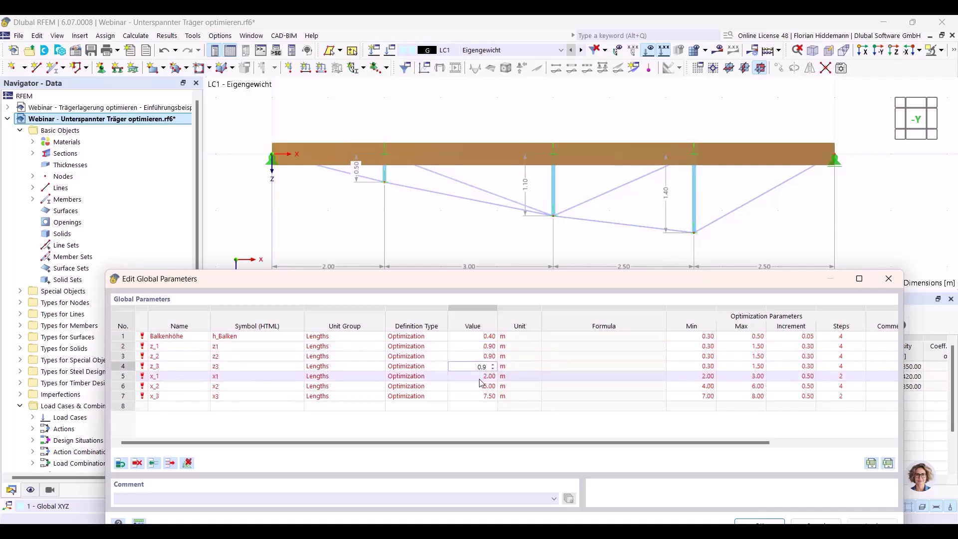
pyautogui.click(483, 376)
pyautogui.write('2')
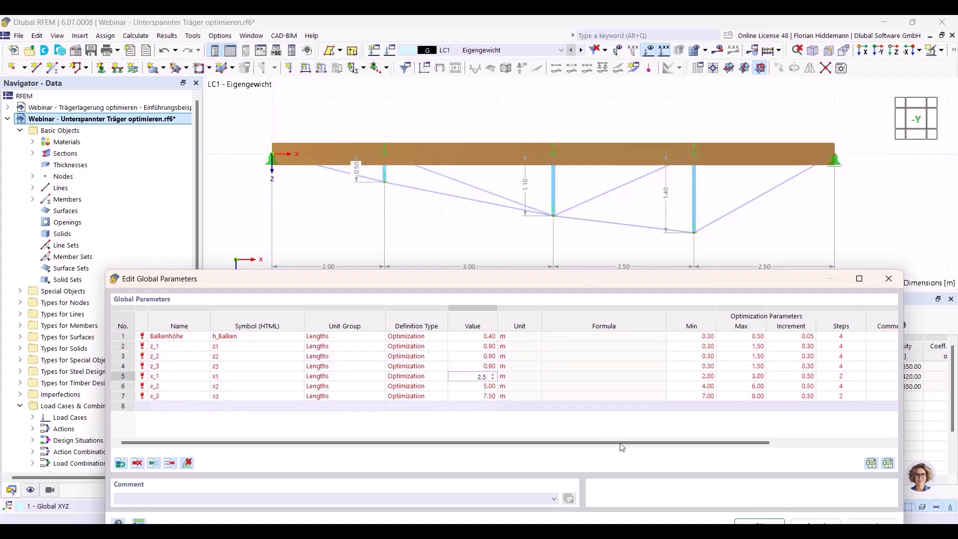
pyautogui.doubleClick(691, 284)
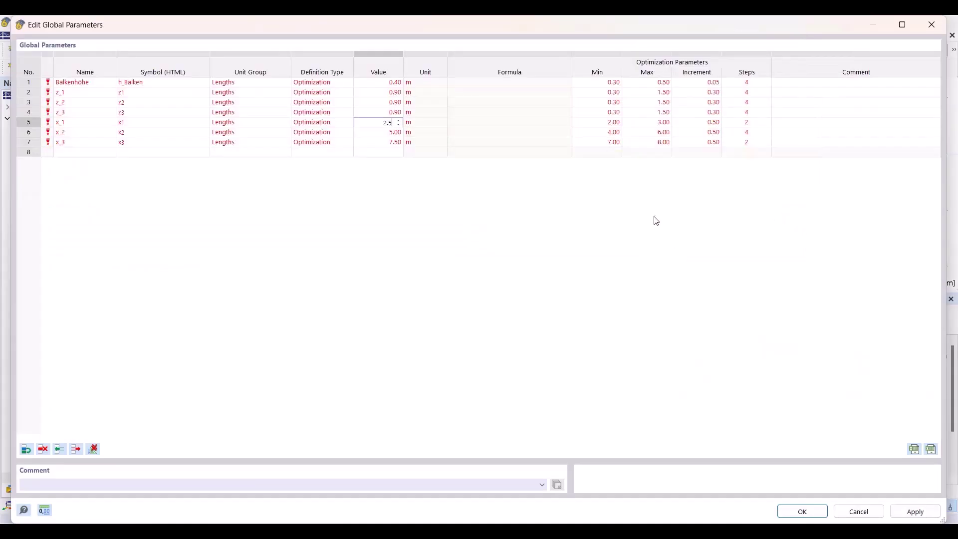
pyautogui.click(909, 516)
pyautogui.click(801, 511)
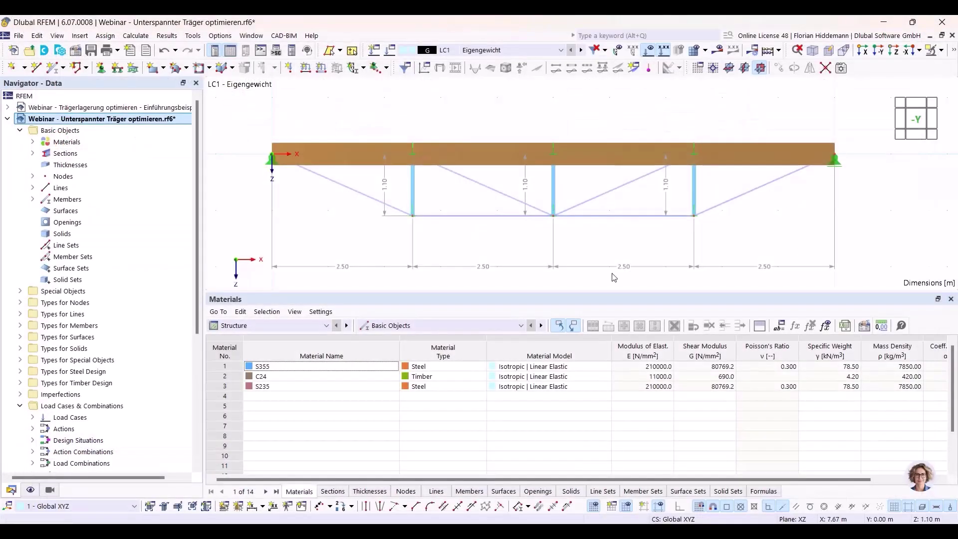
# Step: Review the load combinations with their static analysis settings and structure modification, and leave the dialog without changes
pyautogui.scroll(-2, 823, 199)
pyautogui.moveTo(708, 105)
pyautogui.mouseDown(button='middle')
pyautogui.moveTo(625, 115)
pyautogui.moveTo(693, 116)
pyautogui.mouseUp(button='middle')
pyautogui.scroll(1, 608, 122)
pyautogui.moveTo(496, 134); pyautogui.dragTo(517, 124, button='middle')
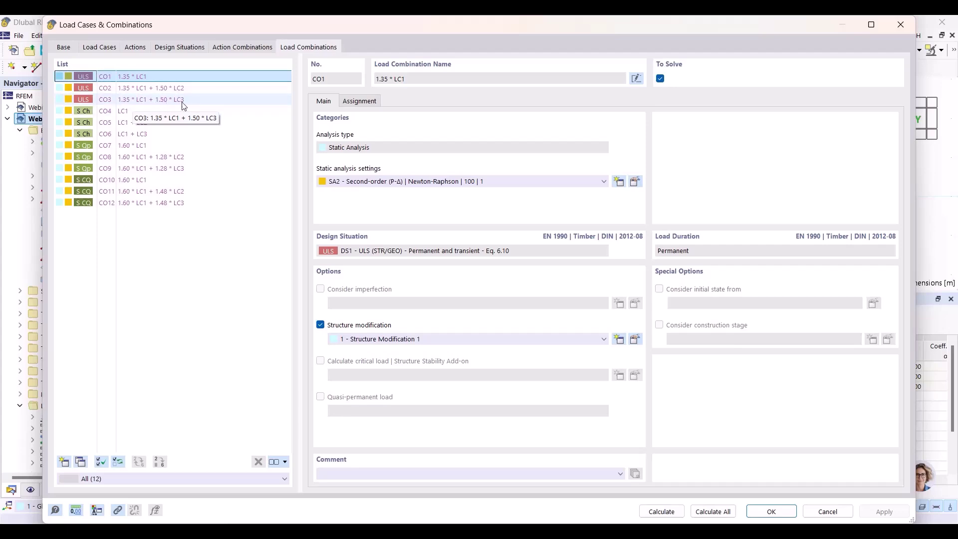
pyautogui.click(828, 511)
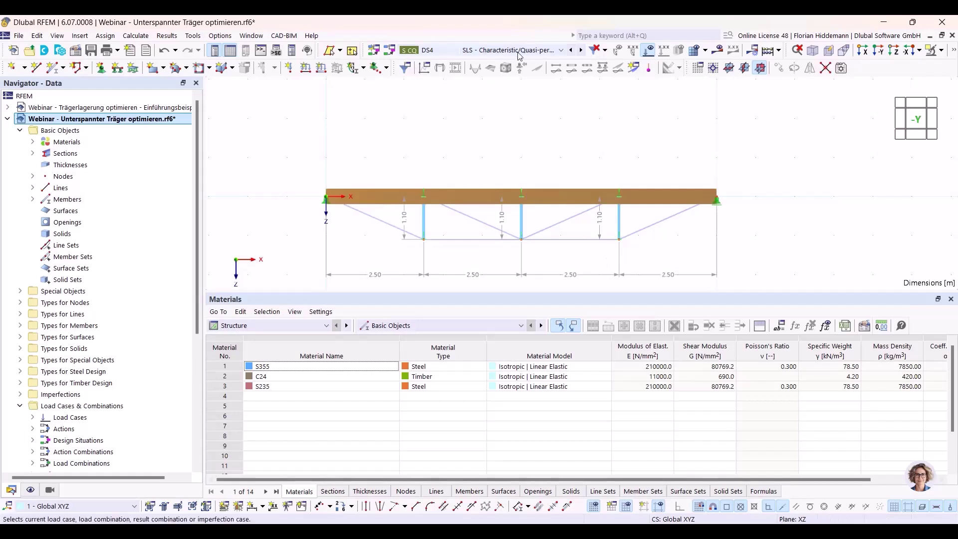
# Step: Examine the load diagrams of load cases LC3 Nutzlast B and LC2 Nutzlast A on the underspanned beam
pyautogui.scroll(4, 496, 54)
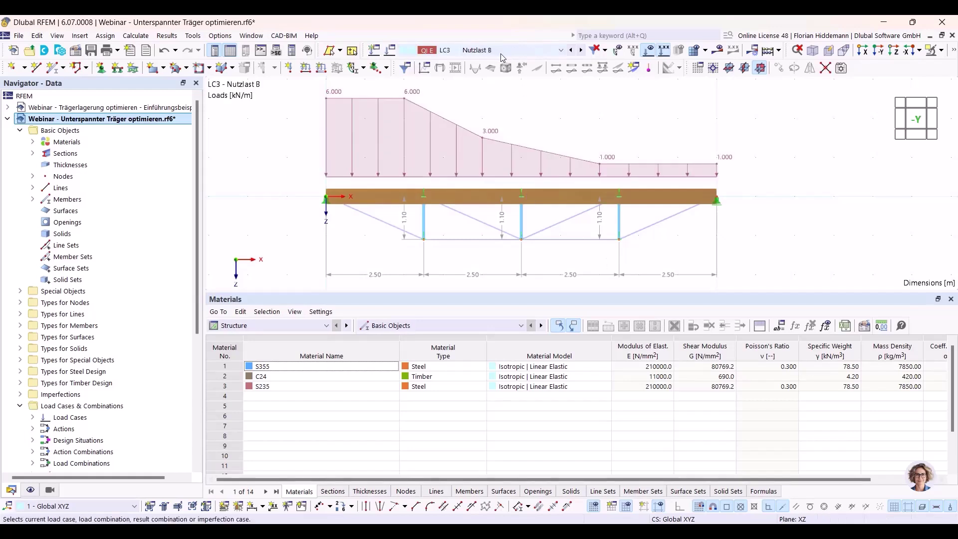
pyautogui.scroll(1, 506, 54)
pyautogui.scroll(-1, 505, 54)
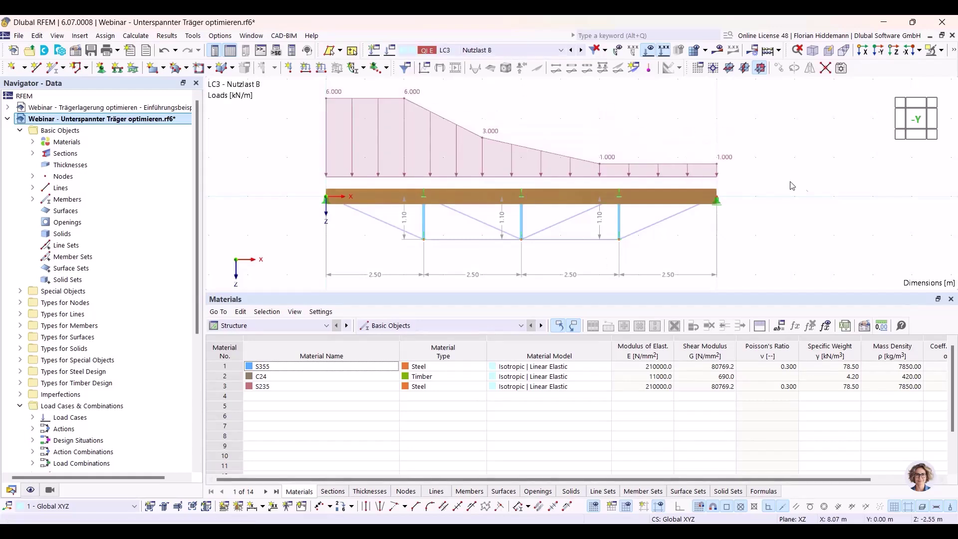
pyautogui.scroll(1, 533, 55)
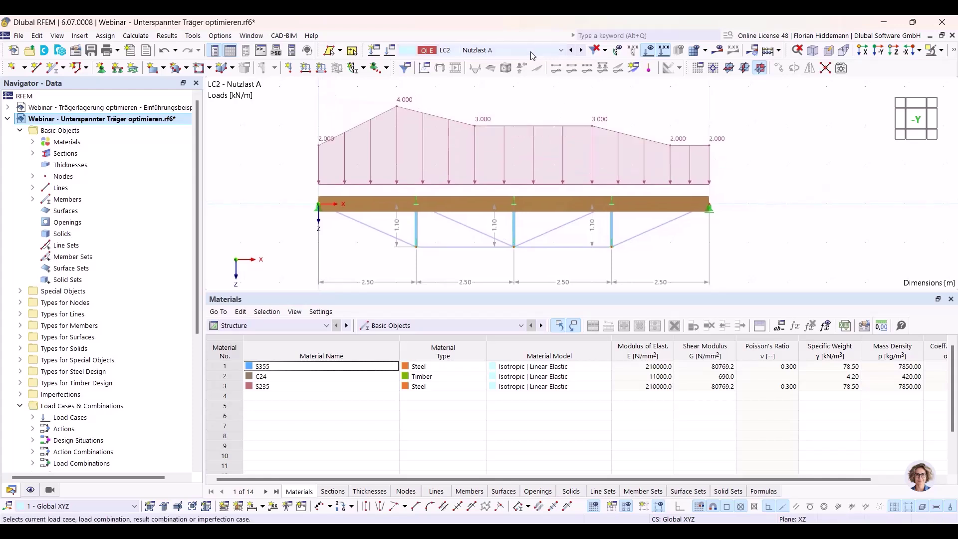
pyautogui.scroll(-1, 507, 52)
pyautogui.scroll(1, 505, 53)
pyautogui.scroll(-1, 505, 53)
pyautogui.scroll(1, 505, 53)
pyautogui.scroll(-1, 505, 54)
pyautogui.scroll(1, 505, 53)
pyautogui.scroll(-1, 505, 53)
pyautogui.scroll(1, 505, 53)
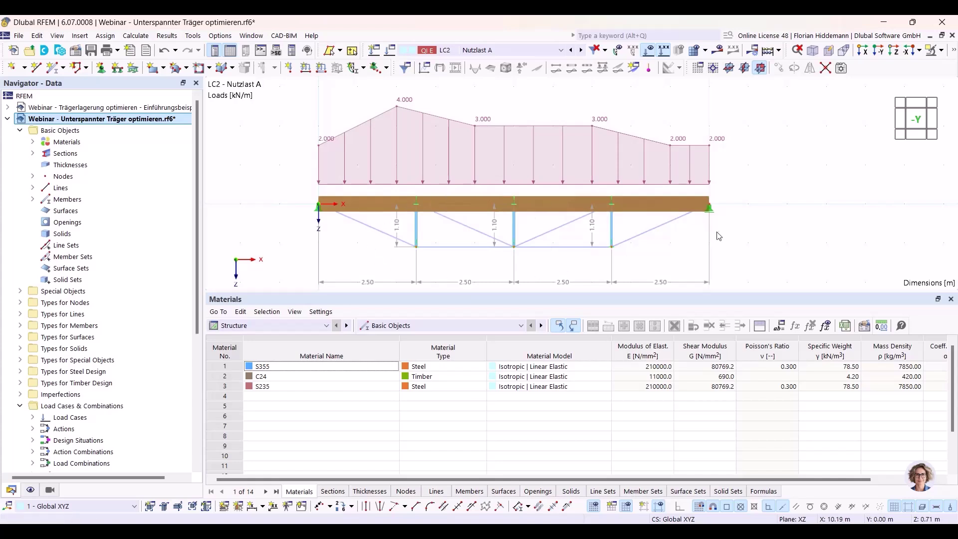
pyautogui.moveTo(753, 212); pyautogui.dragTo(767, 202, button='middle')
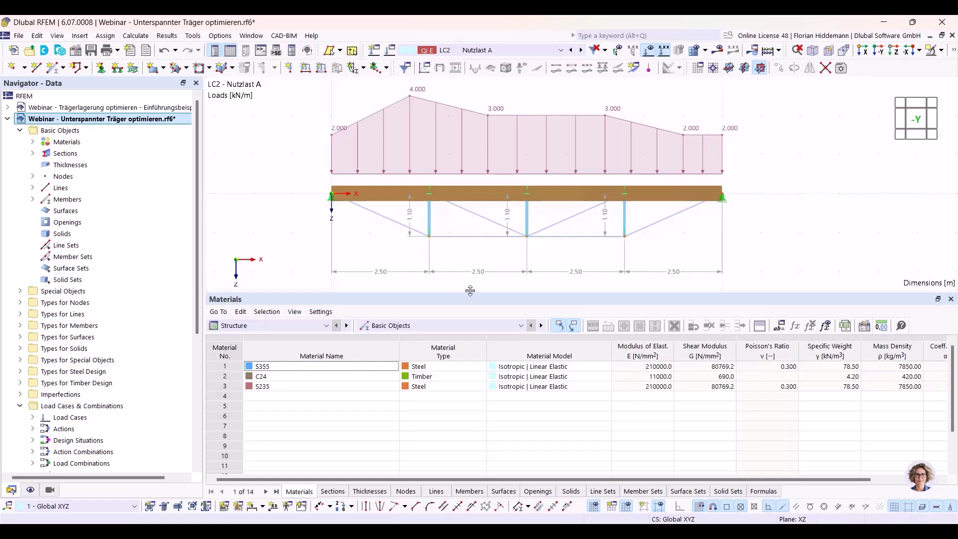
pyautogui.moveTo(470, 290); pyautogui.dragTo(470, 305)
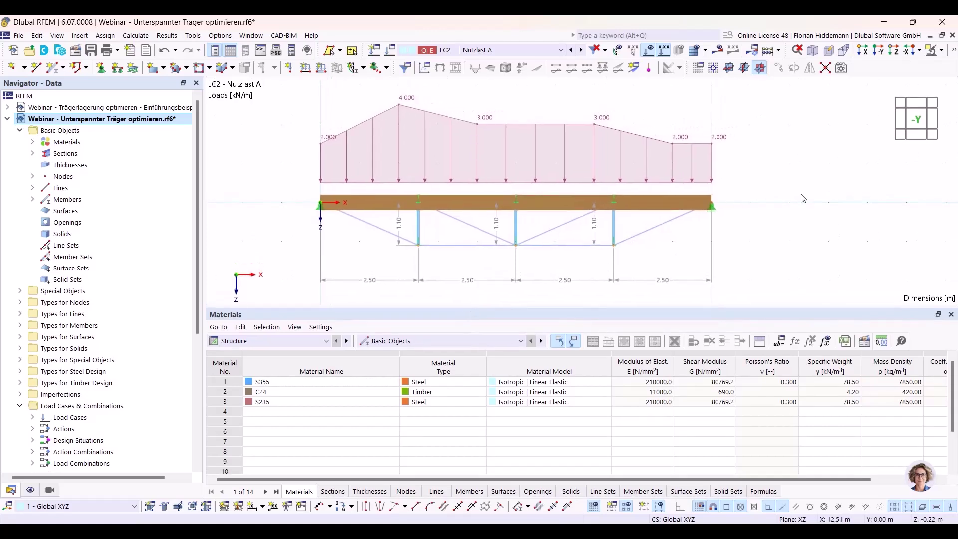
# Step: Activate the Optimization & Costs / CO2 Emission Estimation add-on in the model's base data and confirm
pyautogui.click(143, 37)
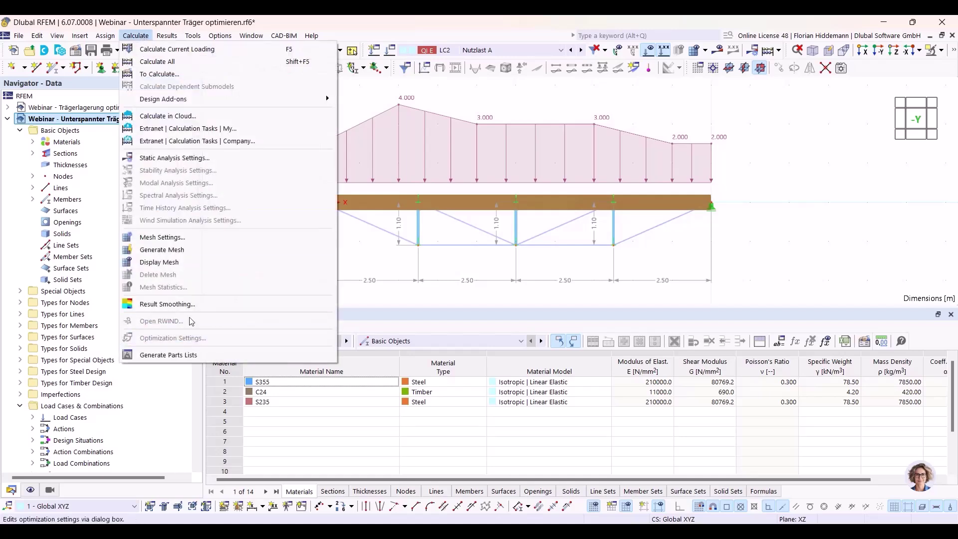
pyautogui.click(136, 35)
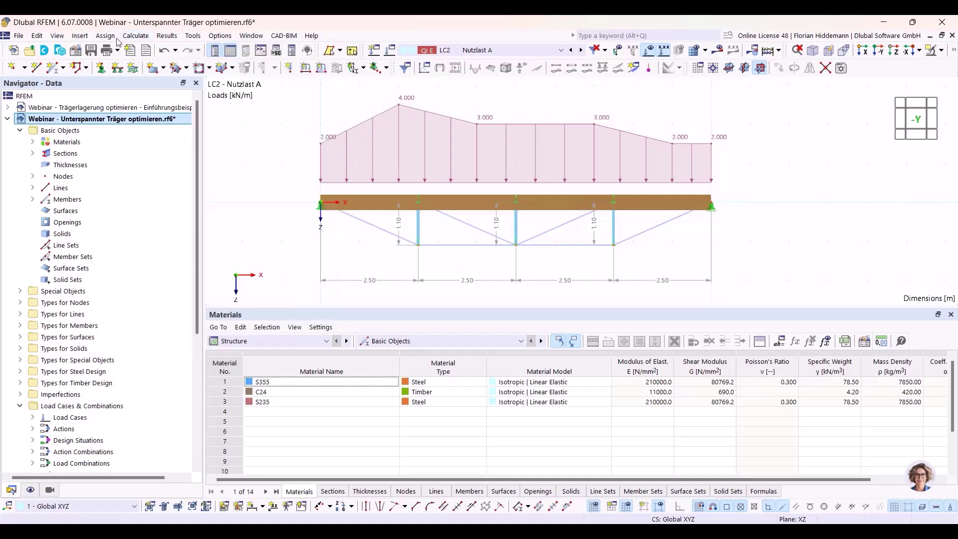
pyautogui.click(18, 35)
pyautogui.click(50, 349)
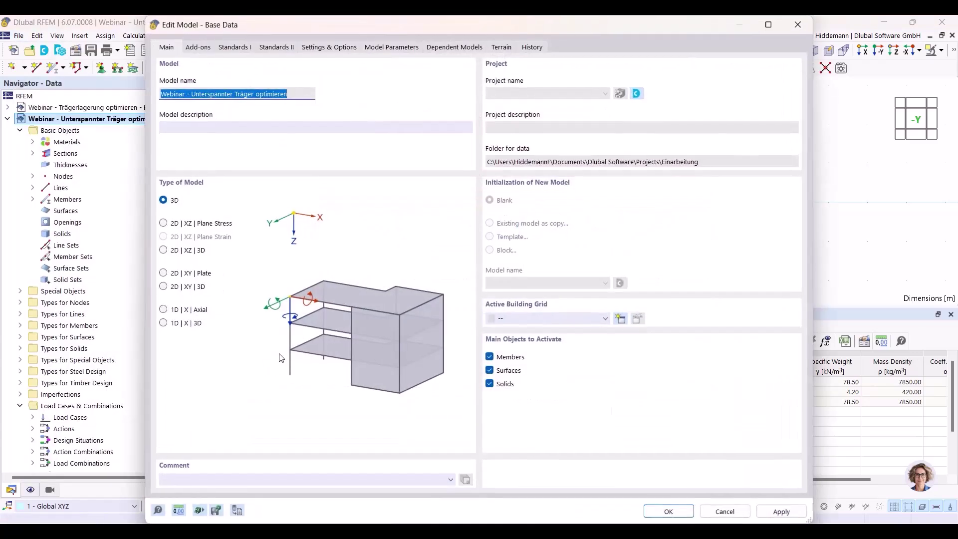
pyautogui.click(200, 48)
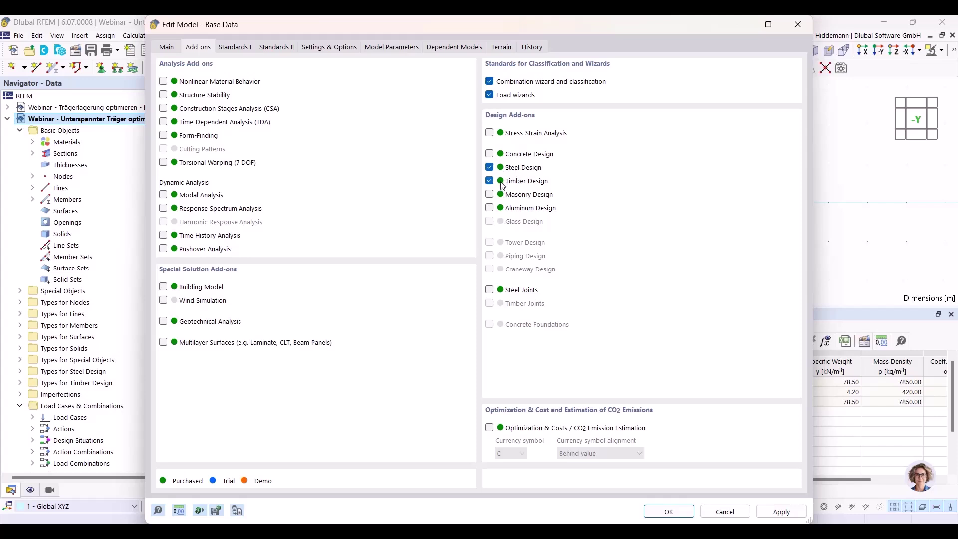
pyautogui.click(490, 428)
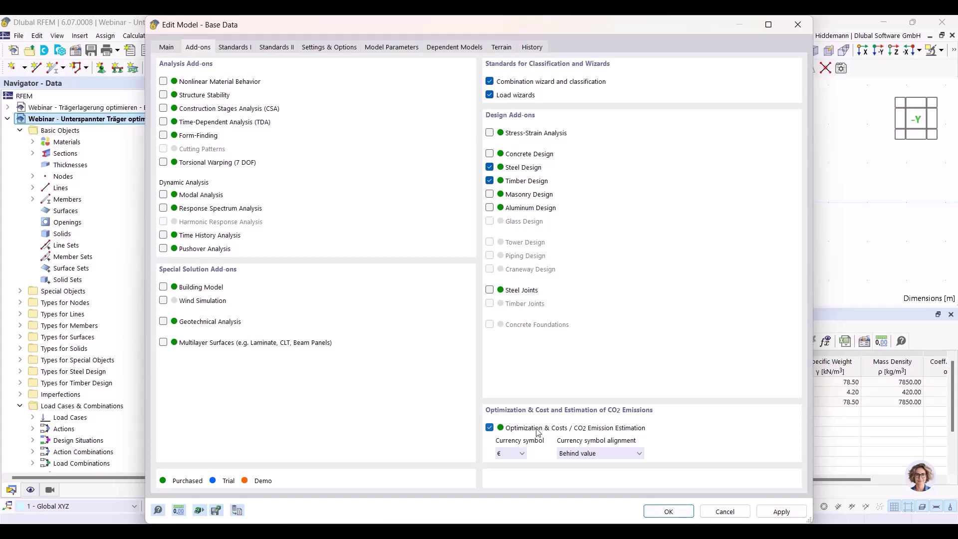
pyautogui.click(667, 511)
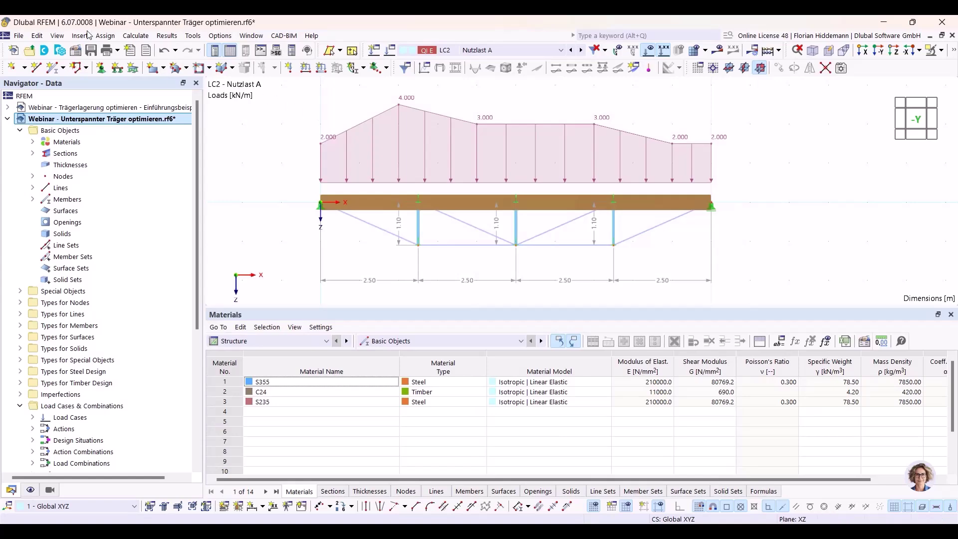
# Step: Review the values to optimize in the optimization settings, keep the Particle swarm optimizer, and set its percent of mutations to 2.00 %
pyautogui.click(135, 35)
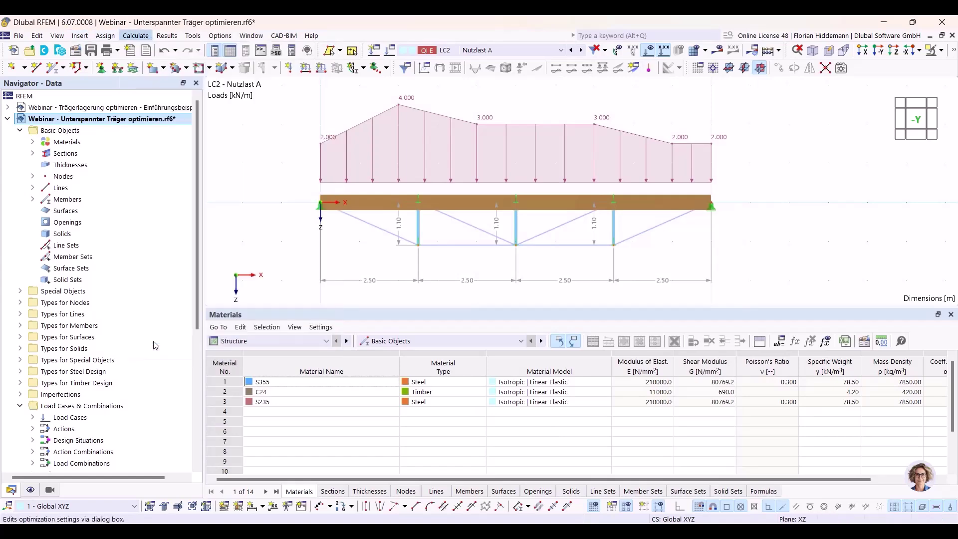
pyautogui.click(155, 339)
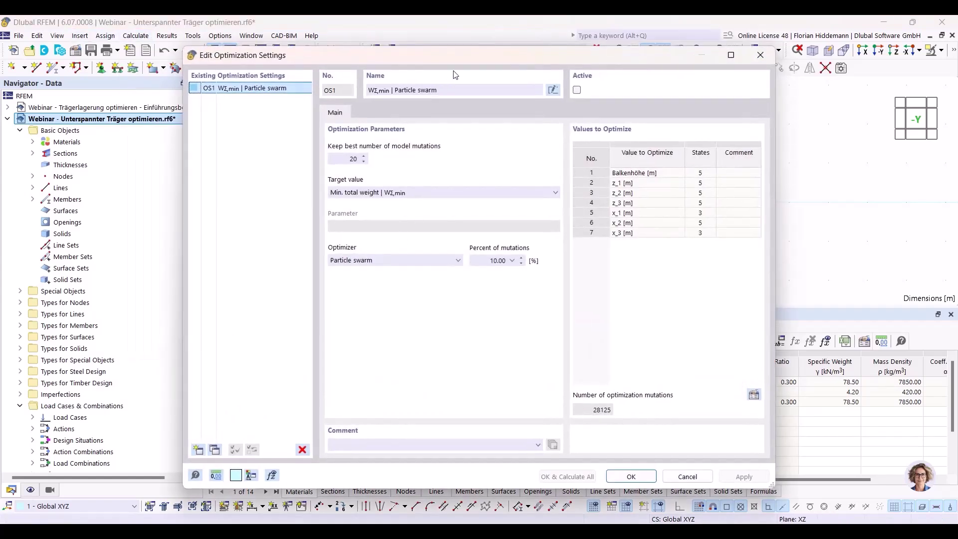
pyautogui.moveTo(190, 55); pyautogui.dragTo(199, 156)
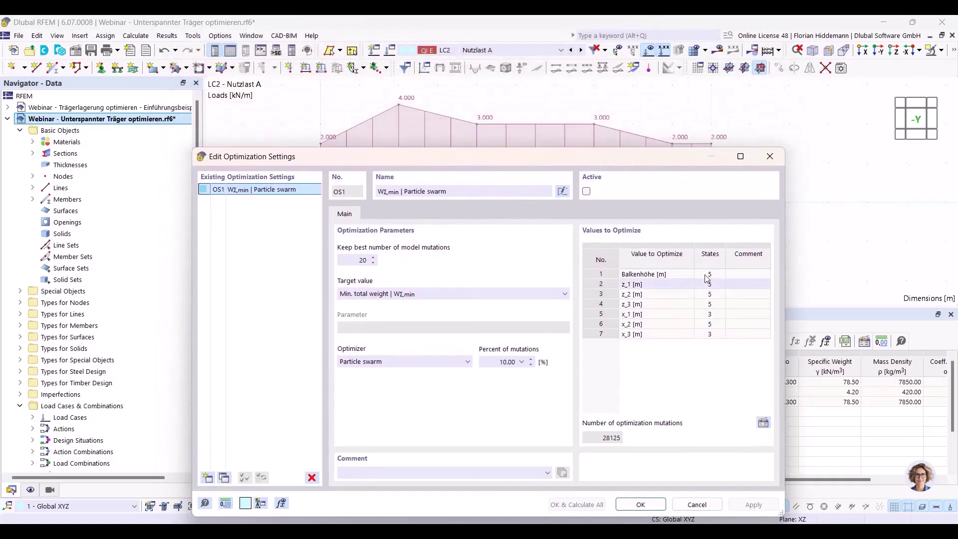
pyautogui.click(668, 324)
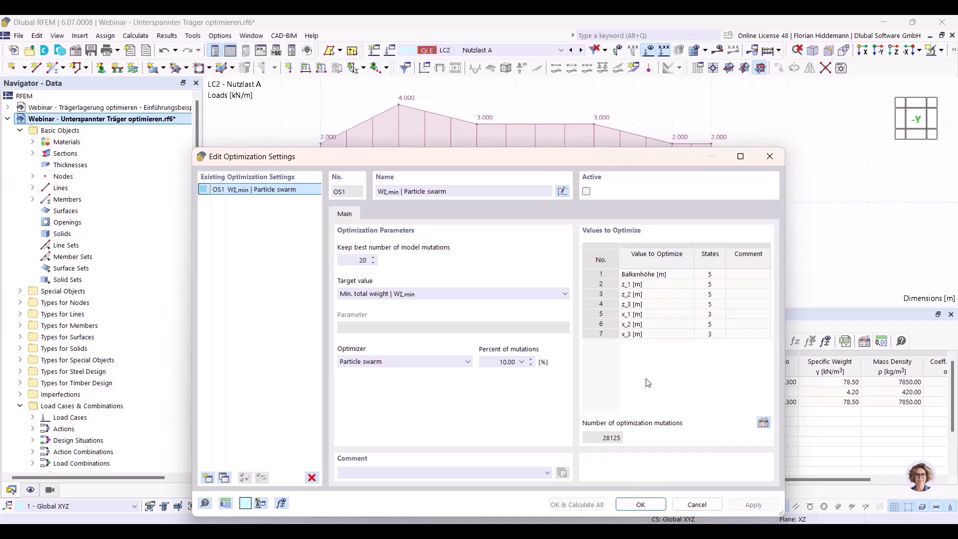
pyautogui.click(412, 361)
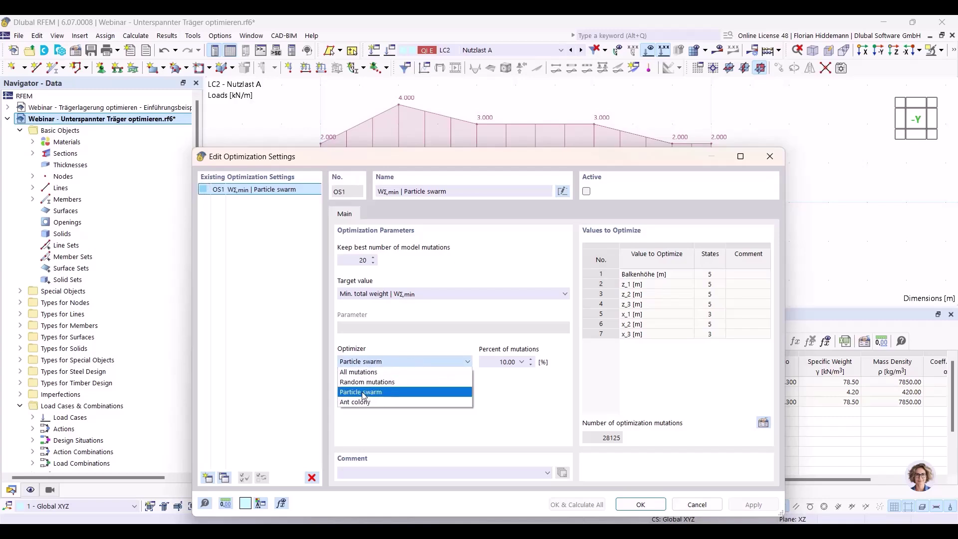
pyautogui.click(362, 392)
pyautogui.click(521, 362)
pyautogui.click(506, 388)
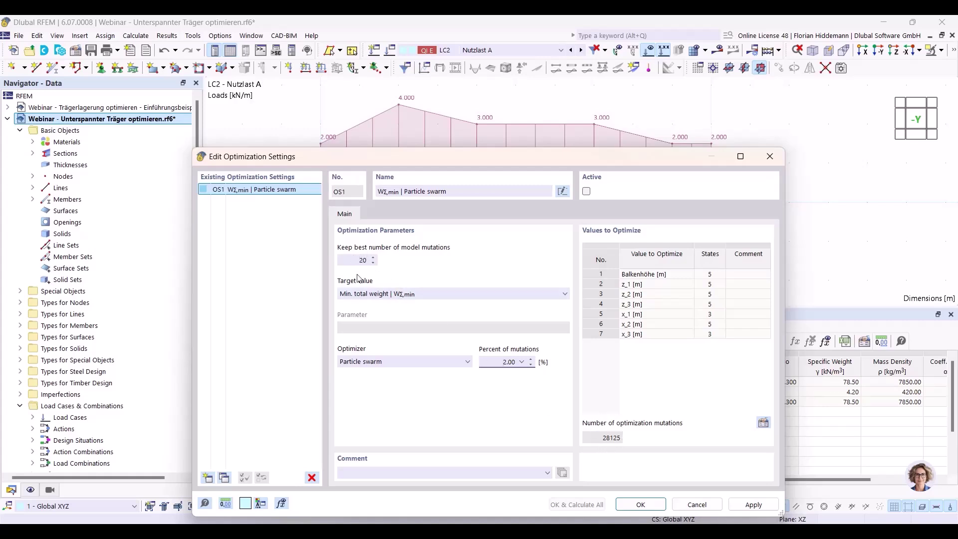
# Step: Set the optimization target value to Min. cost, leave optimization setting OS1 inactive, and confirm the settings
pyautogui.click(391, 294)
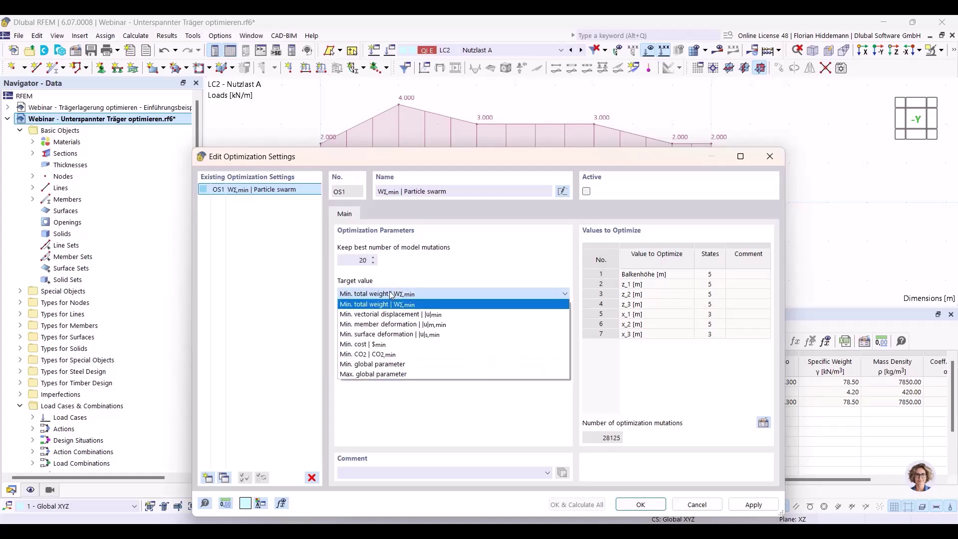
pyautogui.click(385, 345)
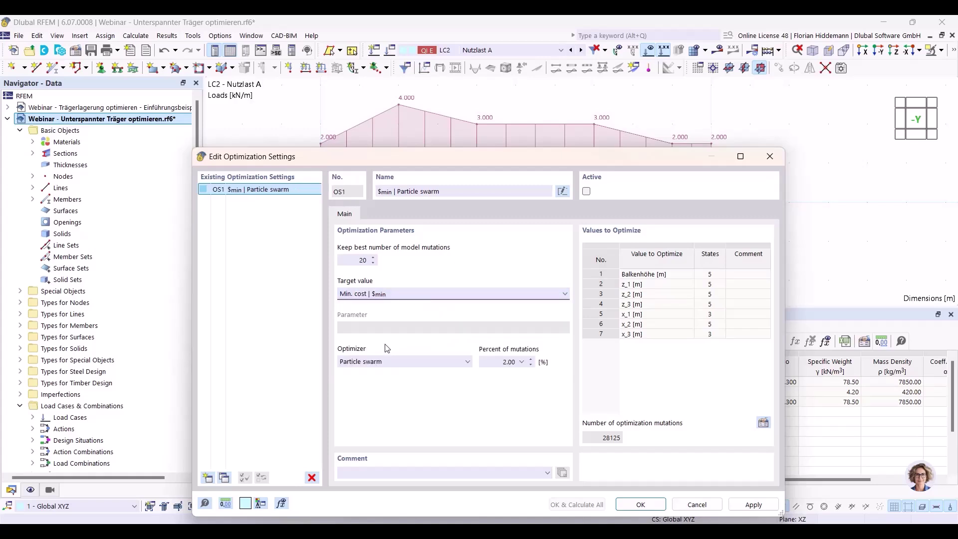
pyautogui.click(587, 194)
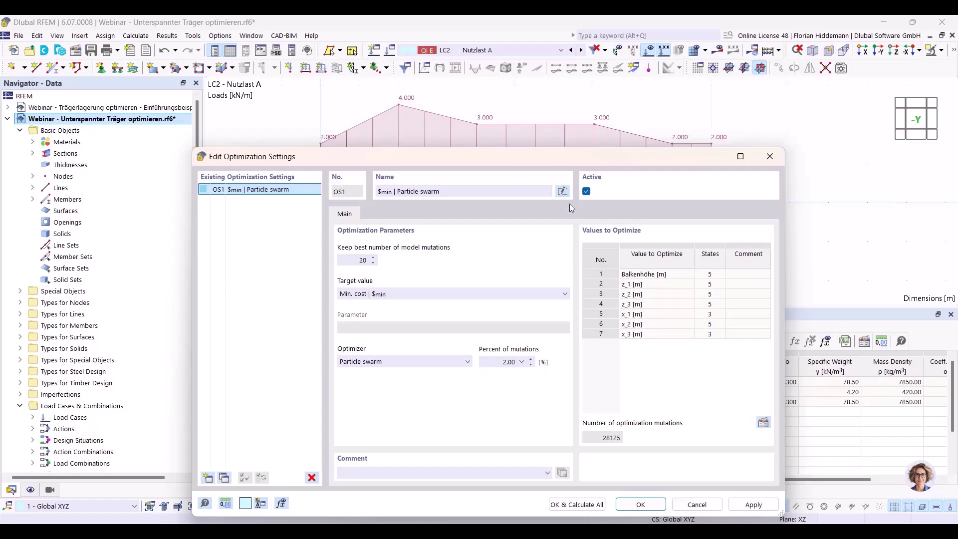
pyautogui.click(587, 191)
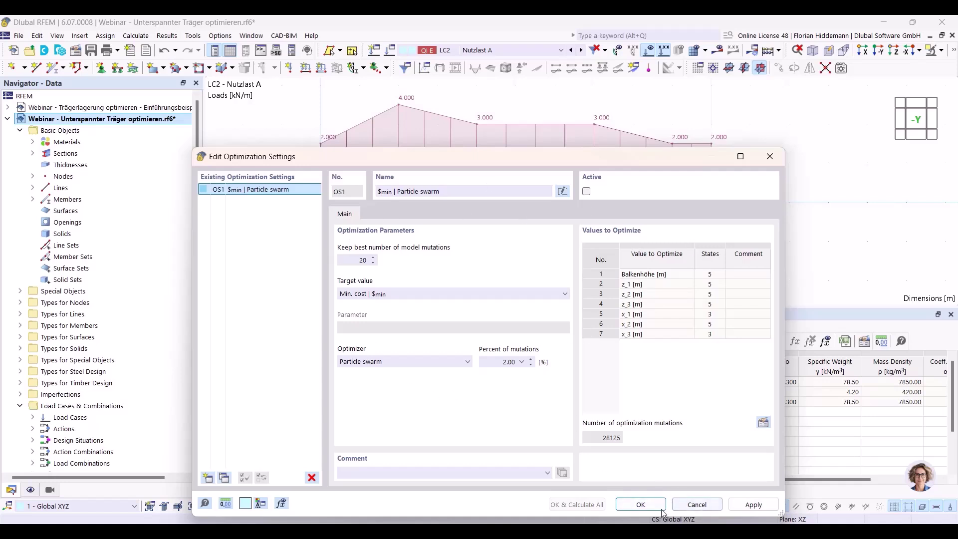
pyautogui.click(641, 505)
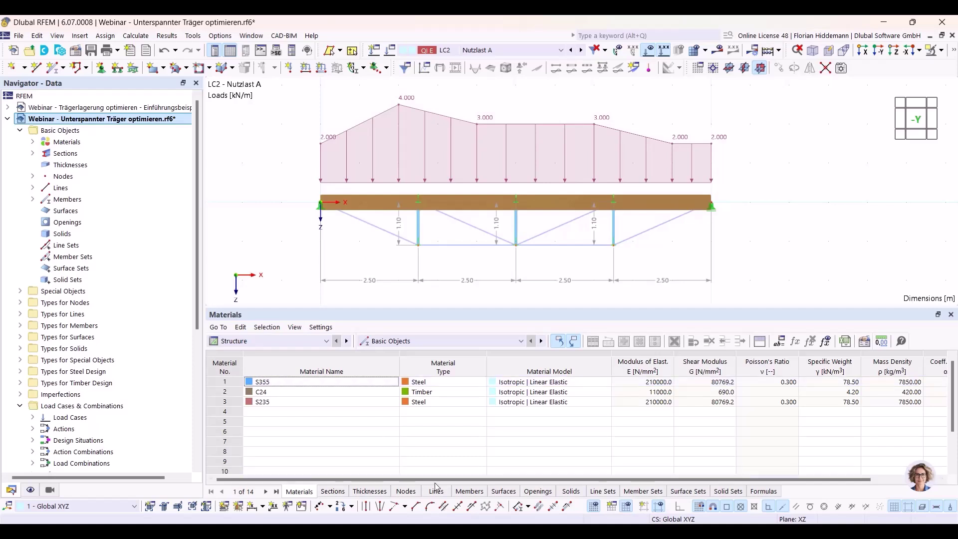
# Step: Open the S355 steel material for editing and enable its cost estimation option
pyautogui.moveTo(437, 479); pyautogui.dragTo(503, 479)
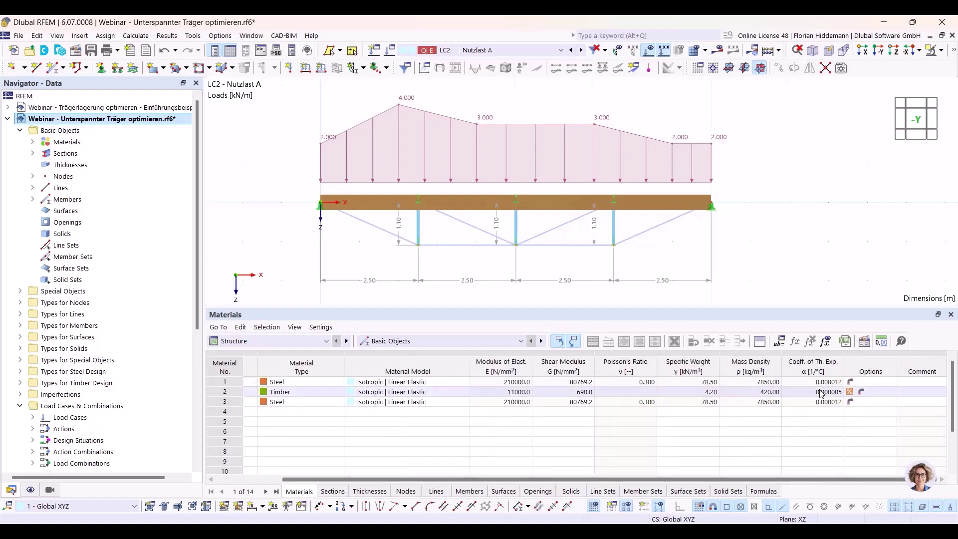
pyautogui.doubleClick(865, 383)
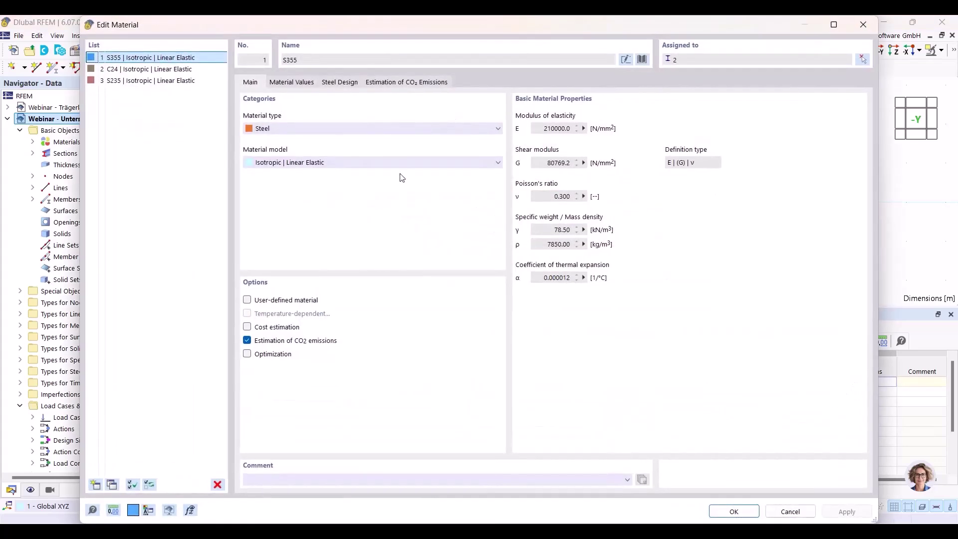
pyautogui.moveTo(245, 27); pyautogui.dragTo(247, 43)
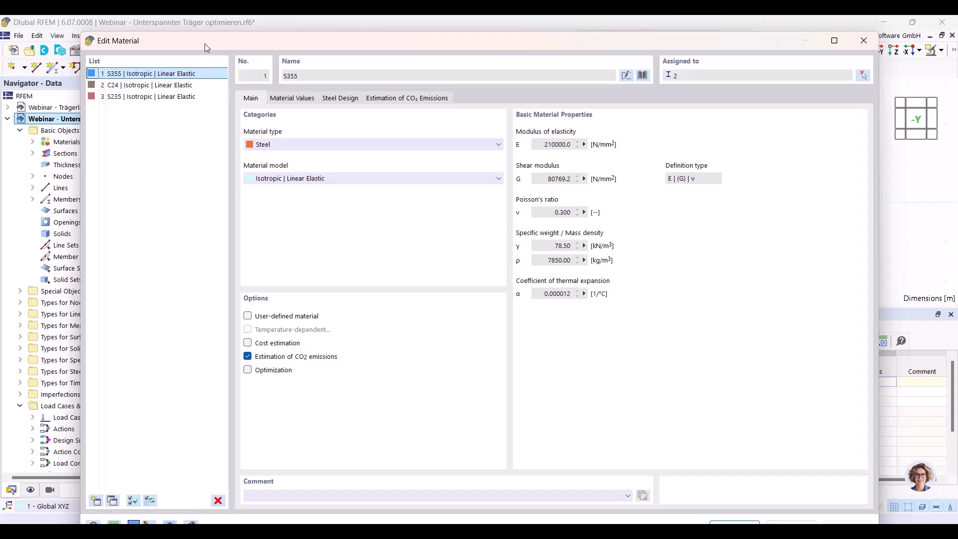
pyautogui.moveTo(205, 43); pyautogui.dragTo(208, 37)
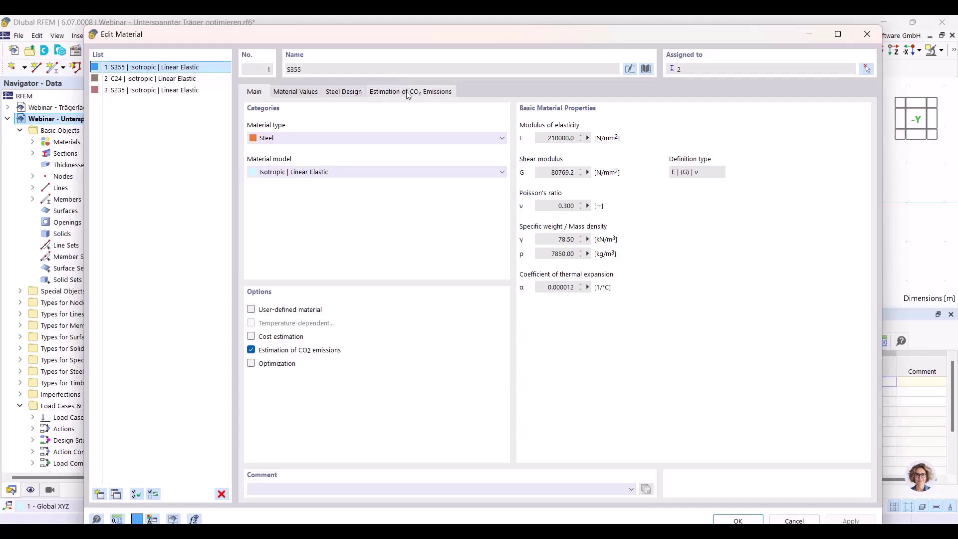
pyautogui.click(273, 341)
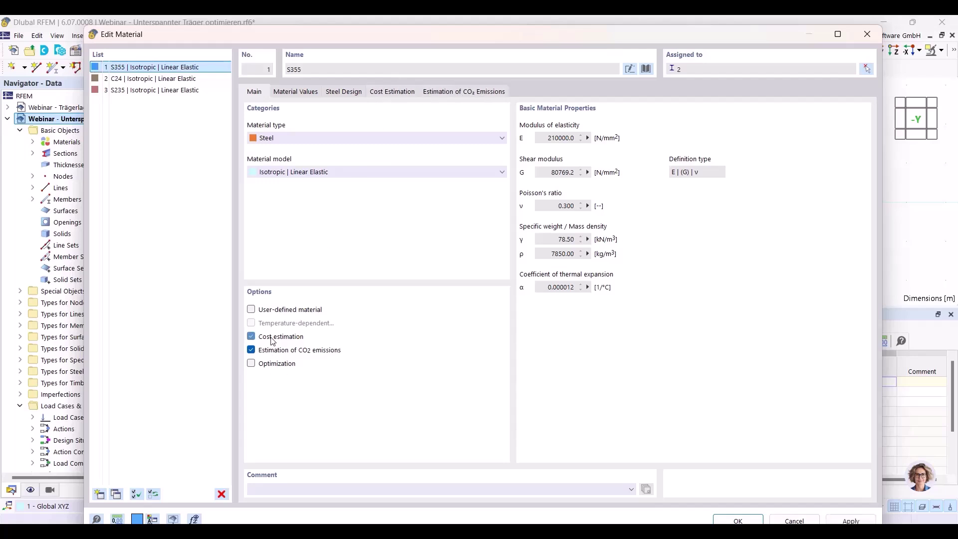
# Step: Set the S355 weight-based unit cost for members to 1500.00 €/ton, and check the members concerned in the model
pyautogui.click(388, 93)
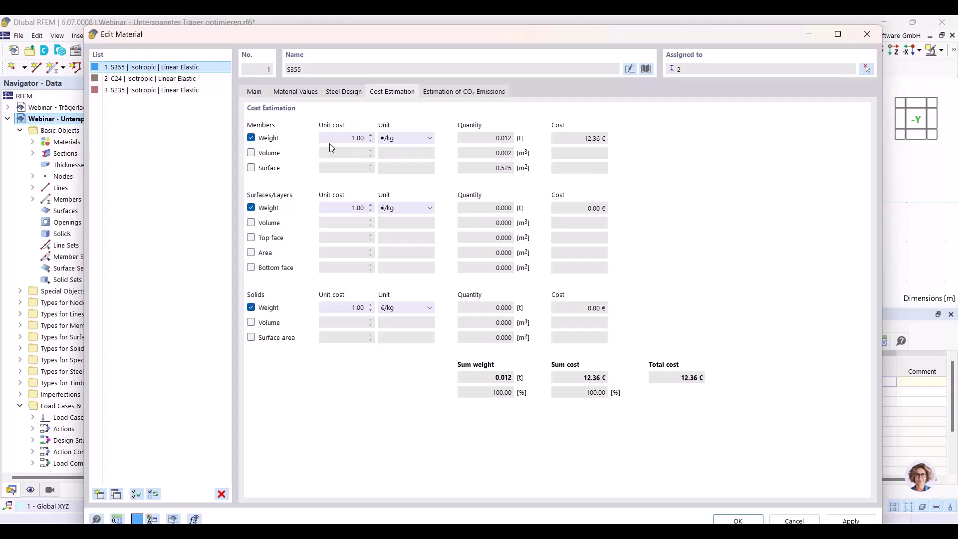
pyautogui.moveTo(348, 137); pyautogui.dragTo(385, 140)
pyautogui.write('15')
pyautogui.click(409, 139)
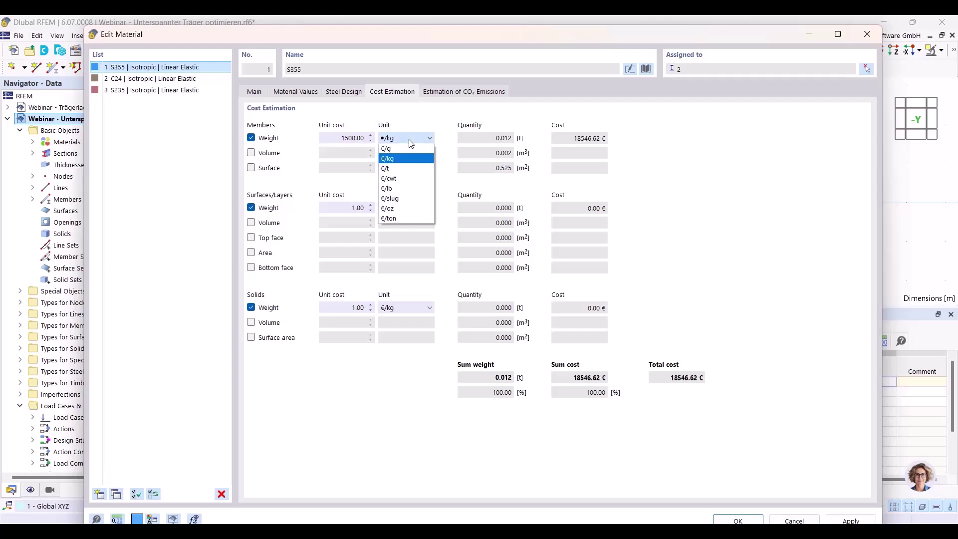
pyautogui.click(411, 216)
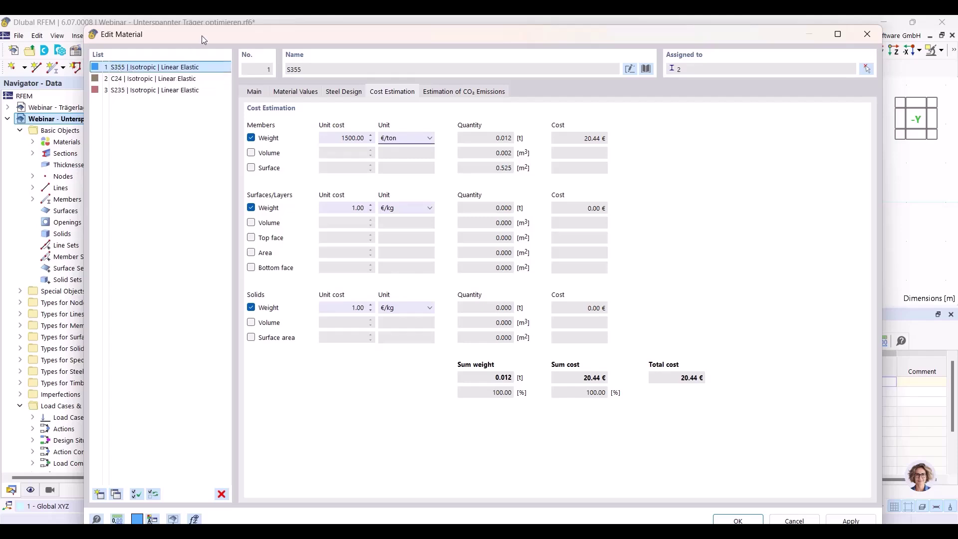
pyautogui.moveTo(202, 35); pyautogui.dragTo(282, 326)
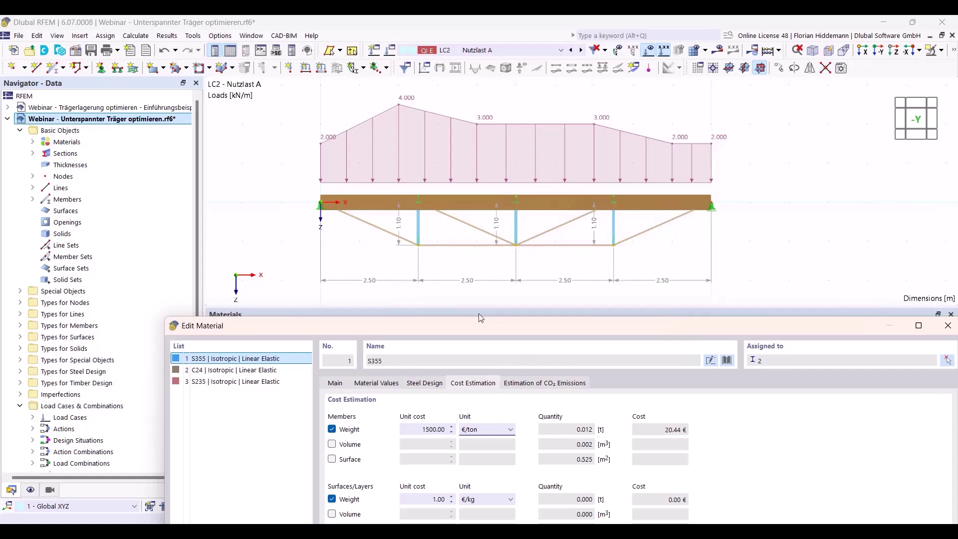
pyautogui.moveTo(478, 325); pyautogui.dragTo(421, 63)
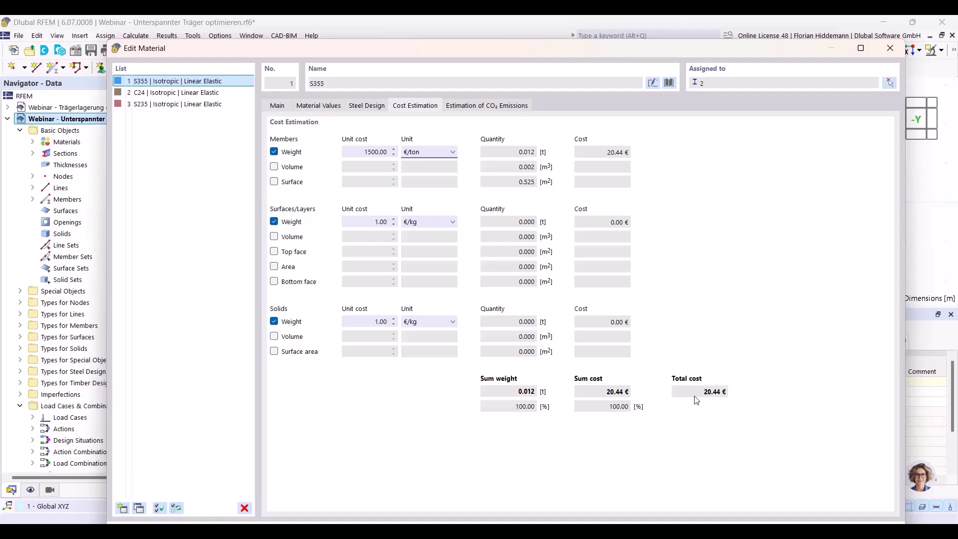
# Step: Select the C24 timber material for editing and check the beam it applies to in the model
pyautogui.click(171, 94)
pyautogui.moveTo(331, 49); pyautogui.dragTo(339, 255)
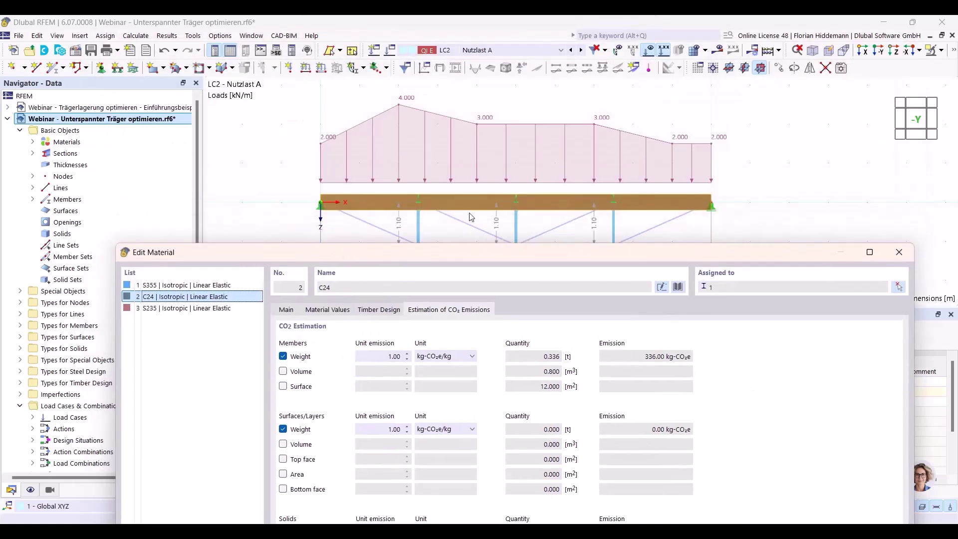
pyautogui.moveTo(272, 258); pyautogui.dragTo(251, 77)
pyautogui.click(363, 174)
pyautogui.write('5')
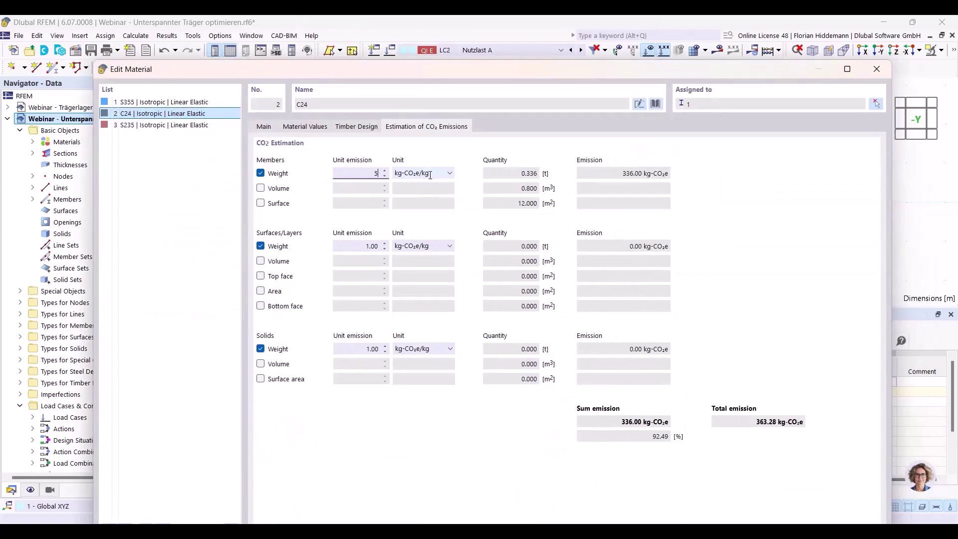
pyautogui.click(262, 173)
pyautogui.click(261, 188)
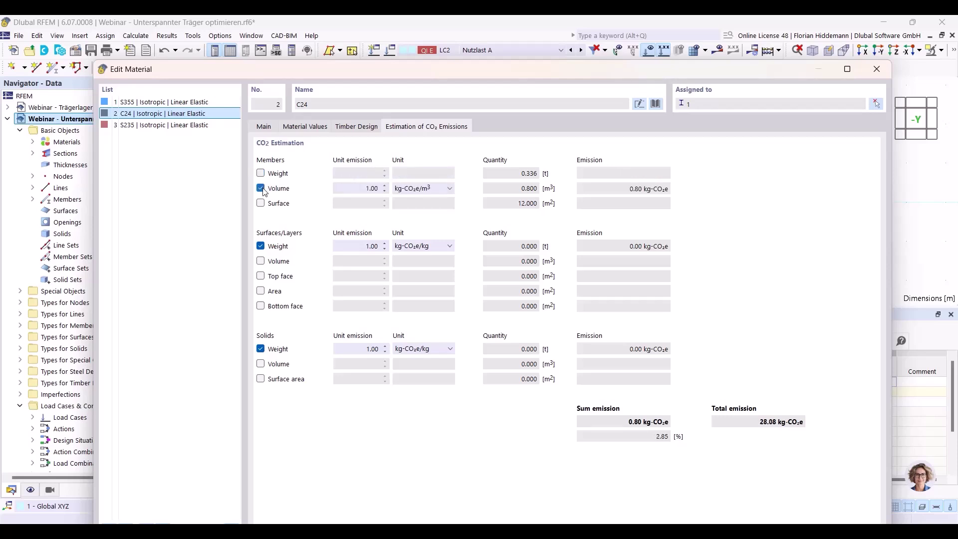
pyautogui.click(369, 192)
pyautogui.write('500')
pyautogui.click(434, 189)
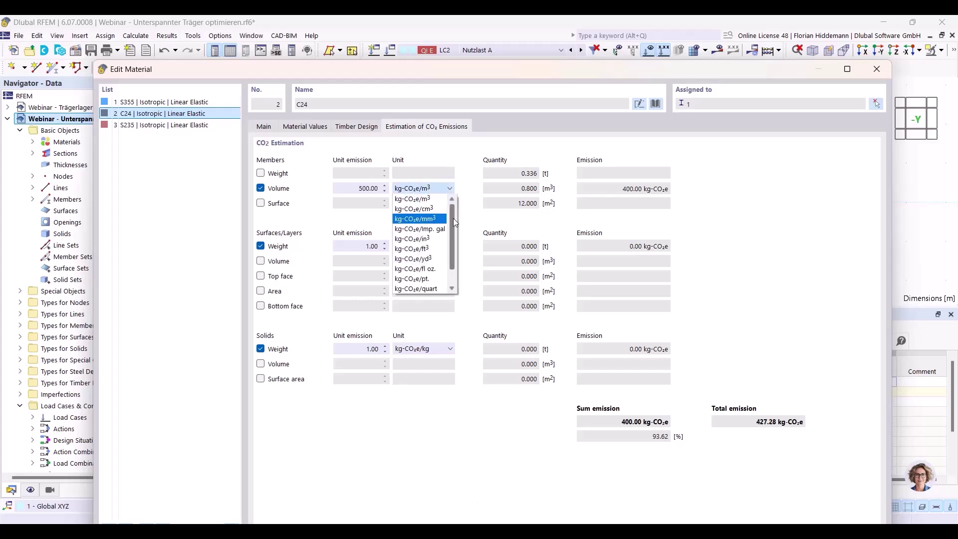
pyautogui.click(419, 199)
# Step: Switch off the CO2 emissions estimation for the C24 material, enable its cost estimation option, and open the cost settings
pyautogui.click(264, 126)
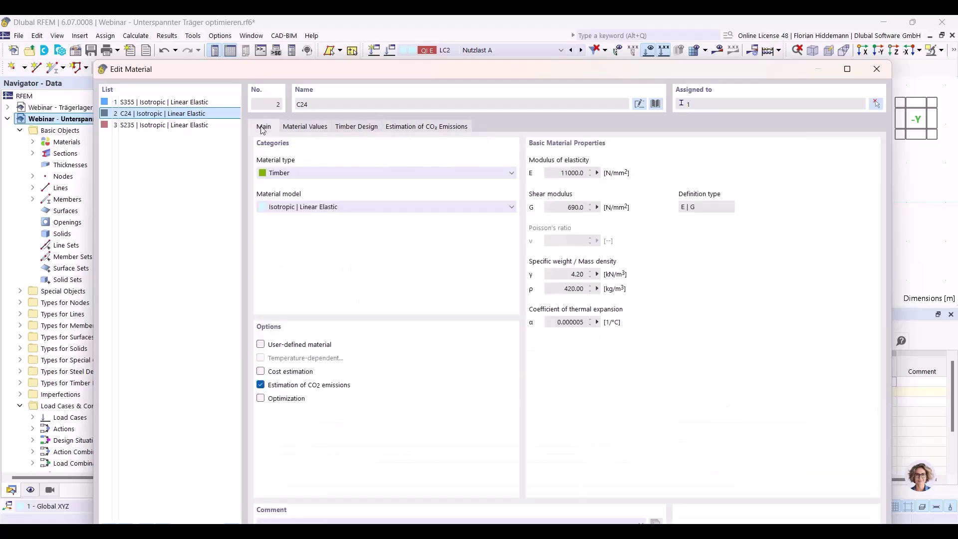
pyautogui.click(260, 385)
pyautogui.click(261, 371)
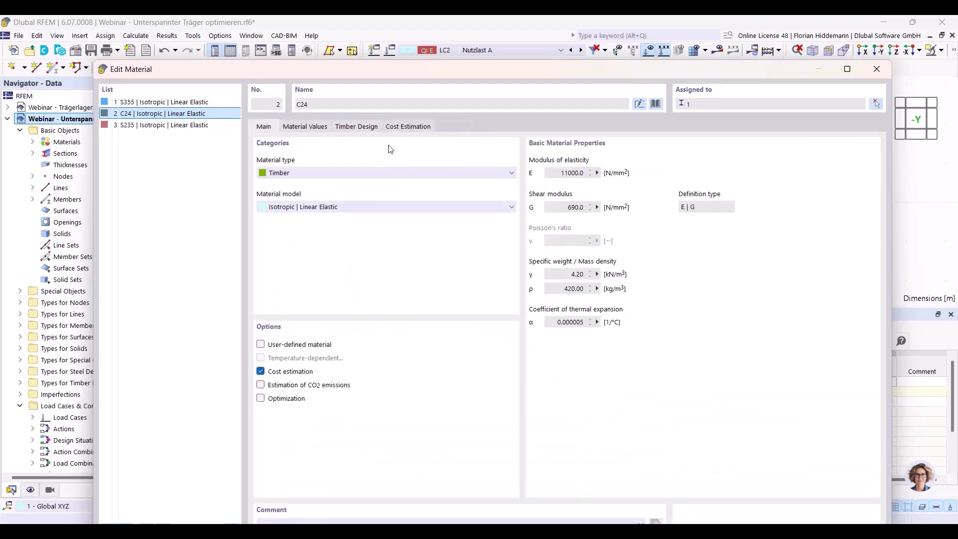
pyautogui.click(407, 126)
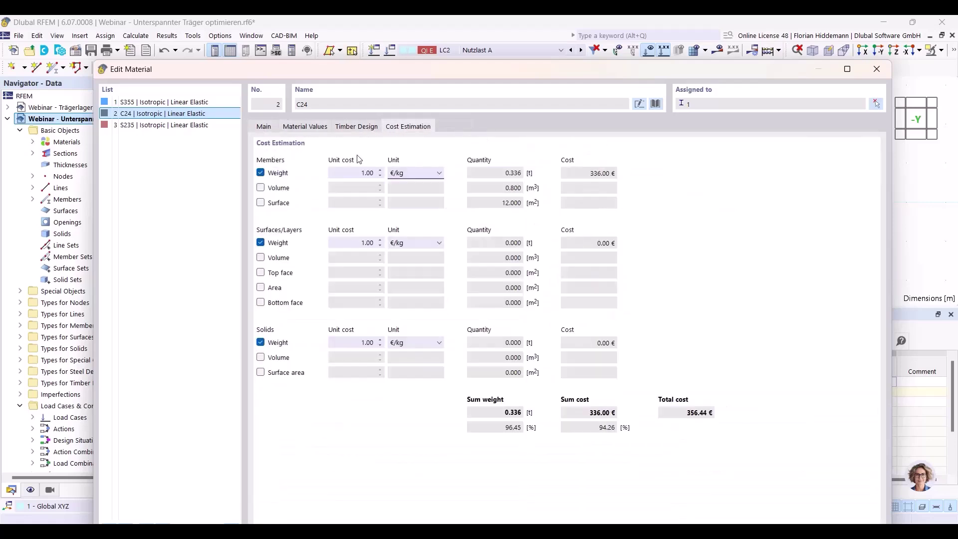
# Step: Base the C24 member costs on volume instead of weight, with a unit cost of 500 €/m³
pyautogui.click(261, 172)
pyautogui.click(261, 187)
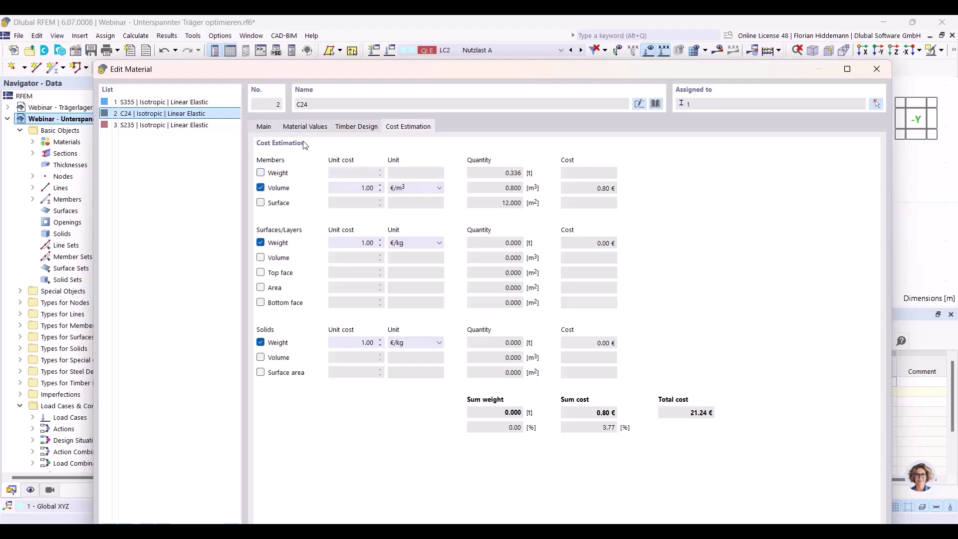
pyautogui.moveTo(363, 188); pyautogui.dragTo(388, 186)
pyautogui.write('5')
pyautogui.click(414, 189)
pyautogui.click(409, 200)
# Step: Select the S235 steel material, check its posts in the model, and enable cost estimation in place of the CO2 emissions estimation
pyautogui.click(195, 129)
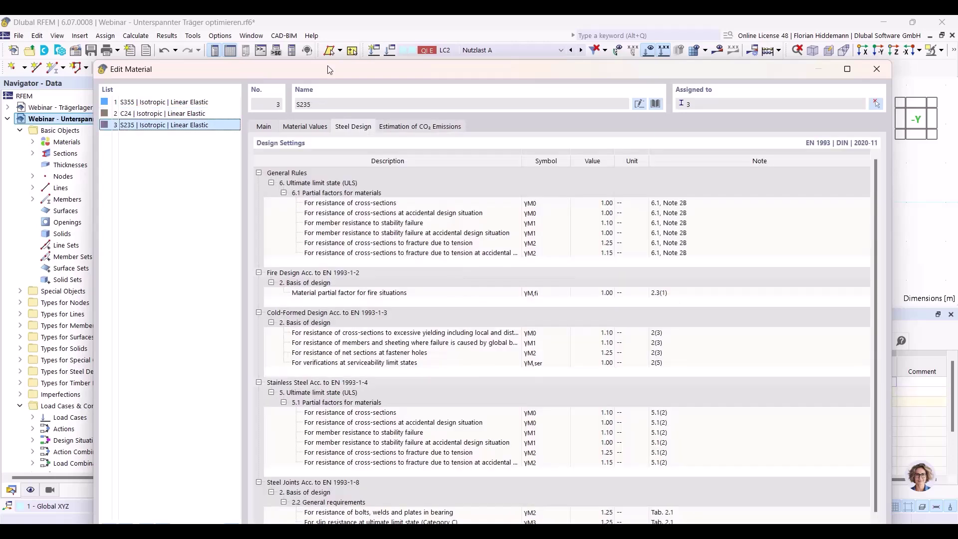
pyautogui.click(263, 126)
pyautogui.moveTo(391, 76); pyautogui.dragTo(426, 319)
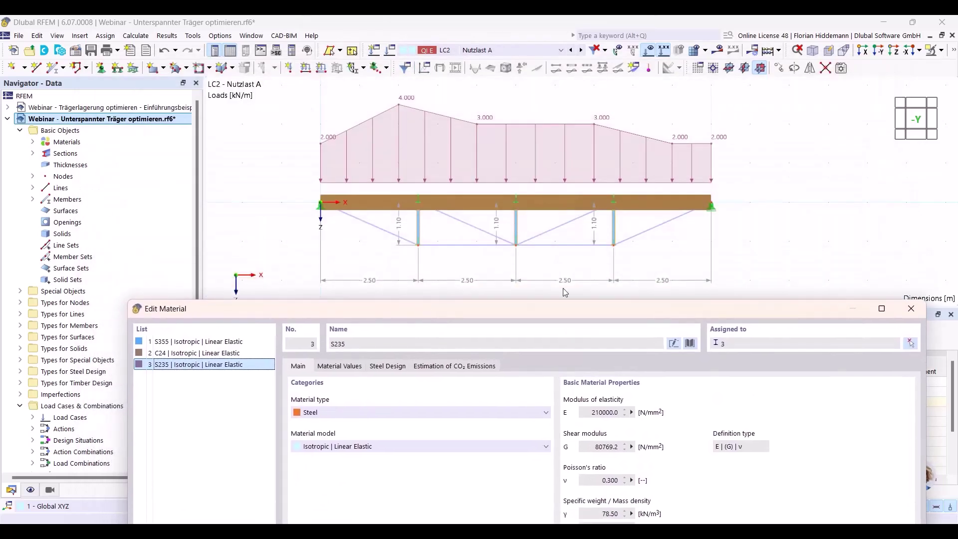
pyautogui.moveTo(562, 308); pyautogui.dragTo(539, 80)
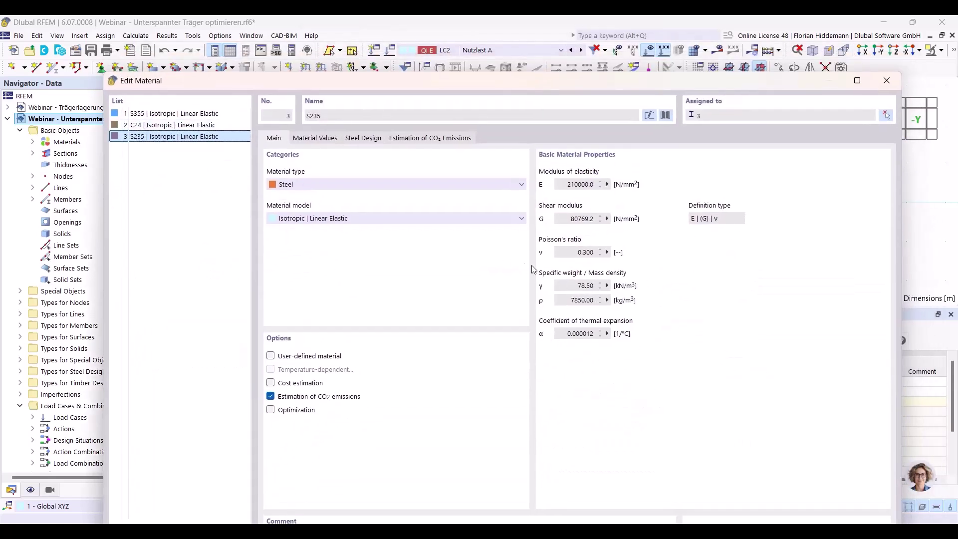
pyautogui.click(271, 383)
pyautogui.click(270, 397)
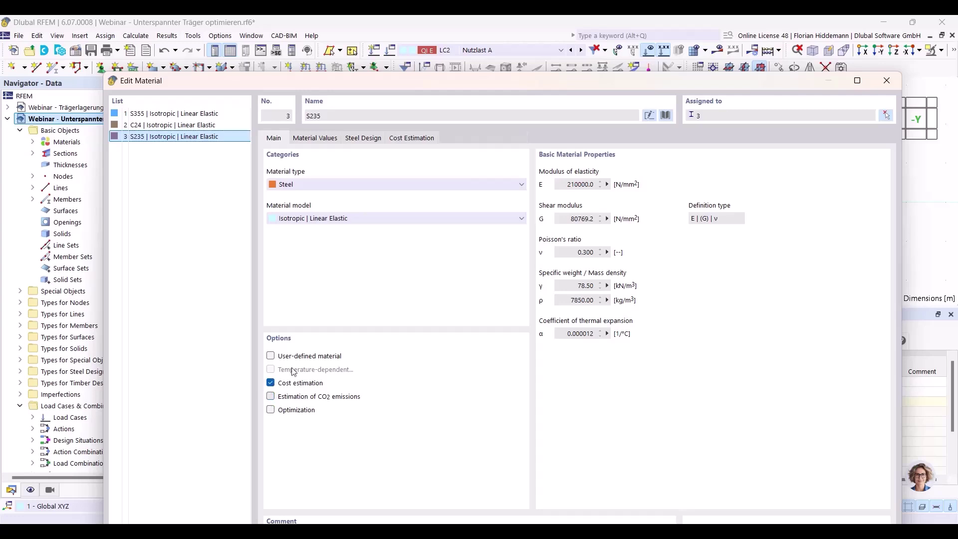
# Step: Set the S235 weight-based unit cost for members to 1000.00 €/ton and confirm the material changes
pyautogui.click(404, 139)
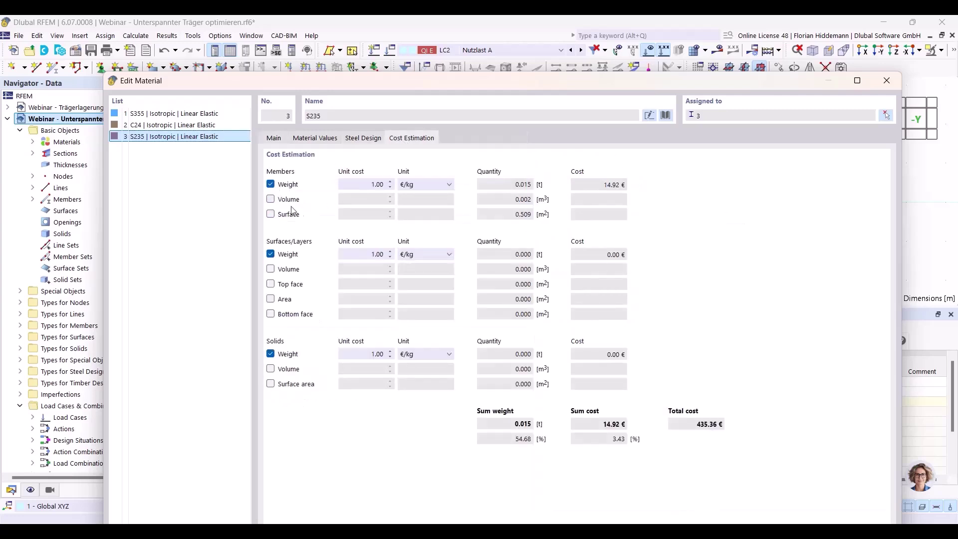
pyautogui.doubleClick(356, 182)
pyautogui.write('1000')
pyautogui.click(417, 184)
pyautogui.click(424, 265)
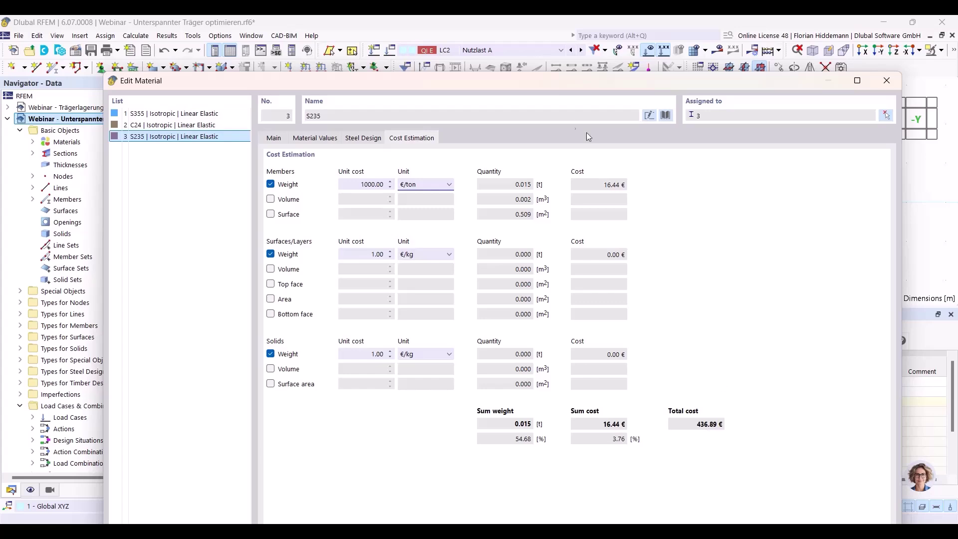
pyautogui.moveTo(552, 87); pyautogui.dragTo(527, 34)
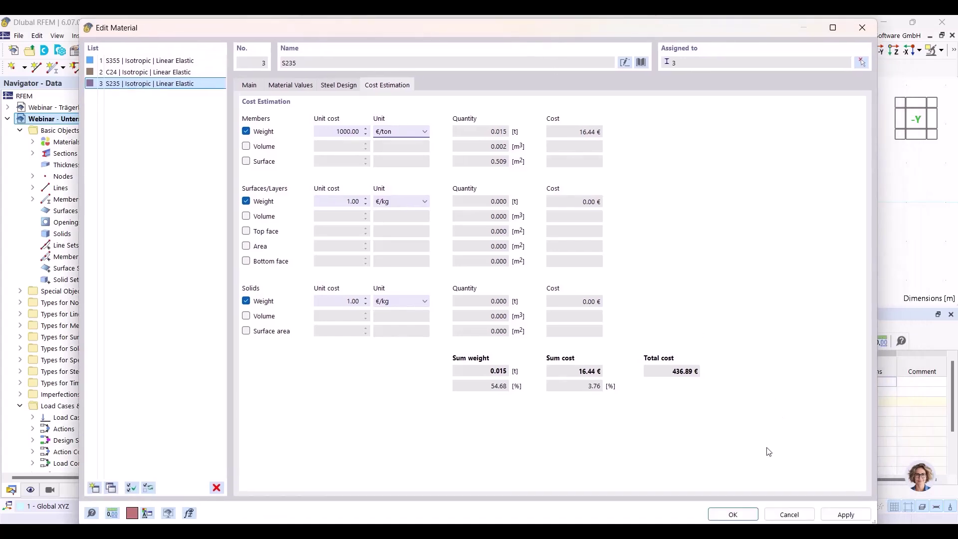
pyautogui.click(732, 515)
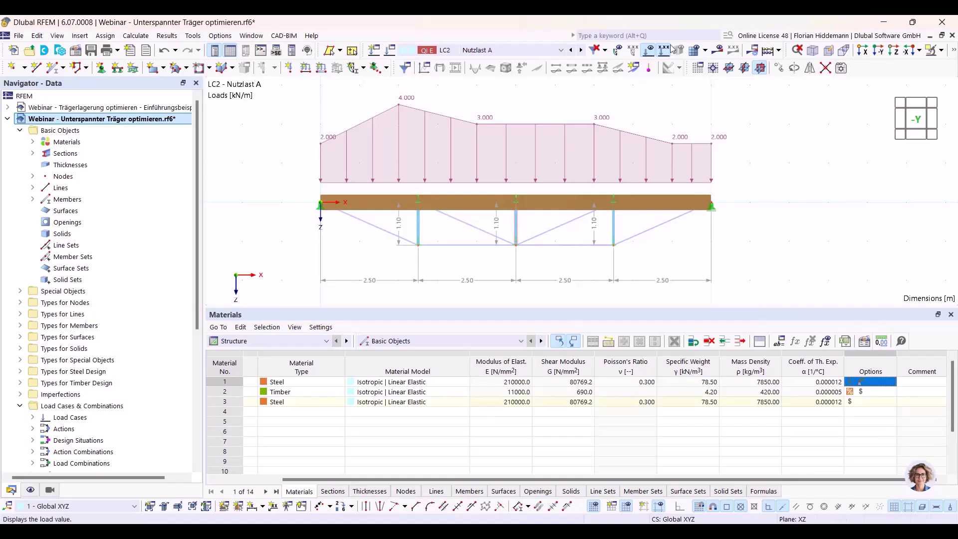
# Step: Hide the loads and examine in 3D how the posts and tension members connect to the timber beam
pyautogui.click(648, 50)
pyautogui.keyDown('ctrl'); pyautogui.moveTo(632, 210); pyautogui.dragTo(549, 251, button='middle'); pyautogui.keyUp('ctrl')
pyautogui.scroll(5, 519, 222)
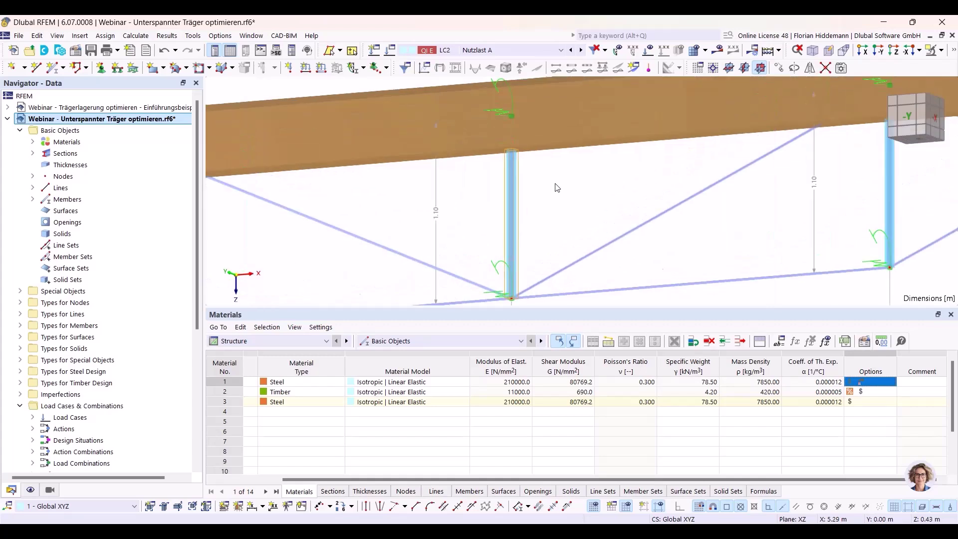
pyautogui.keyDown('ctrl'); pyautogui.moveTo(552, 155); pyautogui.dragTo(565, 113, button='middle'); pyautogui.keyUp('ctrl')
pyautogui.scroll(-2, 552, 222)
pyautogui.moveTo(492, 212); pyautogui.dragTo(643, 190, button='middle')
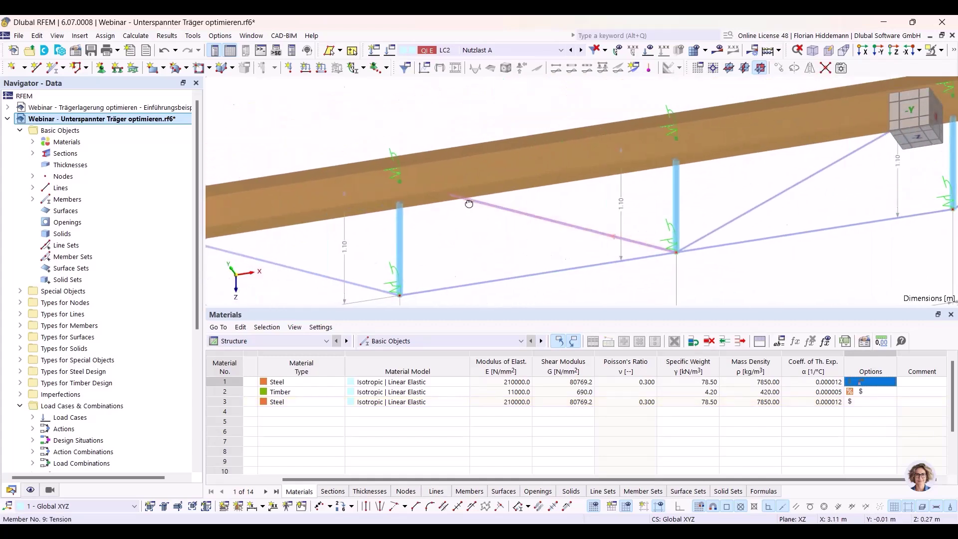
pyautogui.keyDown('ctrl'); pyautogui.moveTo(466, 201); pyautogui.dragTo(471, 193, button='middle'); pyautogui.keyUp('ctrl')
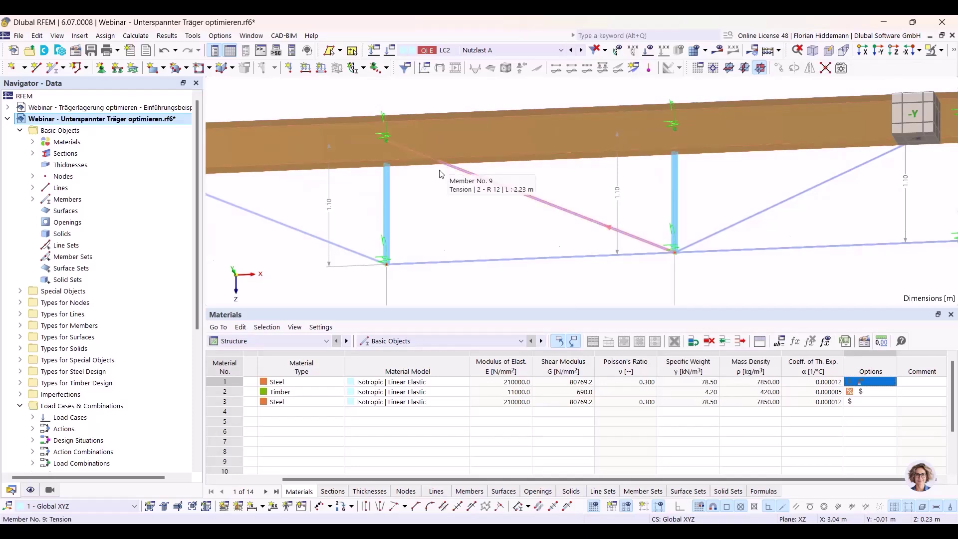
pyautogui.keyDown('ctrl'); pyautogui.moveTo(389, 176); pyautogui.dragTo(394, 202, button='middle'); pyautogui.keyUp('ctrl')
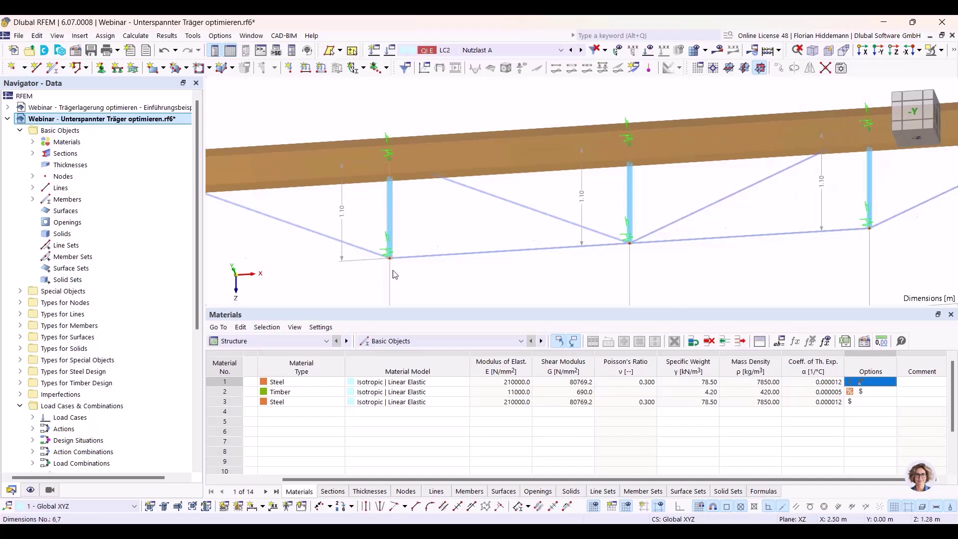
pyautogui.keyDown('ctrl'); pyautogui.moveTo(449, 209); pyautogui.dragTo(453, 215, button='middle'); pyautogui.keyUp('ctrl')
pyautogui.scroll(-2, 453, 215)
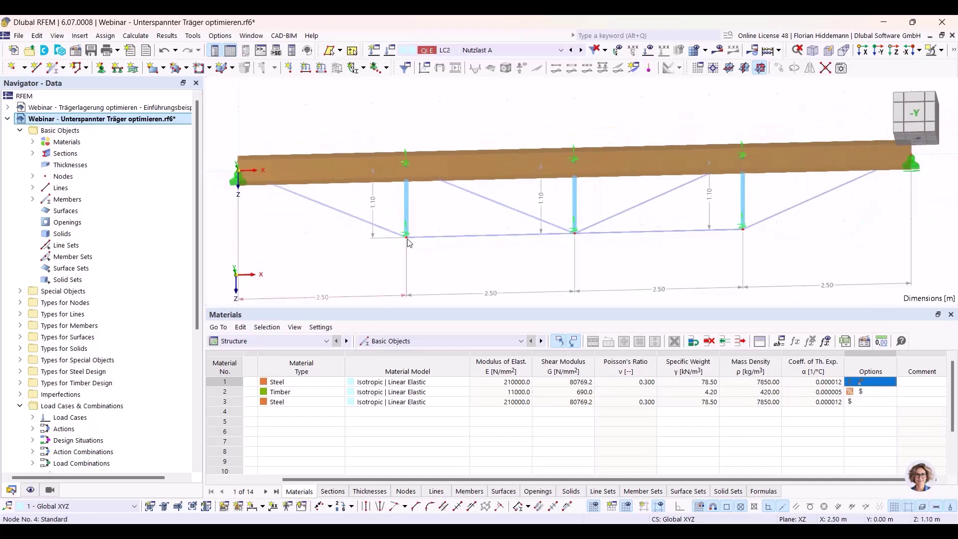
# Step: Open the node at the lower end of the first post and check the formula behind its X coordinate
pyautogui.rightClick(408, 242)
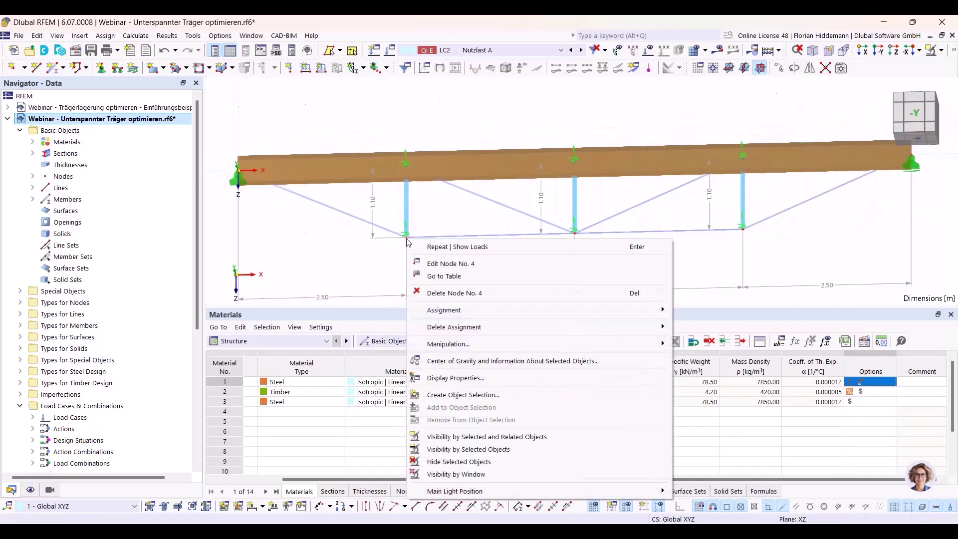
pyautogui.click(437, 265)
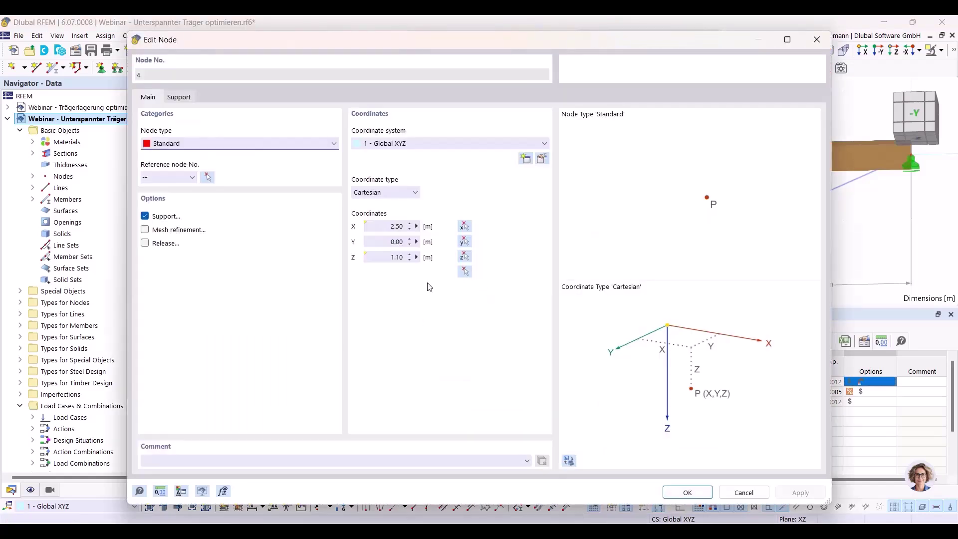
pyautogui.moveTo(406, 44); pyautogui.dragTo(415, 64)
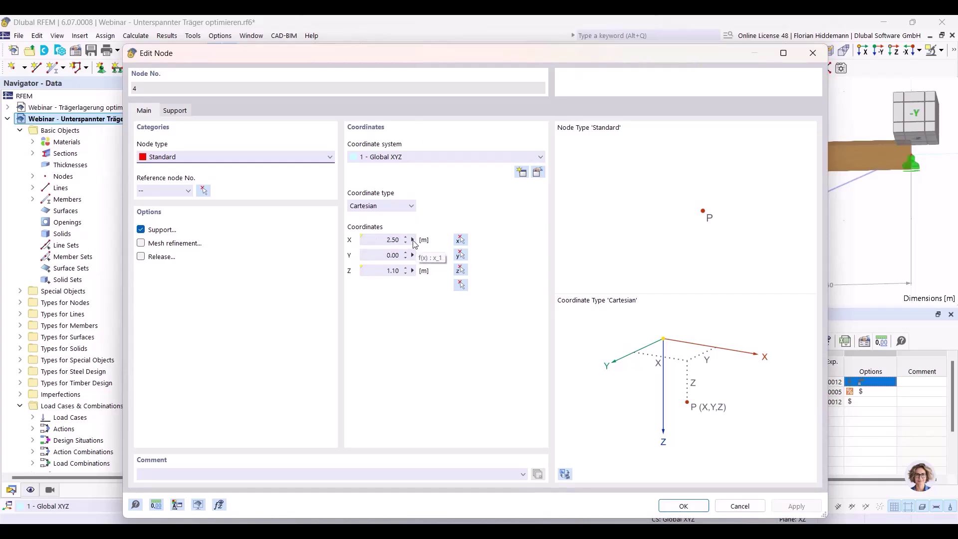
pyautogui.click(414, 241)
pyautogui.click(441, 246)
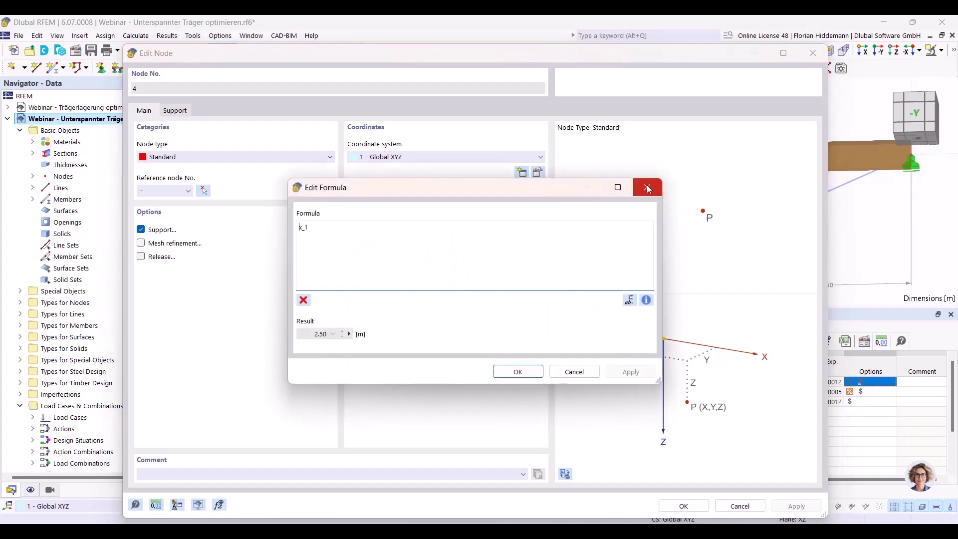
pyautogui.click(647, 187)
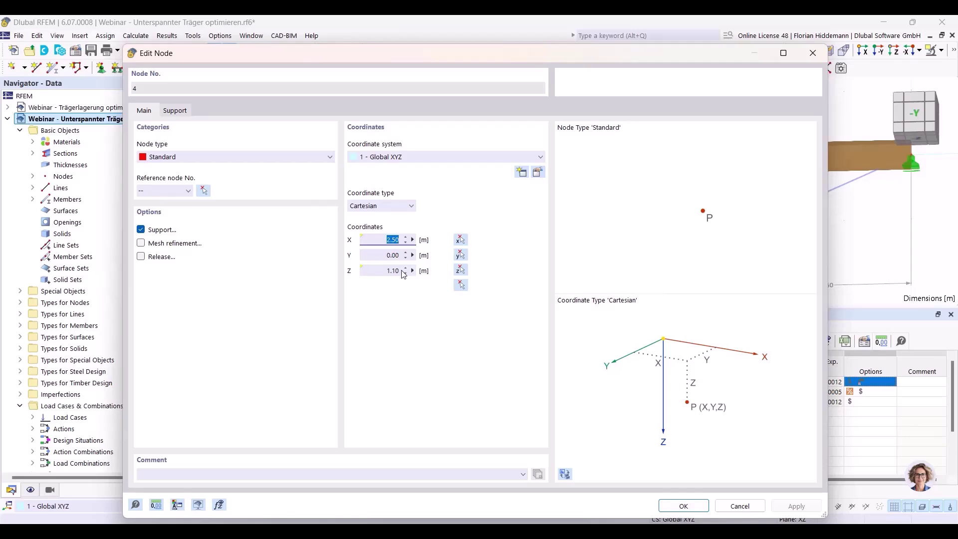
# Step: Check the formula behind the node's Z coordinate, compare it with the model, and close the node without changes
pyautogui.click(413, 272)
pyautogui.click(439, 273)
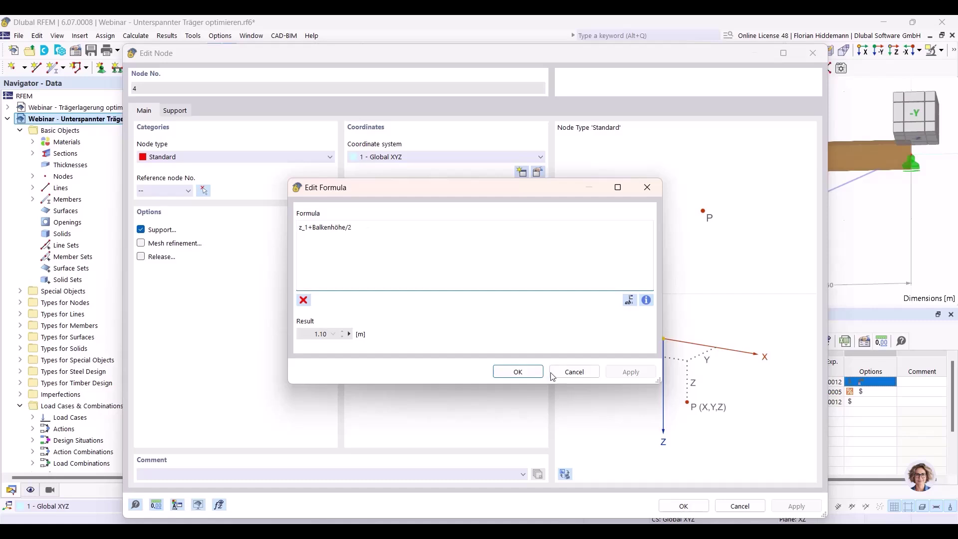
pyautogui.click(575, 372)
pyautogui.moveTo(501, 57); pyautogui.dragTo(482, 298)
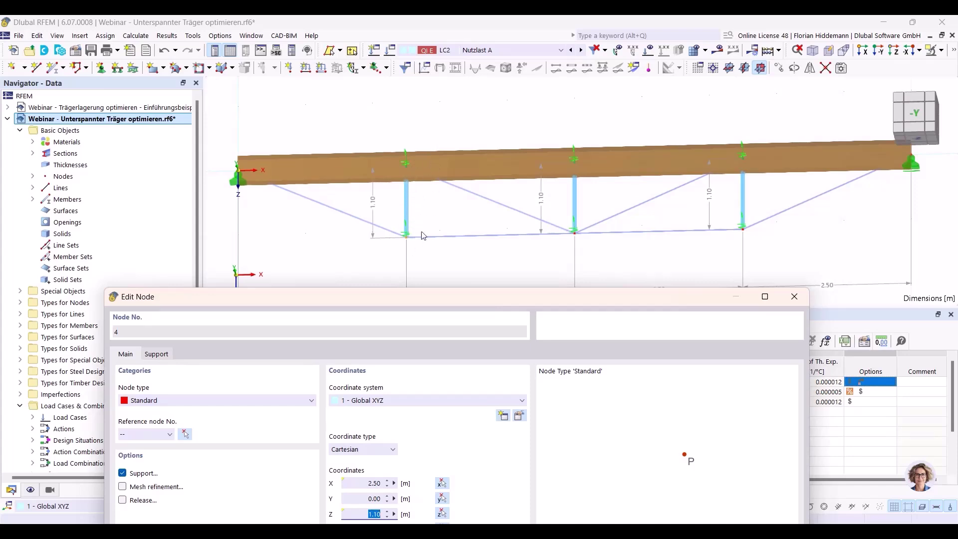
pyautogui.moveTo(444, 304); pyautogui.dragTo(431, 48)
pyautogui.click(704, 498)
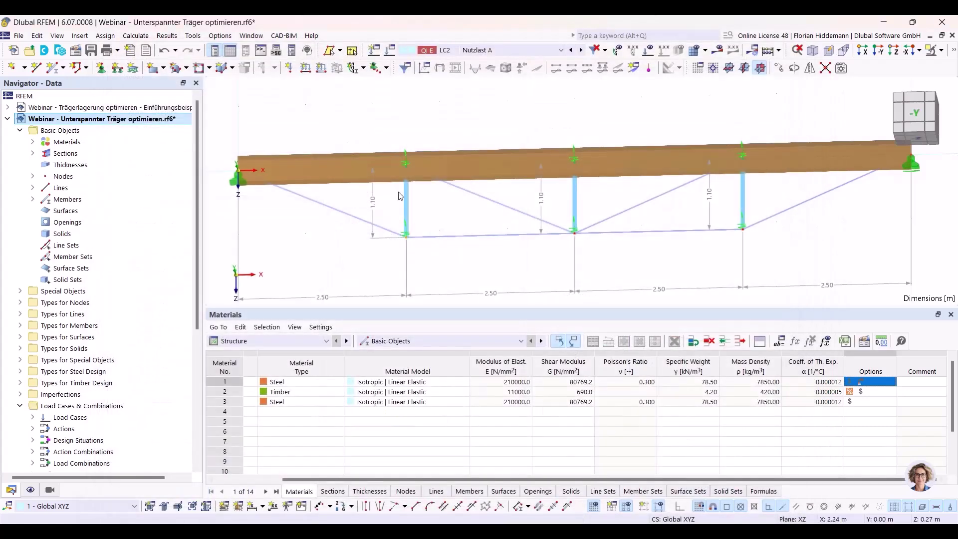
# Step: Open the first post's member properties and the eccentricity definition assigned at its member end j
pyautogui.rightClick(406, 197)
pyautogui.moveTo(459, 230)
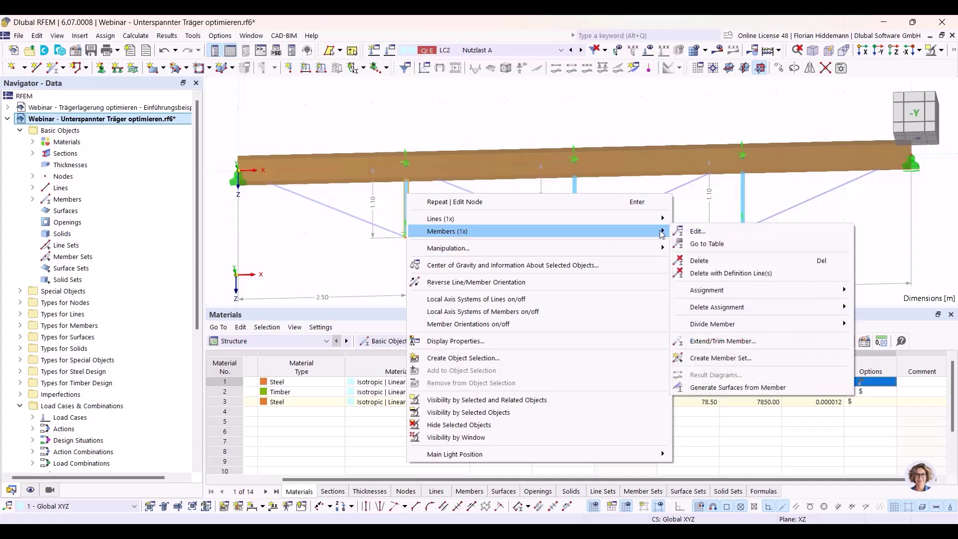
pyautogui.click(698, 234)
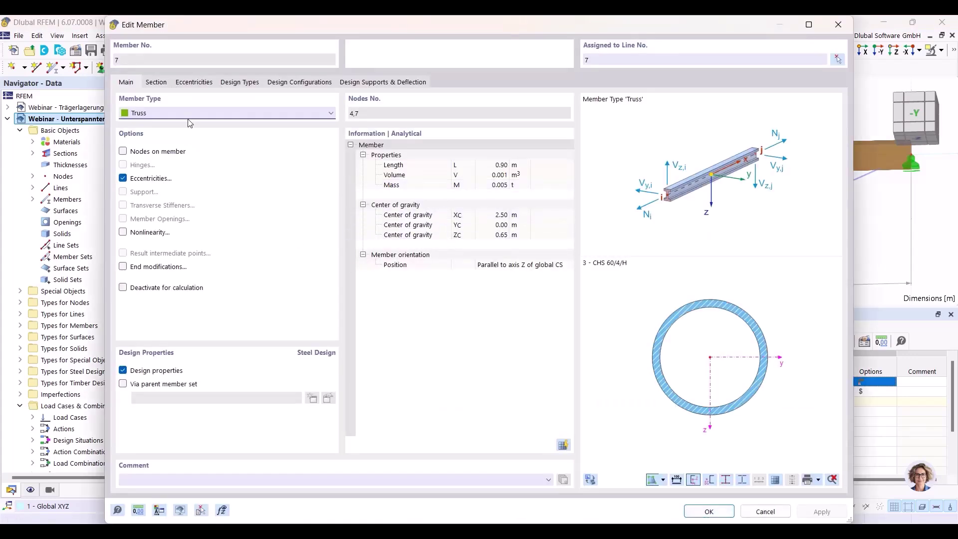
pyautogui.moveTo(215, 29); pyautogui.dragTo(280, 255)
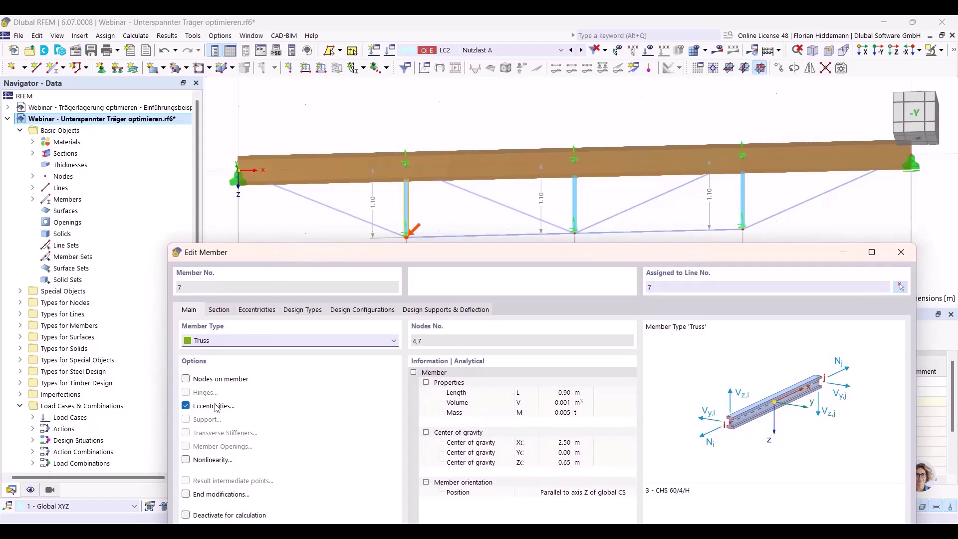
pyautogui.click(256, 309)
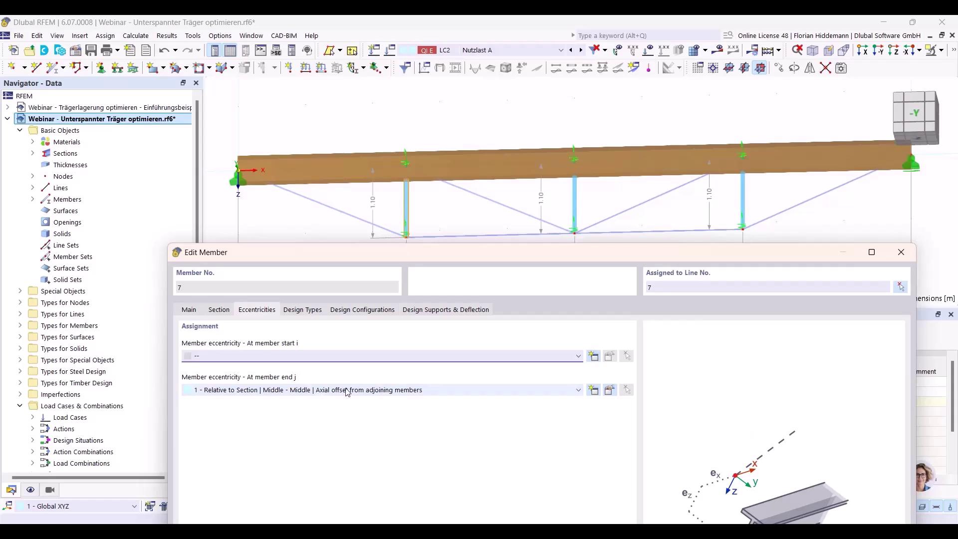
pyautogui.click(612, 391)
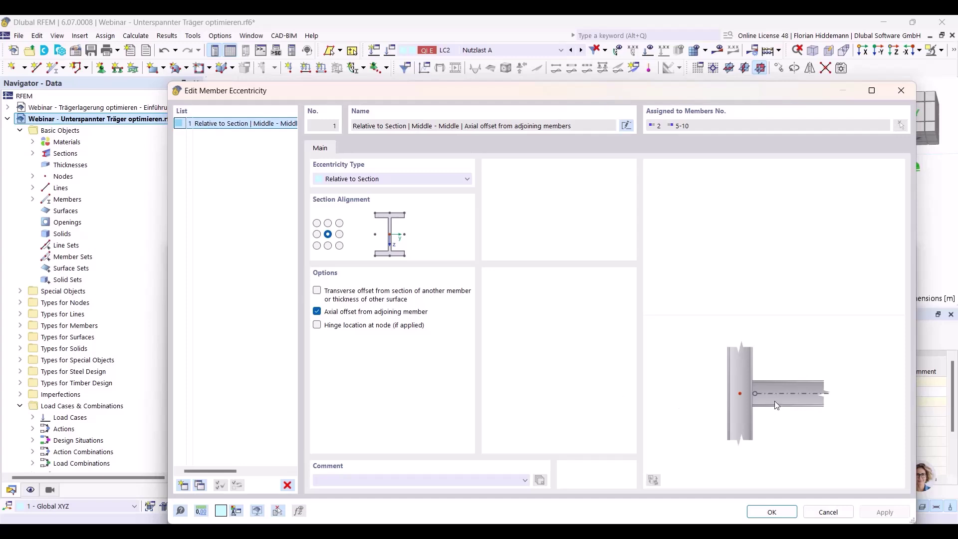
# Step: Switch the axial offset from the adjoining member off and back on to compare its effect, check the assigned members, and close the member properties
pyautogui.click(318, 312)
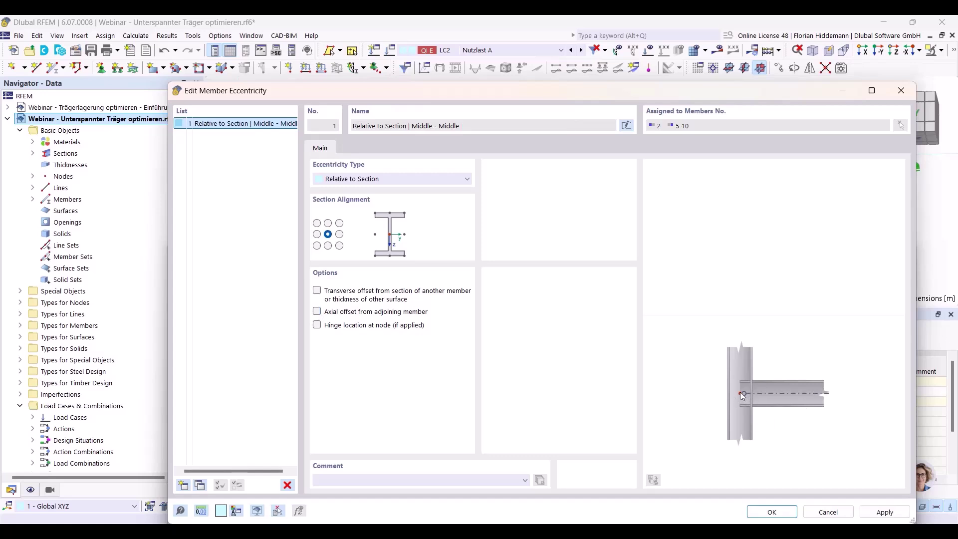
pyautogui.click(317, 312)
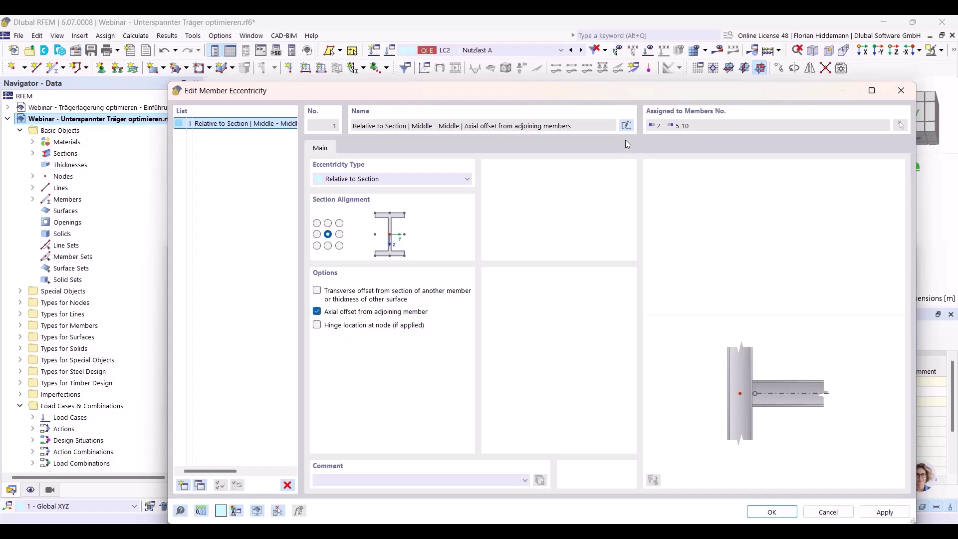
pyautogui.moveTo(600, 91); pyautogui.dragTo(585, 254)
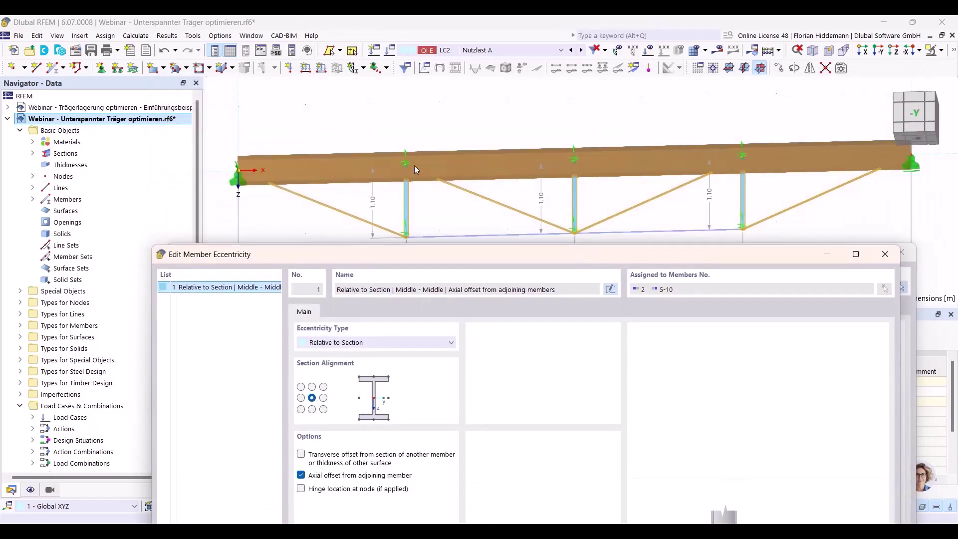
pyautogui.moveTo(463, 250); pyautogui.dragTo(455, 79)
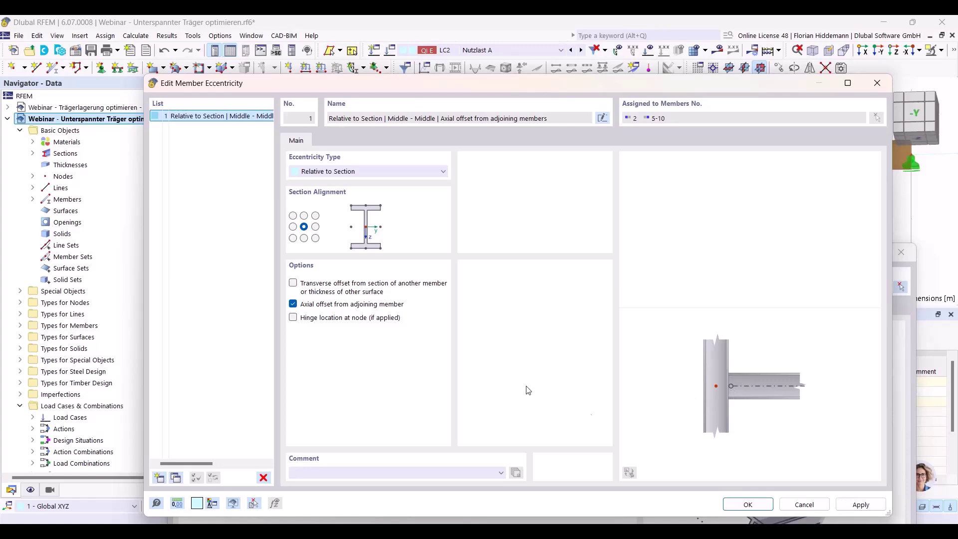
pyautogui.click(745, 503)
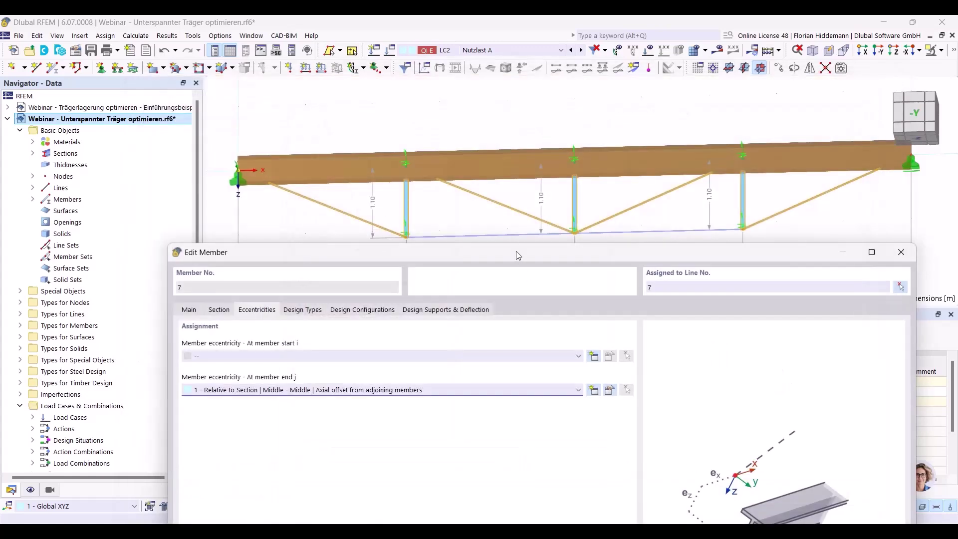
pyautogui.moveTo(516, 253); pyautogui.dragTo(457, 61)
pyautogui.moveTo(634, 62); pyautogui.dragTo(630, 49)
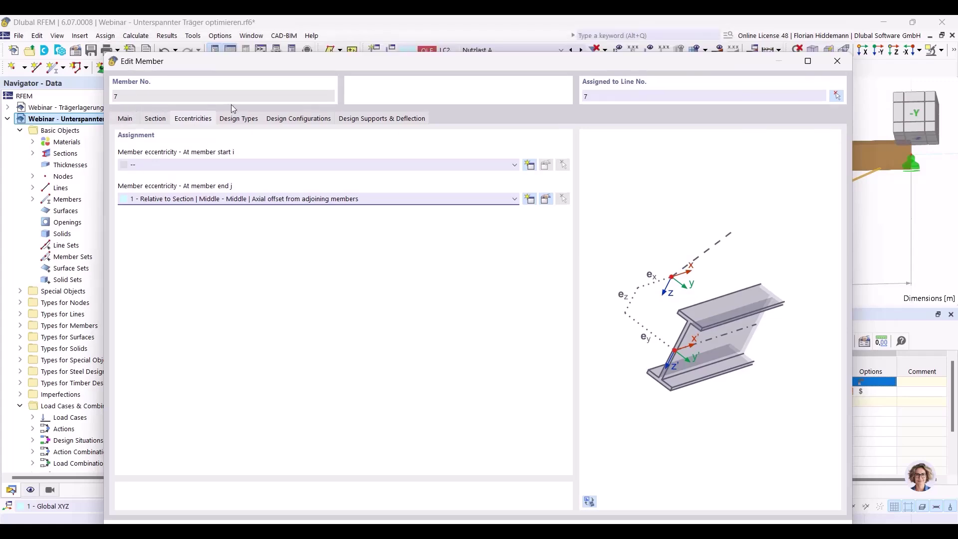
pyautogui.doubleClick(241, 61)
pyautogui.click(815, 515)
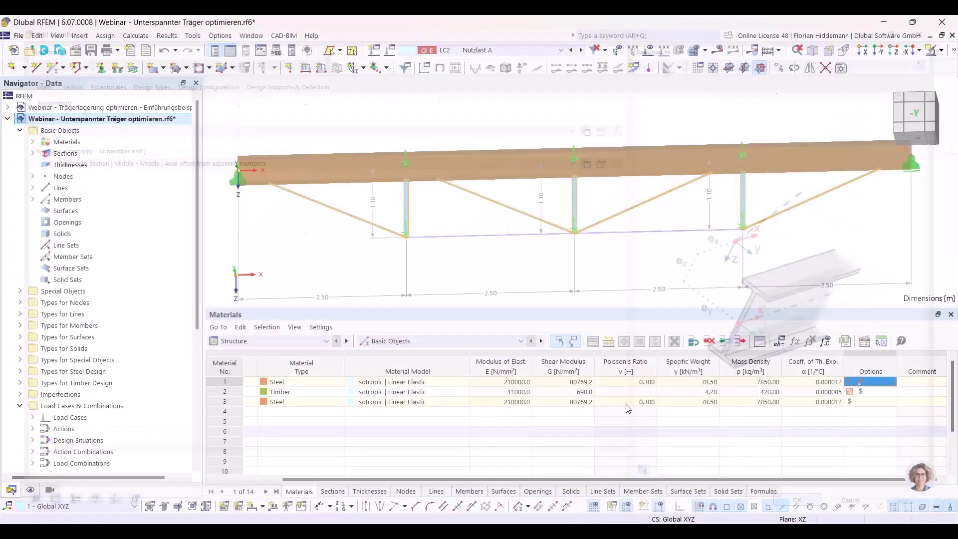
pyautogui.keyDown('ctrl'); pyautogui.moveTo(449, 229); pyautogui.dragTo(458, 272, button='middle'); pyautogui.keyUp('ctrl')
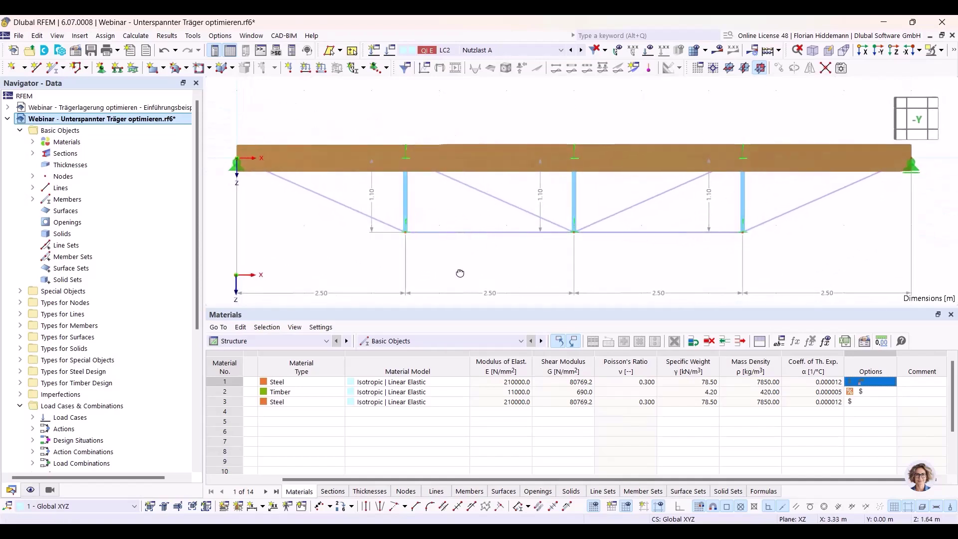
pyautogui.click(306, 188)
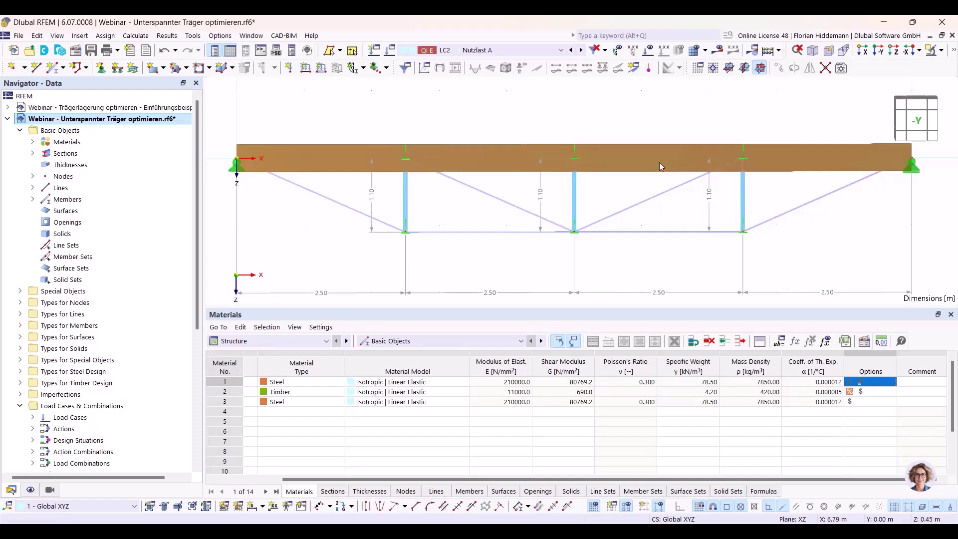
pyautogui.moveTo(656, 127); pyautogui.dragTo(661, 108, button='middle')
pyautogui.scroll(-2, 799, 220)
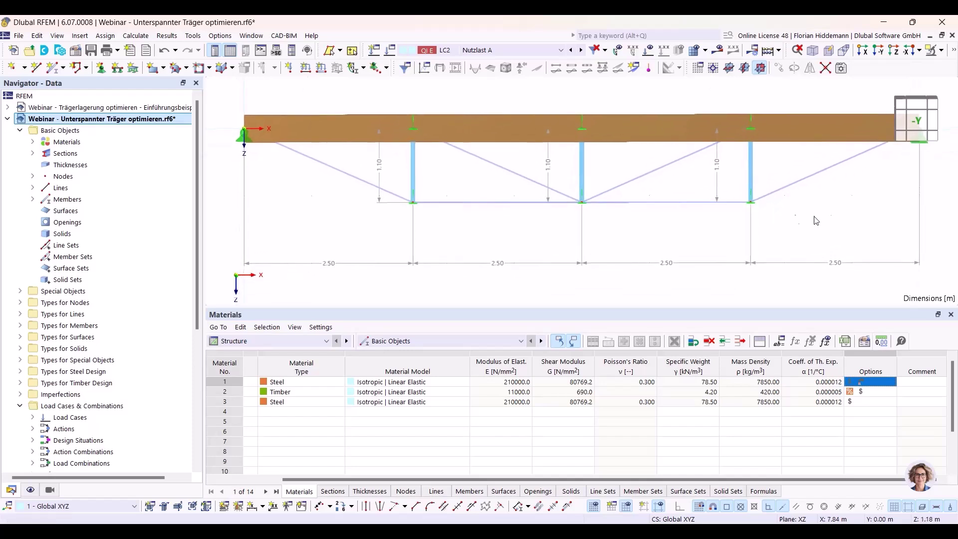
pyautogui.moveTo(848, 207); pyautogui.dragTo(777, 221, button='middle')
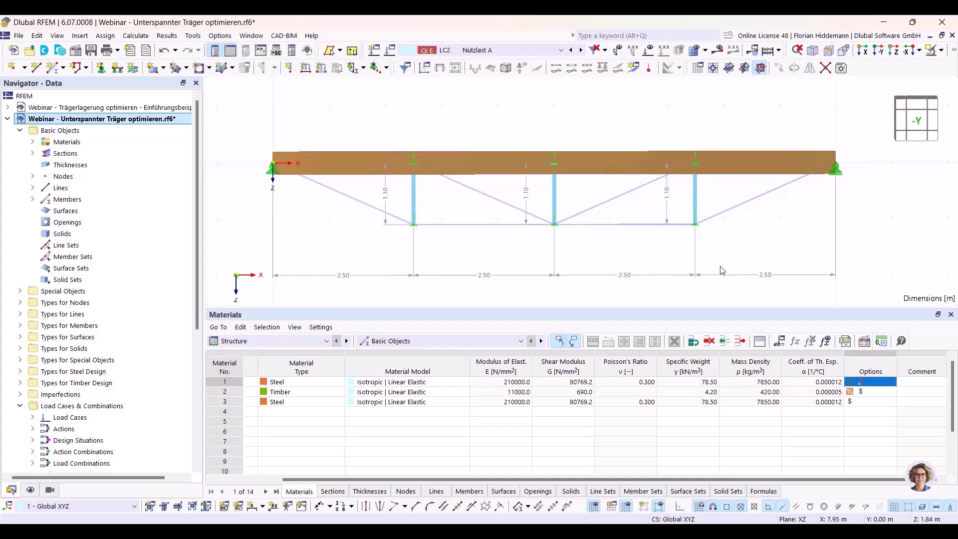
# Step: Review the minimum-cost particle swarm optimization settings and the values to optimize, and close them without changes
pyautogui.click(165, 36)
pyautogui.click(166, 35)
pyautogui.click(165, 36)
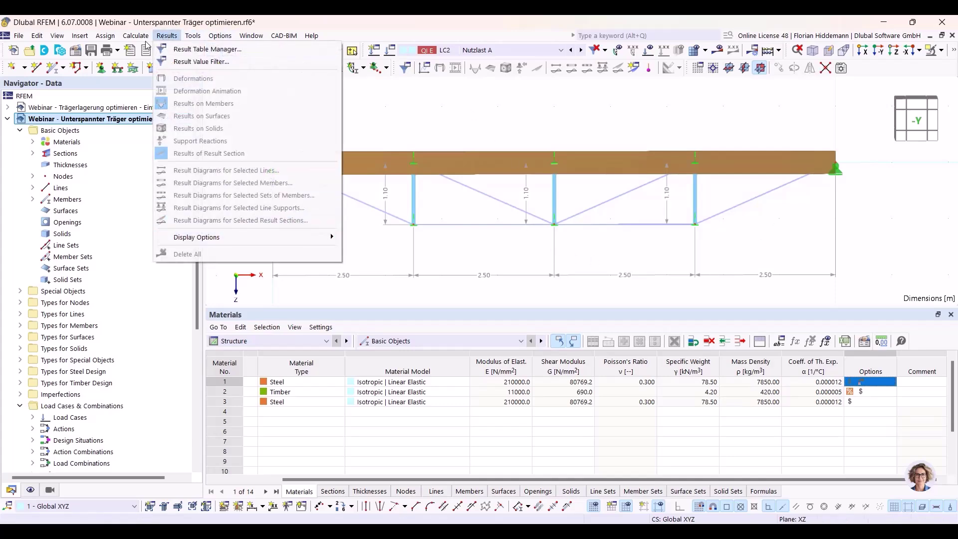
pyautogui.moveTo(135, 36)
pyautogui.click(189, 338)
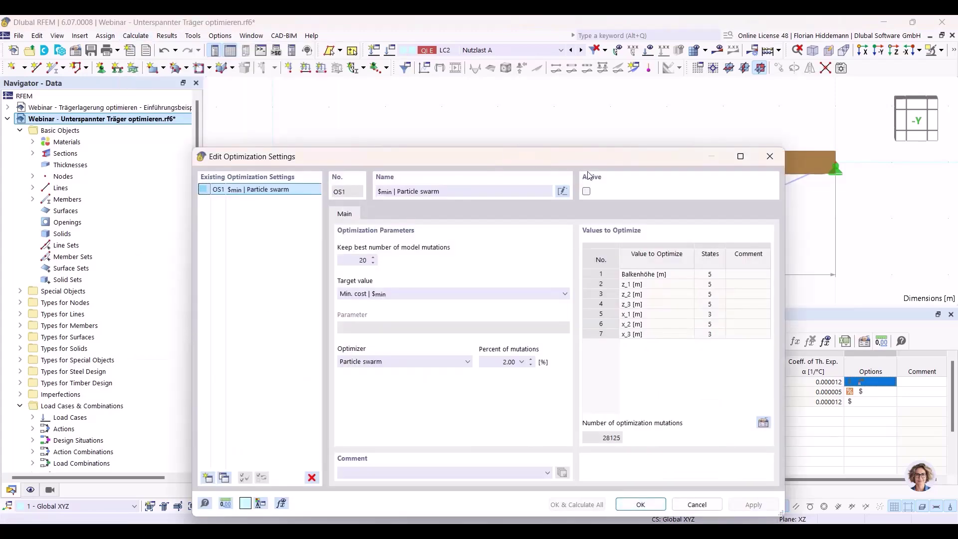
pyautogui.click(697, 504)
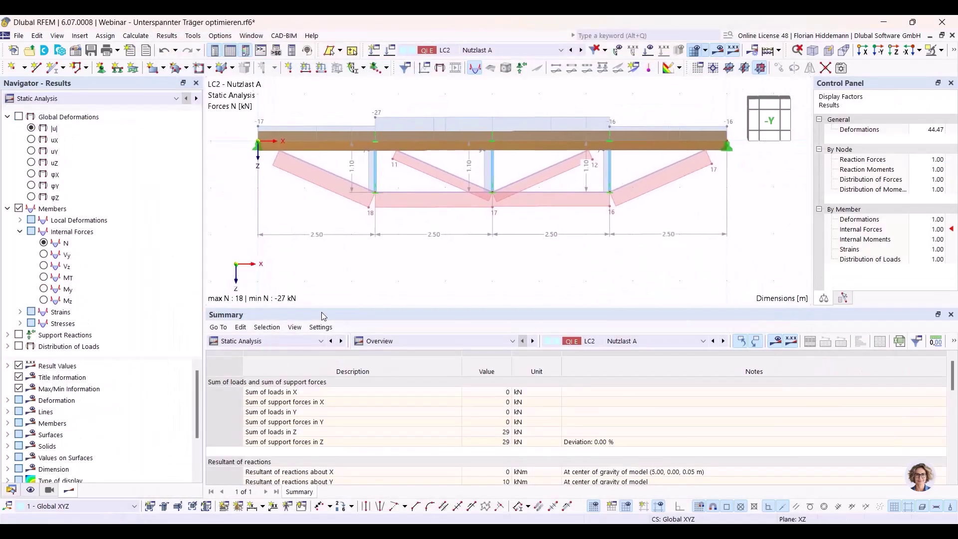
# Step: Show the Design Overview results and examine the design check ratios of the steel and timber members
pyautogui.moveTo(322, 306); pyautogui.dragTo(321, 269)
pyautogui.click(304, 304)
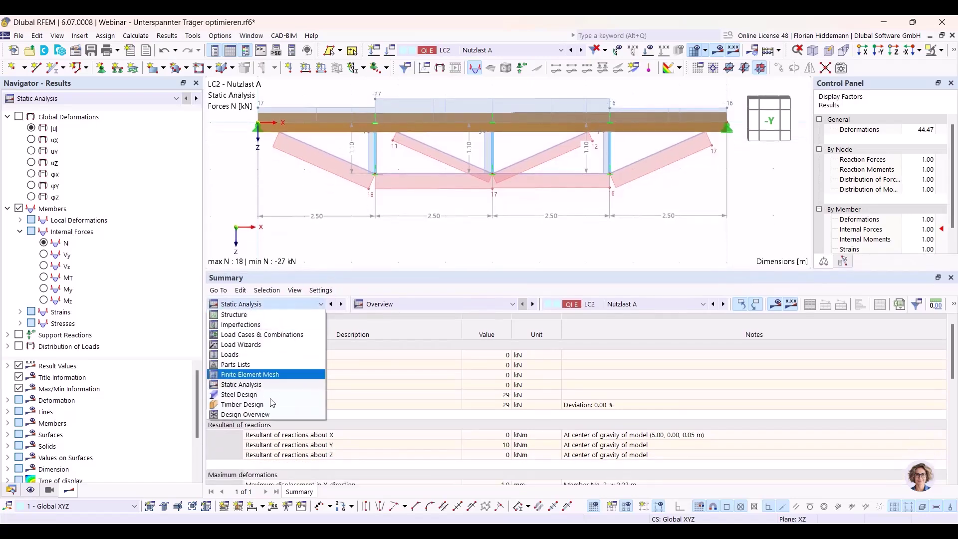
pyautogui.click(266, 415)
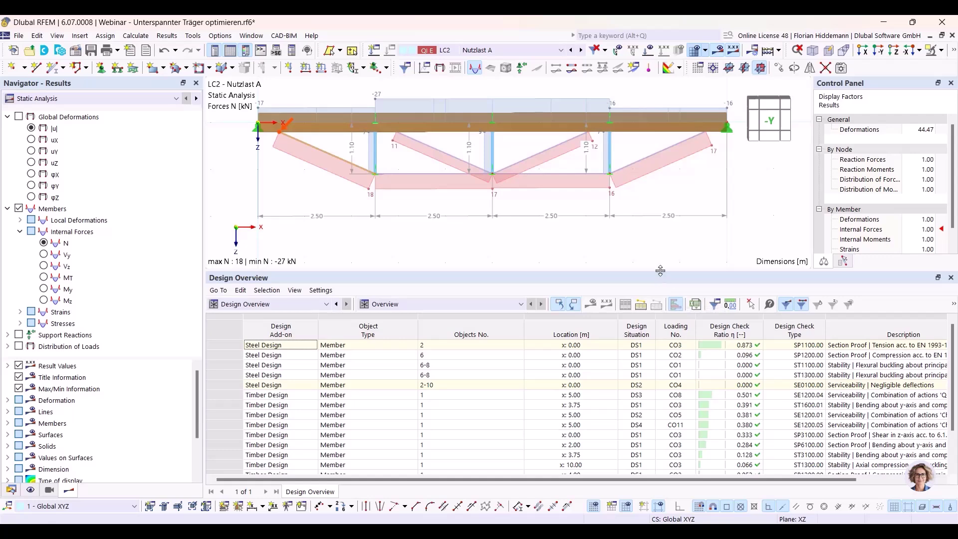
pyautogui.moveTo(660, 271); pyautogui.dragTo(660, 259)
pyautogui.scroll(-1, 724, 442)
pyautogui.scroll(1, 724, 442)
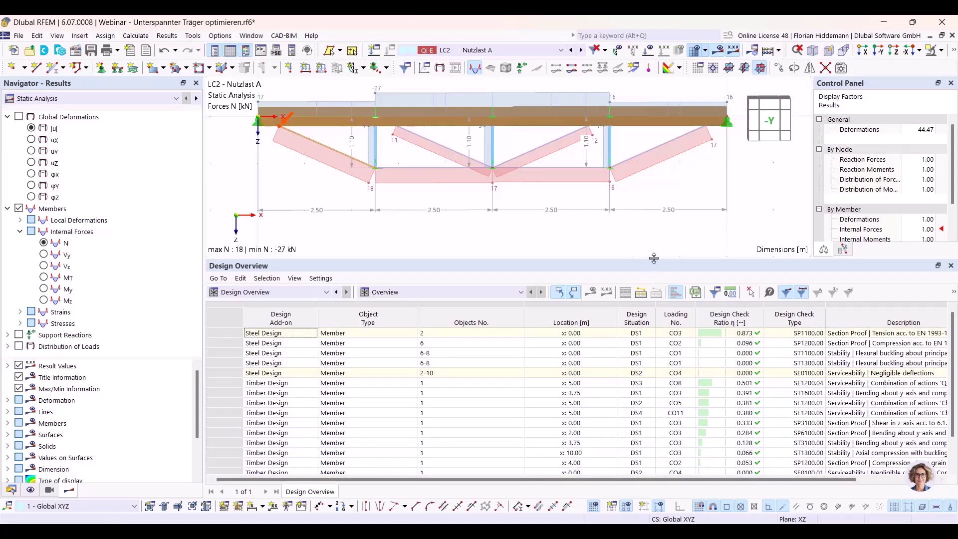
pyautogui.moveTo(653, 258); pyautogui.dragTo(654, 317)
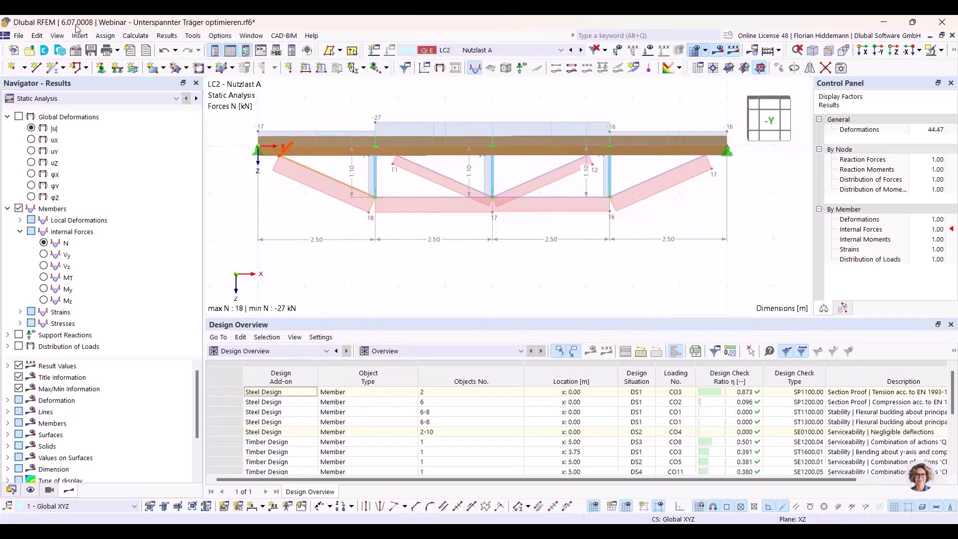
# Step: Set the global parameters z_1, z_2 and z_3 to 0.30 m each and apply them to the model
pyautogui.click(37, 36)
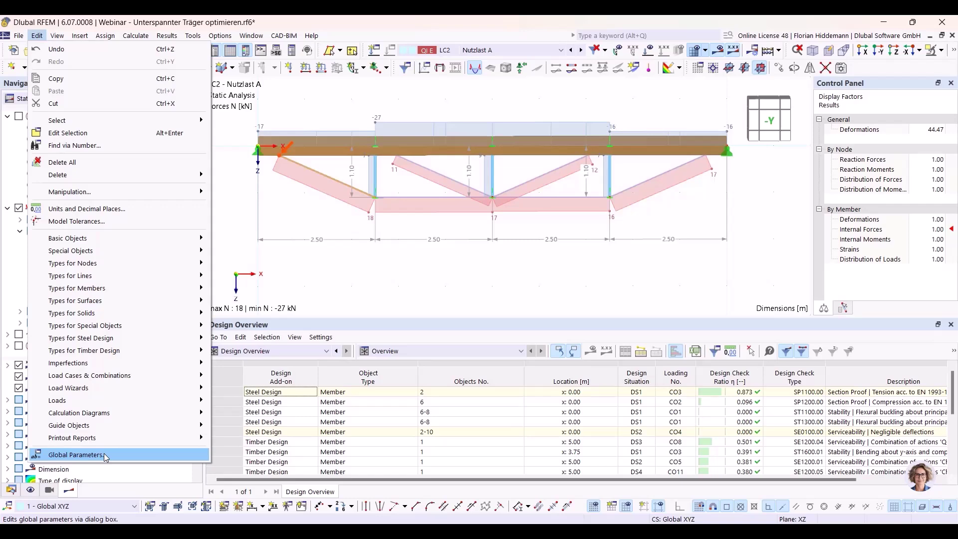
pyautogui.click(106, 455)
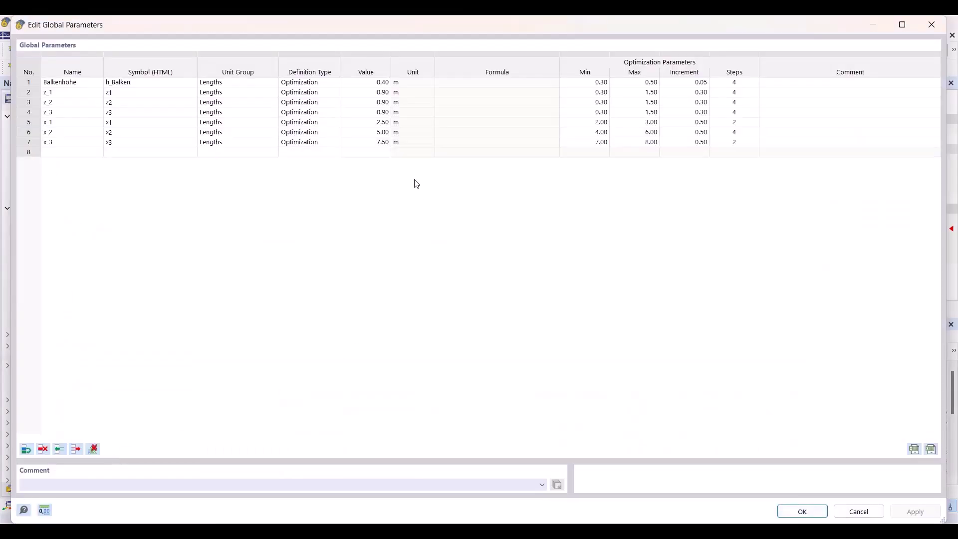
pyautogui.click(372, 93)
pyautogui.doubleClick(531, 25)
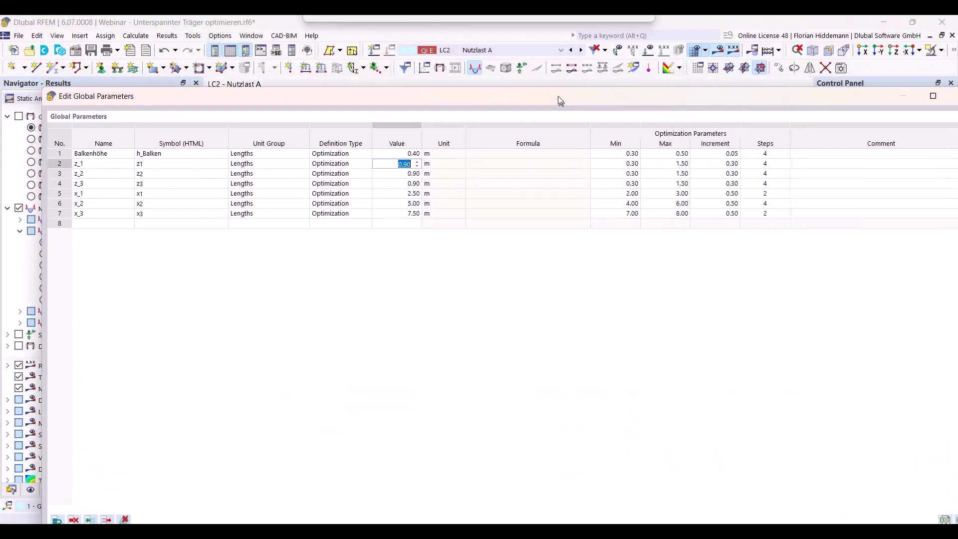
pyautogui.moveTo(43, 86); pyautogui.dragTo(211, 274)
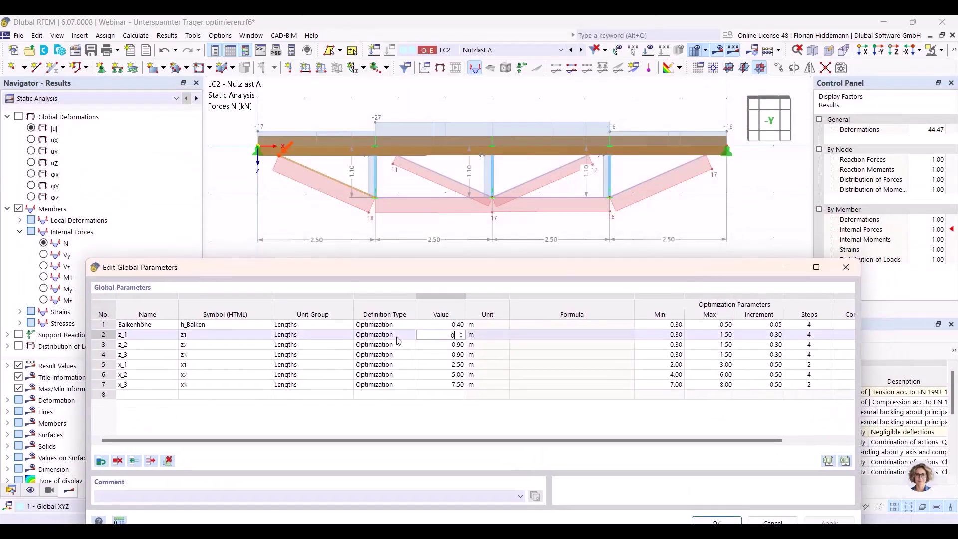
pyautogui.click(447, 345)
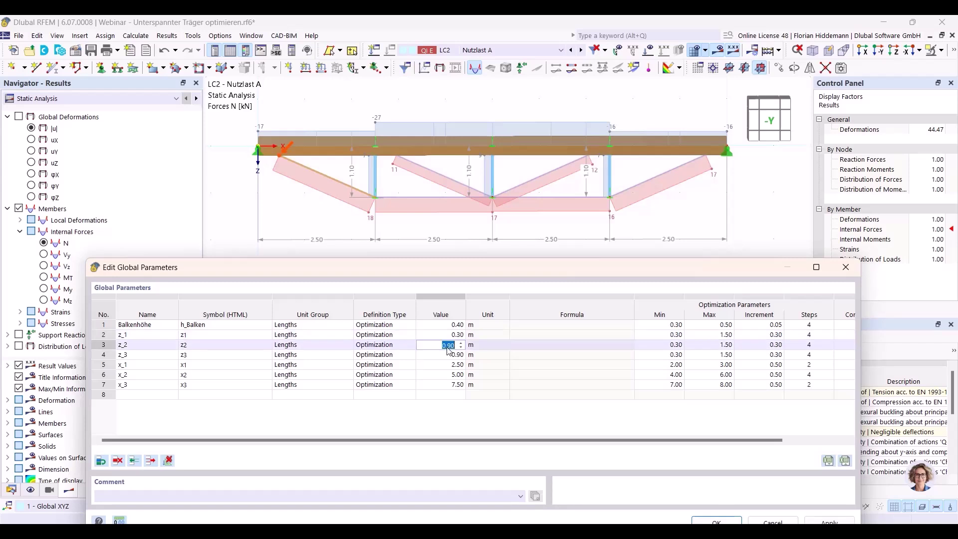
pyautogui.click(445, 355)
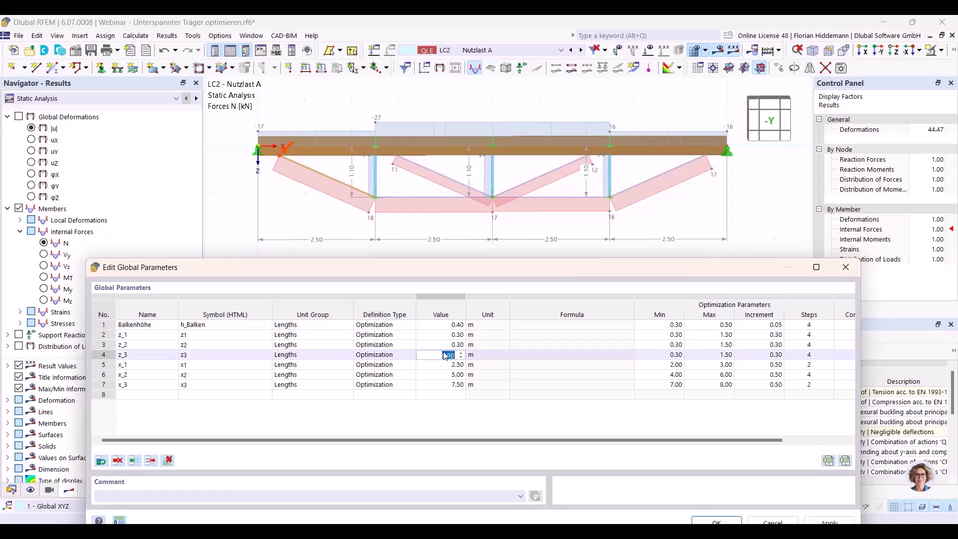
pyautogui.click(482, 432)
pyautogui.moveTo(490, 272); pyautogui.dragTo(451, 216)
pyautogui.click(798, 467)
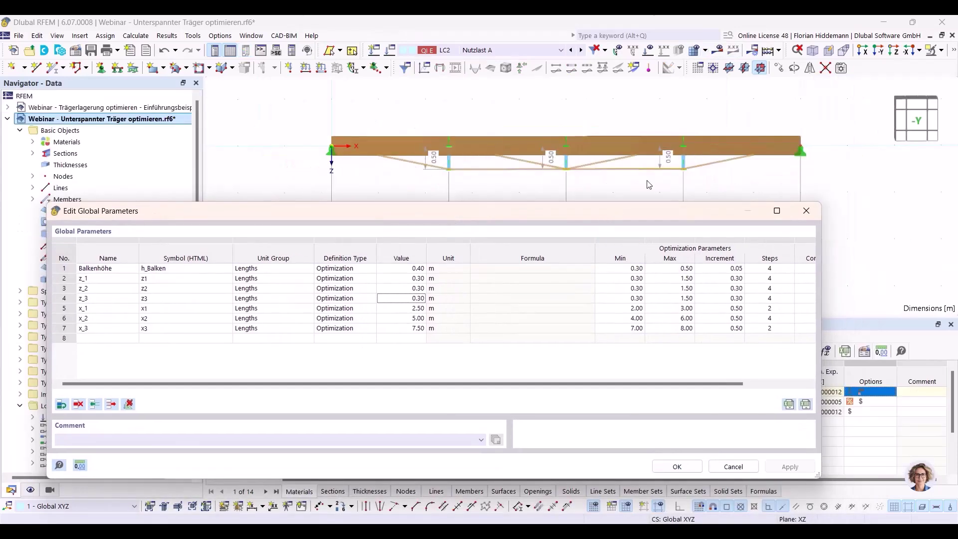
# Step: Accept the global parameters, calculate the model and list its design check ratios in an enlarged Design Overview table
pyautogui.click(676, 466)
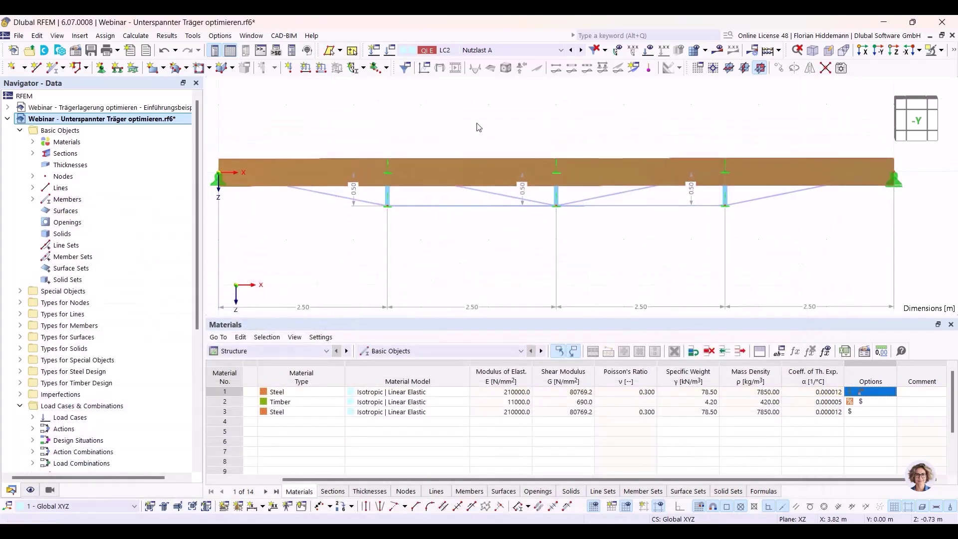
pyautogui.hotkey('ctrl', 'F5')
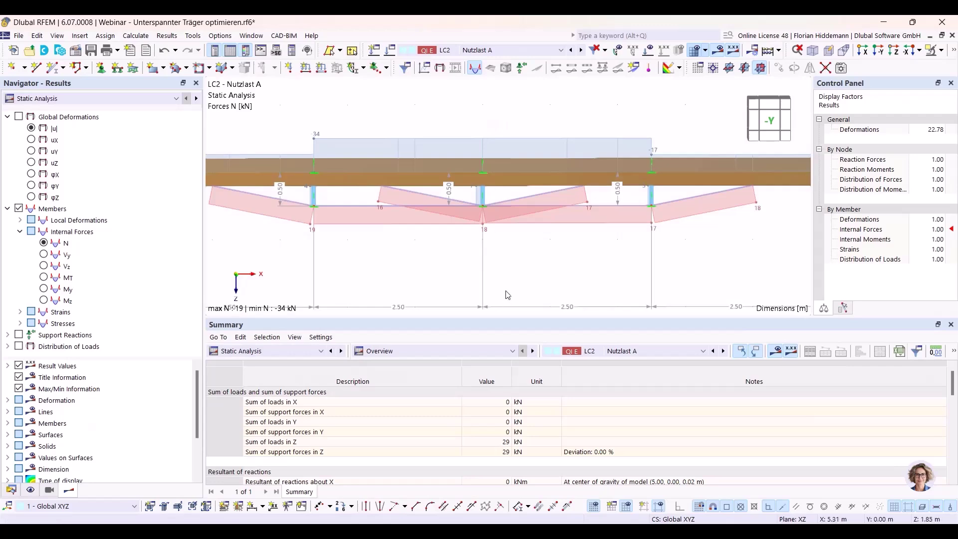
pyautogui.click(269, 350)
pyautogui.click(264, 459)
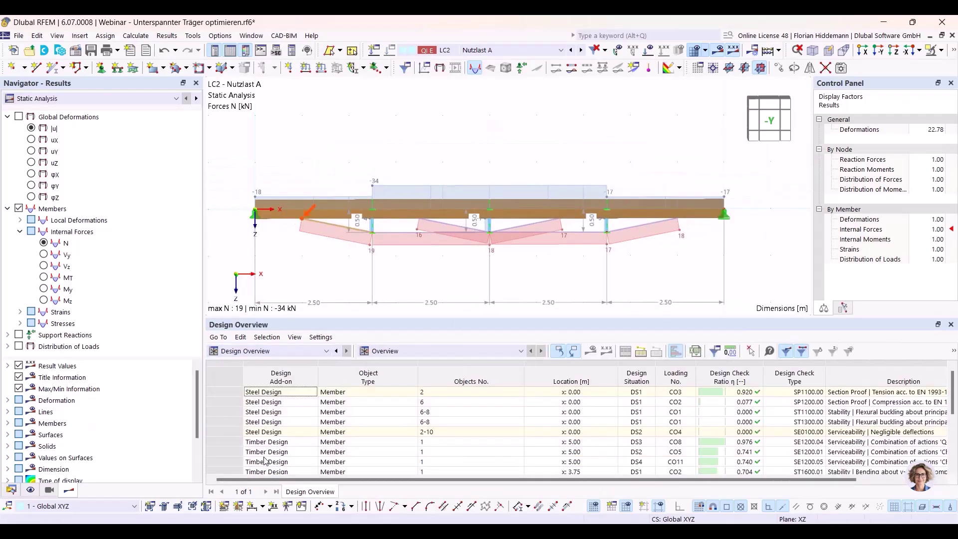
pyautogui.moveTo(636, 317); pyautogui.dragTo(639, 241)
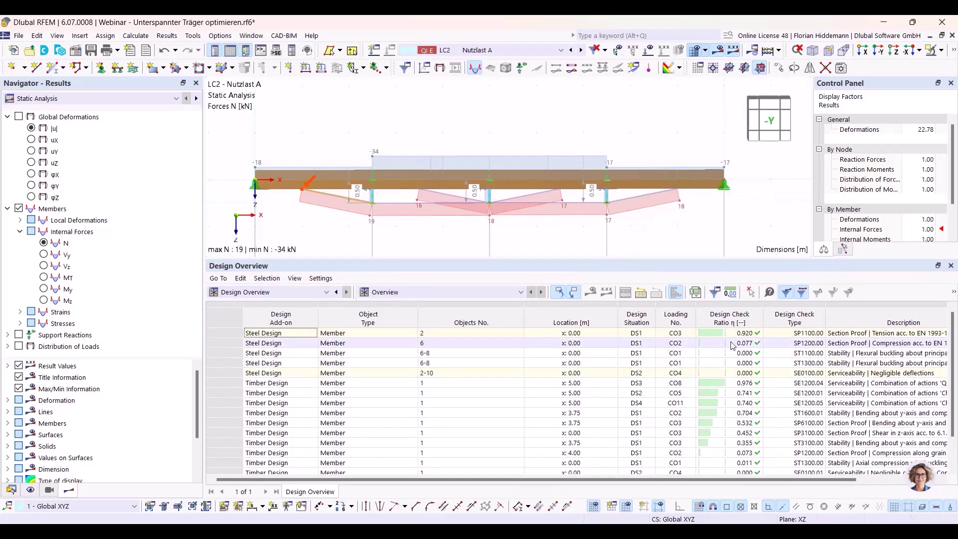
# Step: Display the member axial forces for design situation DS1 and for load combination CO3
pyautogui.click(468, 51)
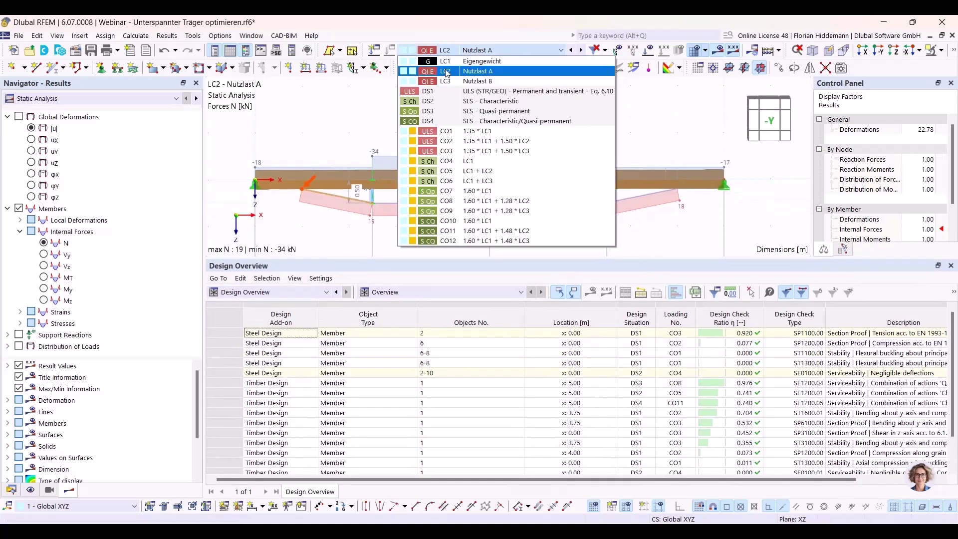
pyautogui.click(446, 92)
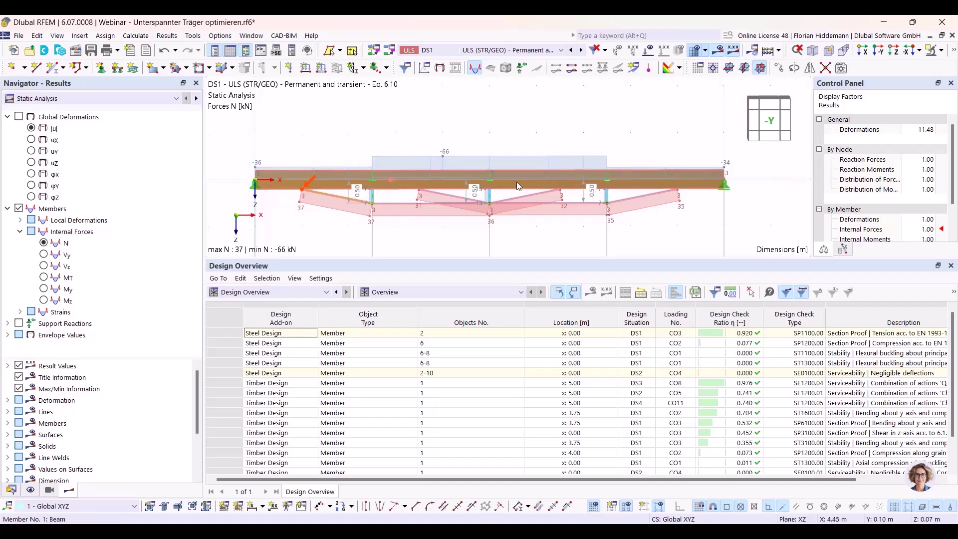
pyautogui.click(458, 51)
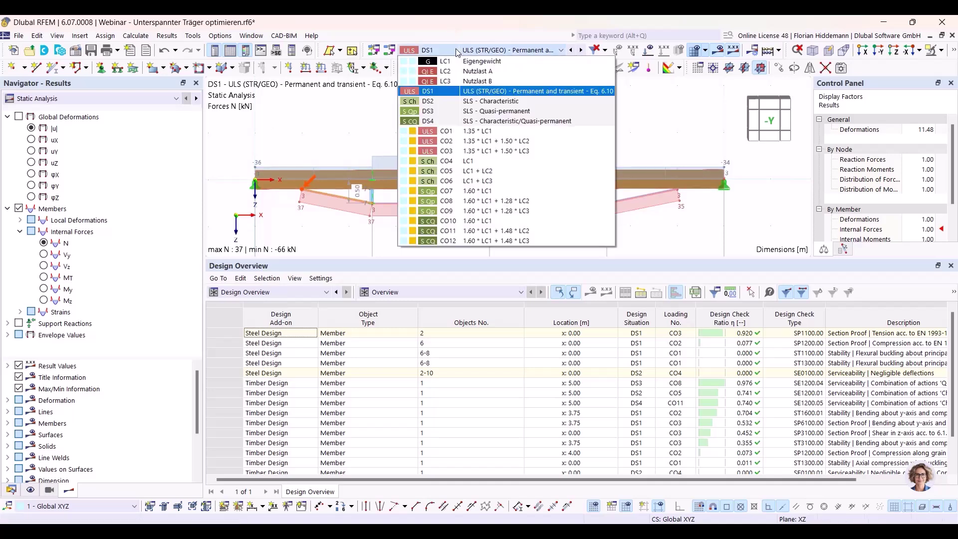
pyautogui.click(471, 151)
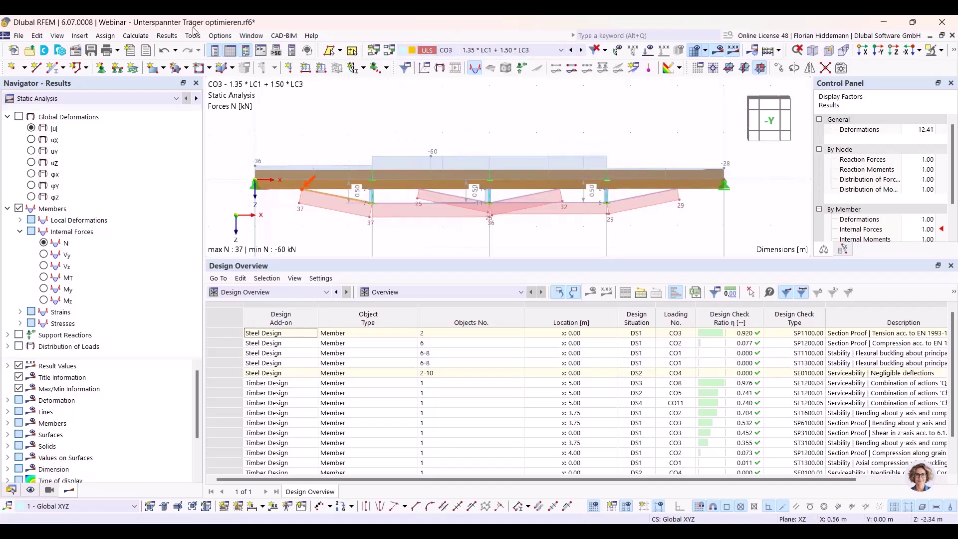
# Step: Set the Balkenhöhe global parameter to 0.30 m and apply it to recalculate the model
pyautogui.click(37, 35)
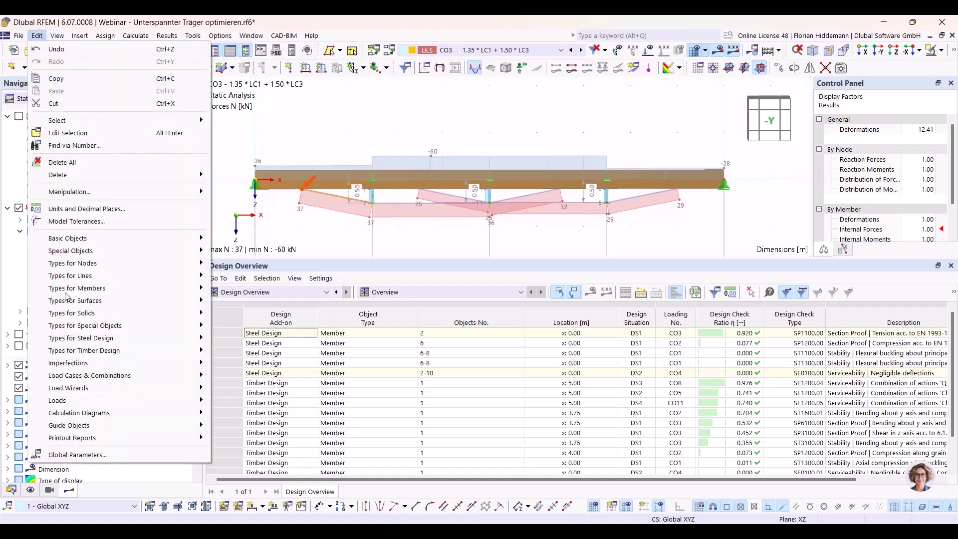
pyautogui.click(77, 455)
pyautogui.click(414, 269)
pyautogui.click(414, 270)
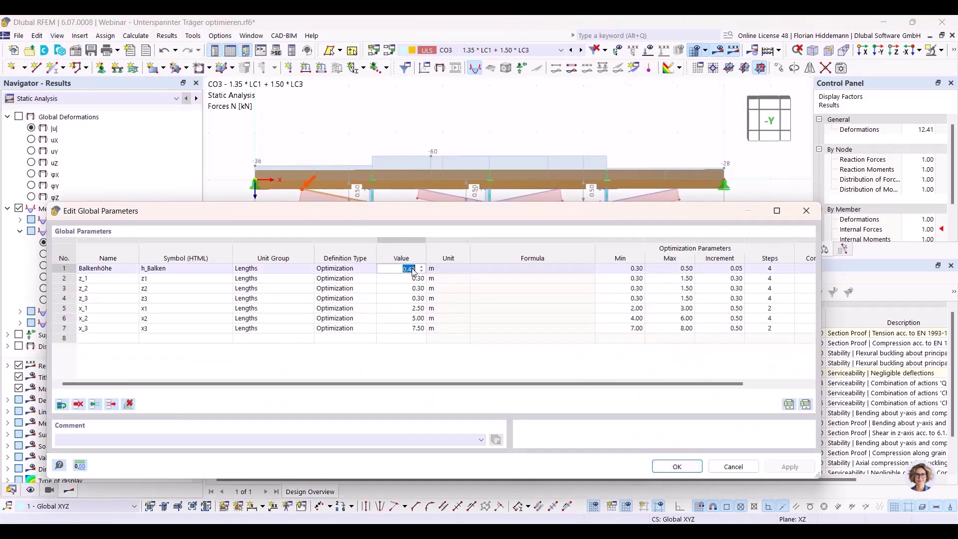
pyautogui.click(505, 372)
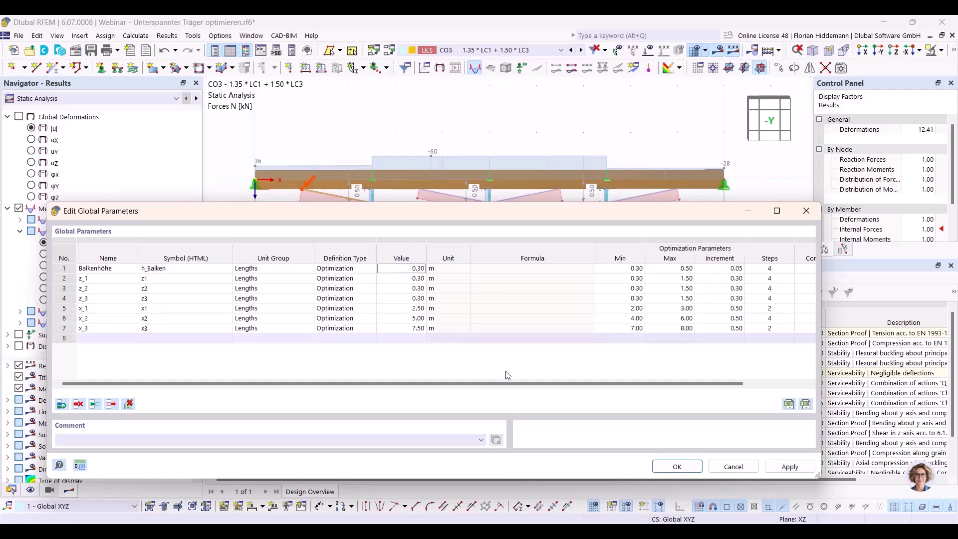
pyautogui.click(677, 466)
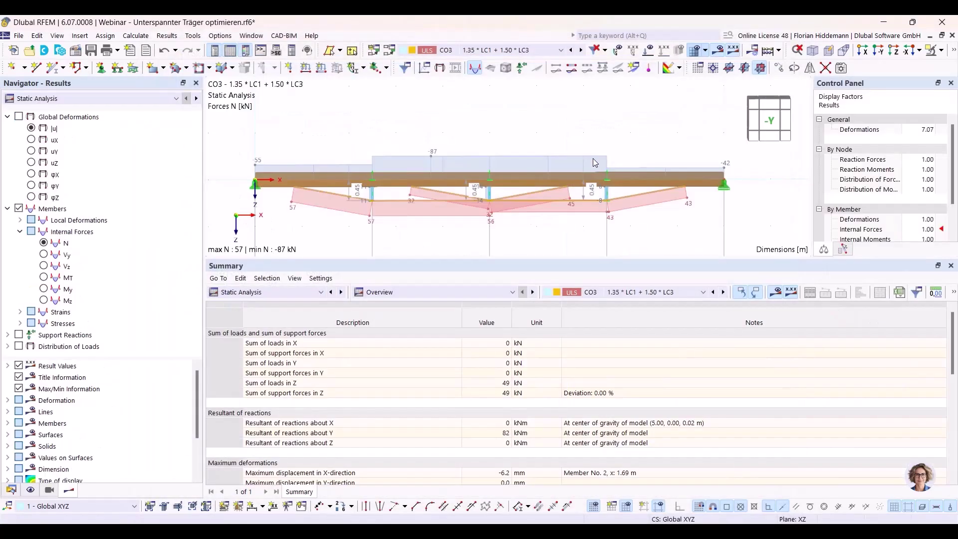
# Step: Open the Design Overview and examine the steel tension, quasi-permanent serviceability and bending stability checks
pyautogui.click(270, 292)
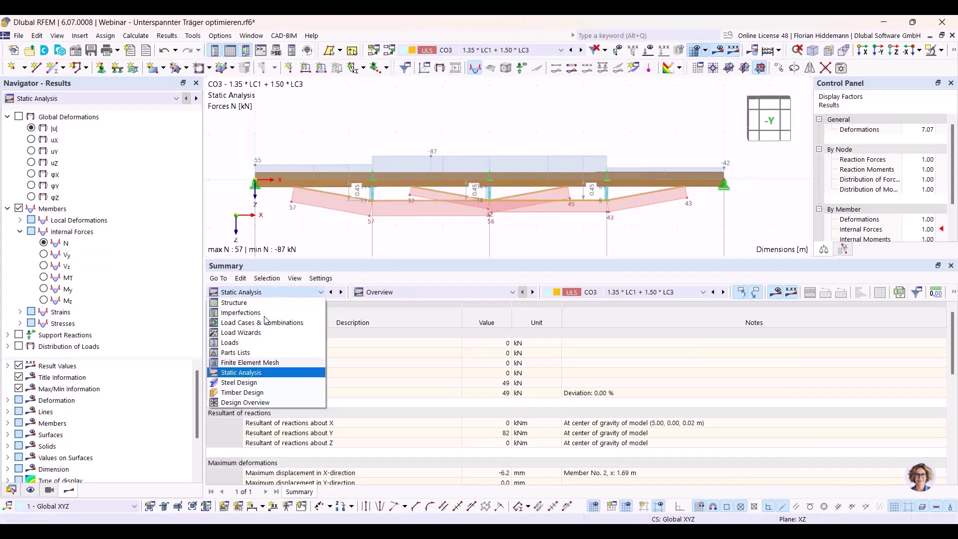
pyautogui.click(249, 399)
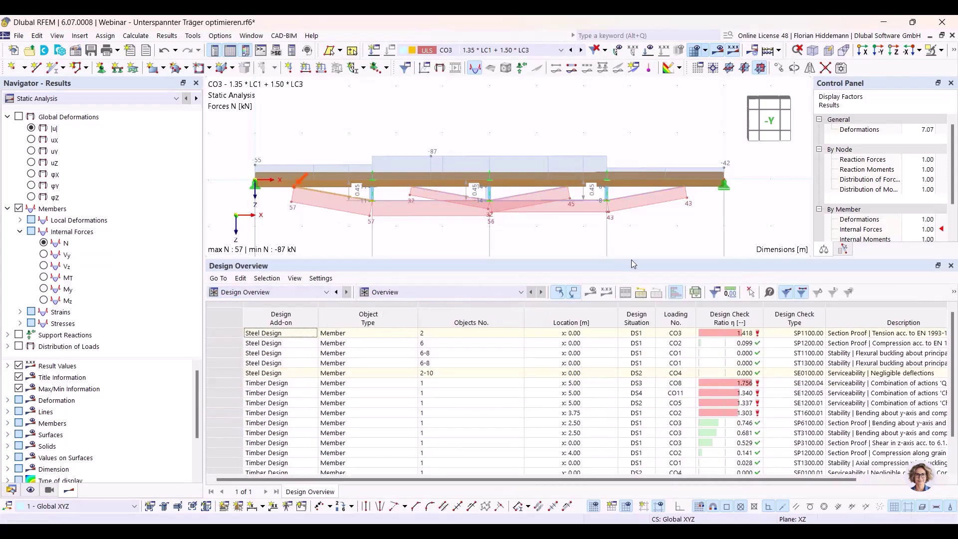
pyautogui.moveTo(477, 235); pyautogui.dragTo(476, 202, button='middle')
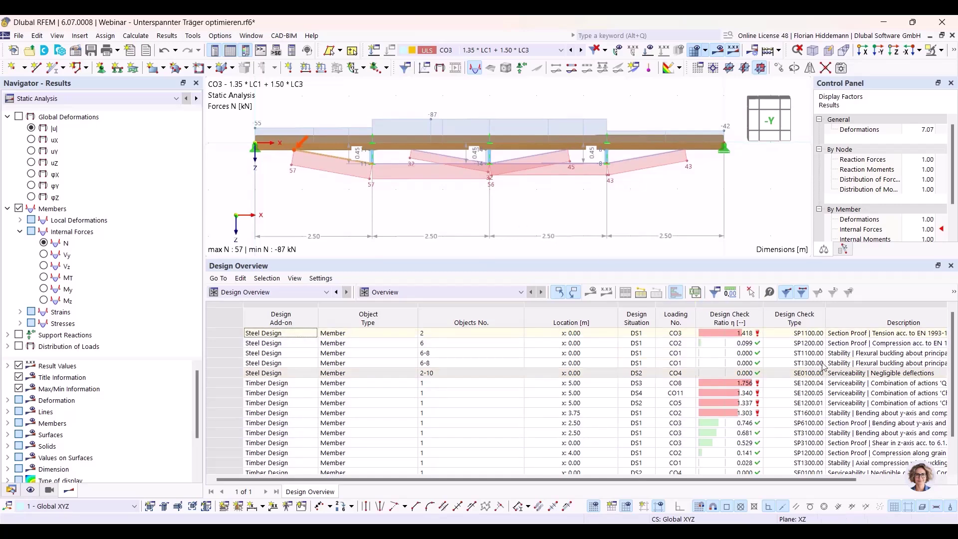
pyautogui.click(850, 333)
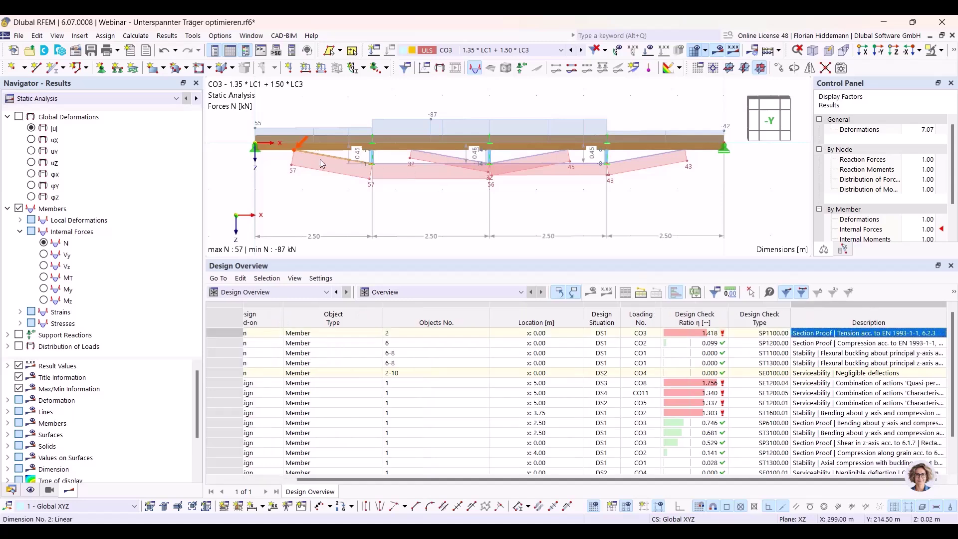
pyautogui.click(901, 384)
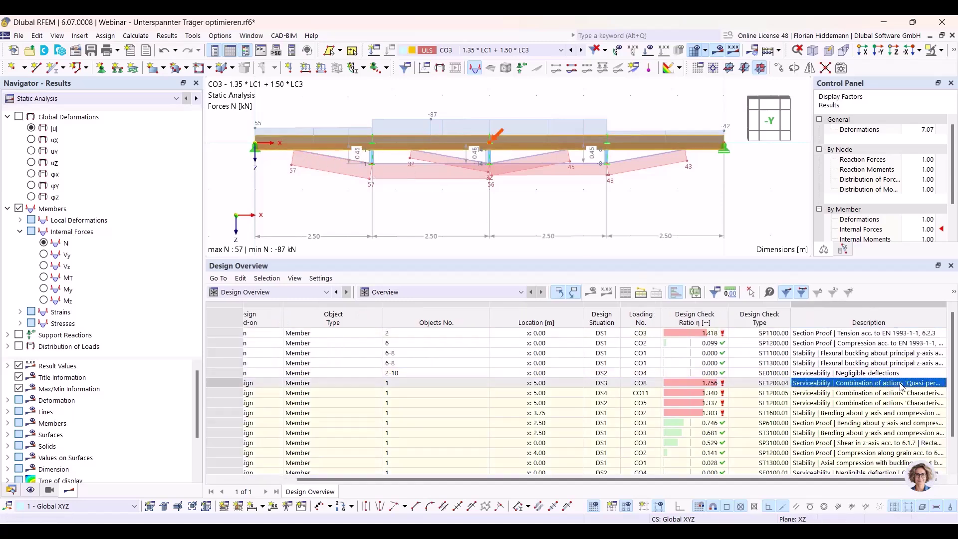
pyautogui.click(819, 412)
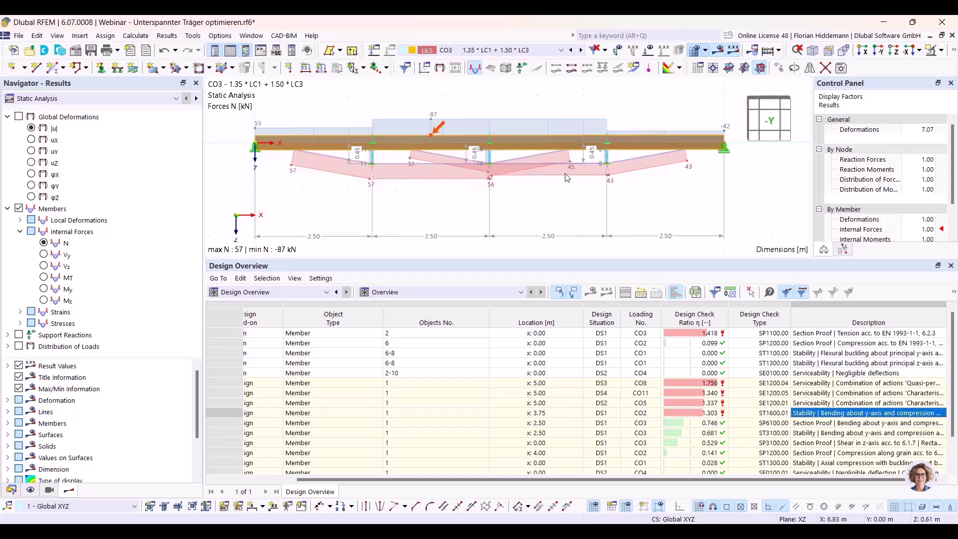
# Step: Inspect the underspanned beam in a 3D view, restore the -Y front view and enlarge the model area
pyautogui.keyDown('ctrl'); pyautogui.moveTo(542, 198); pyautogui.dragTo(411, 140, button='middle'); pyautogui.keyUp('ctrl')
pyautogui.scroll(2, 409, 140)
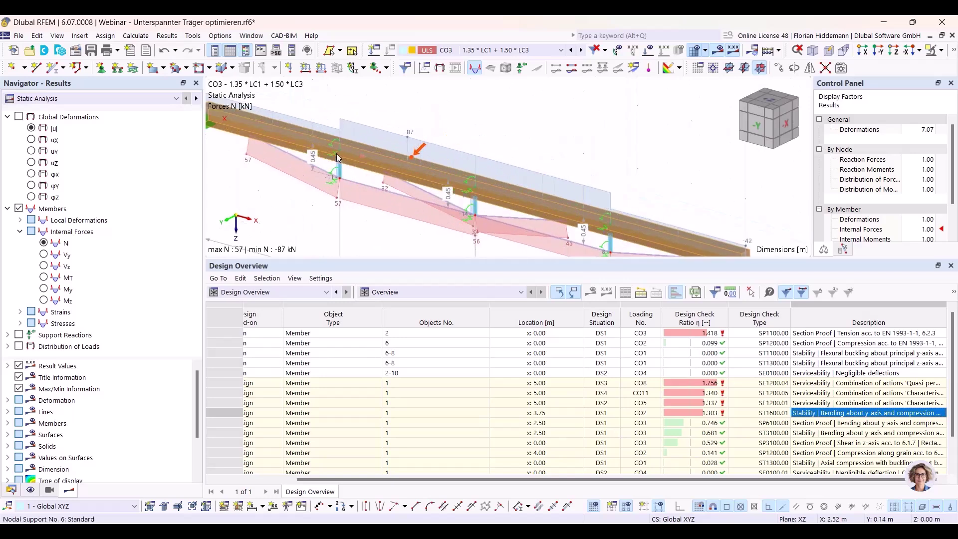
pyautogui.click(877, 50)
pyautogui.click(877, 50)
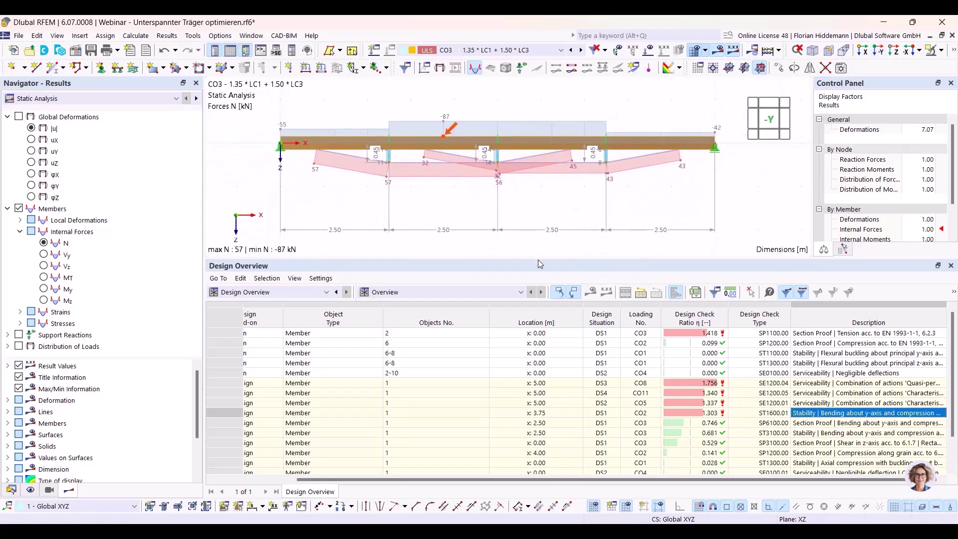
pyautogui.moveTo(536, 258); pyautogui.dragTo(536, 292)
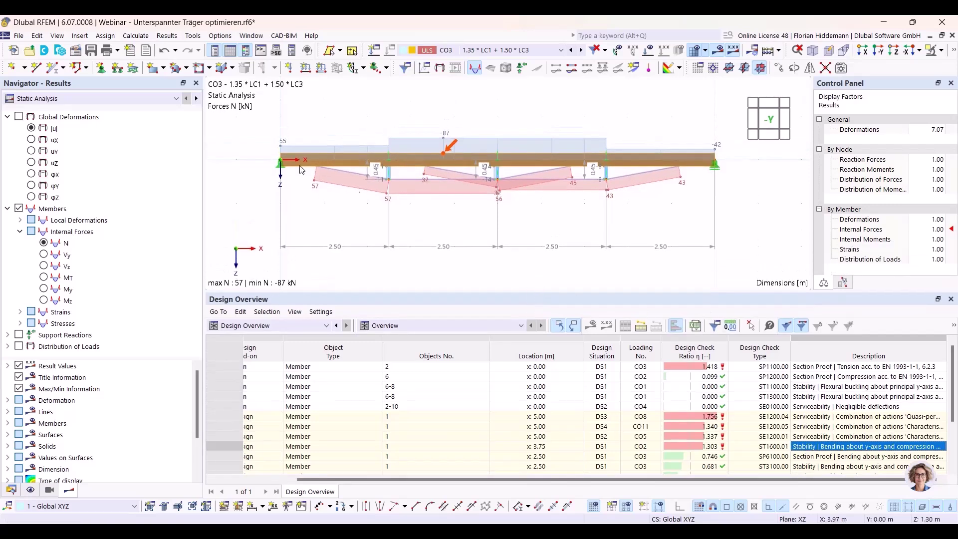
# Step: Activate the minimum-cost particle swarm optimization setting OS1 and start calculating all mutations
pyautogui.click(135, 35)
pyautogui.click(173, 338)
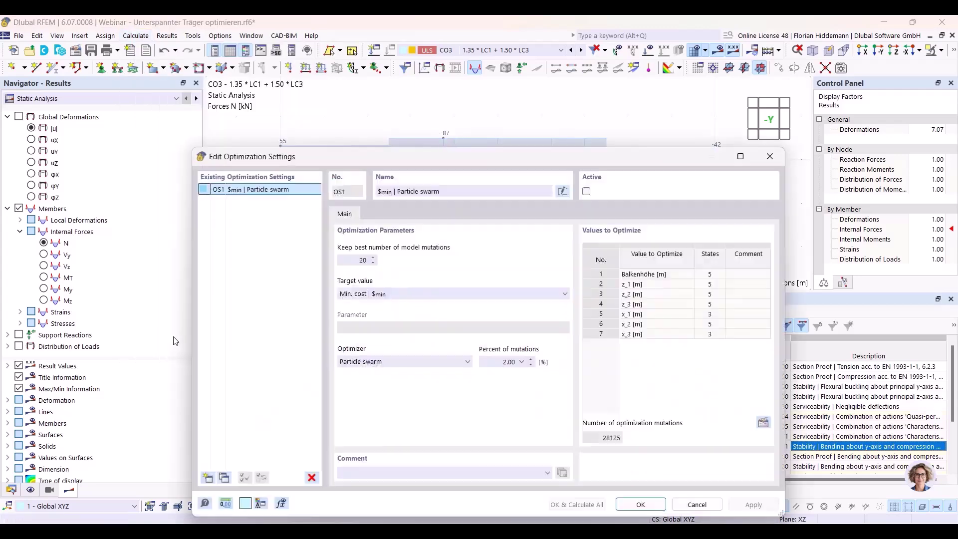
pyautogui.click(586, 191)
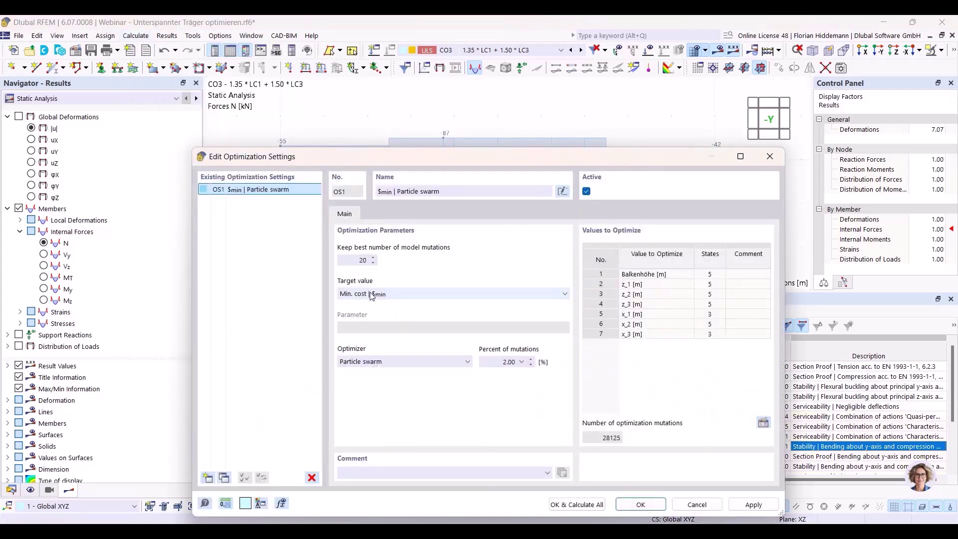
pyautogui.click(577, 505)
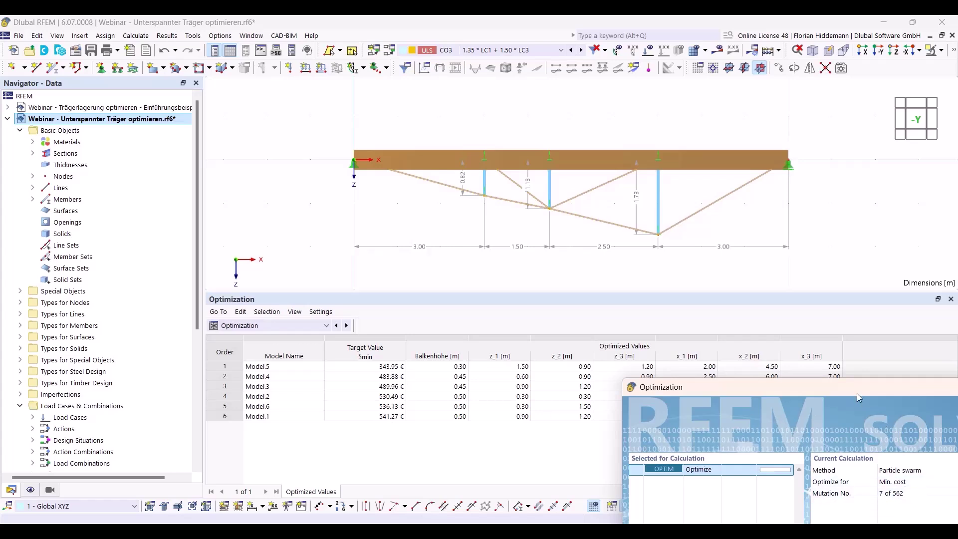
# Step: Cancel the running optimization and close the cancellation notice
pyautogui.moveTo(857, 391); pyautogui.dragTo(481, 81)
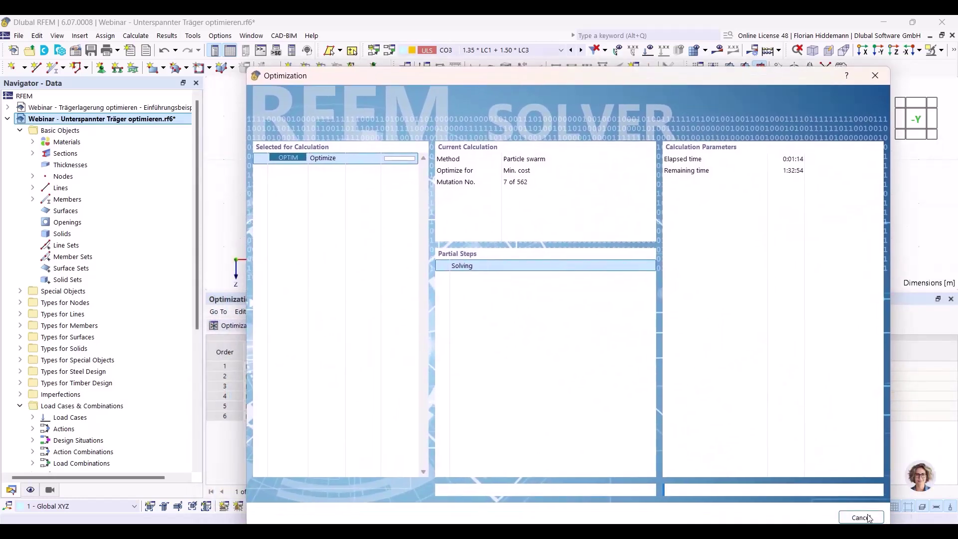
pyautogui.click(868, 517)
pyautogui.click(559, 362)
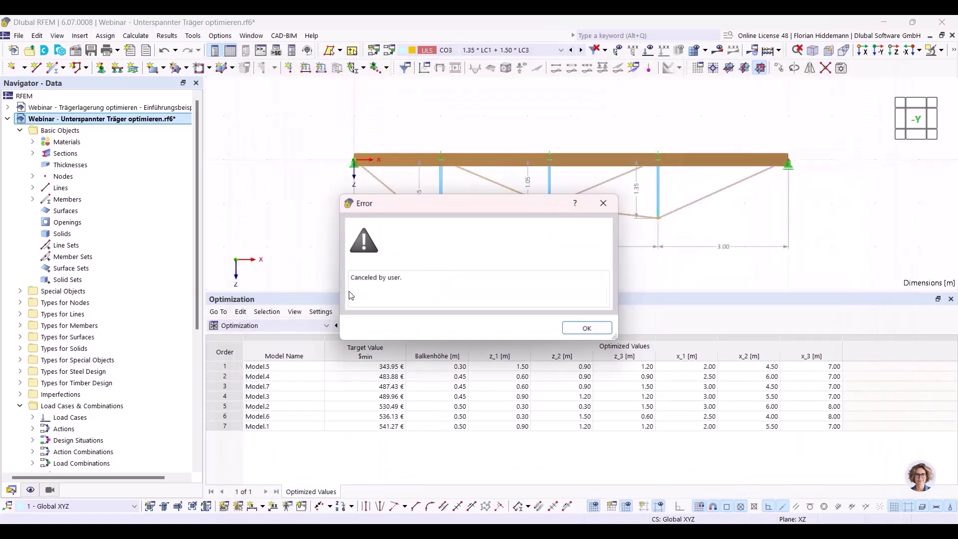
pyautogui.click(583, 328)
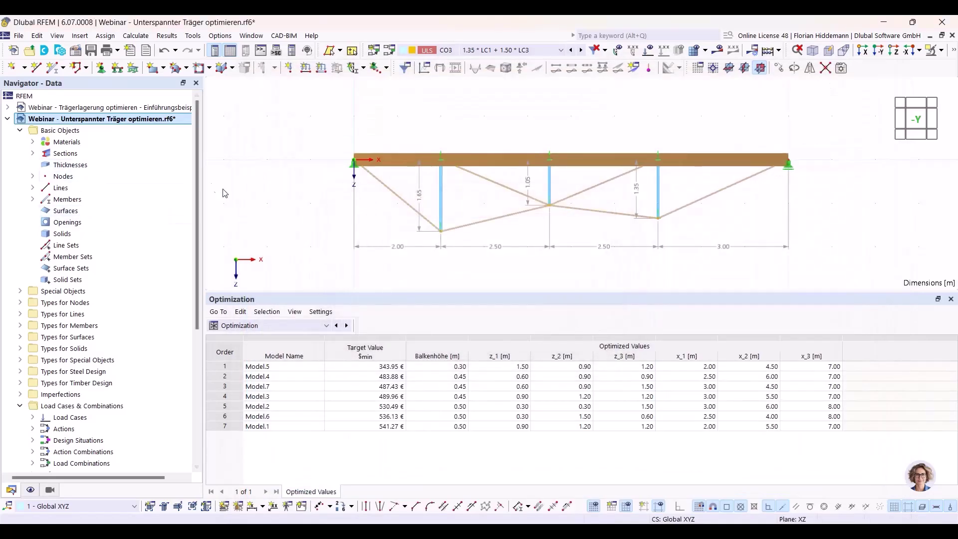
# Step: Switch to the model "Webinar - Unterspannter Träger optimieren - Ergebnisse" and review its ranked optimization variants
pyautogui.click(7, 120)
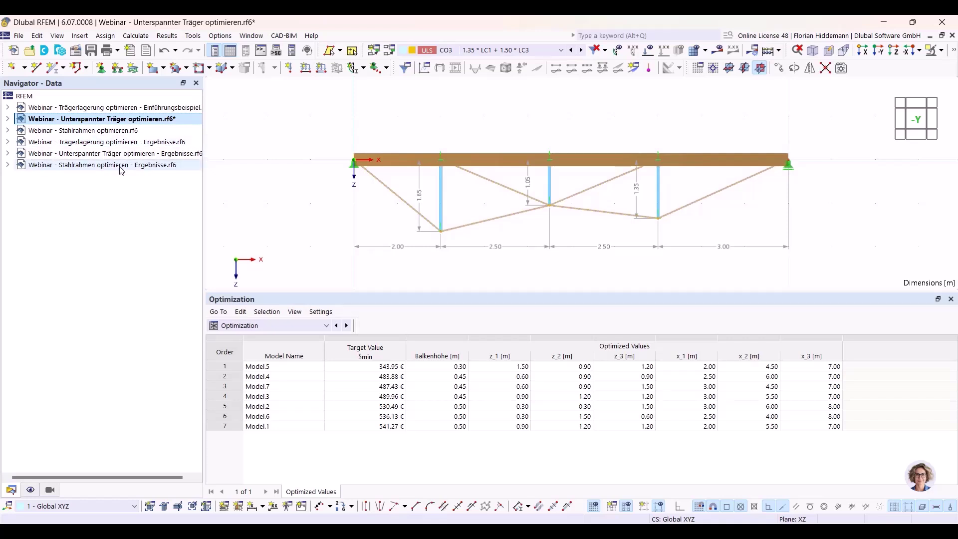
pyautogui.doubleClick(106, 155)
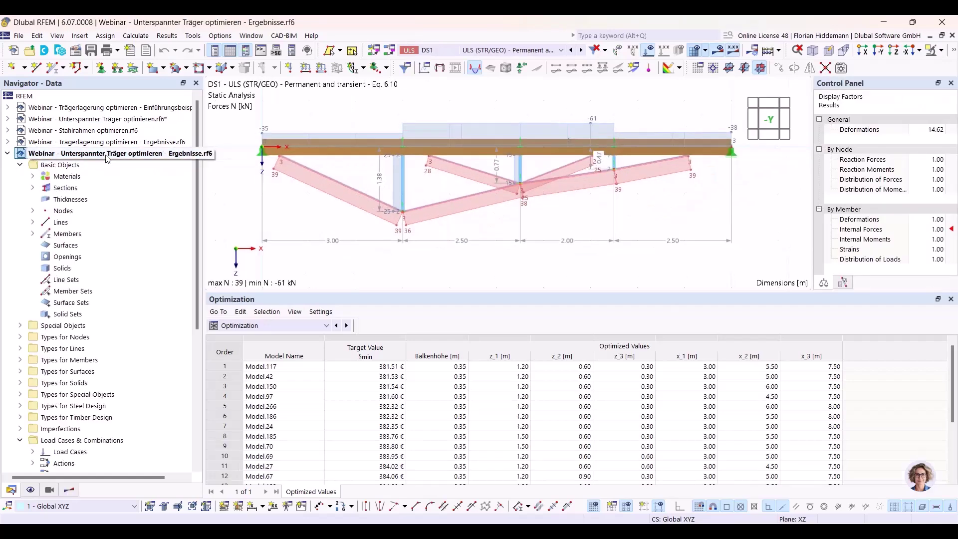
pyautogui.scroll(-2, 320, 439)
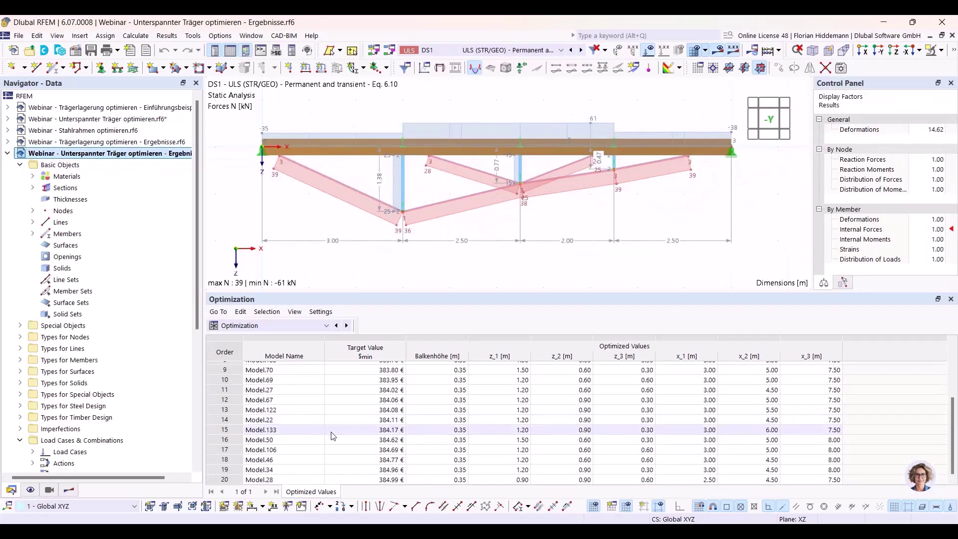
pyautogui.scroll(2, 310, 454)
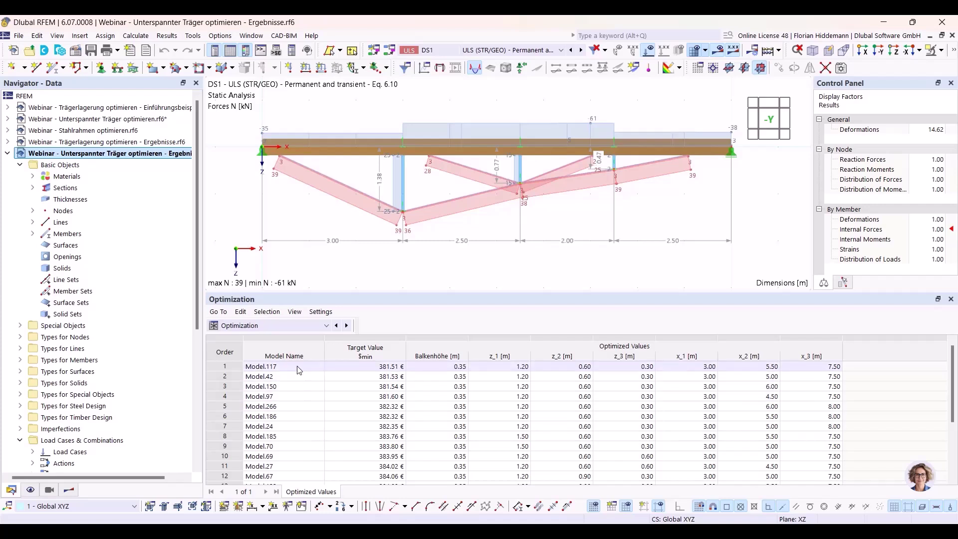
pyautogui.moveTo(313, 292); pyautogui.dragTo(313, 306)
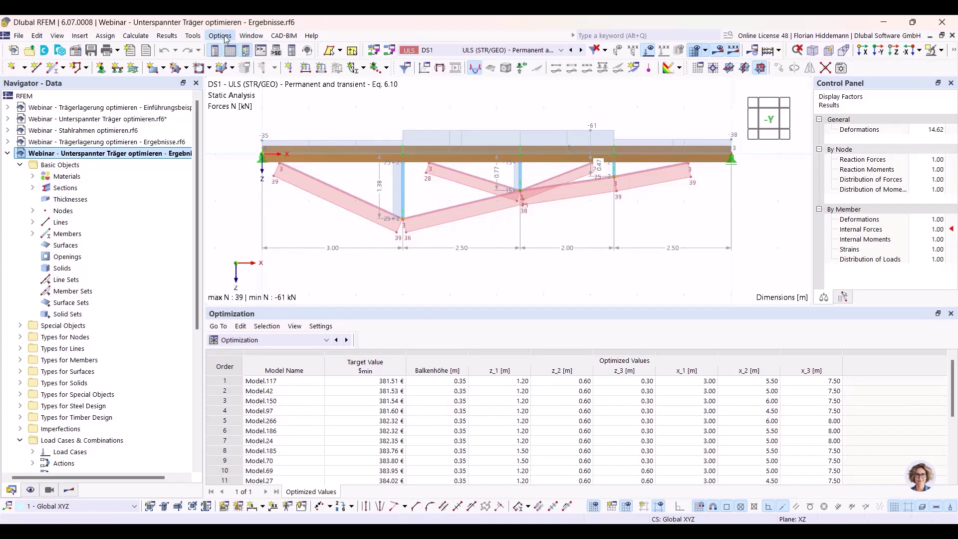
# Step: Open the cloud calculation settings for the underspanned beam results model
pyautogui.click(147, 35)
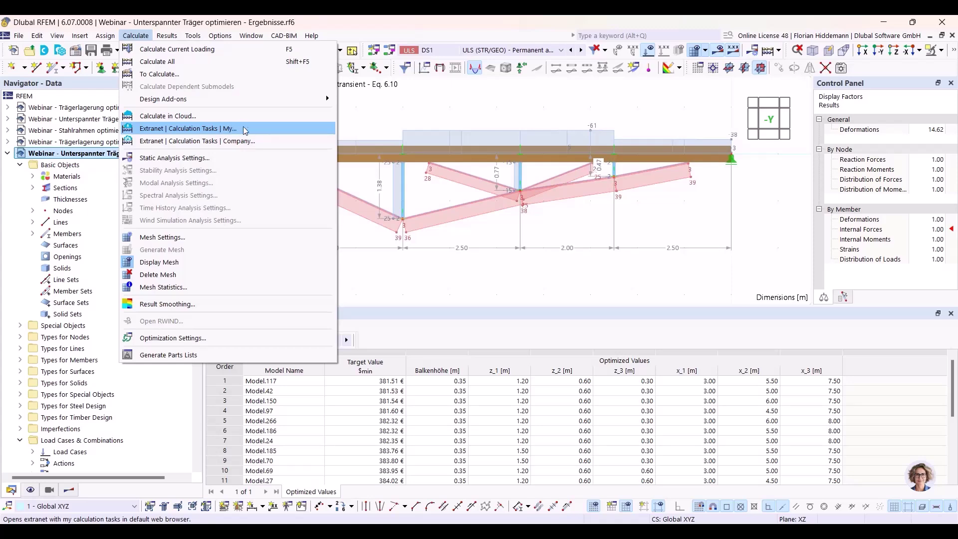
pyautogui.press('Up')
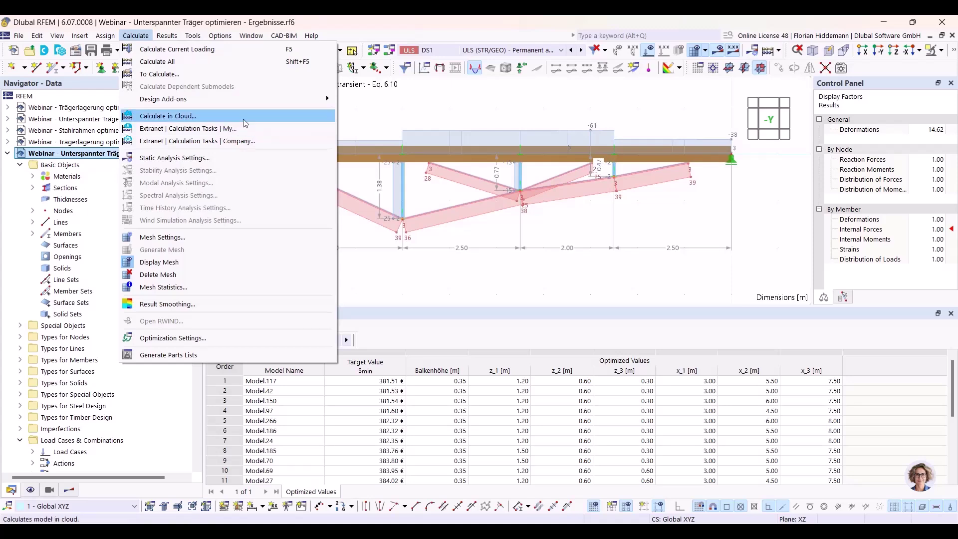
pyautogui.press('Return')
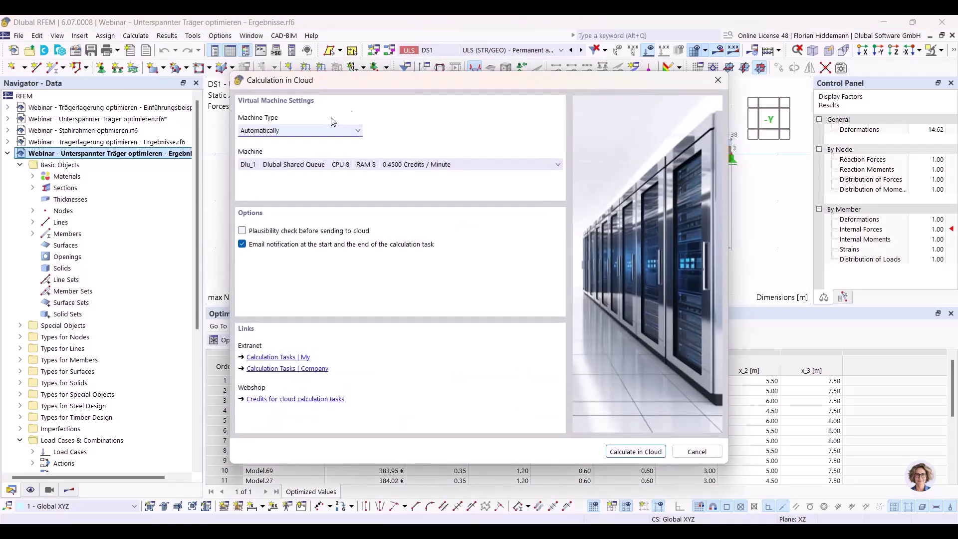
# Step: Check the machines available for the cloud calculation and close its settings without starting a calculation
pyautogui.moveTo(361, 84); pyautogui.dragTo(469, 104)
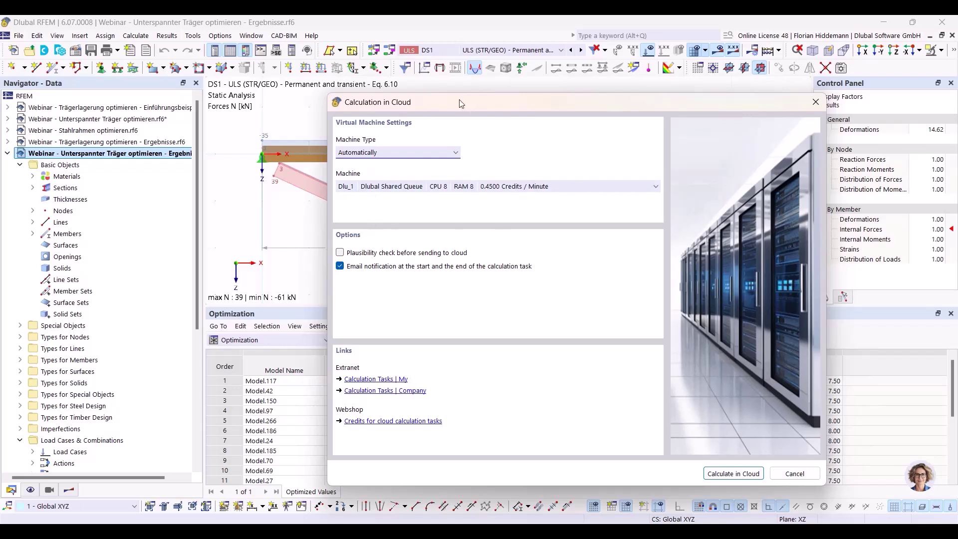
pyautogui.click(463, 187)
pyautogui.click(512, 165)
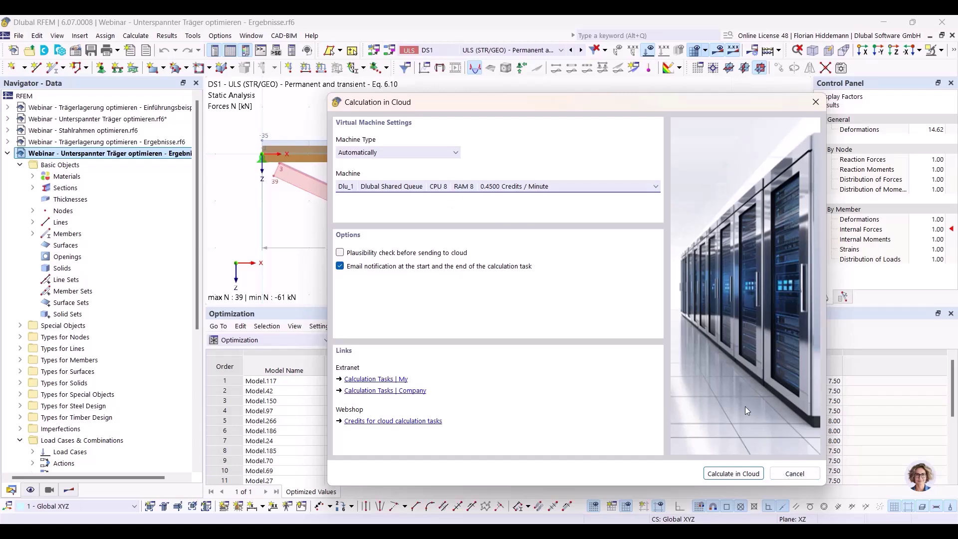
pyautogui.press('Escape')
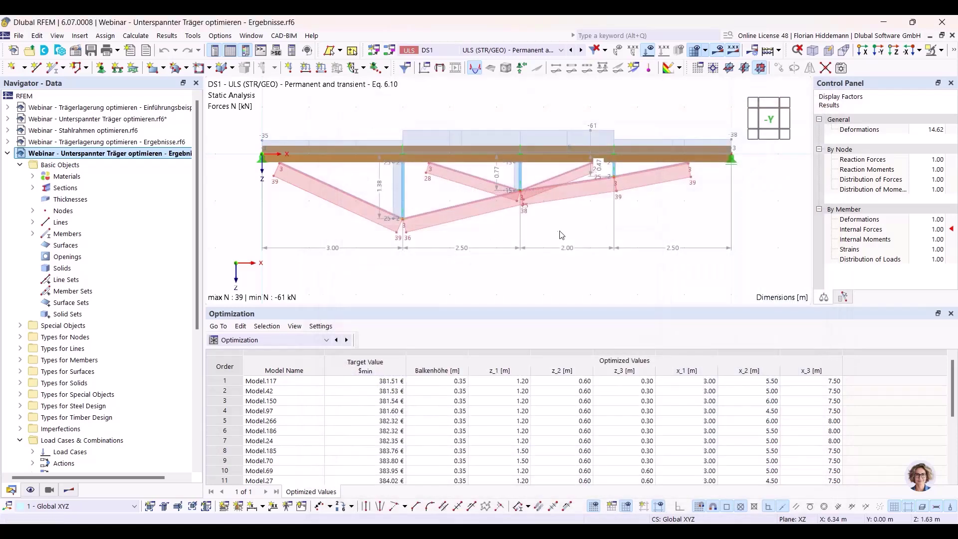
# Step: Hide the results and browse the load combinations, ending with the loads of CO3 on the underspanned beam
pyautogui.moveTo(784, 217); pyautogui.dragTo(763, 229, button='middle')
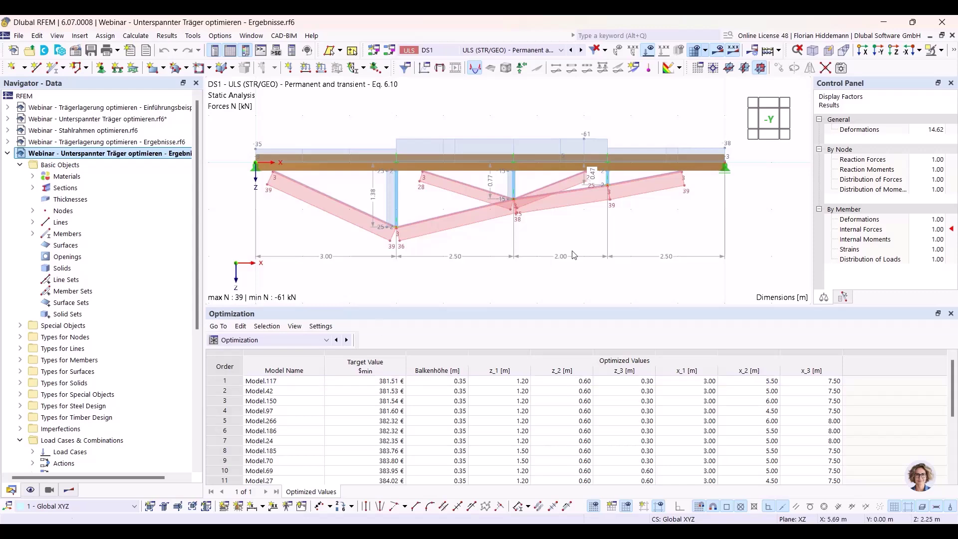
pyautogui.click(716, 51)
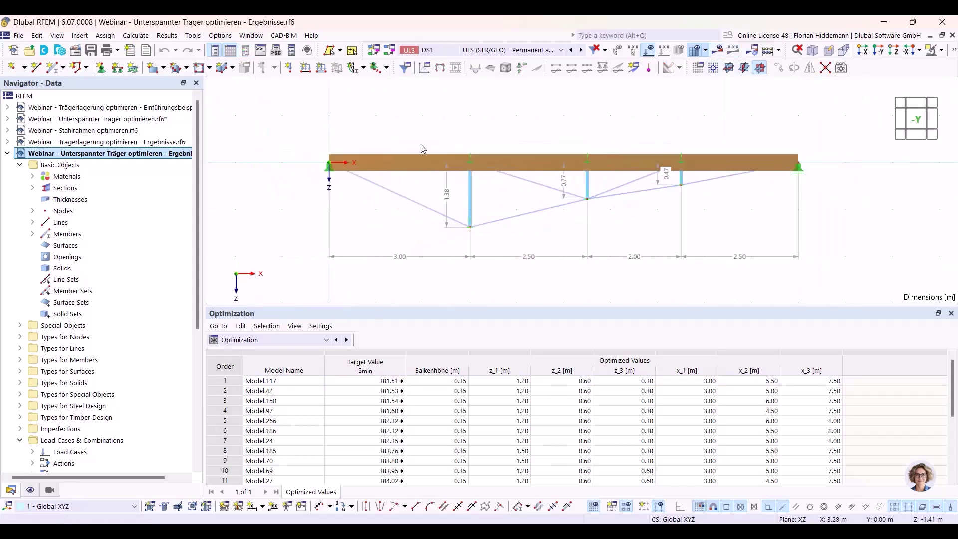
pyautogui.click(487, 49)
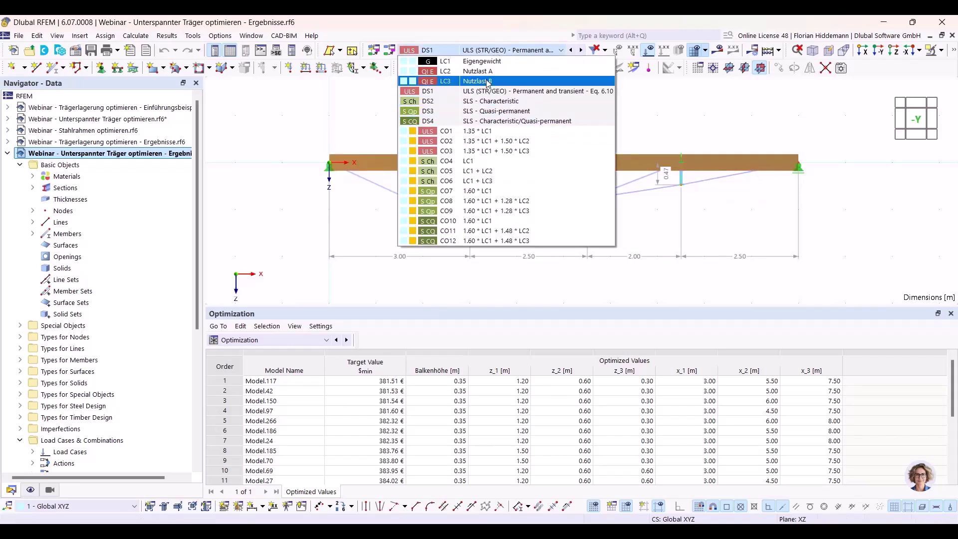
pyautogui.click(484, 141)
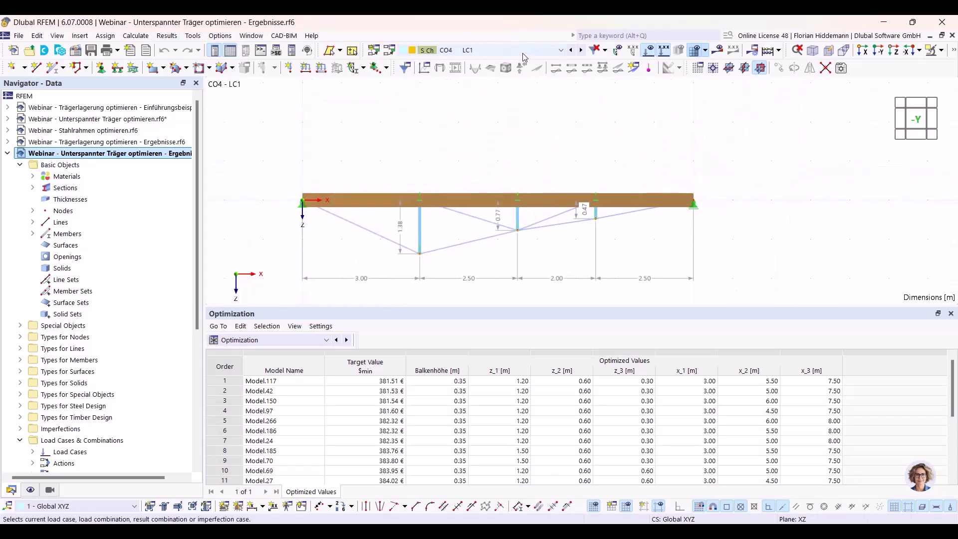
pyautogui.scroll(-1, 522, 54)
pyautogui.scroll(1, 523, 54)
pyautogui.scroll(-1, 523, 54)
pyautogui.scroll(-1, 519, 54)
pyautogui.scroll(1, 520, 53)
pyautogui.scroll(-1, 514, 54)
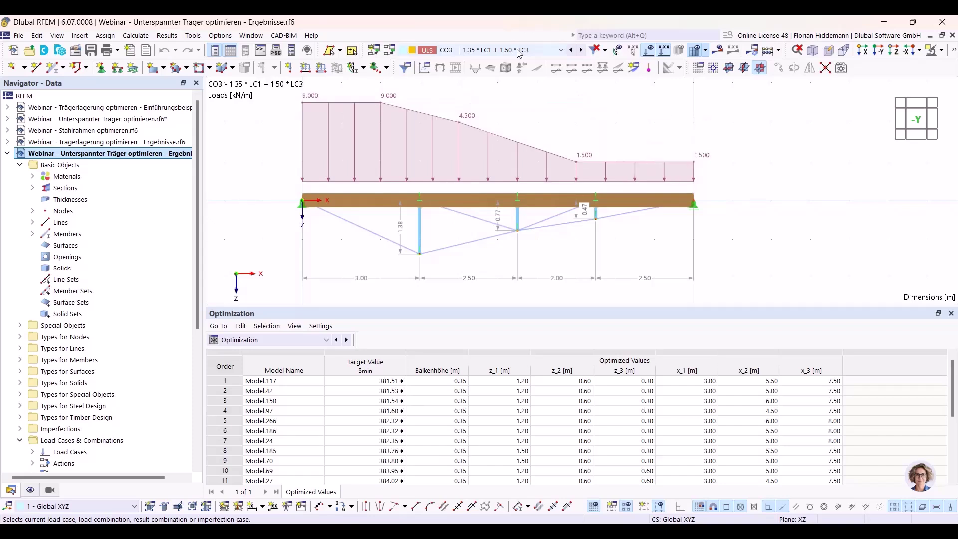
pyautogui.scroll(1, 488, 57)
pyautogui.scroll(-1, 488, 56)
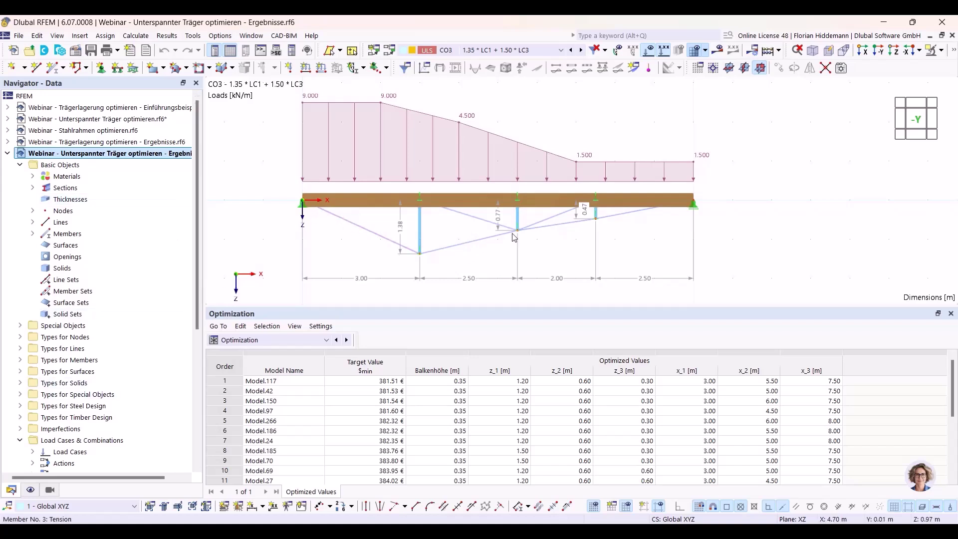
# Step: Show the member force results for design situation DS1 again and enlarge the optimization table
pyautogui.click(488, 54)
pyautogui.click(487, 88)
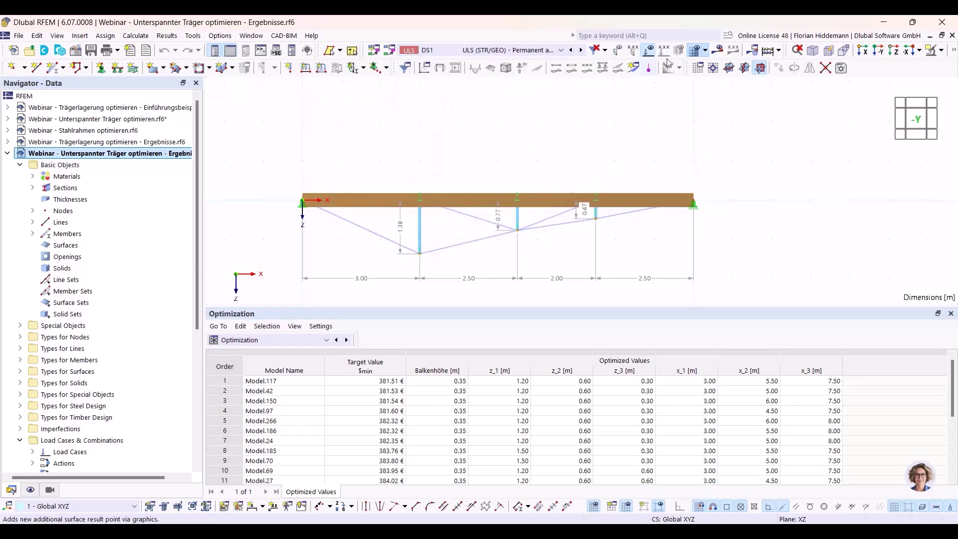
pyautogui.click(665, 67)
pyautogui.moveTo(585, 306); pyautogui.dragTo(585, 258)
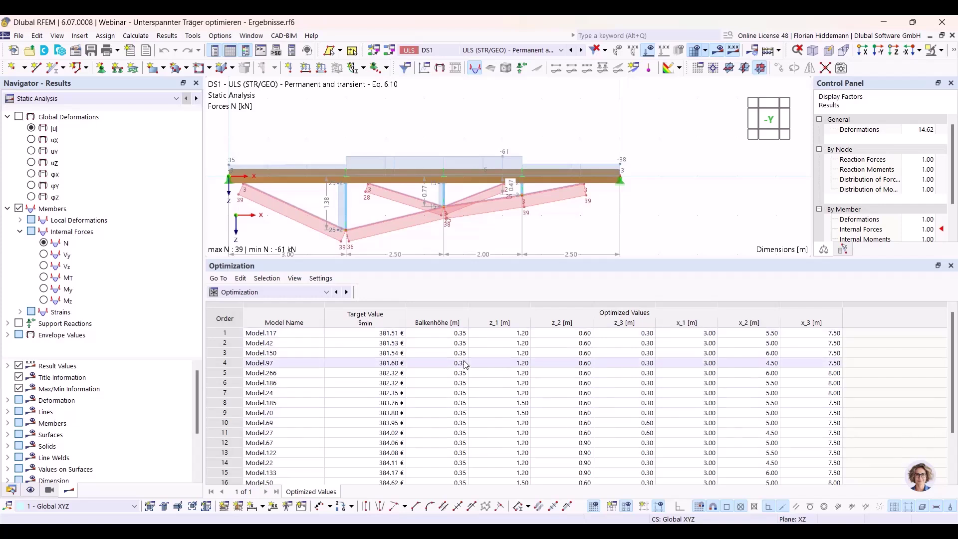
# Step: Examine the ranked variants' target values and optimized parameters alongside the beam's axial force diagram
pyautogui.scroll(-2, 441, 440)
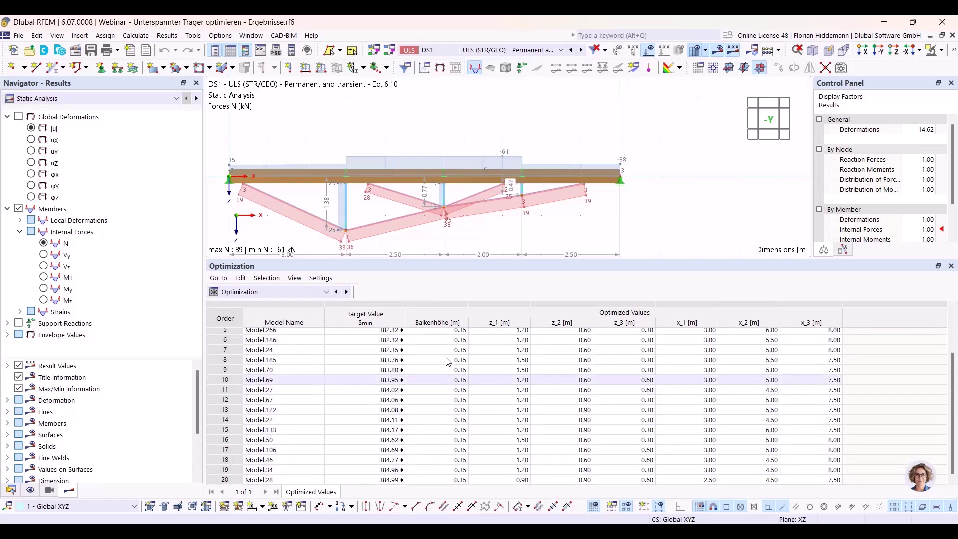
pyautogui.scroll(2, 451, 414)
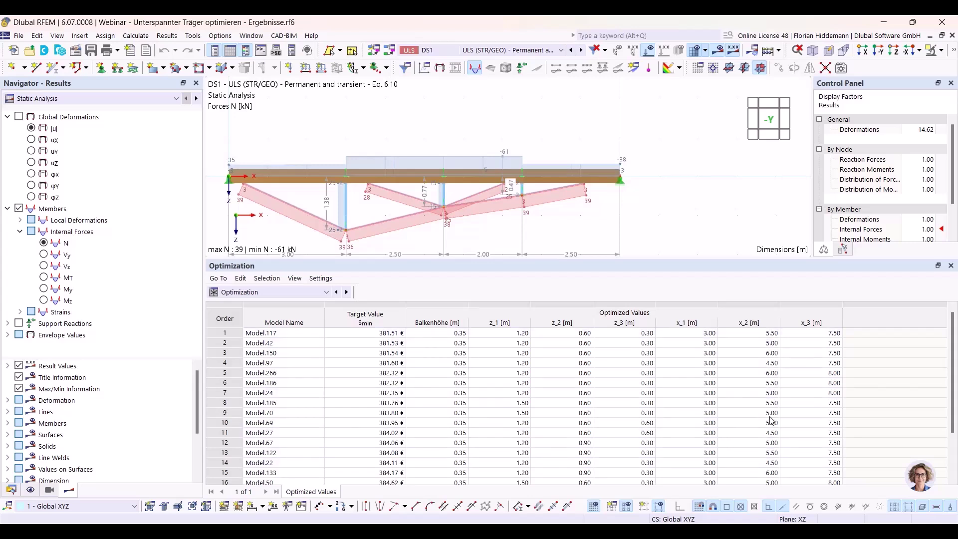
pyautogui.moveTo(541, 133); pyautogui.dragTo(581, 128, button='middle')
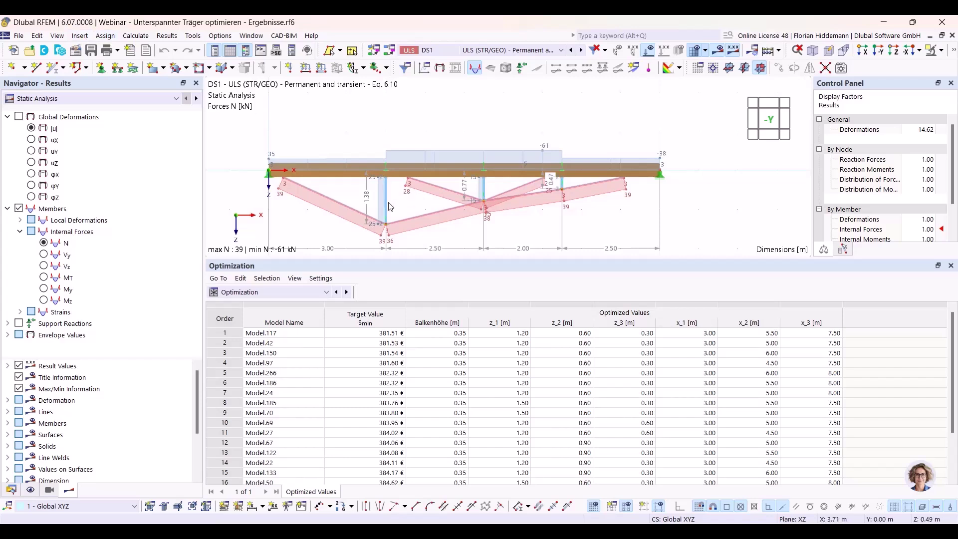
pyautogui.moveTo(702, 203); pyautogui.dragTo(726, 179, button='middle')
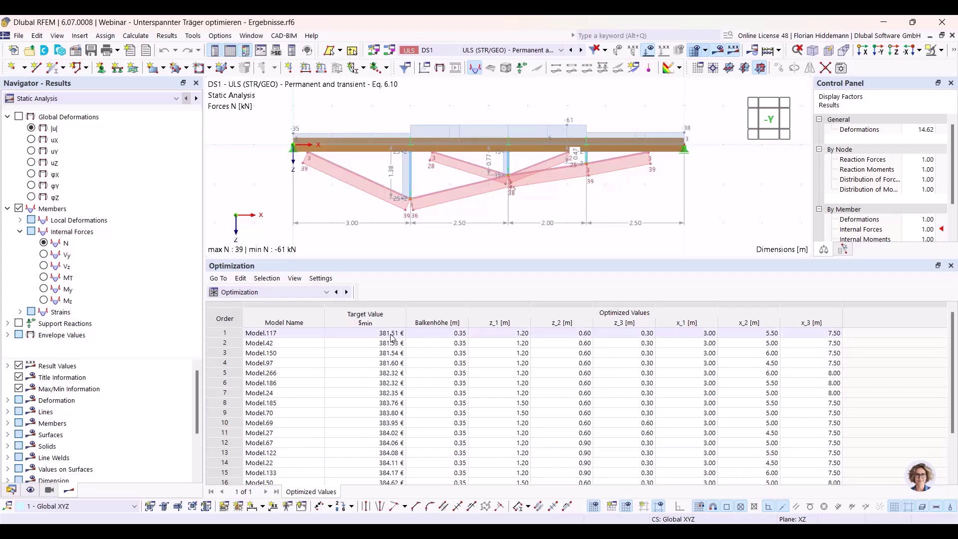
pyautogui.click(380, 342)
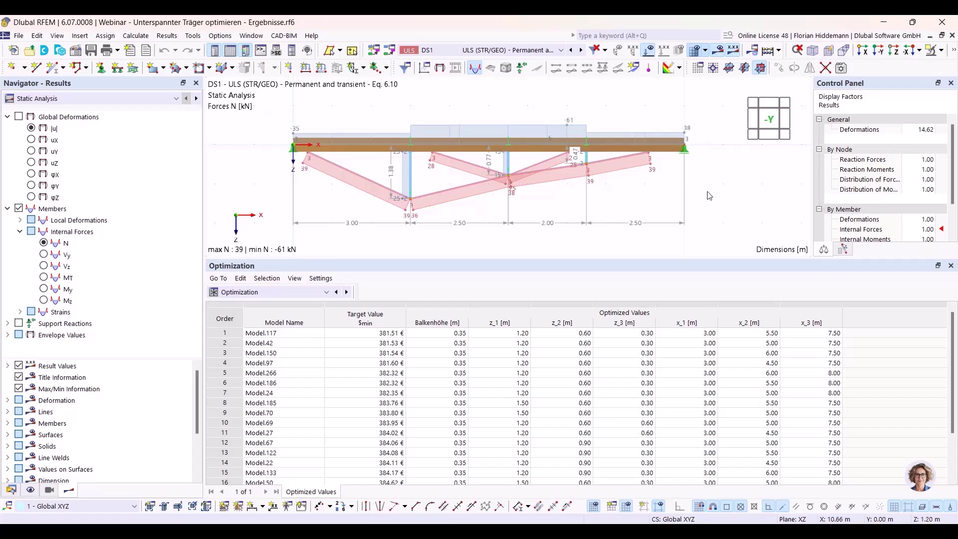
pyautogui.scroll(2, 706, 187)
pyautogui.moveTo(706, 187); pyautogui.dragTo(755, 188, button='middle')
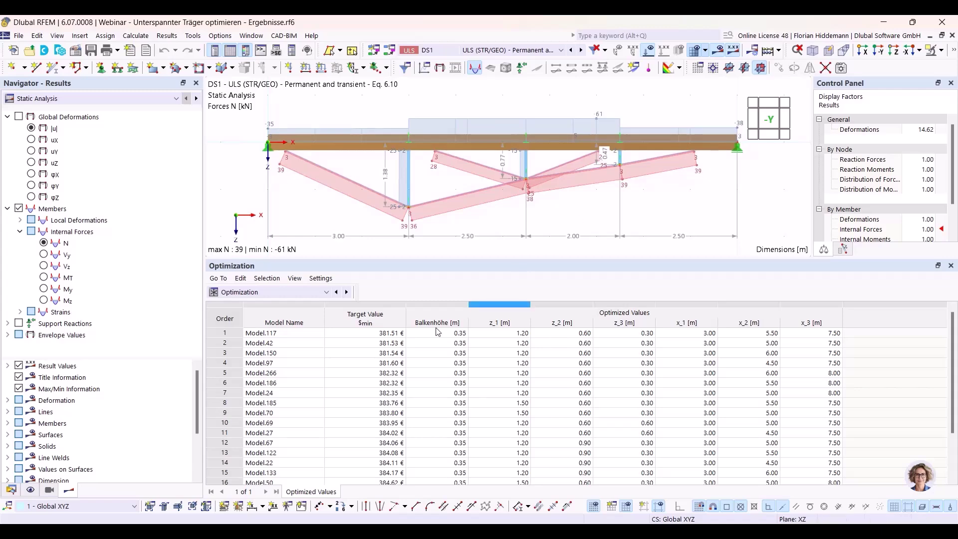
# Step: Load ranked variants one after another from Model.42 down to Model.22 and compare their strut positions and heights
pyautogui.click(285, 343)
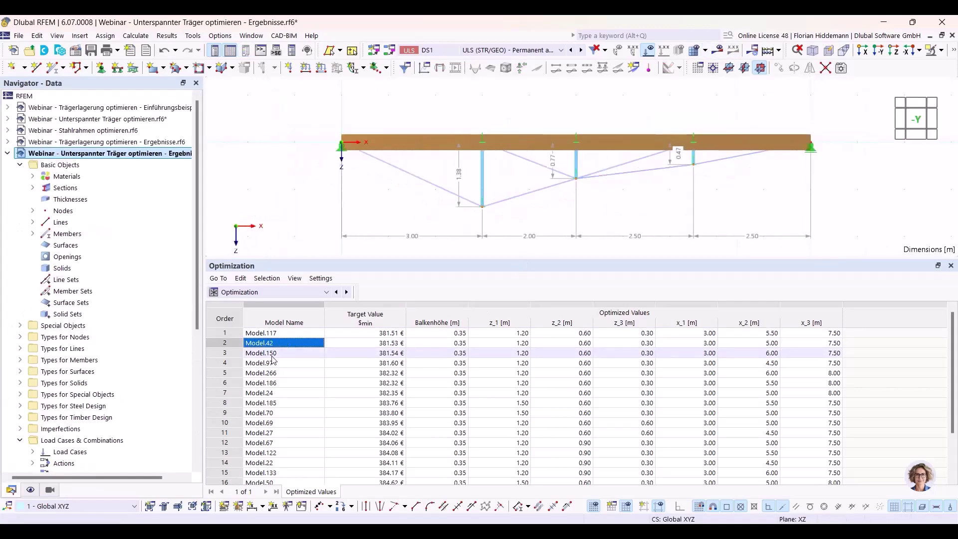
pyautogui.click(272, 354)
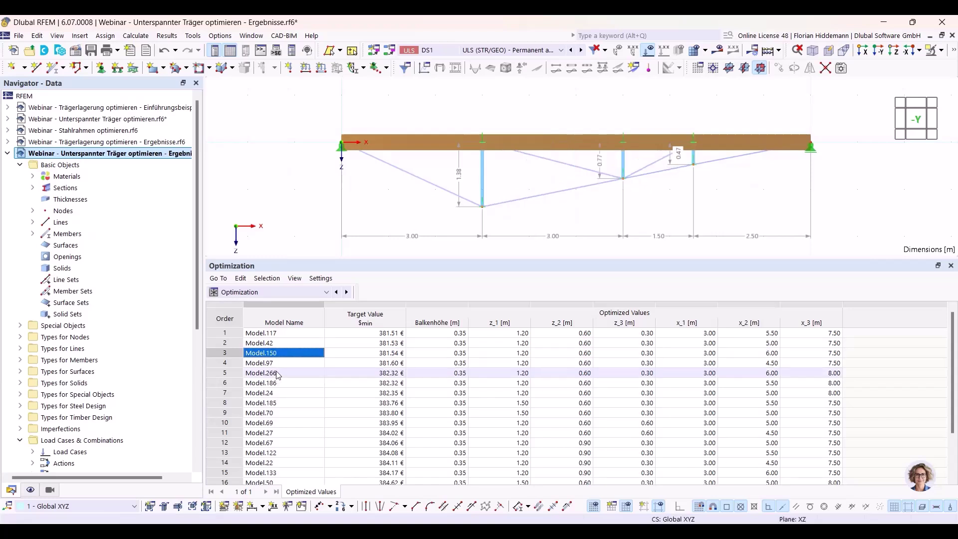
pyautogui.click(275, 378)
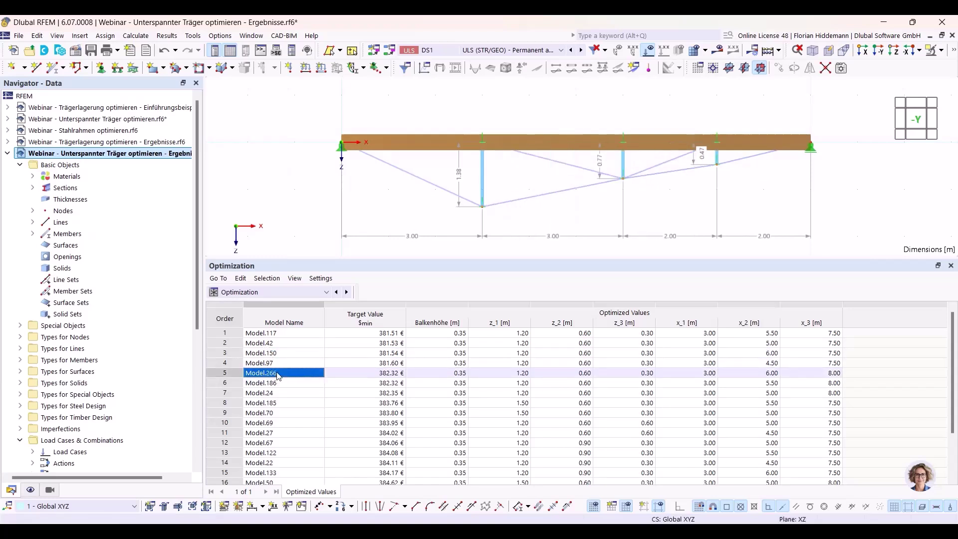
pyautogui.click(281, 383)
pyautogui.click(283, 395)
pyautogui.click(281, 404)
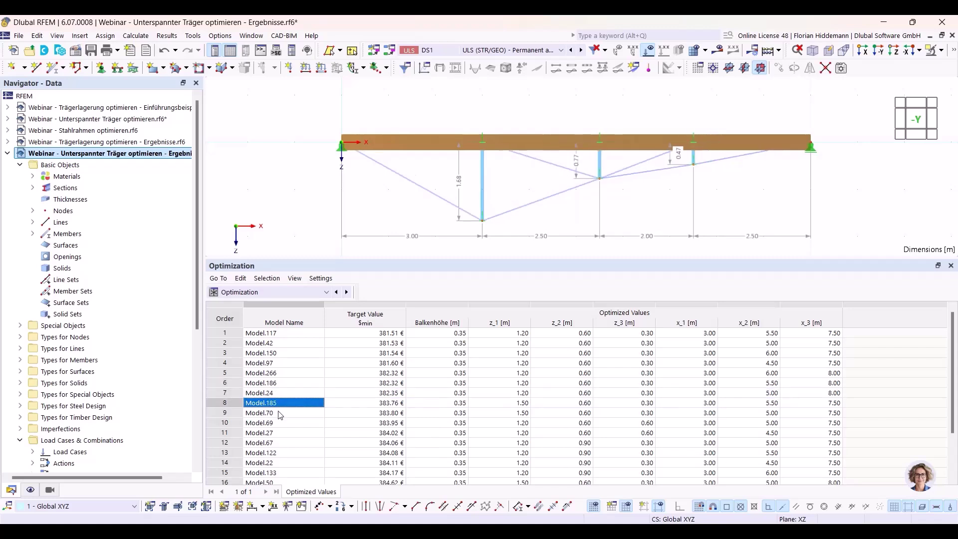
pyautogui.click(279, 414)
pyautogui.click(280, 421)
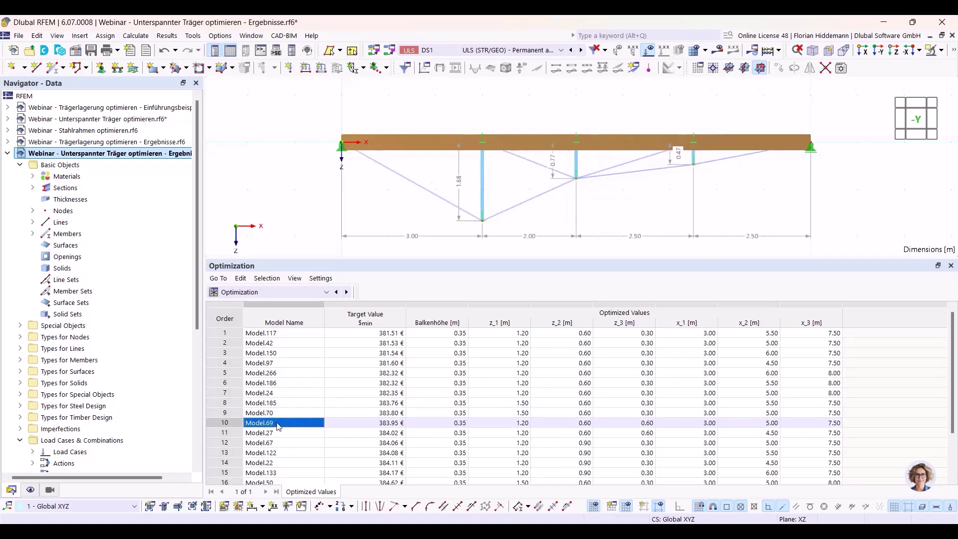
pyautogui.click(279, 433)
pyautogui.click(279, 442)
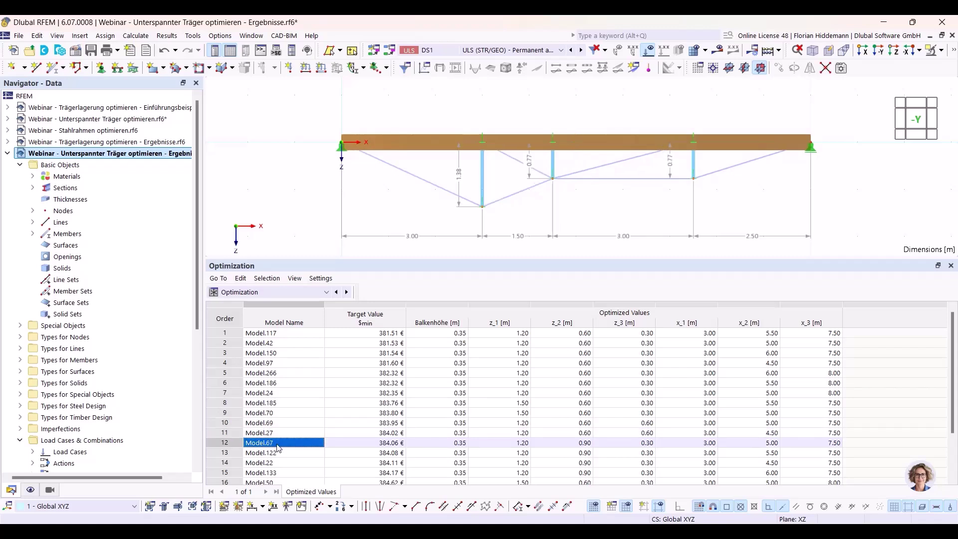
pyautogui.click(278, 454)
pyautogui.click(278, 463)
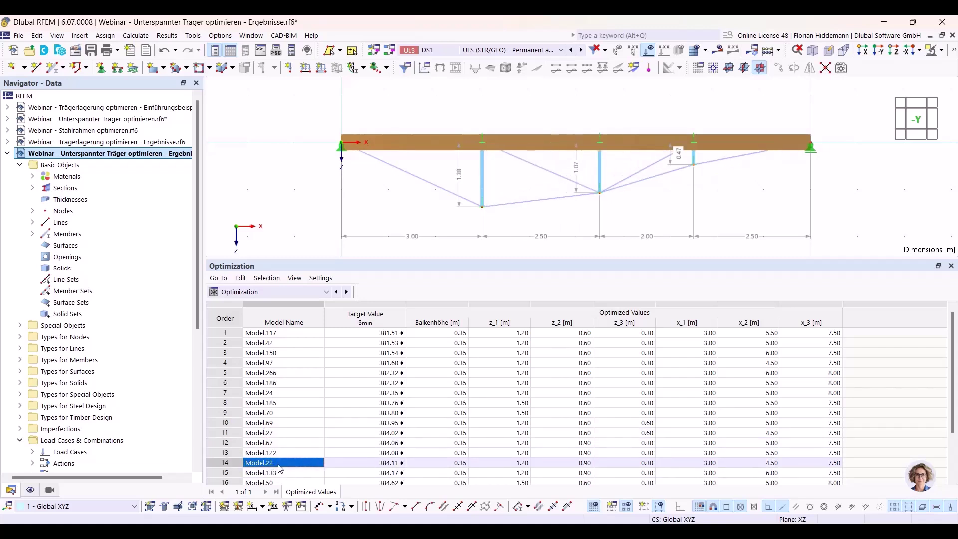
# Step: Go back up through the variants from Model.69 and load the top-ranked variant Model.117
pyautogui.click(292, 423)
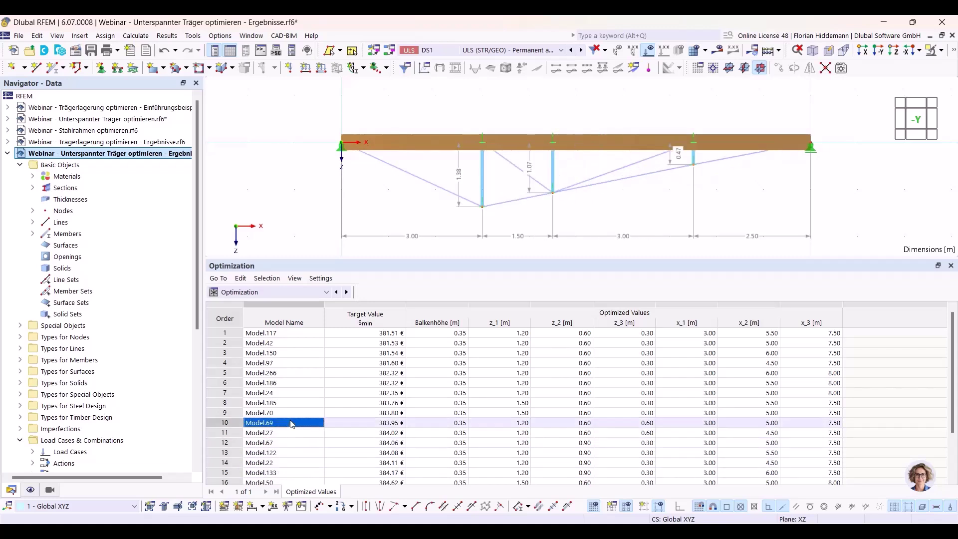
pyautogui.click(287, 392)
pyautogui.click(288, 383)
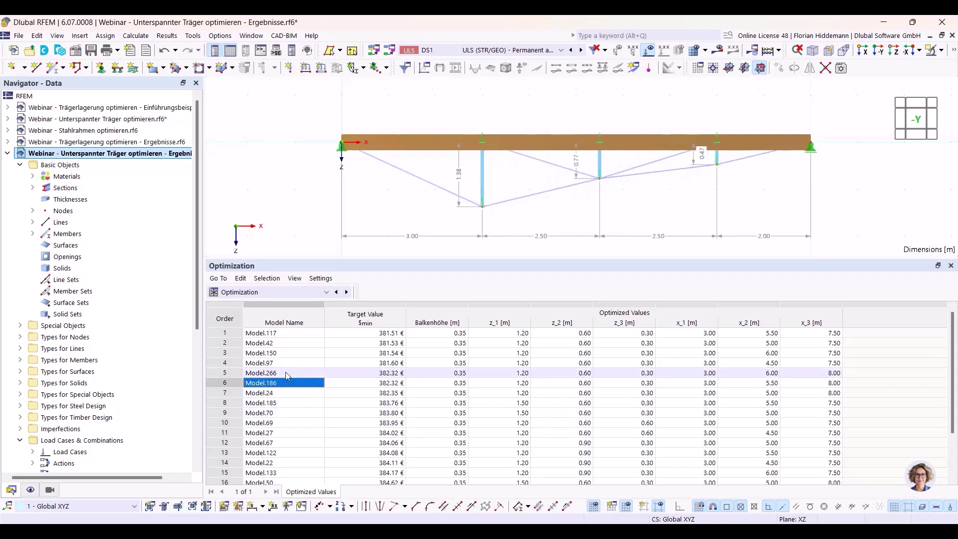
pyautogui.click(287, 373)
pyautogui.click(288, 363)
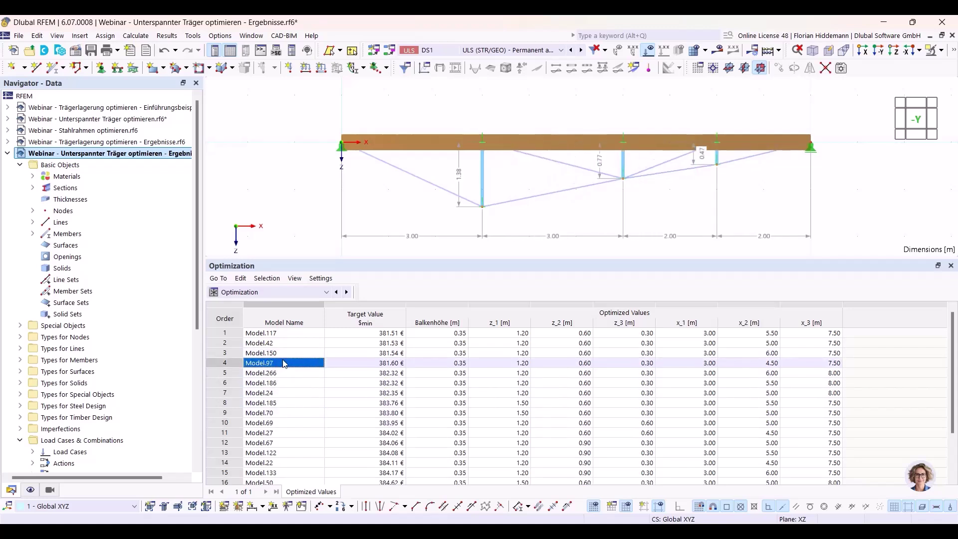
pyautogui.click(284, 354)
pyautogui.click(288, 343)
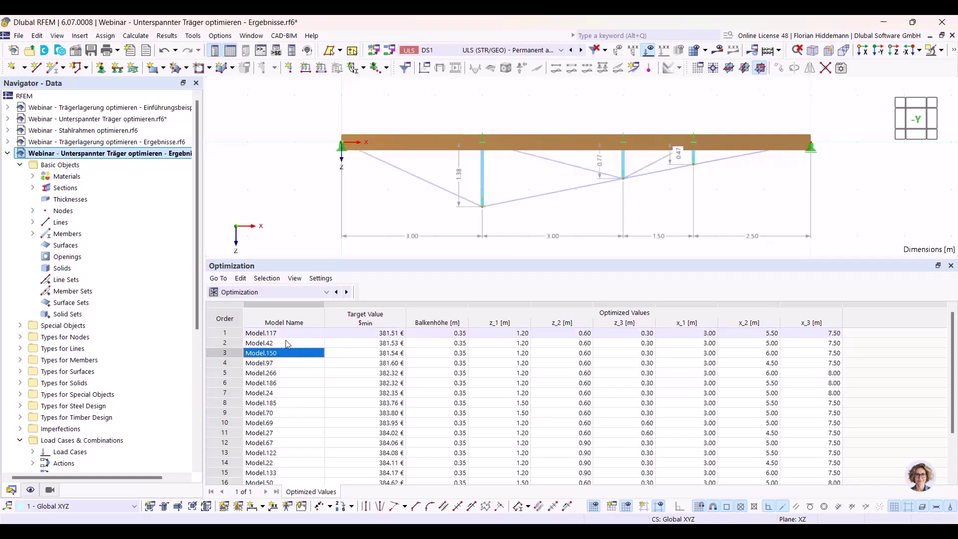
pyautogui.click(288, 334)
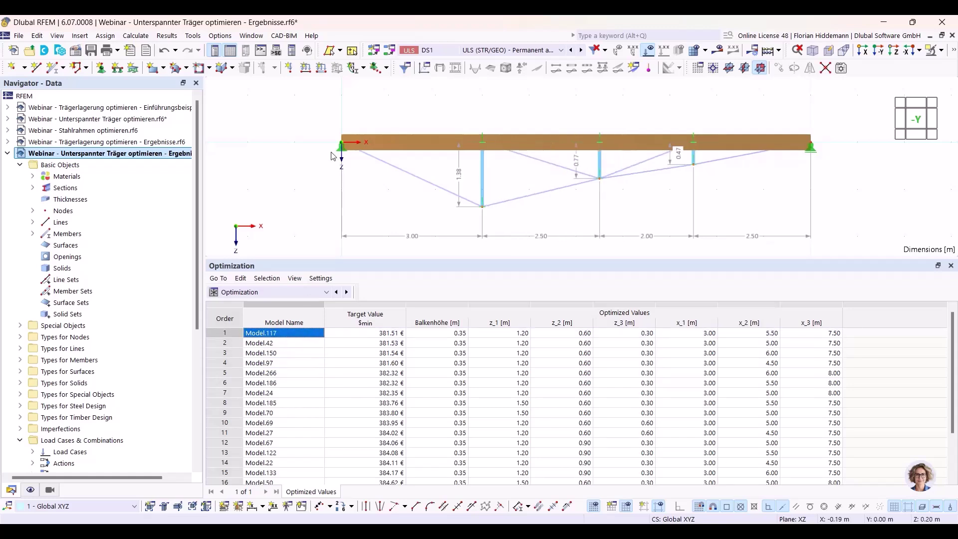
# Step: Calculate the results of the loaded variant and display the Design Overview table
pyautogui.press('F5')
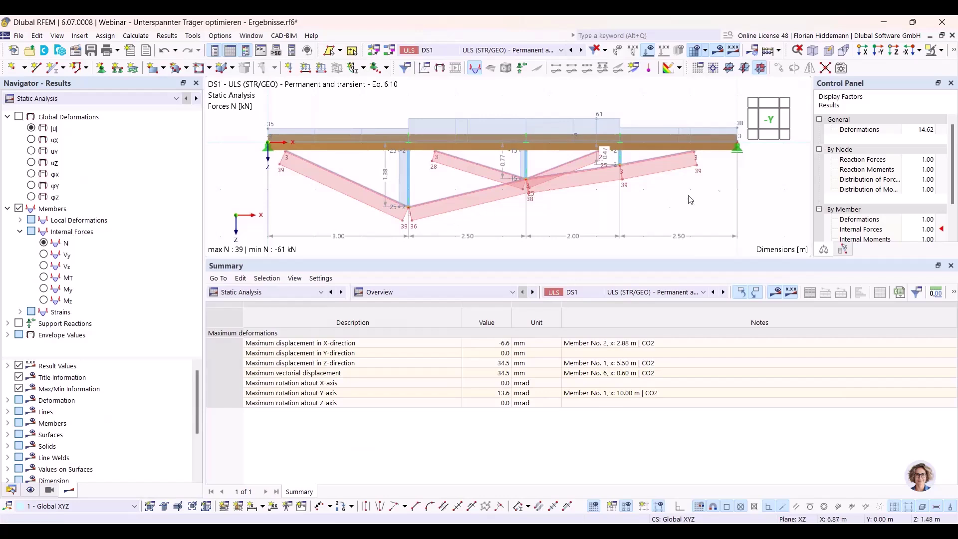
pyautogui.moveTo(631, 259); pyautogui.dragTo(631, 299)
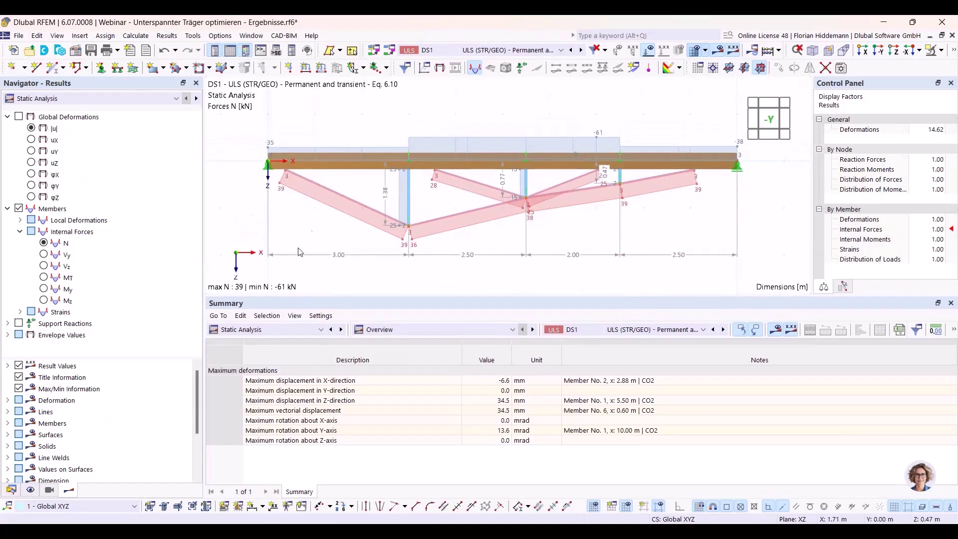
pyautogui.click(308, 333)
pyautogui.click(263, 450)
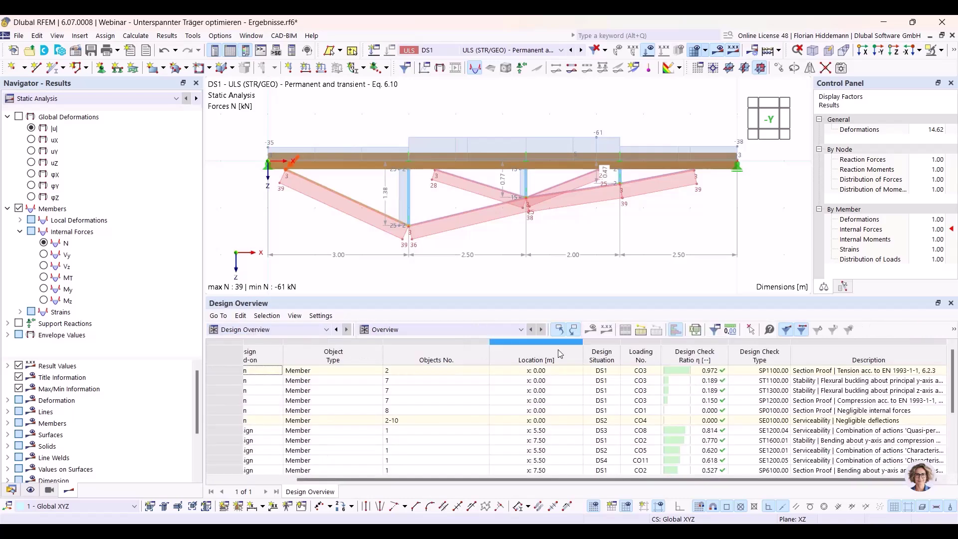
# Step: Enlarge the Design Overview table and examine the steel and timber design check ratios of the members
pyautogui.moveTo(583, 297); pyautogui.dragTo(583, 260)
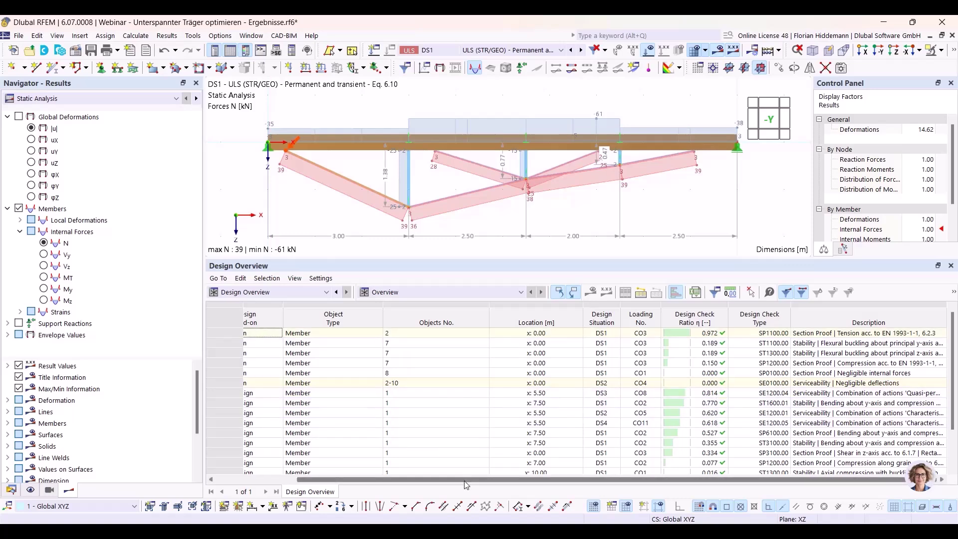
pyautogui.hscroll(-2, 349, 439)
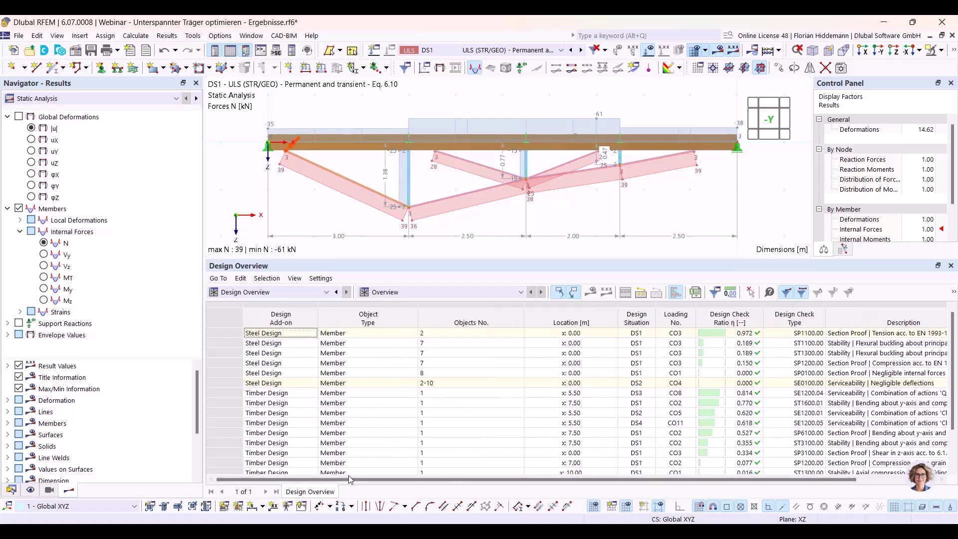
pyautogui.hscroll(1, 549, 399)
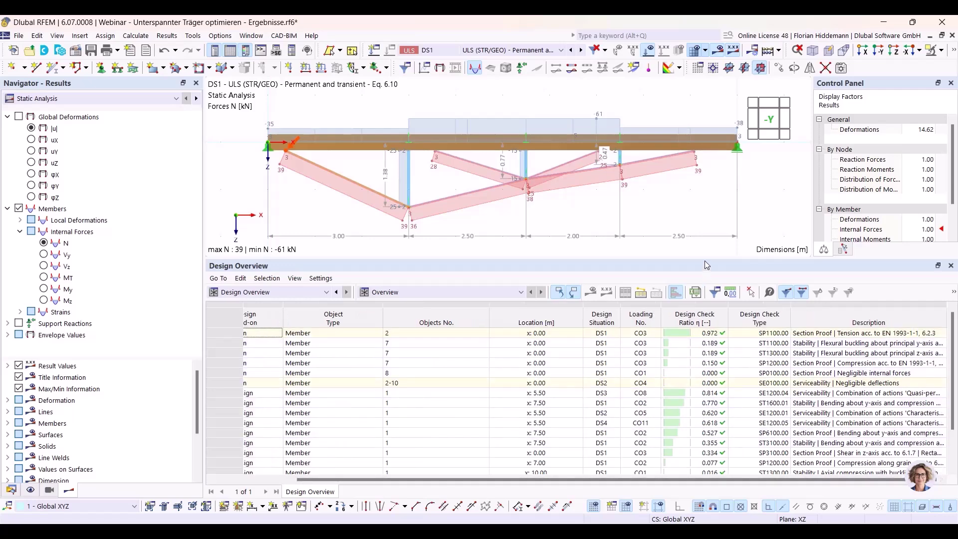
# Step: Shrink the Design Overview table and switch to the PowerPoint presentation to read the Today's models slide
pyautogui.moveTo(704, 257); pyautogui.dragTo(704, 284)
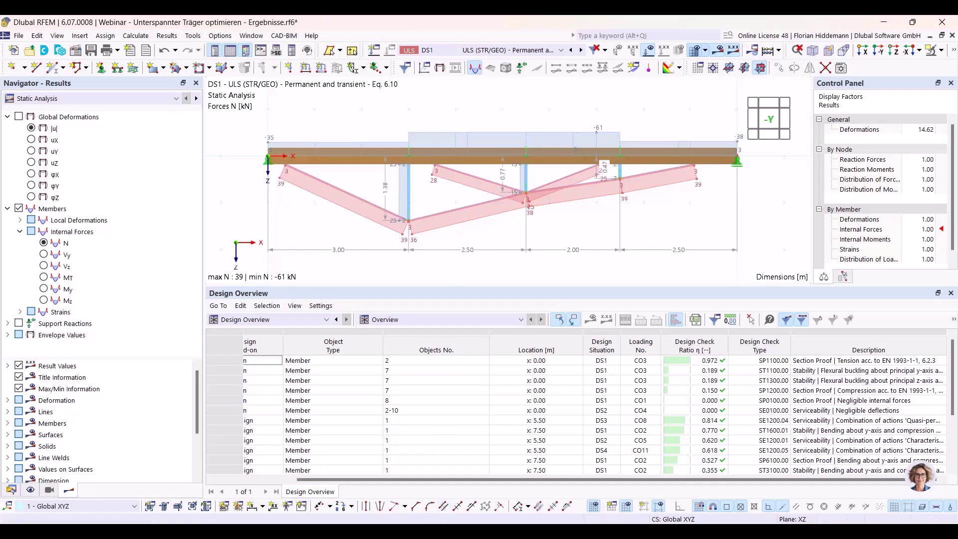
pyautogui.moveTo(352, 531)
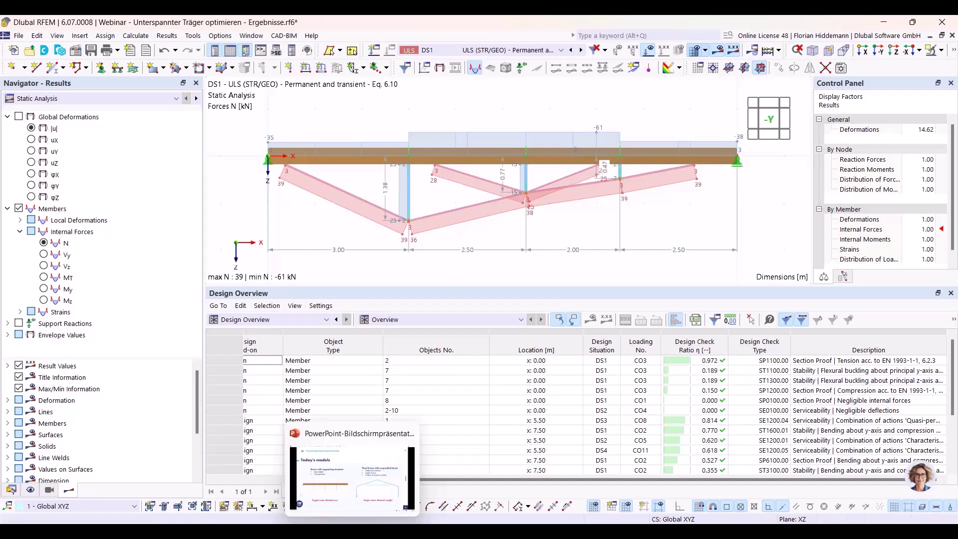
pyautogui.click(353, 531)
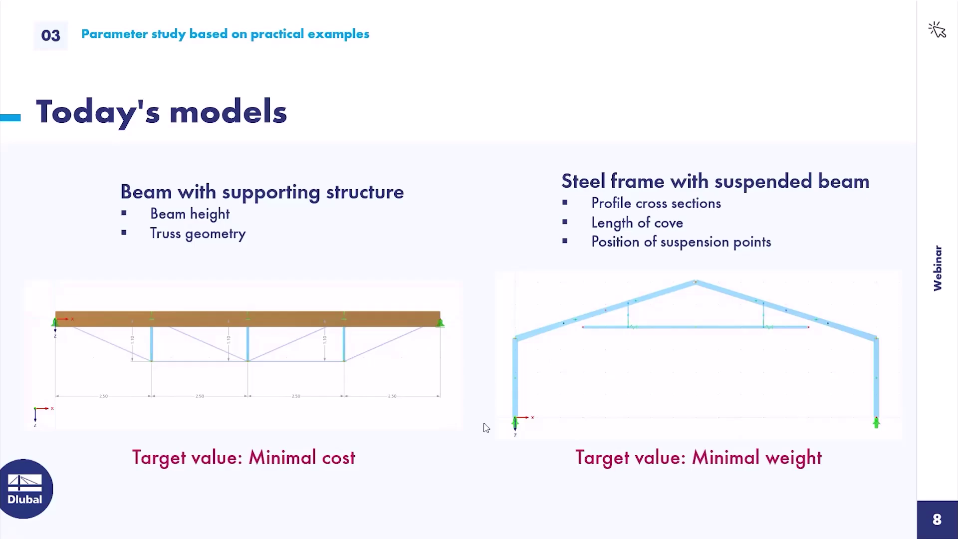
# Step: Switch back to RFEM, activate the model Webinar - Stahlrahmen optimieren.rf6 and enlarge its graphics area by shrinking the Materials table
pyautogui.moveTo(398, 537)
pyautogui.click(398, 504)
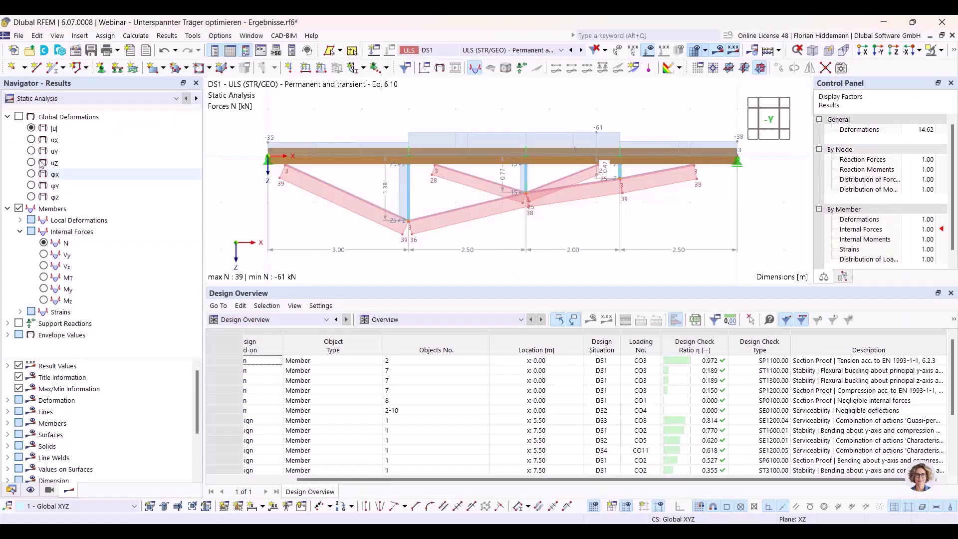
pyautogui.click(20, 491)
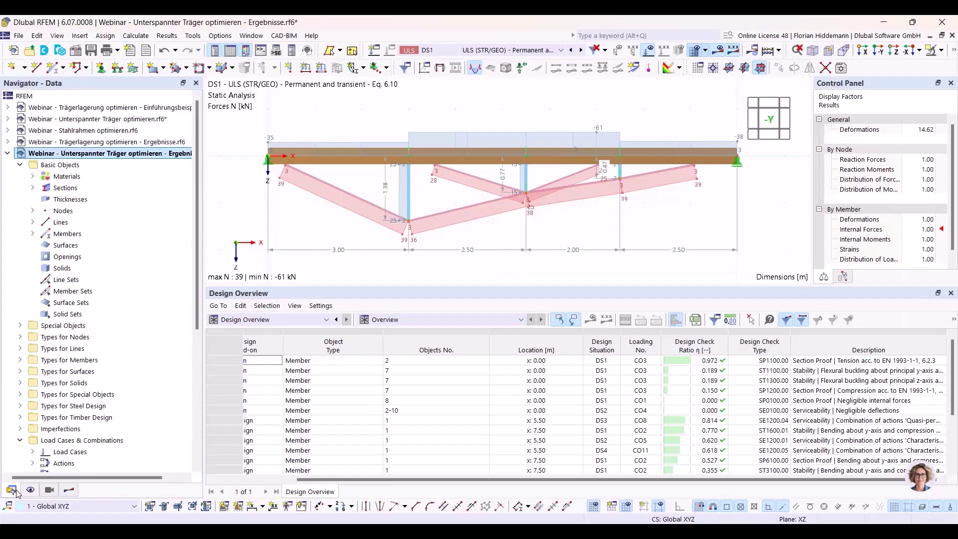
pyautogui.click(8, 152)
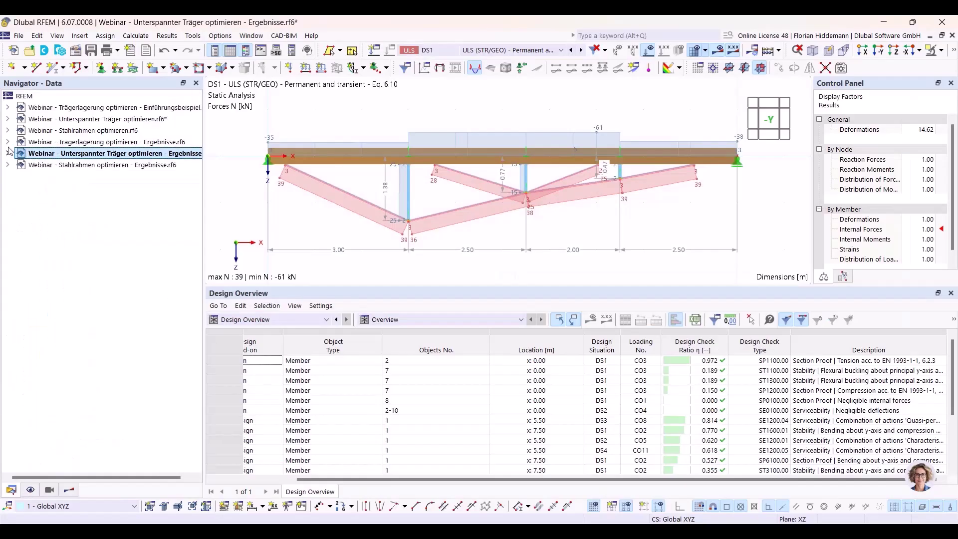
pyautogui.doubleClick(73, 131)
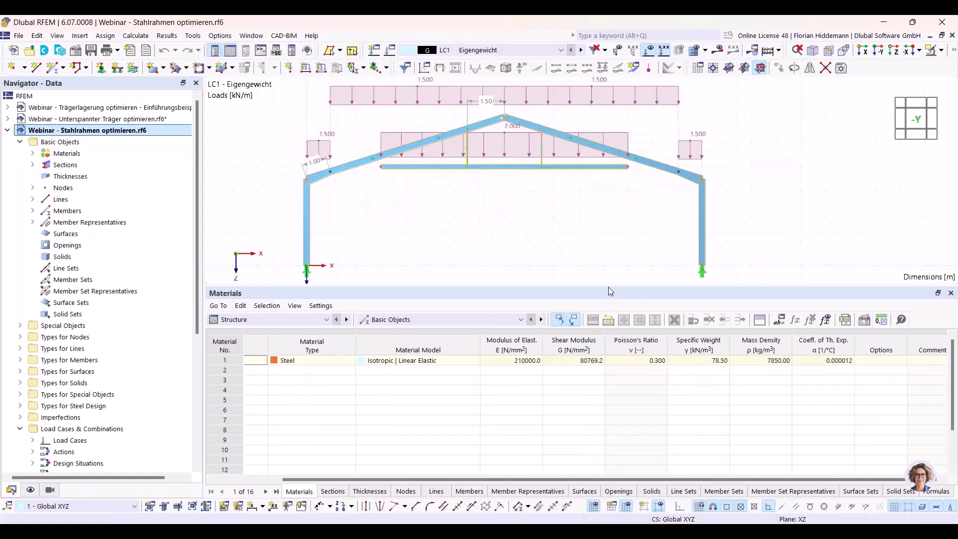
pyautogui.moveTo(609, 291); pyautogui.dragTo(609, 366)
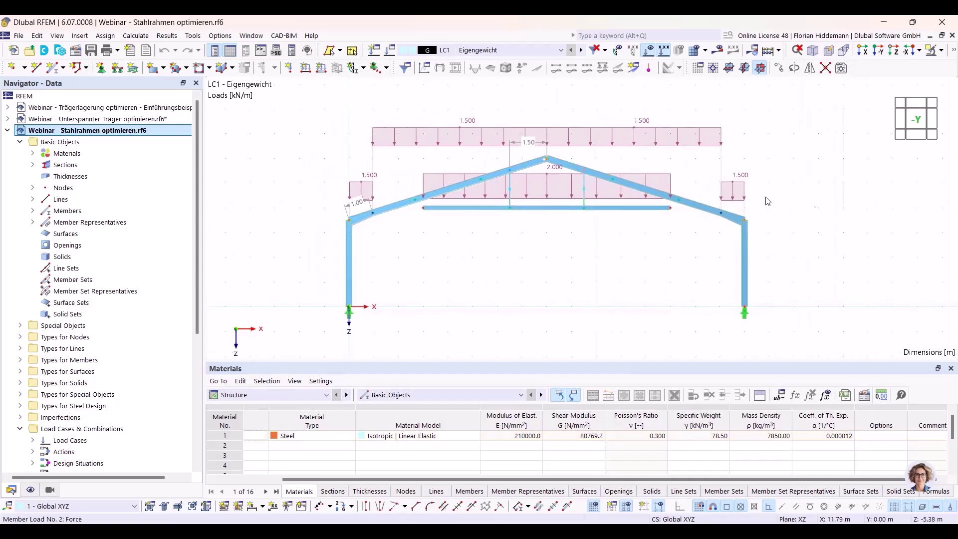
# Step: Examine the steel frame in 3D, including its columns, haunched rafters, ridge, and suspended beam with hangers
pyautogui.keyDown('ctrl'); pyautogui.moveTo(802, 183); pyautogui.dragTo(744, 213, button='middle'); pyautogui.keyUp('ctrl')
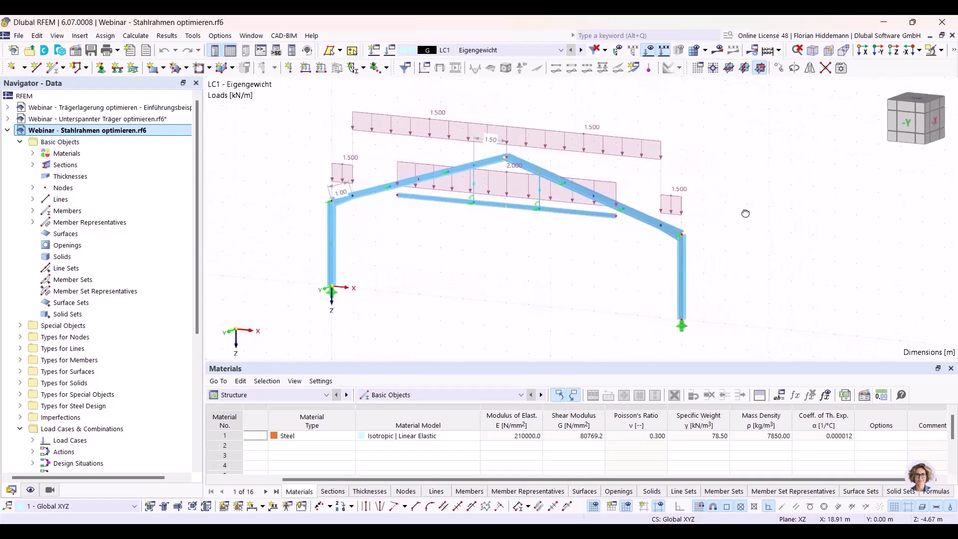
pyautogui.scroll(2, 513, 200)
pyautogui.keyDown('ctrl'); pyautogui.moveTo(513, 201); pyautogui.dragTo(704, 206, button='middle'); pyautogui.keyUp('ctrl')
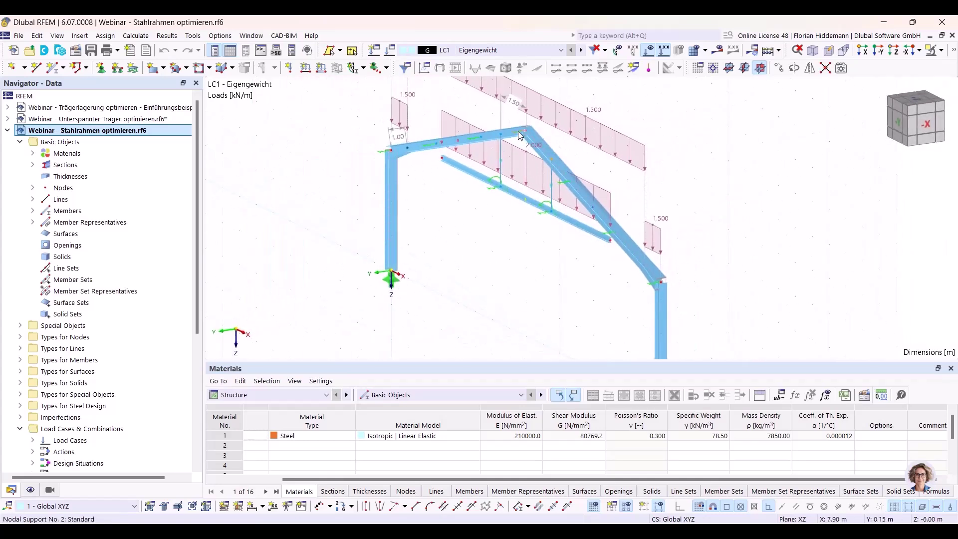
pyautogui.scroll(4, 519, 134)
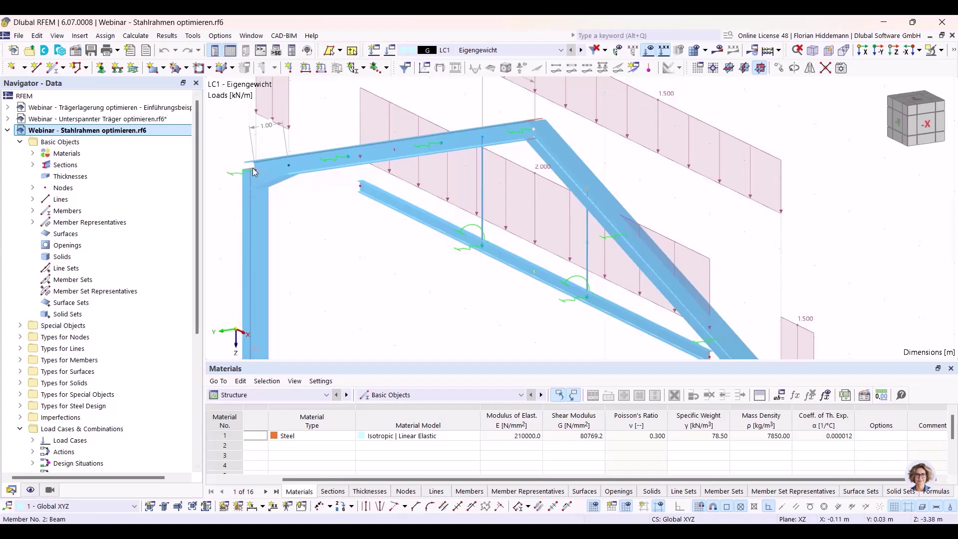
pyautogui.scroll(-1, 477, 211)
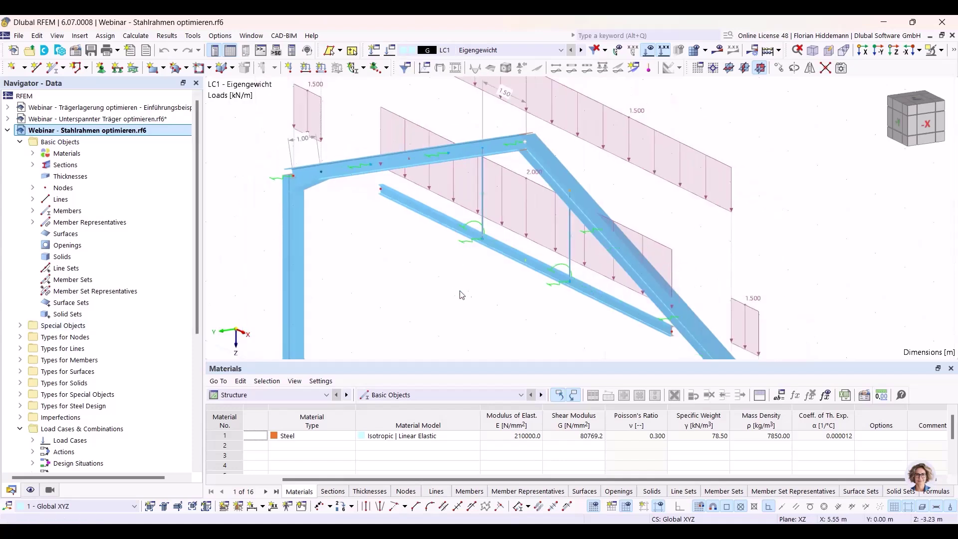
pyautogui.moveTo(523, 293); pyautogui.dragTo(515, 258, button='middle')
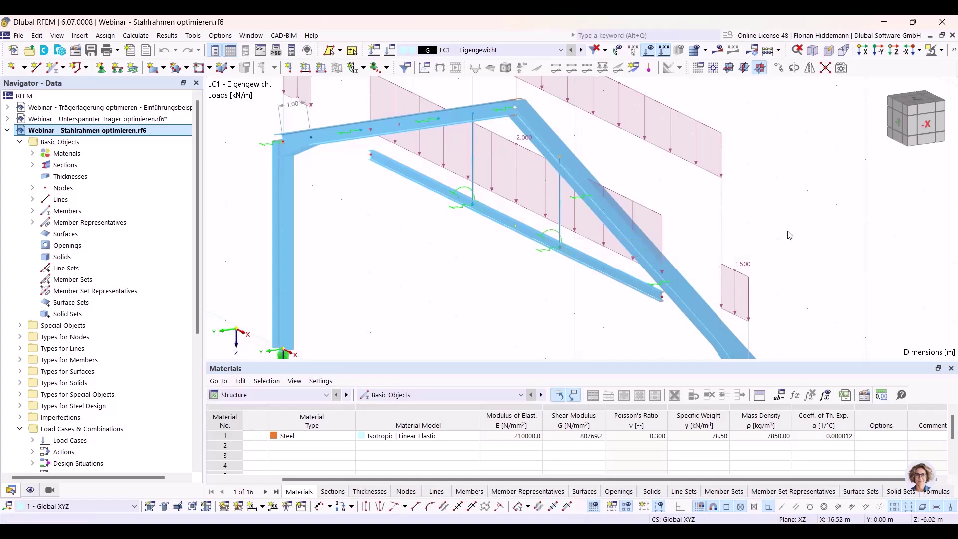
pyautogui.scroll(-1, 786, 237)
pyautogui.moveTo(807, 290); pyautogui.dragTo(800, 270, button='middle')
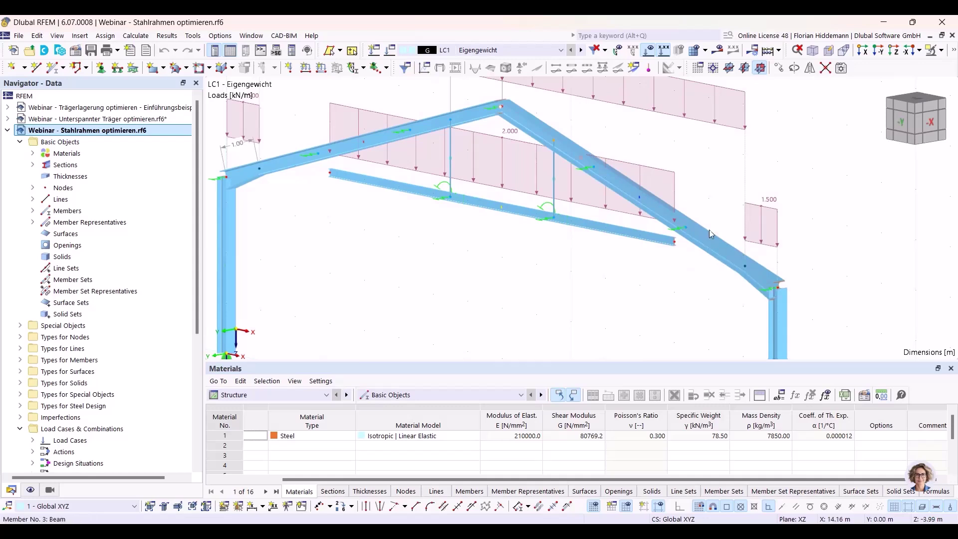
pyautogui.scroll(-1, 454, 163)
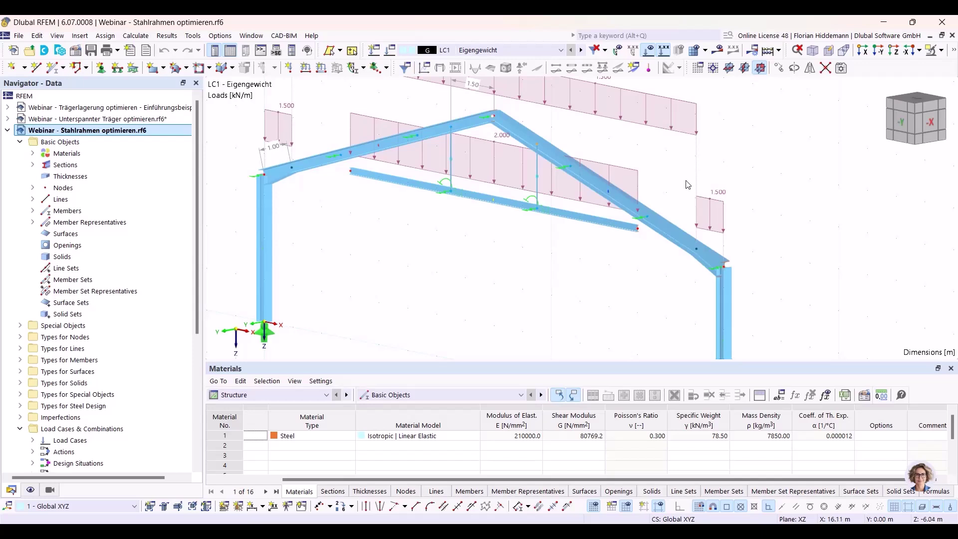
pyautogui.keyDown('ctrl'); pyautogui.moveTo(512, 236); pyautogui.dragTo(560, 235, button='middle'); pyautogui.keyUp('ctrl')
# Step: Show the steel frame in the reverse Y-direction and inspect the whole frame with its suspended beam
pyautogui.click(879, 50)
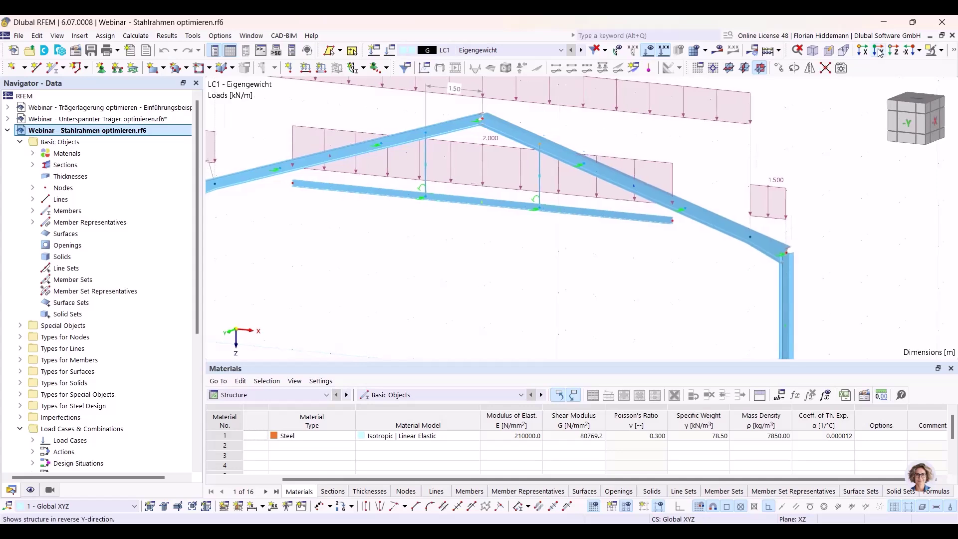
pyautogui.scroll(1, 598, 259)
pyautogui.moveTo(672, 251); pyautogui.dragTo(623, 258, button='middle')
pyautogui.scroll(-2, 623, 258)
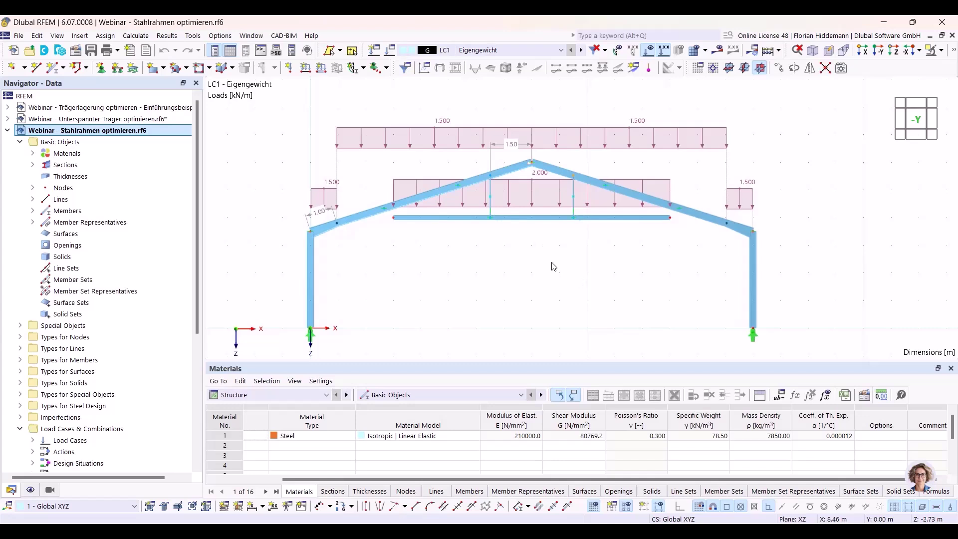
pyautogui.scroll(1, 553, 265)
pyautogui.scroll(-1, 555, 252)
pyautogui.moveTo(547, 259); pyautogui.dragTo(588, 254, button='middle')
pyautogui.scroll(1, 550, 245)
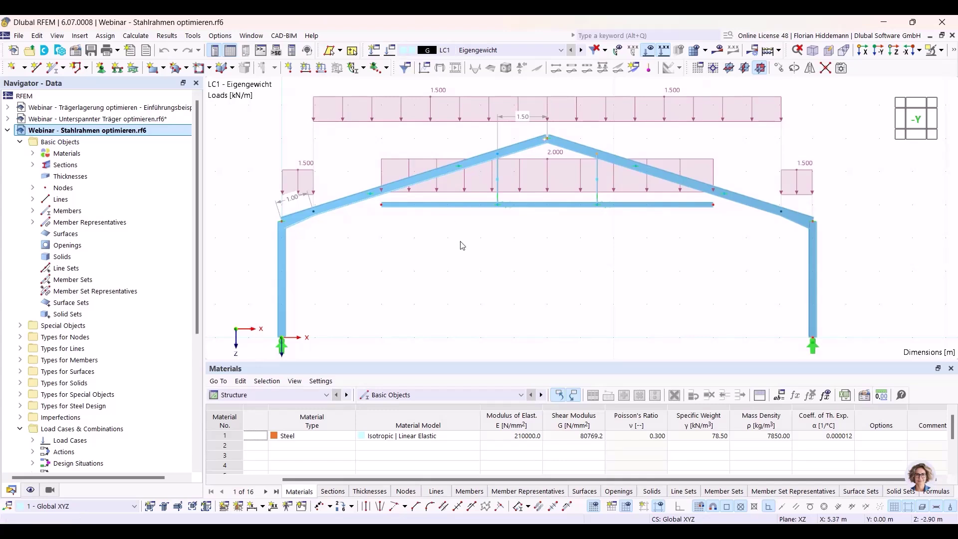
pyautogui.scroll(-1, 596, 196)
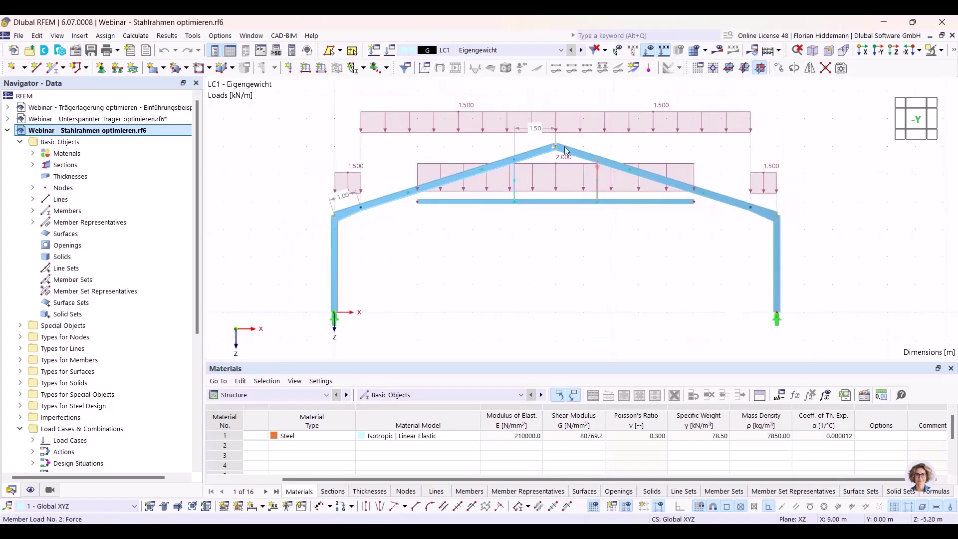
# Step: Review the load case list, keep LC1 Eigengewicht and inspect the suspended beam's load and the hanger's node on the rafter
pyautogui.click(526, 50)
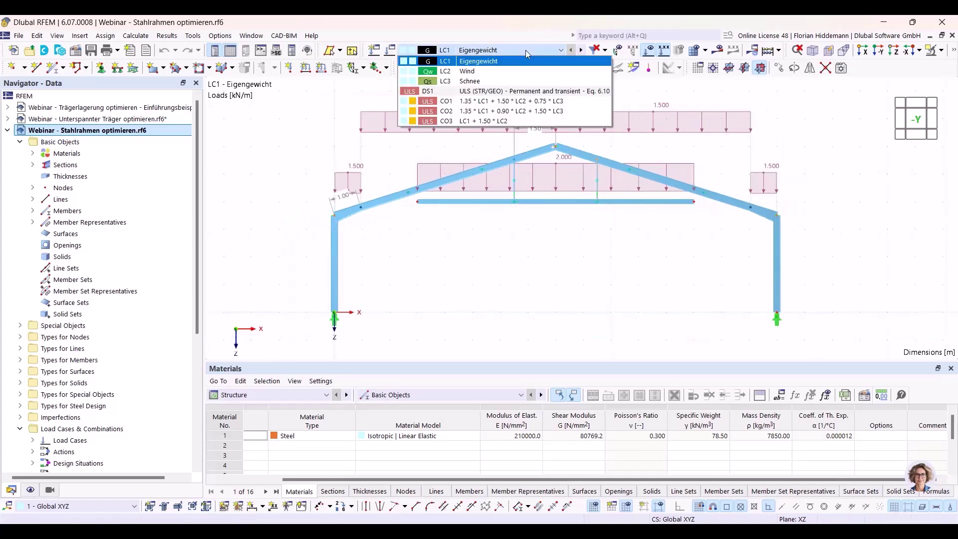
pyautogui.click(475, 66)
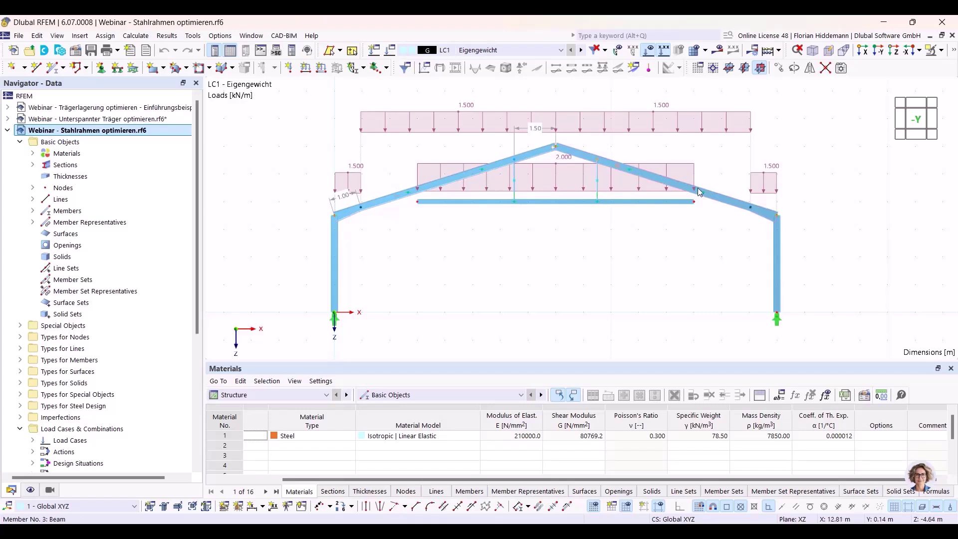
pyautogui.scroll(3, 544, 211)
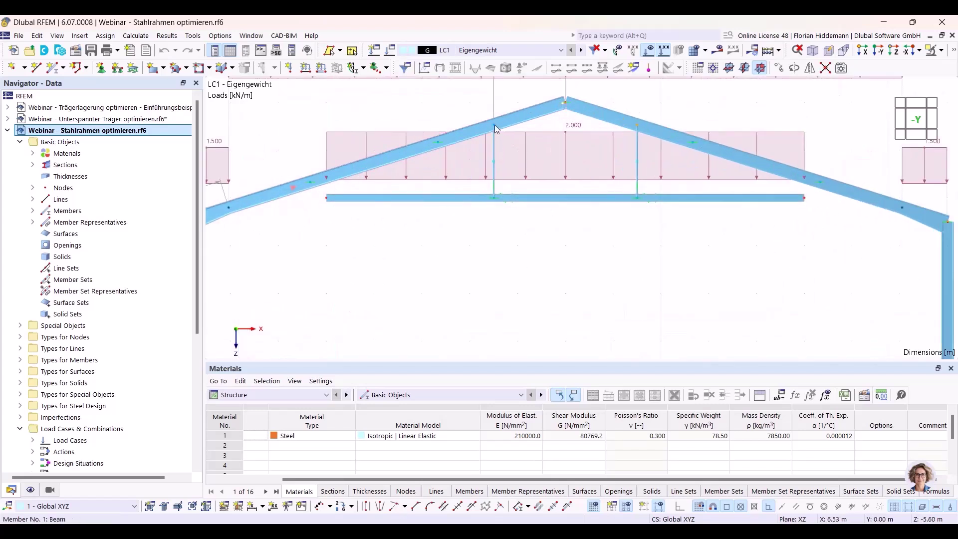
pyautogui.moveTo(494, 183)
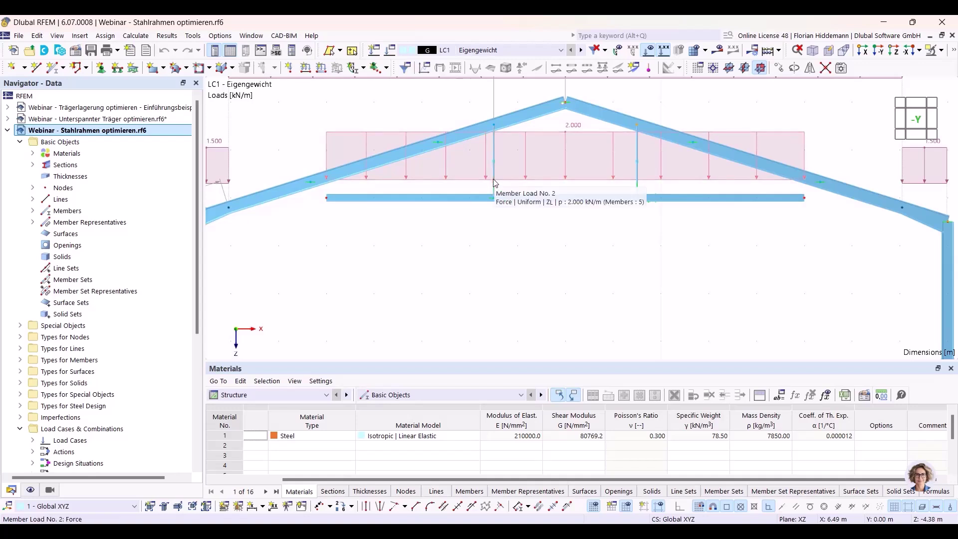
pyautogui.moveTo(495, 129)
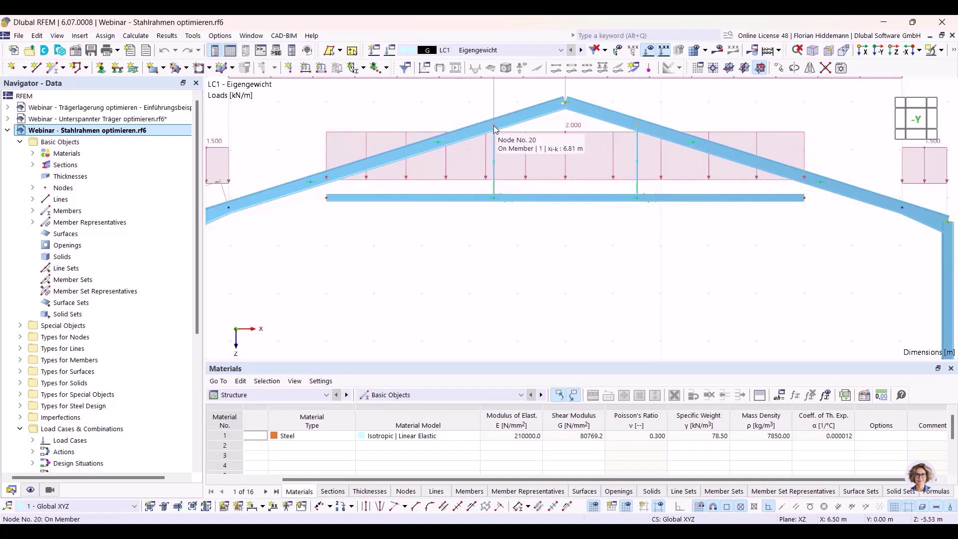
pyautogui.scroll(-3, 495, 129)
pyautogui.scroll(-2, 544, 225)
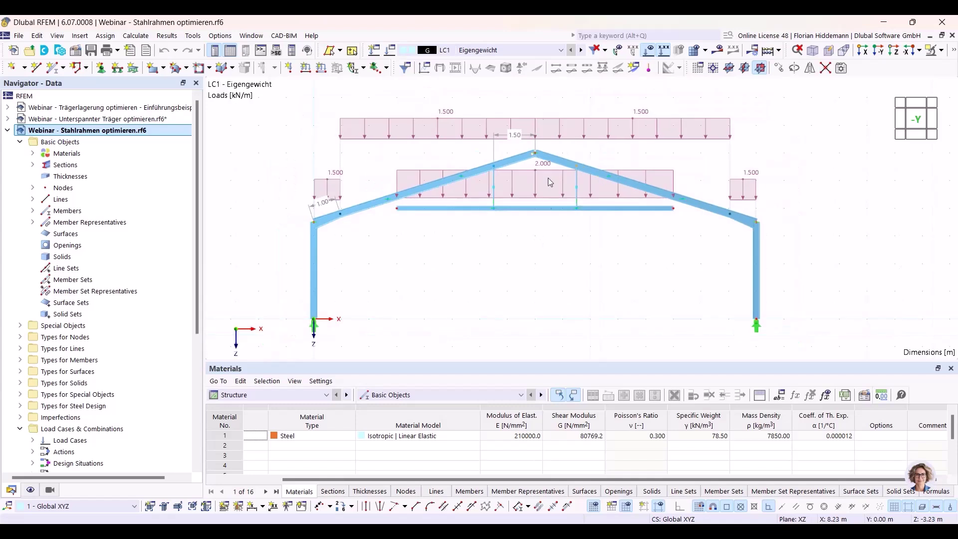
# Step: Go through load cases LC2 Wind and LC3 Schnee, load combination CO1 and design situation DS1 to examine the frame's loads
pyautogui.scroll(-1, 481, 51)
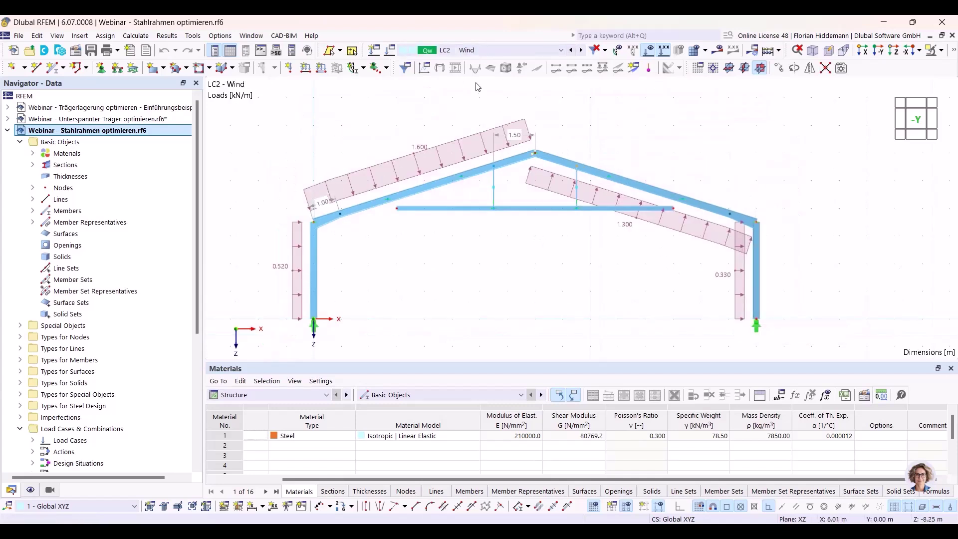
pyautogui.scroll(-1, 482, 48)
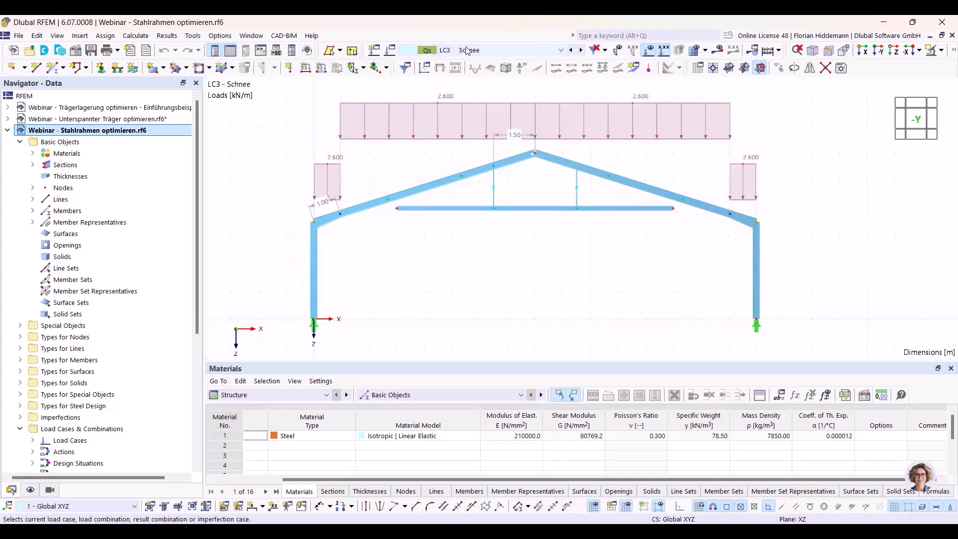
pyautogui.click(466, 50)
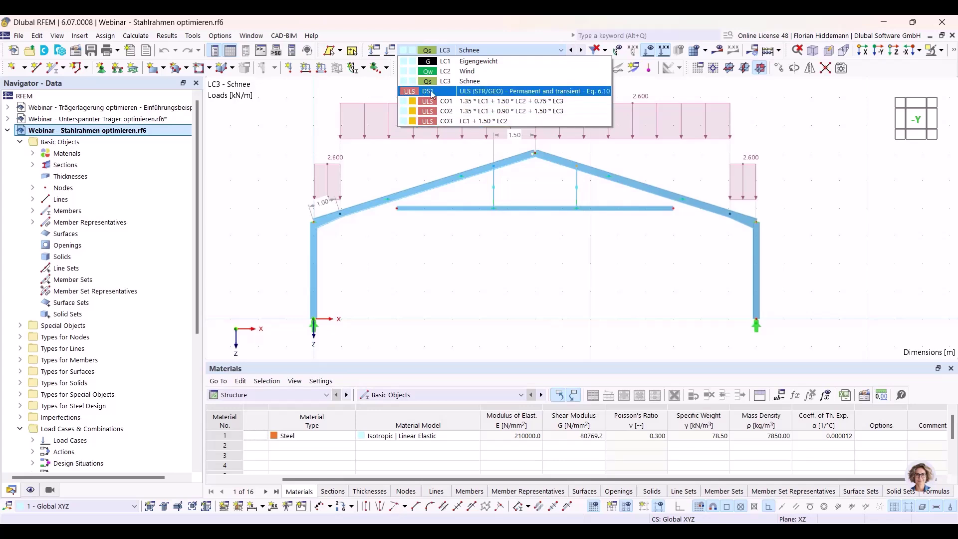
pyautogui.click(497, 103)
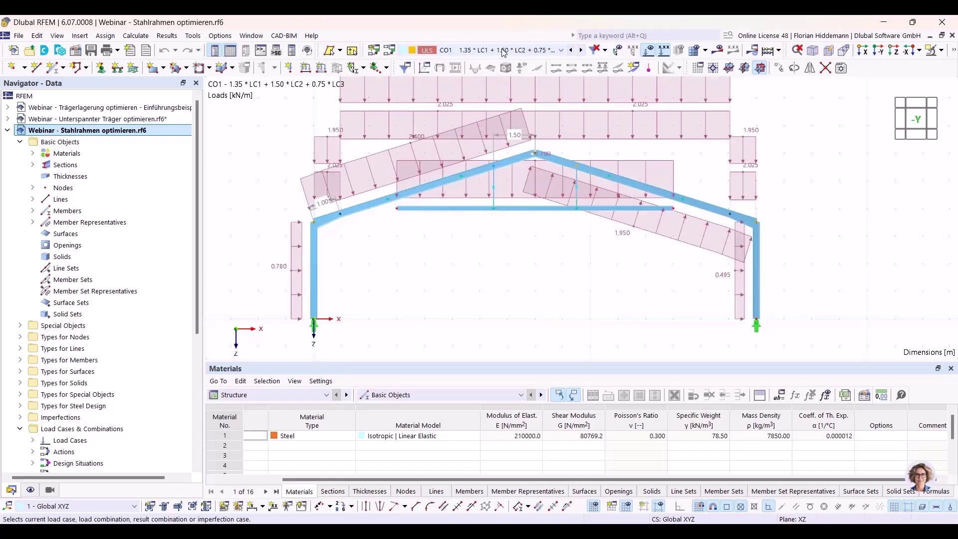
pyautogui.scroll(-1, 504, 52)
pyautogui.scroll(-4, 503, 52)
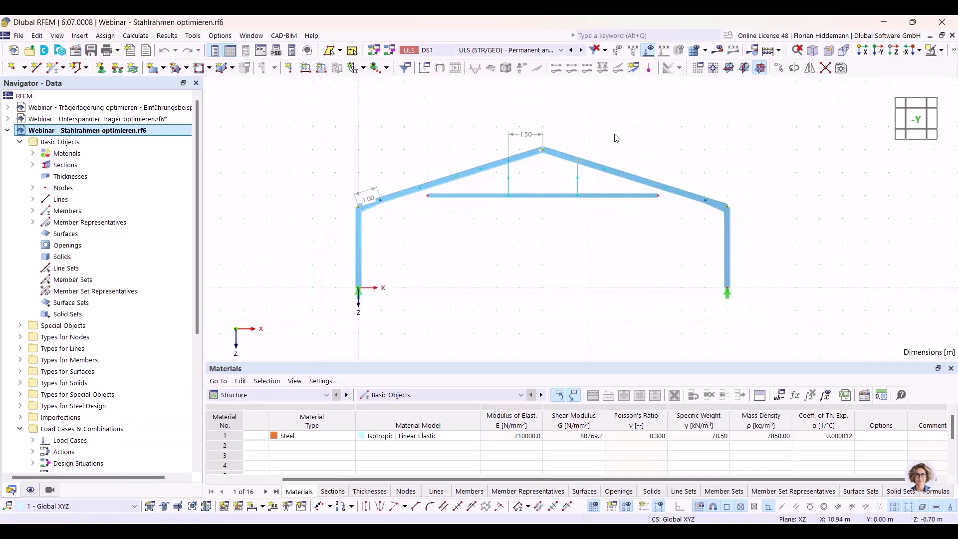
pyautogui.moveTo(588, 145); pyautogui.dragTo(576, 101, button='middle')
pyautogui.scroll(1, 569, 128)
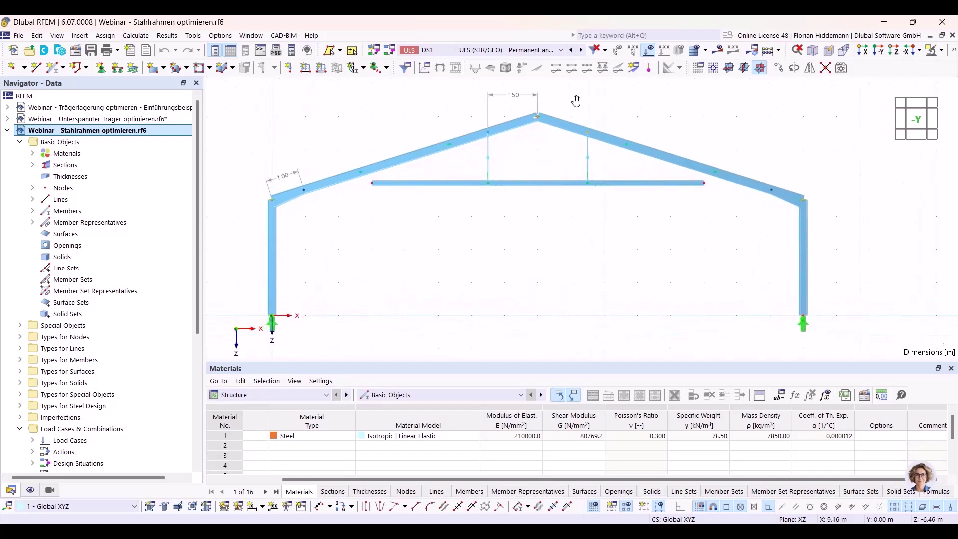
# Step: Set LC1 Eigengewicht as the current load case and hide the load display on the steel frame
pyautogui.click(514, 52)
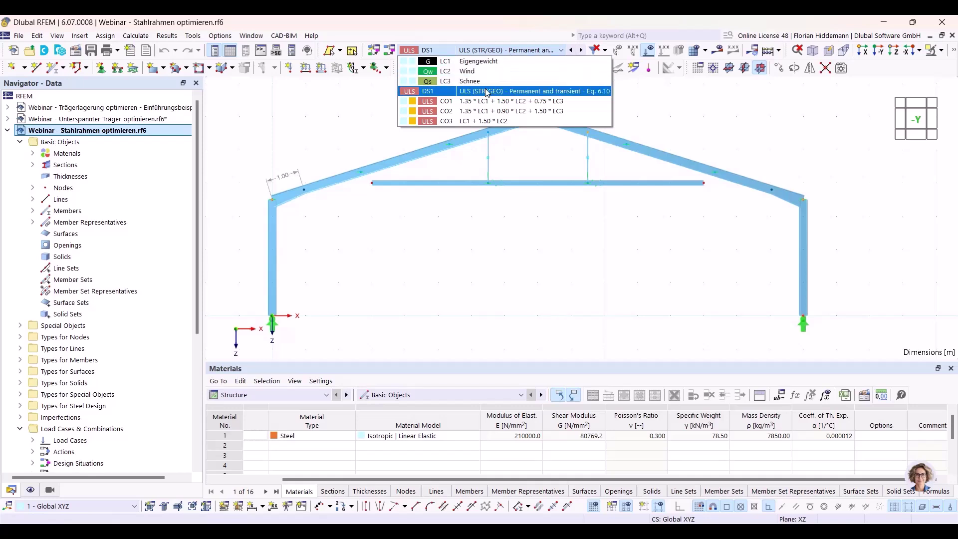
pyautogui.click(476, 61)
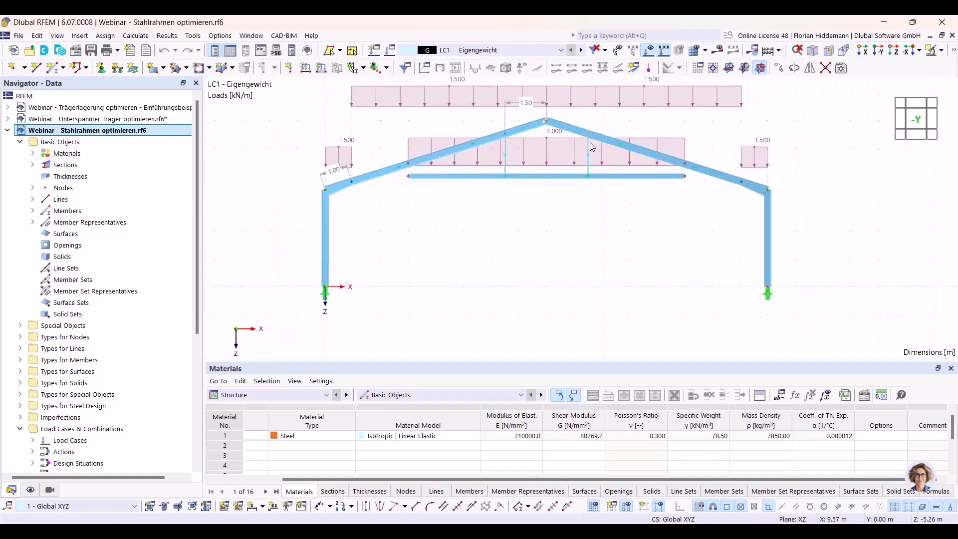
pyautogui.scroll(-2, 543, 262)
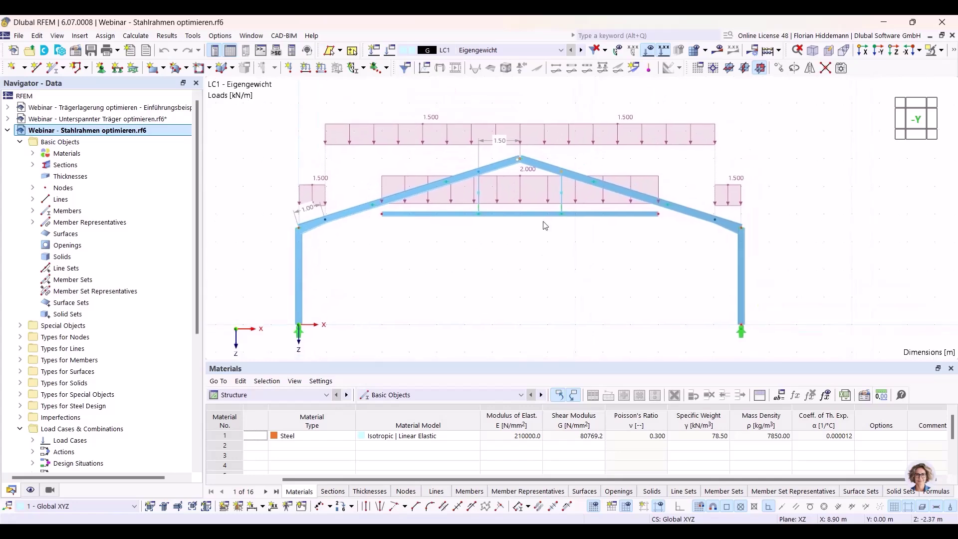
pyautogui.click(651, 52)
# Step: Open the global parameters and place their window below the roof so the frame's dimensions stay in view
pyautogui.click(37, 36)
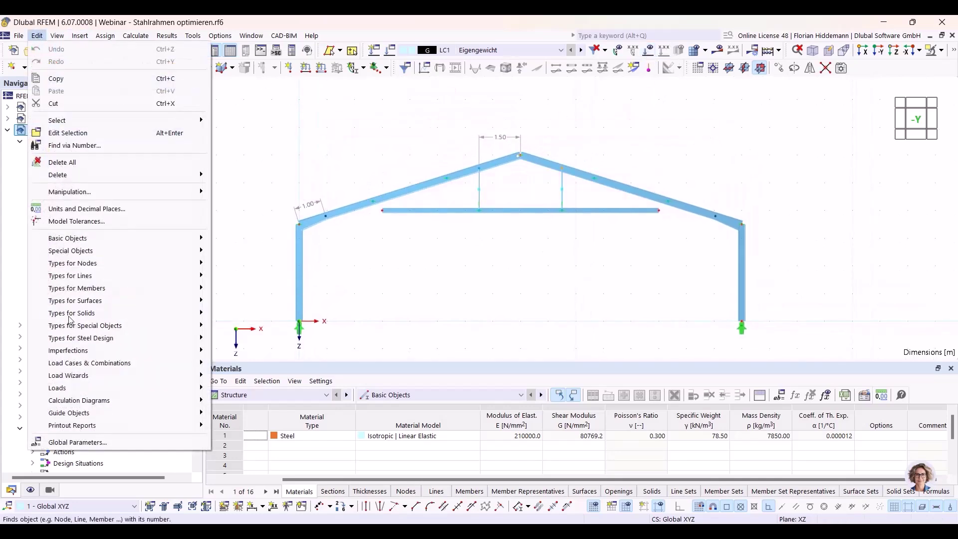
pyautogui.click(78, 443)
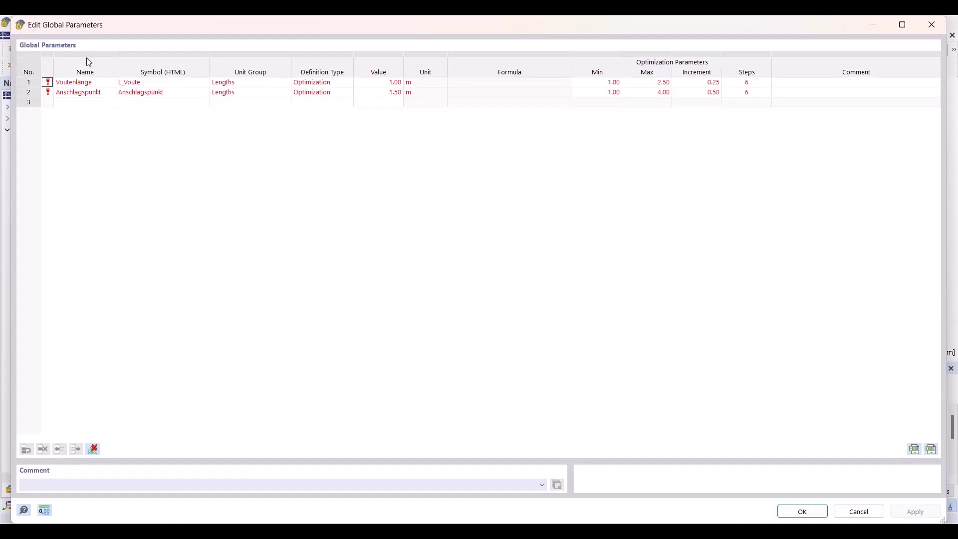
pyautogui.moveTo(97, 18); pyautogui.dragTo(105, 256)
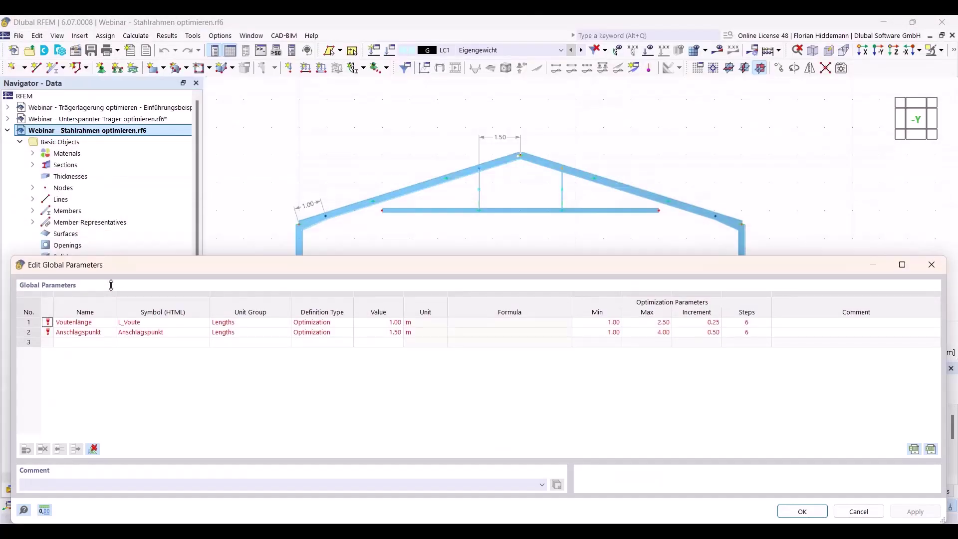
pyautogui.moveTo(14, 256); pyautogui.dragTo(120, 258)
pyautogui.moveTo(243, 273); pyautogui.dragTo(170, 302)
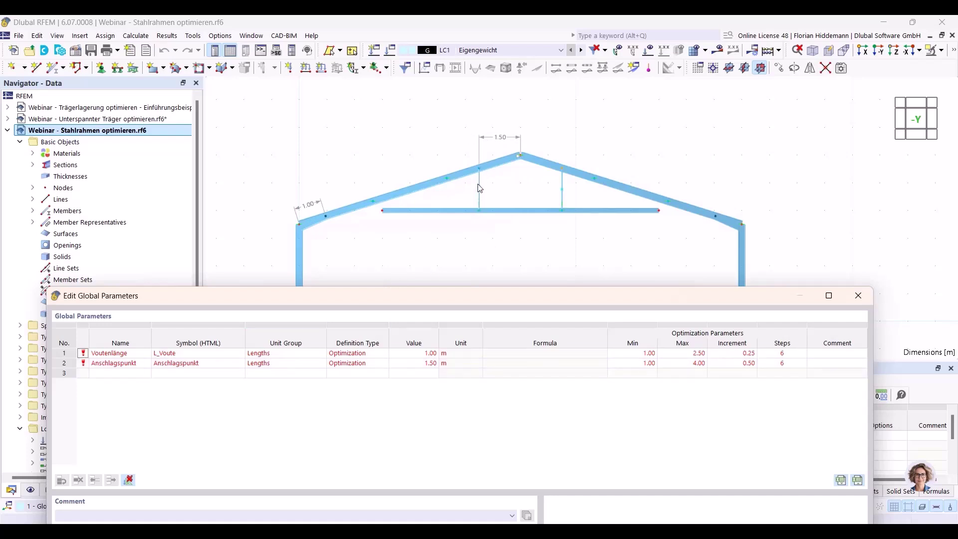
# Step: Set the global parameter Anschlagspunkt to 1.00 m and apply it to the frame
pyautogui.click(424, 362)
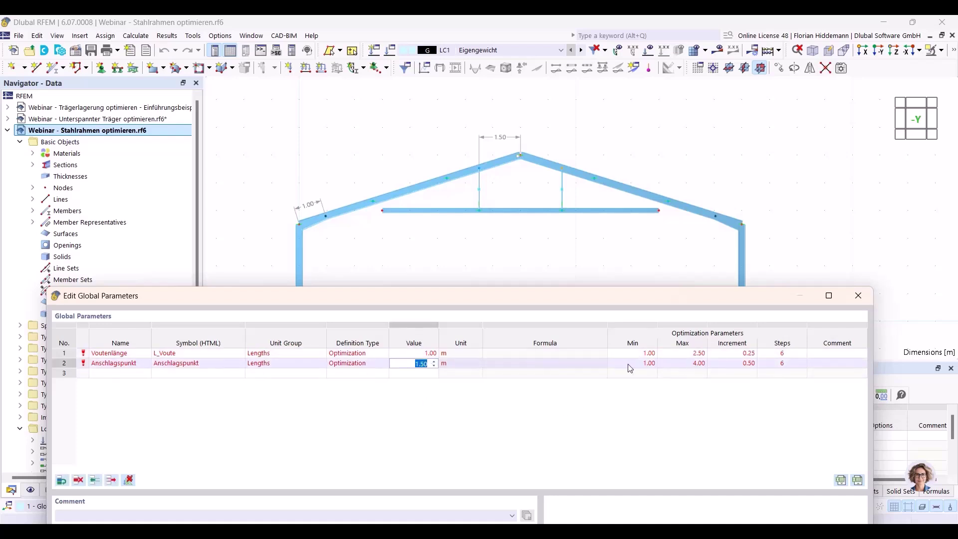
pyautogui.write('1')
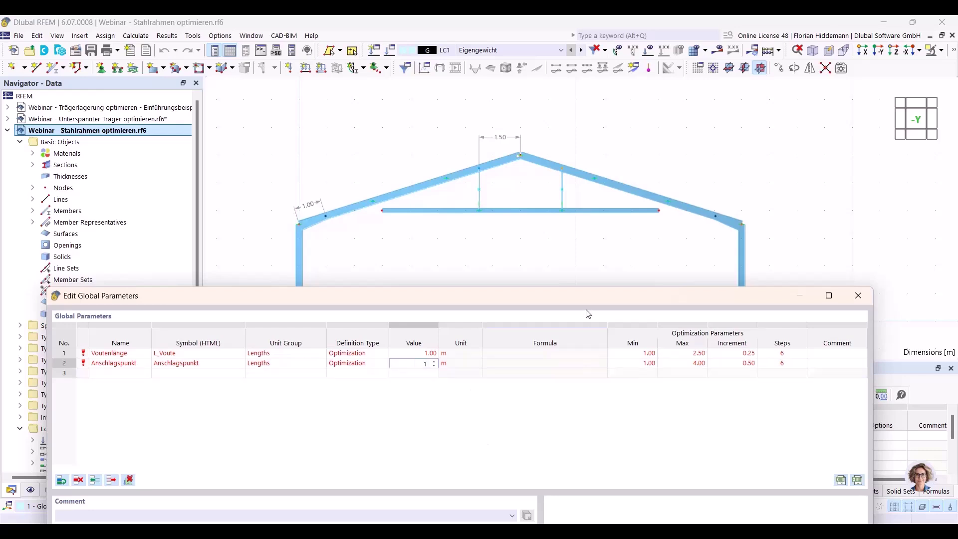
pyautogui.moveTo(585, 298); pyautogui.dragTo(579, 270)
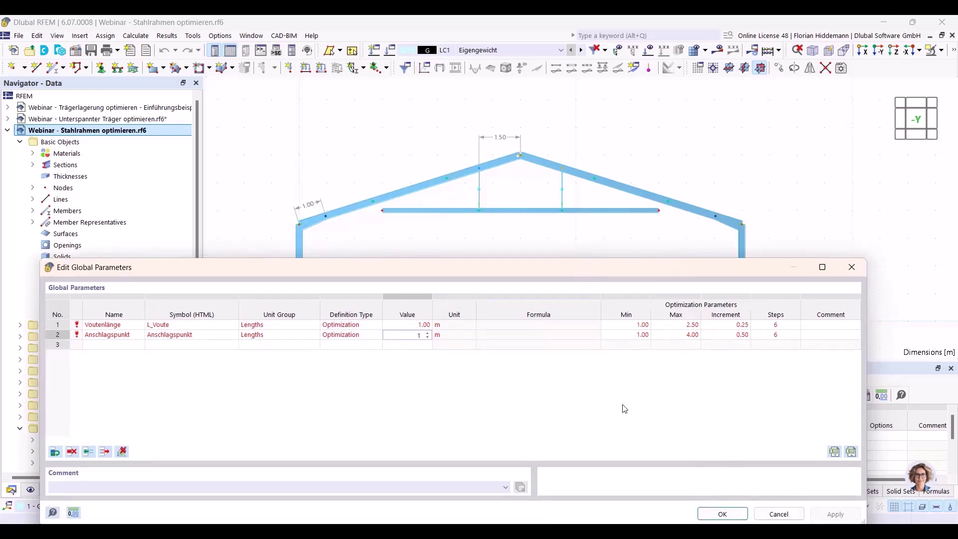
pyautogui.click(423, 327)
pyautogui.click(834, 514)
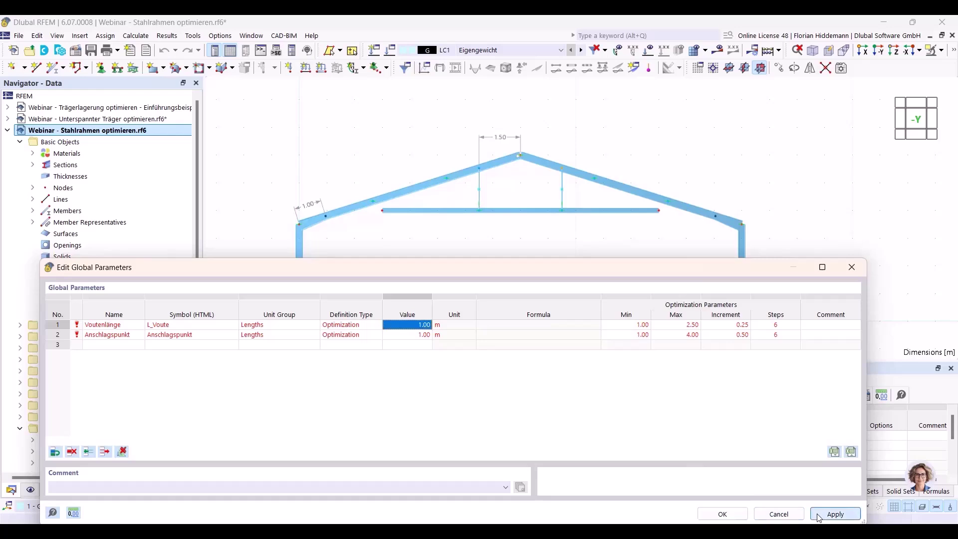
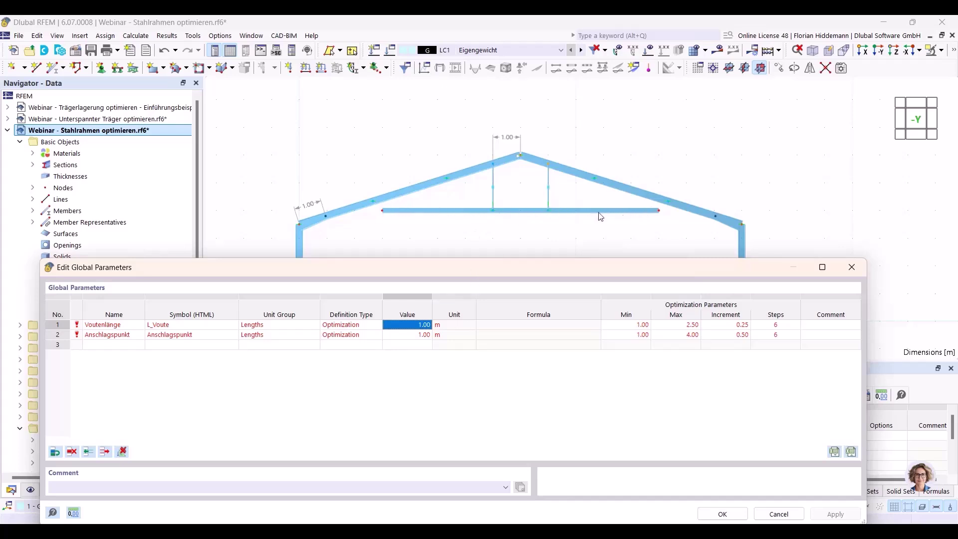
# Step: Set the global parameter Anschlagspunkt to 4.00 m and apply it to the frame
pyautogui.click(419, 334)
pyautogui.write('4')
pyautogui.press('Return')
pyautogui.click(835, 514)
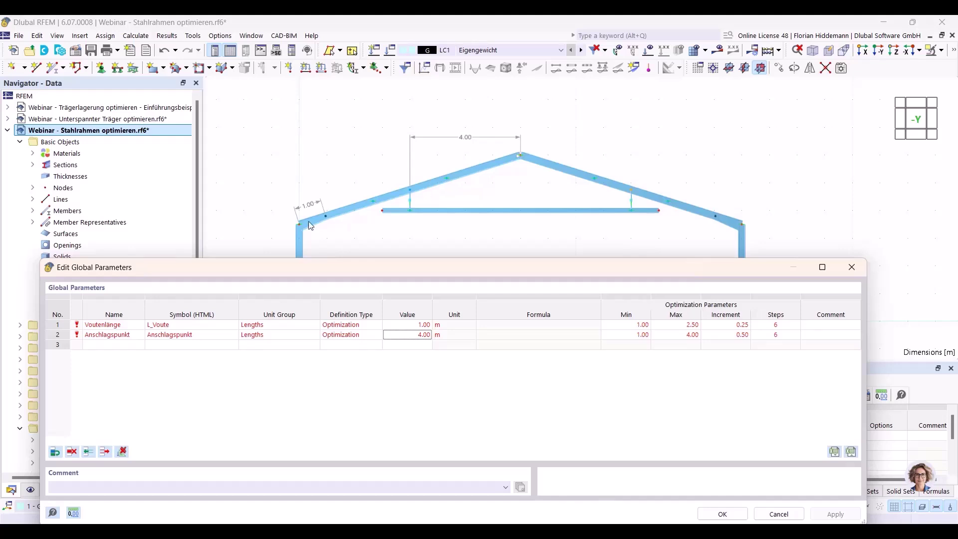
# Step: Set the global parameter Anschlagspunkt to 3.00 m and apply it to the frame
pyautogui.click(414, 339)
pyautogui.write('3')
pyautogui.click(692, 431)
pyautogui.click(829, 513)
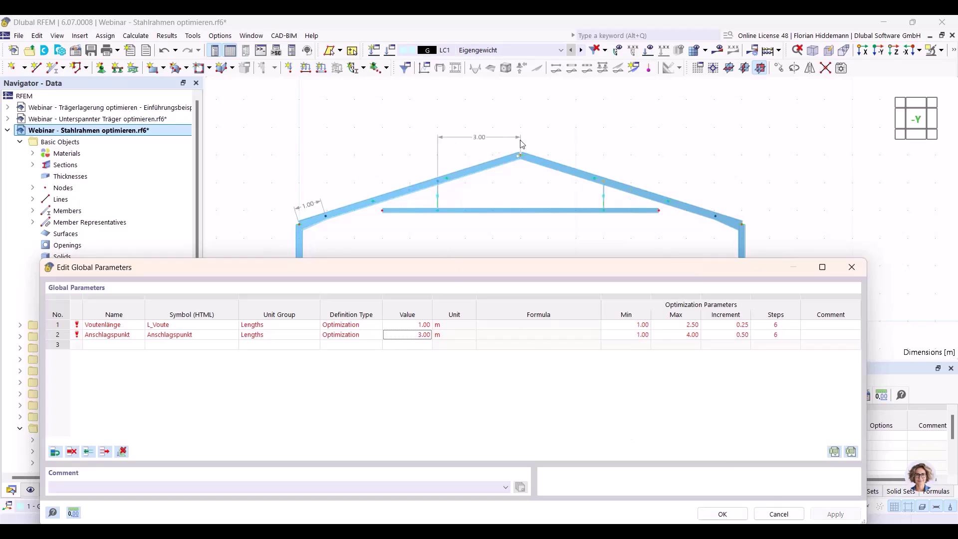
# Step: Set the global parameter Voutenlänge to 2.00 m, apply it and close the global parameters
pyautogui.moveTo(472, 269); pyautogui.dragTo(507, 287)
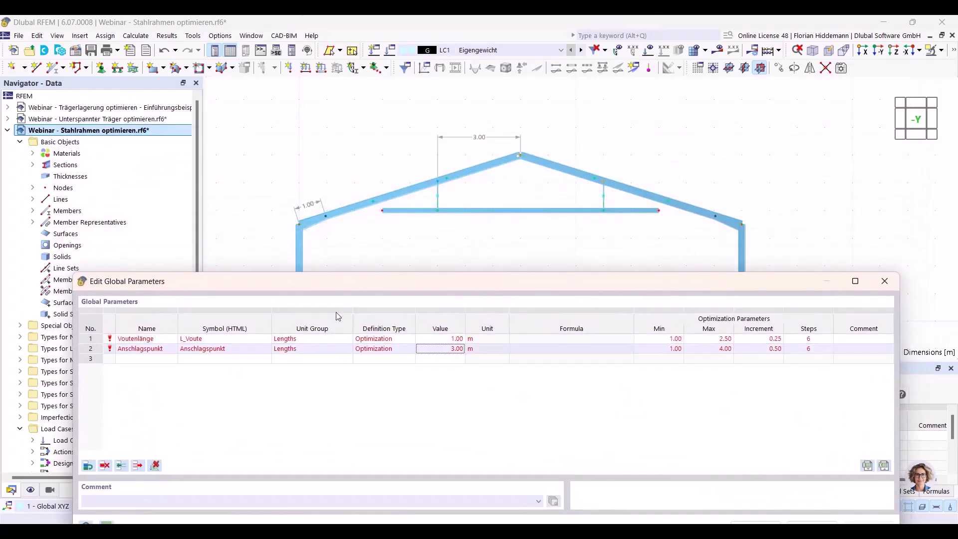
pyautogui.doubleClick(442, 339)
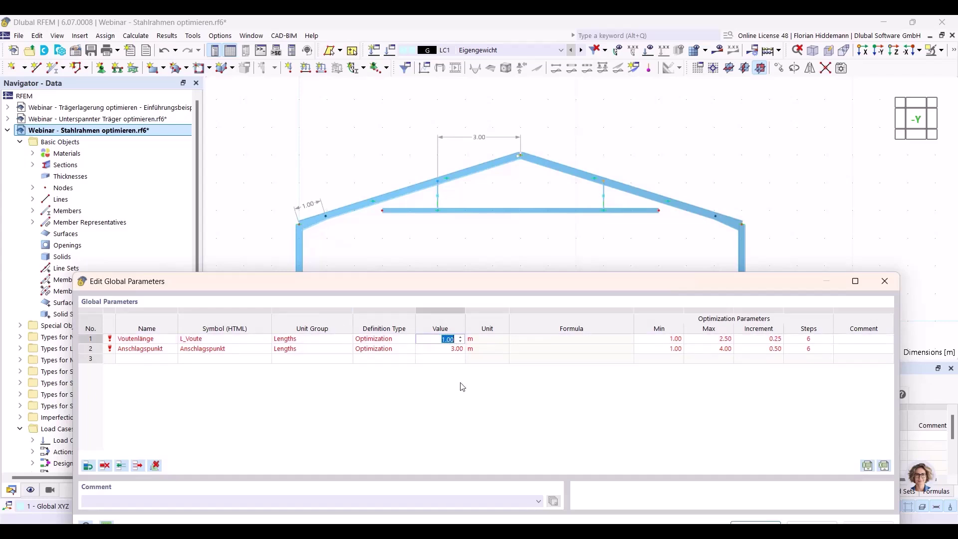
pyautogui.write('3')
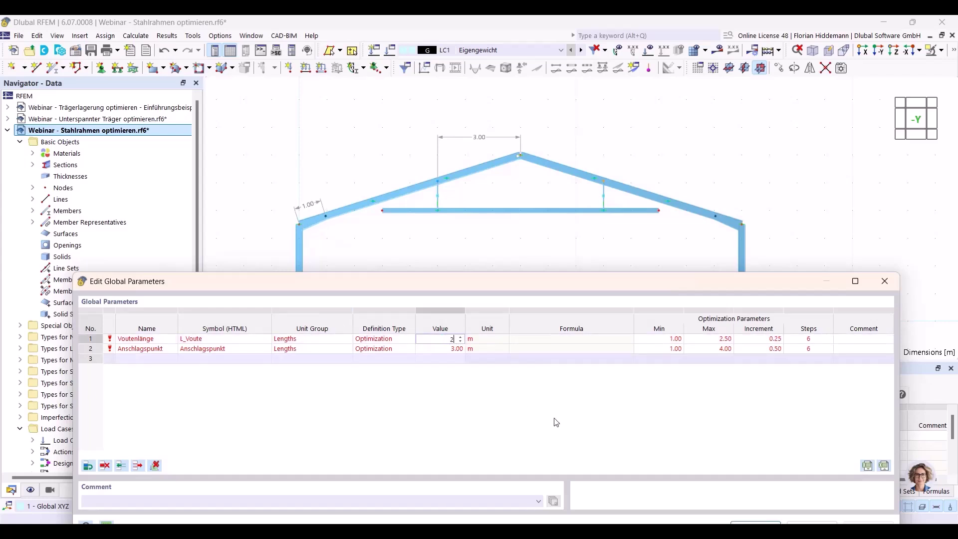
pyautogui.click(524, 406)
pyautogui.moveTo(726, 282); pyautogui.dragTo(727, 255)
pyautogui.click(869, 501)
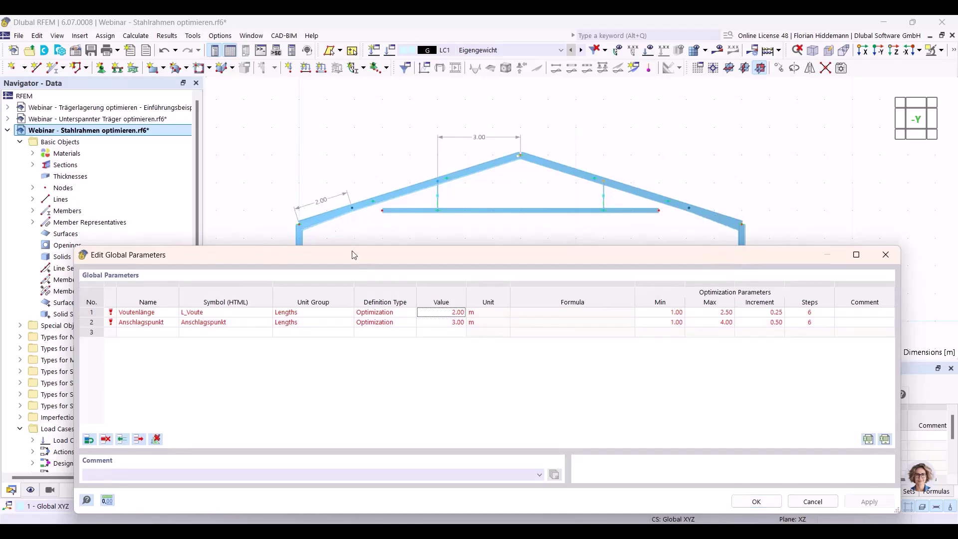
pyautogui.click(812, 502)
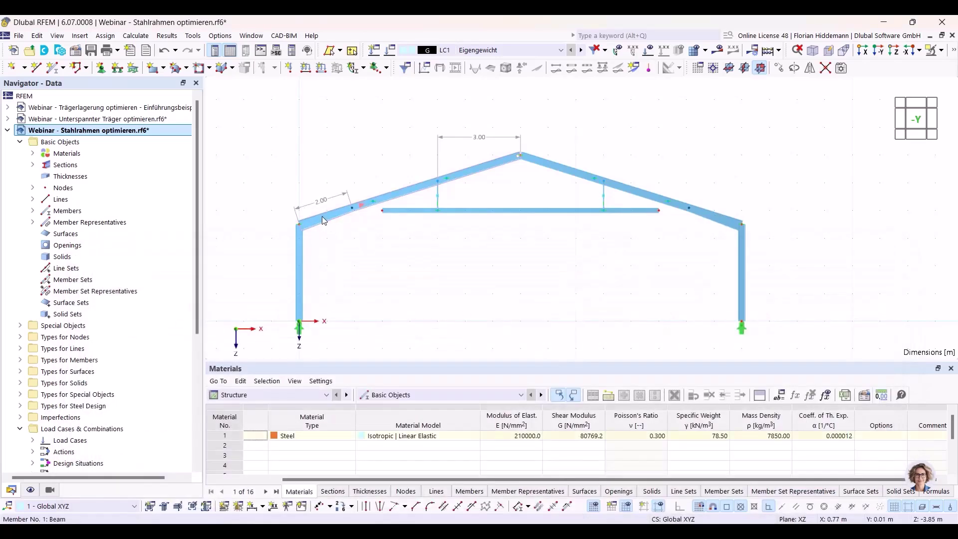
# Step: Examine the haunched rafter's section distribution and the formula behind its taper length Lz,i-k, leaving both unchanged
pyautogui.scroll(5, 322, 216)
pyautogui.moveTo(394, 251); pyautogui.dragTo(517, 205, button='middle')
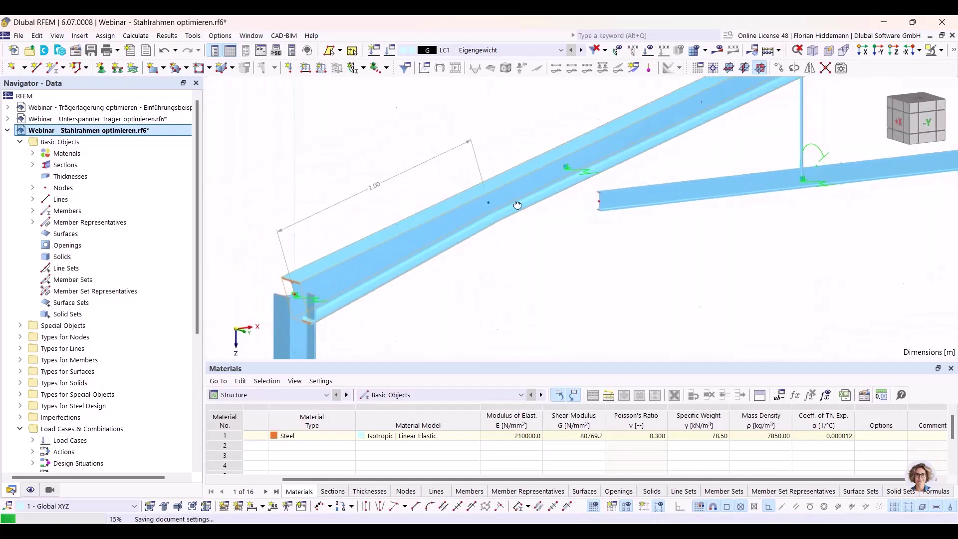
pyautogui.rightClick(519, 205)
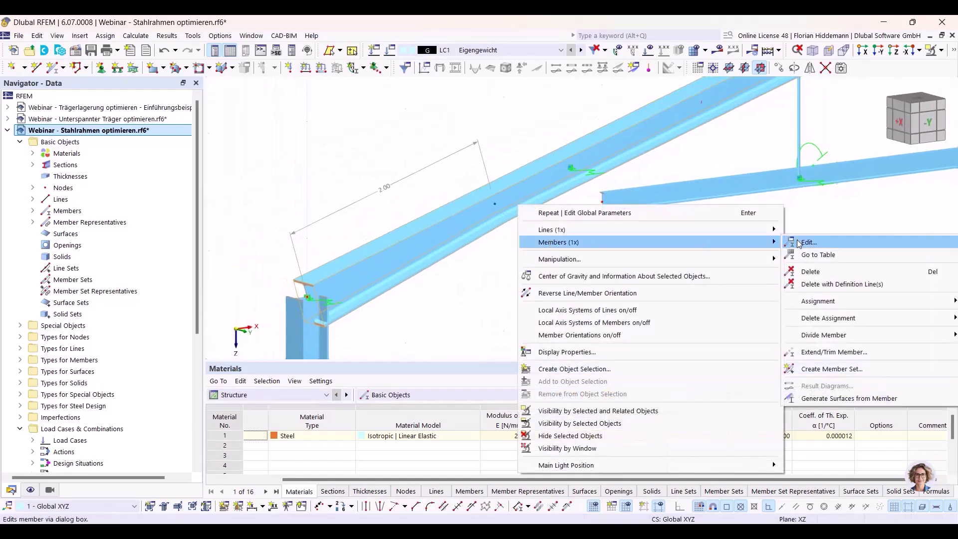
pyautogui.click(796, 243)
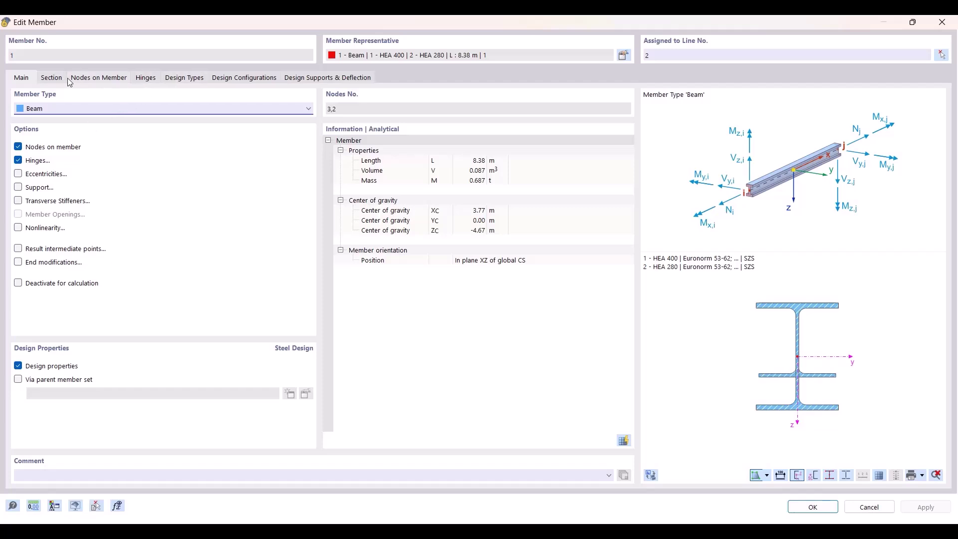
pyautogui.click(89, 78)
pyautogui.click(54, 79)
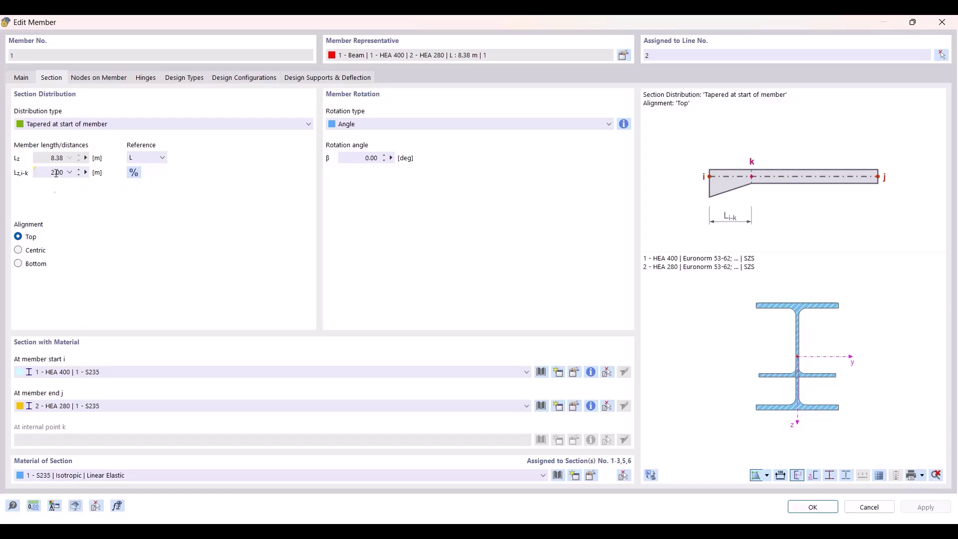
pyautogui.click(86, 173)
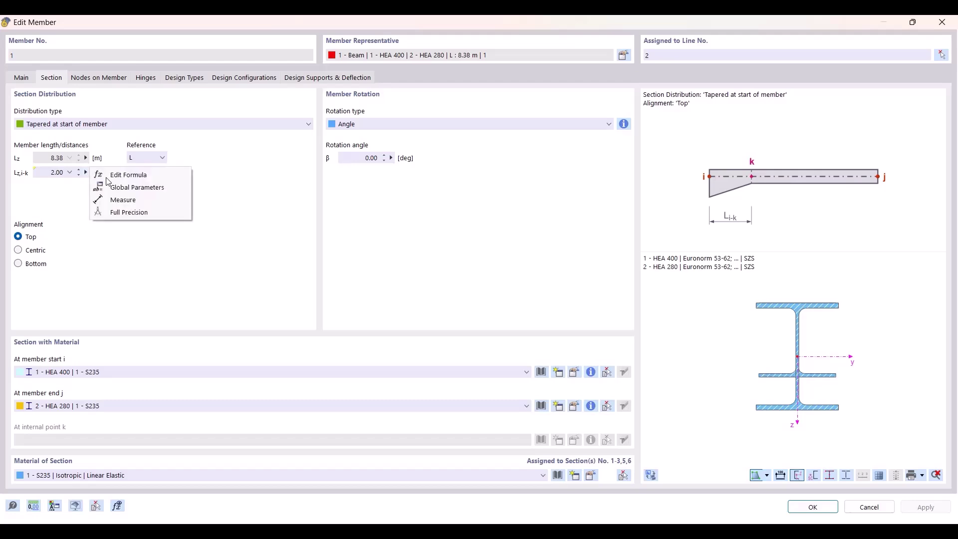
pyautogui.click(128, 175)
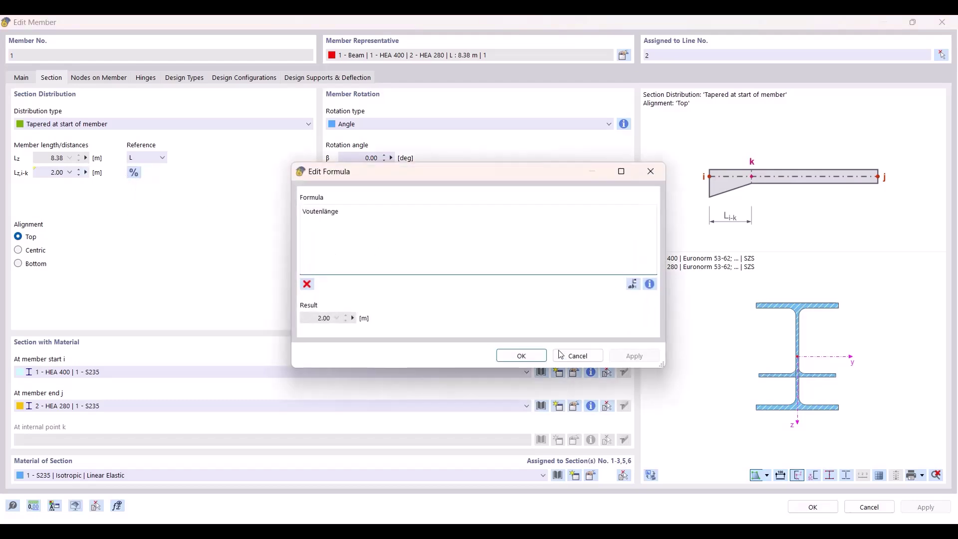
pyautogui.click(577, 356)
pyautogui.click(881, 512)
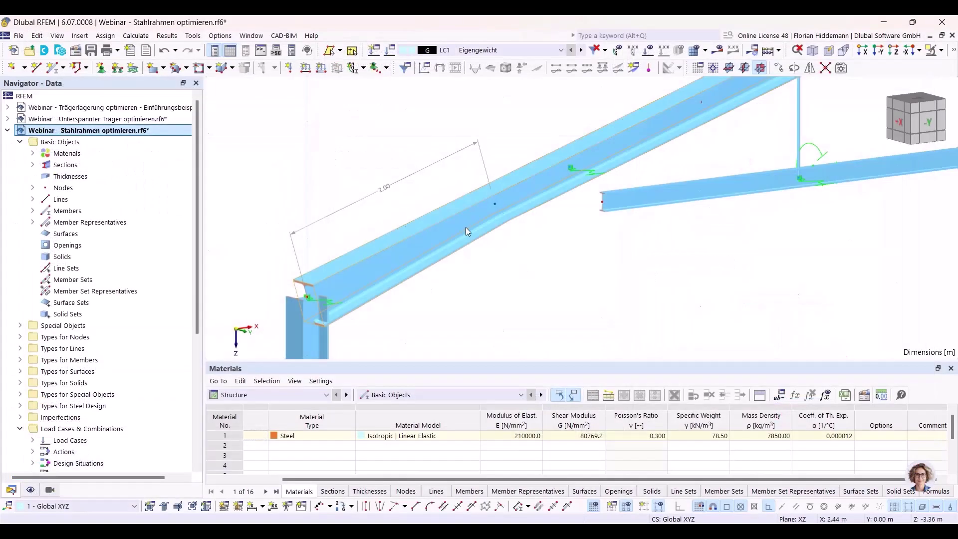
# Step: Show the whole frame in the reverse Y-direction and display the section names on its members
pyautogui.moveTo(508, 297); pyautogui.dragTo(670, 295, button='middle')
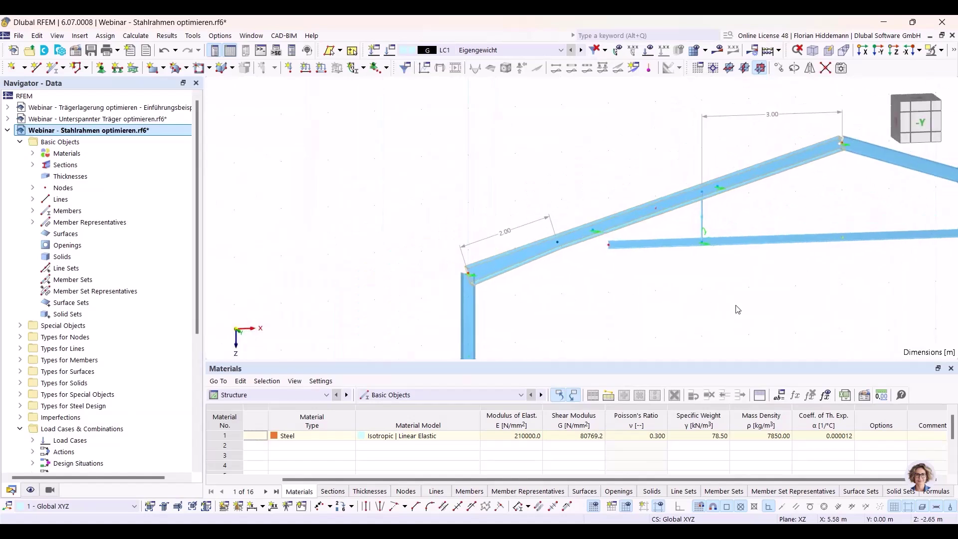
pyautogui.moveTo(736, 307); pyautogui.dragTo(491, 254, button='middle')
pyautogui.scroll(-3, 484, 242)
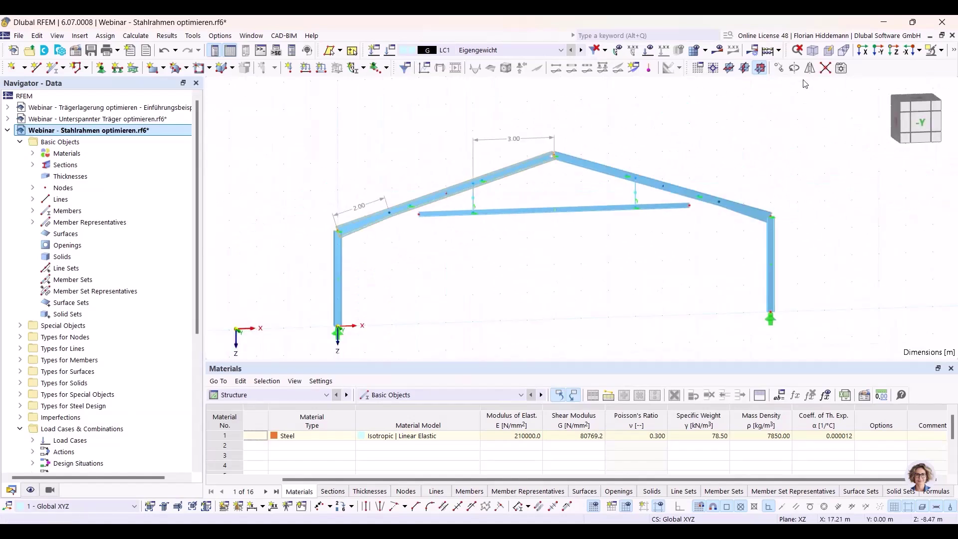
pyautogui.click(878, 50)
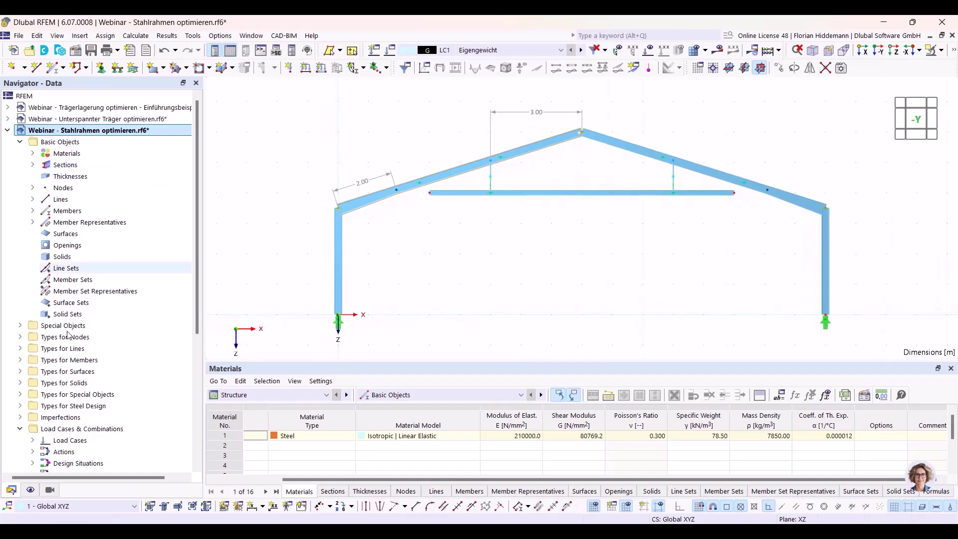
pyautogui.click(31, 490)
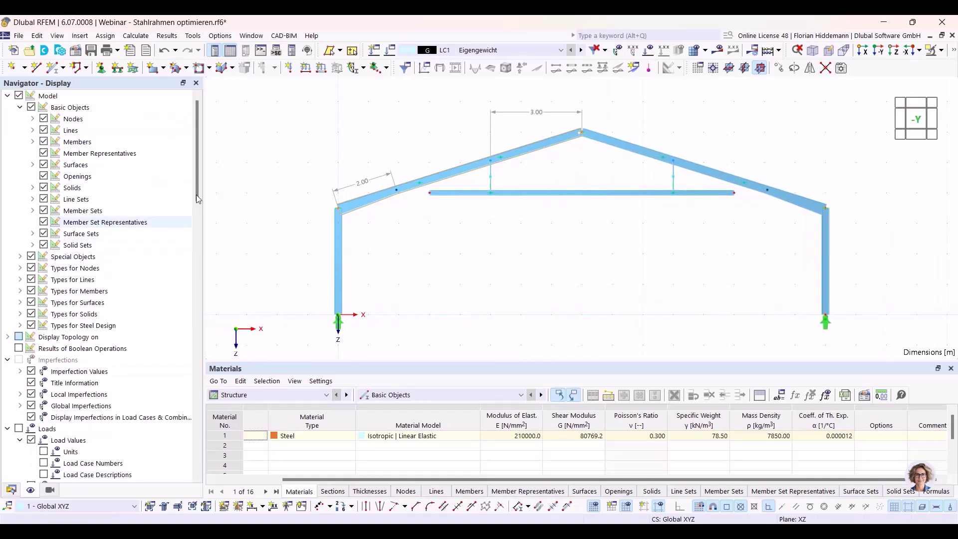
pyautogui.click(32, 142)
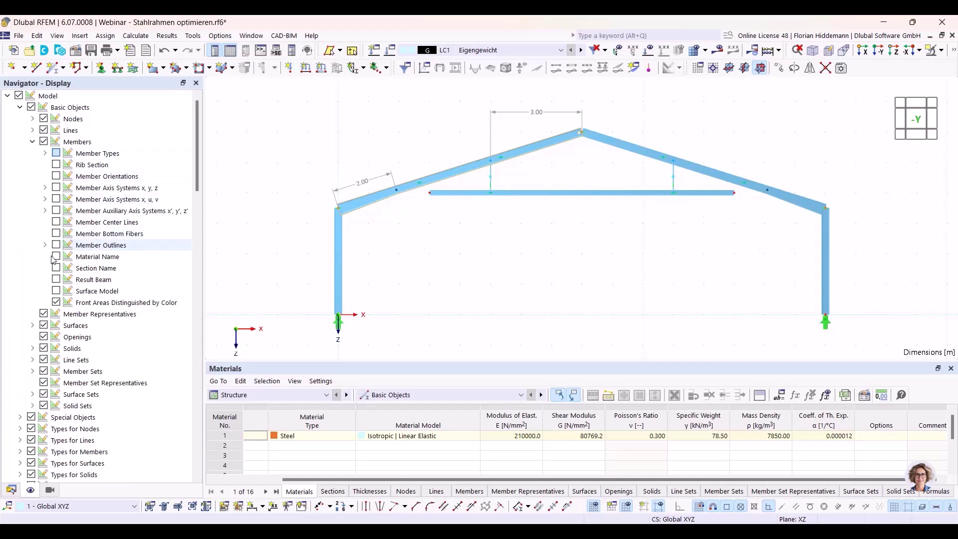
pyautogui.click(56, 270)
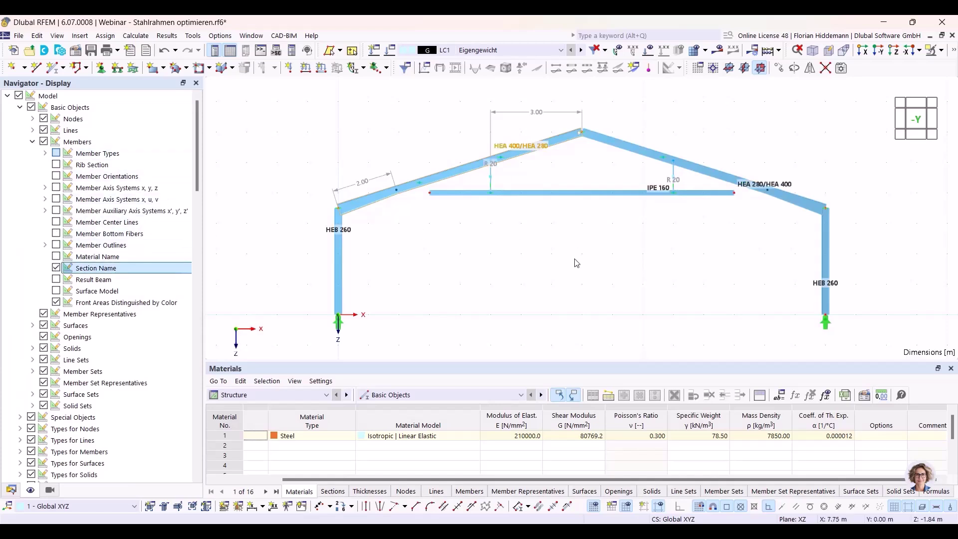
# Step: Inspect the sections of the rafter, suspended beam and hangers, and show the section list in an enlarged table
pyautogui.scroll(2, 577, 262)
pyautogui.moveTo(627, 255); pyautogui.dragTo(599, 250, button='middle')
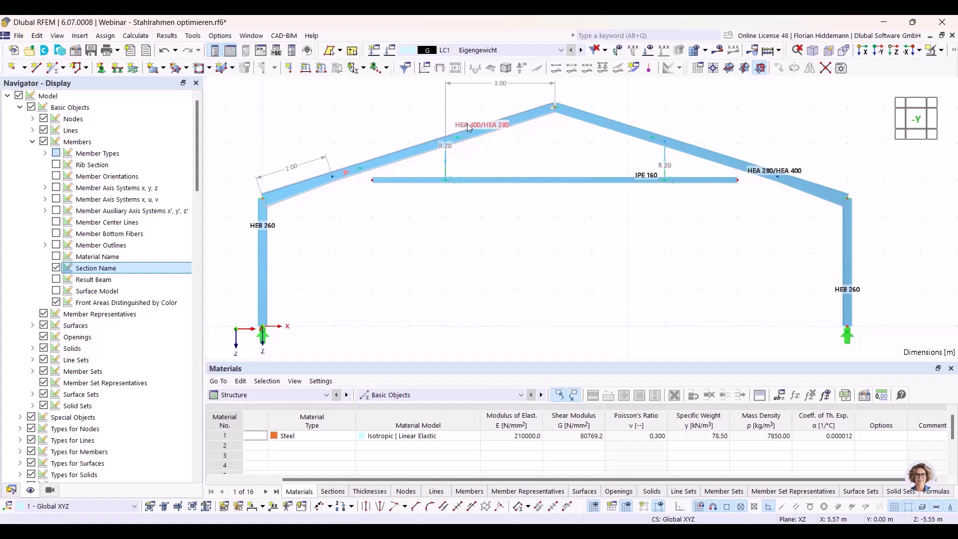
pyautogui.moveTo(497, 128)
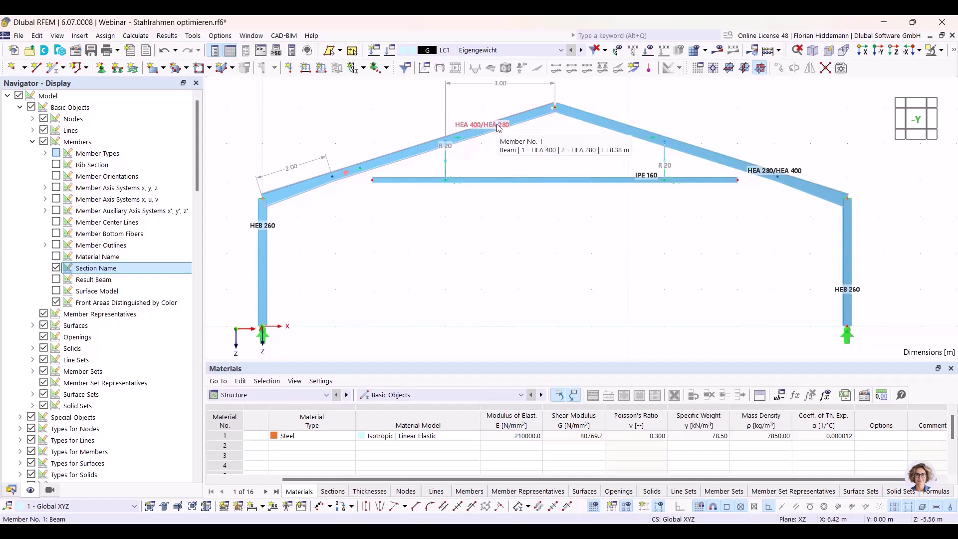
pyautogui.moveTo(638, 183)
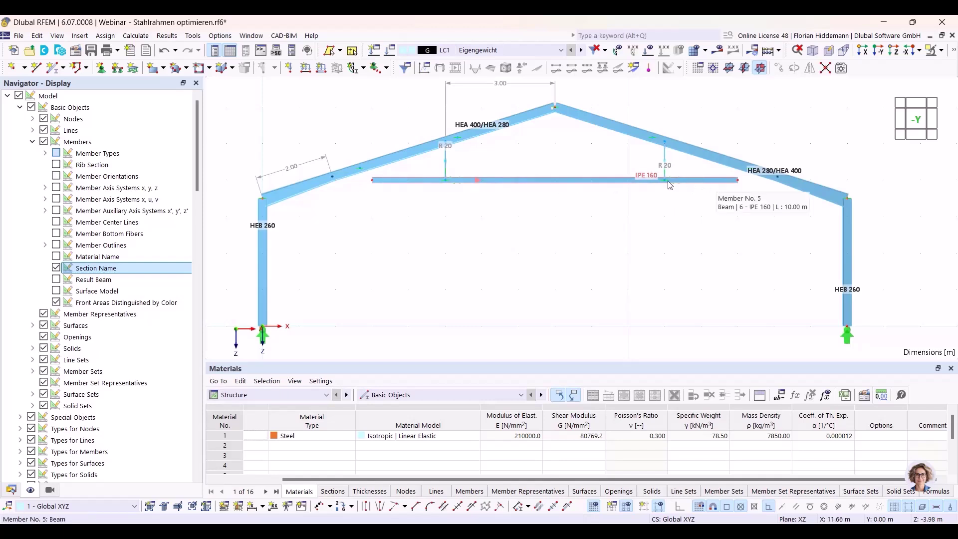
pyautogui.moveTo(446, 162)
pyautogui.moveTo(536, 183)
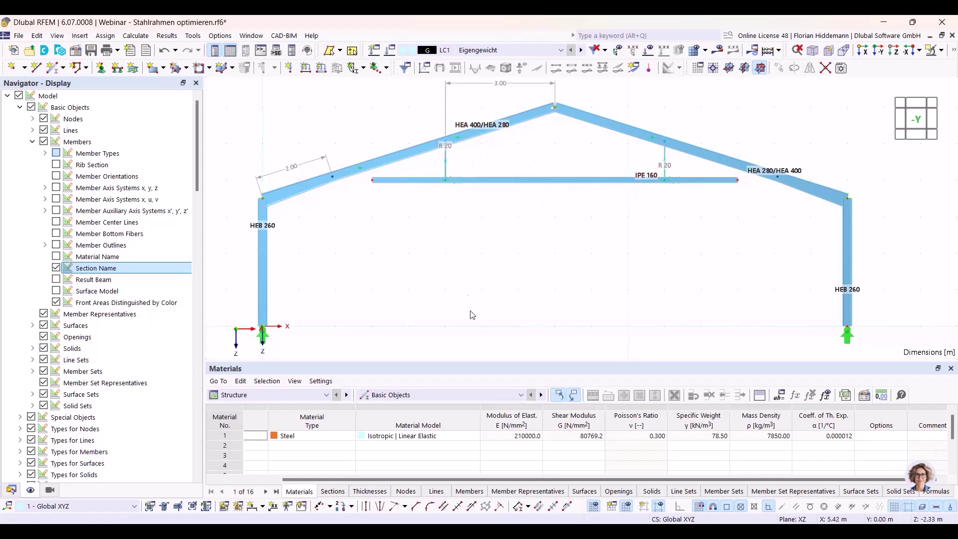
pyautogui.moveTo(389, 362); pyautogui.dragTo(389, 312)
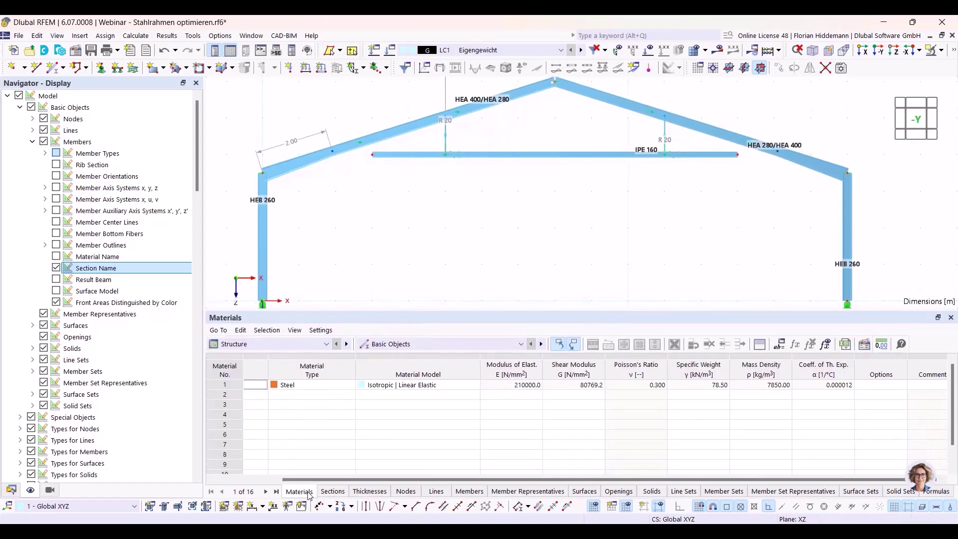
pyautogui.click(332, 491)
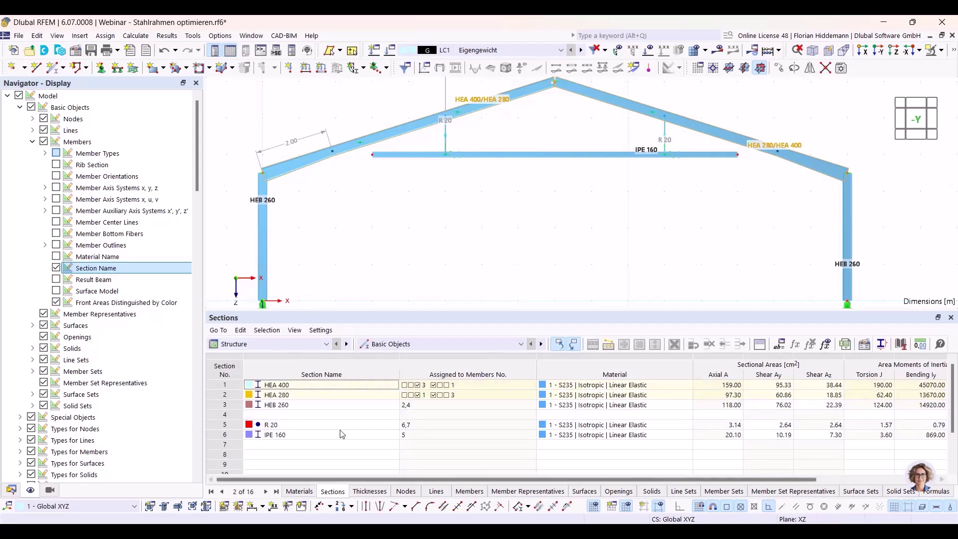
pyautogui.click(380, 384)
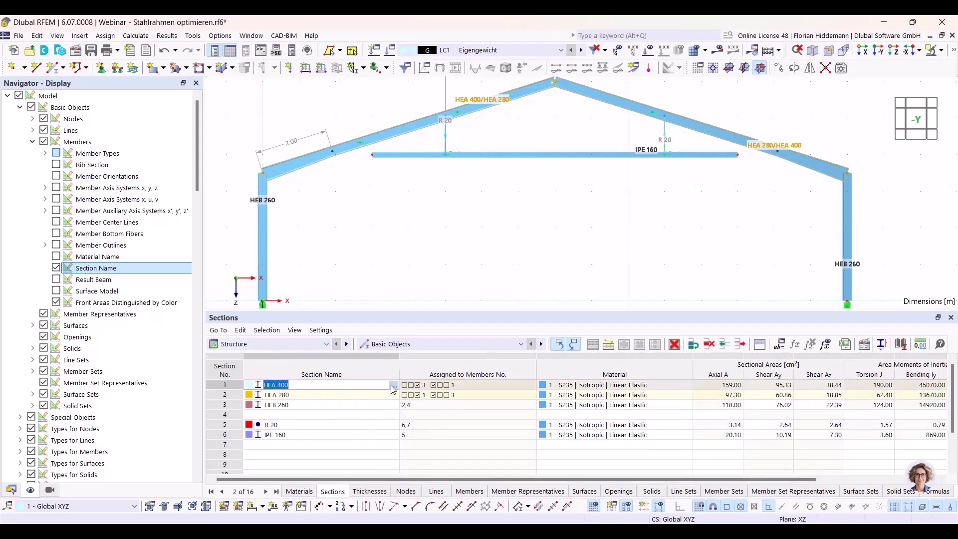
pyautogui.click(392, 384)
pyautogui.click(926, 511)
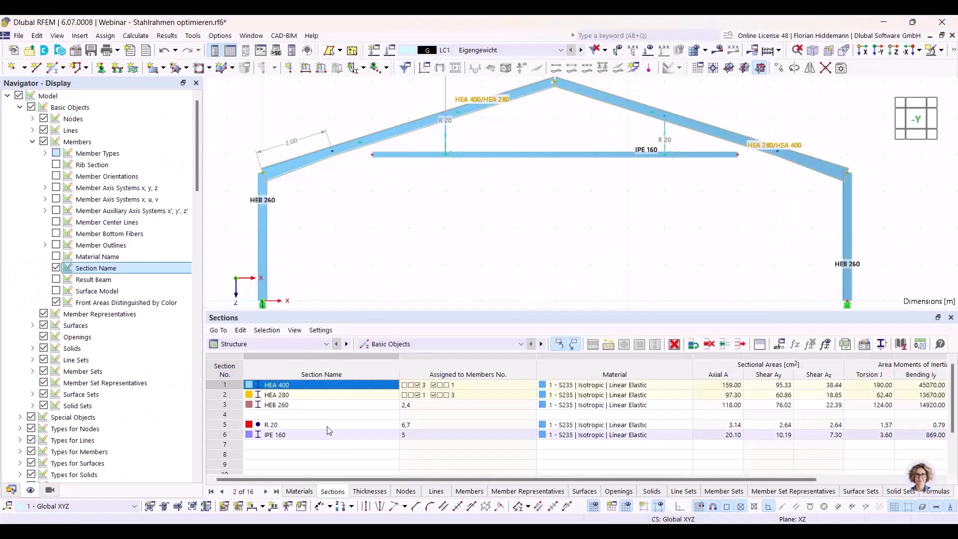
# Step: Open the HEA 400 section for editing and check which frame members use the HEA 400, IPE 160, HEB 260 and R 20 sections
pyautogui.moveTo(353, 479); pyautogui.dragTo(479, 479)
pyautogui.click(850, 386)
pyautogui.click(850, 389)
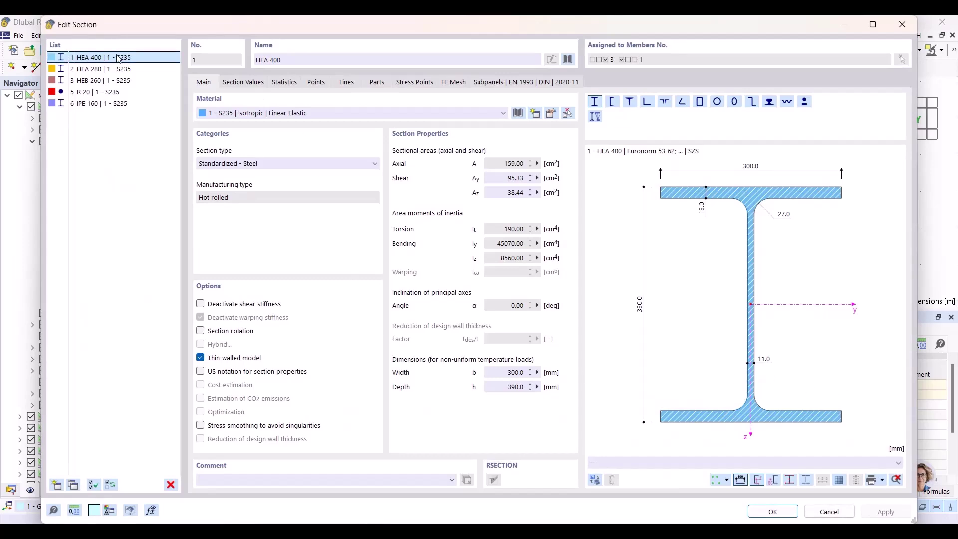
pyautogui.moveTo(127, 31); pyautogui.dragTo(270, 332)
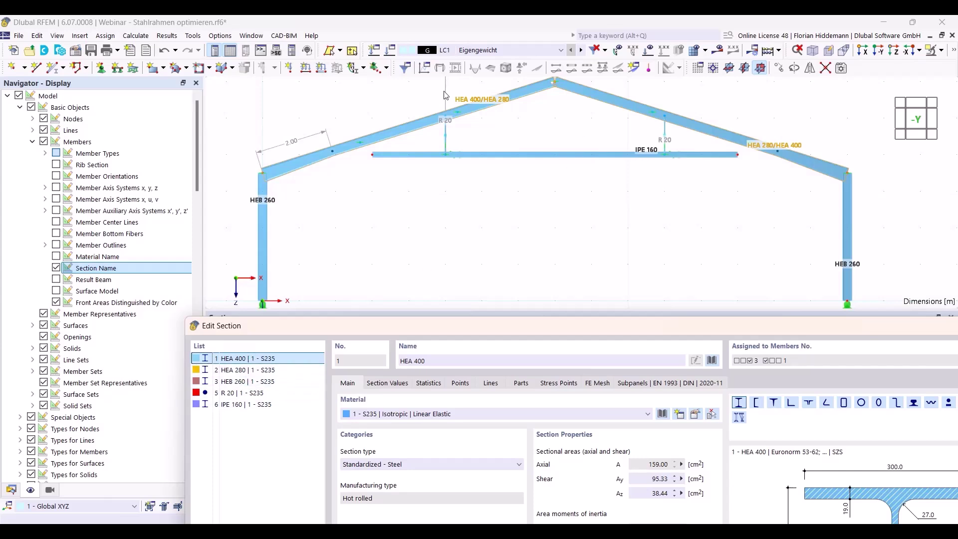
pyautogui.click(242, 372)
pyautogui.click(254, 405)
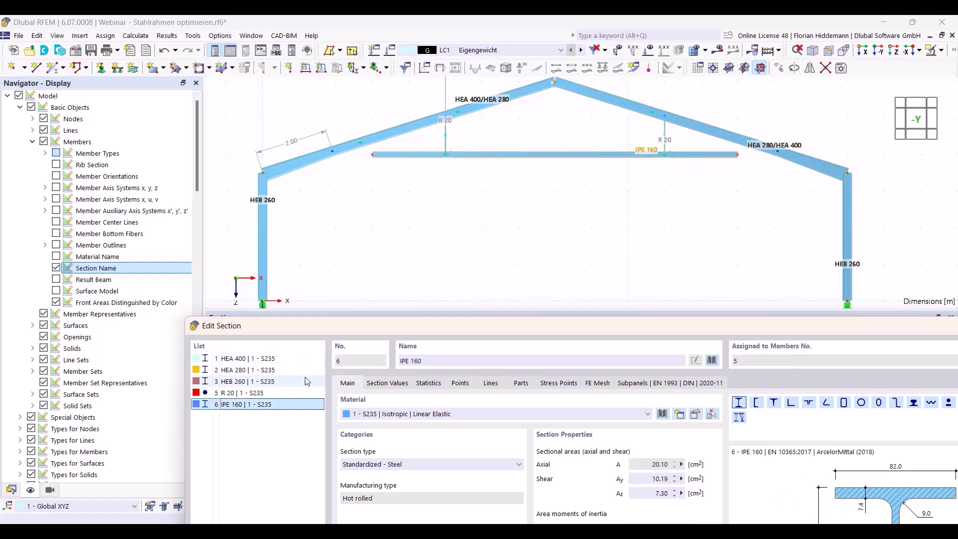
pyautogui.click(247, 381)
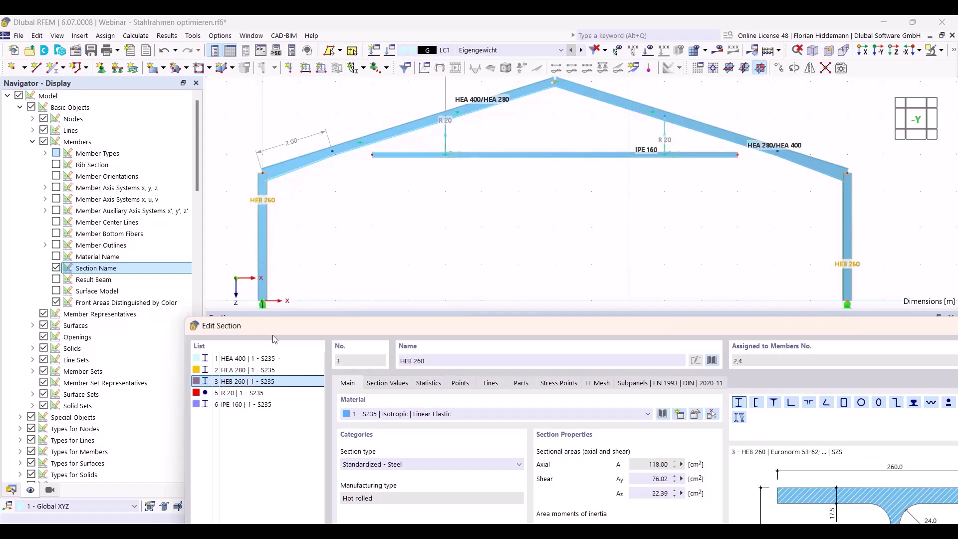
pyautogui.moveTo(301, 329); pyautogui.dragTo(223, 332)
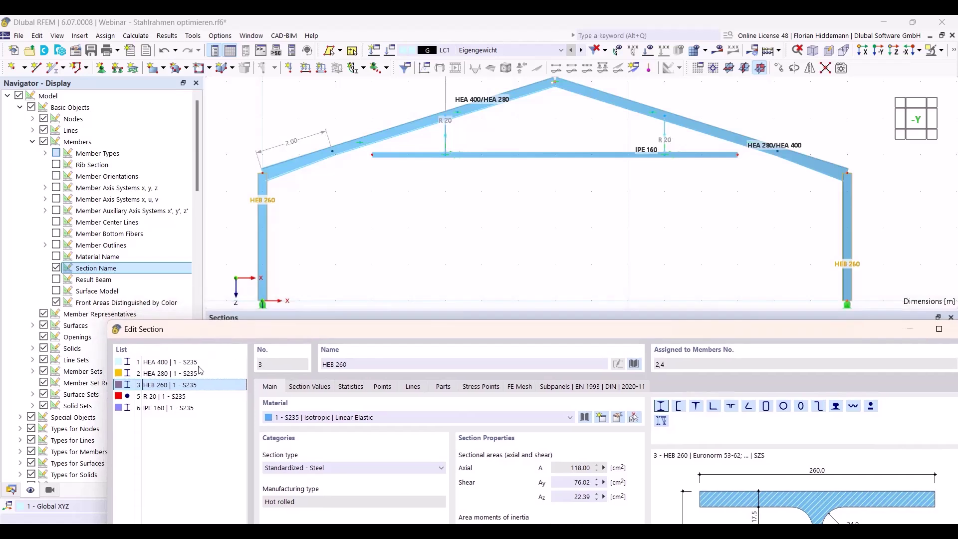
pyautogui.click(158, 398)
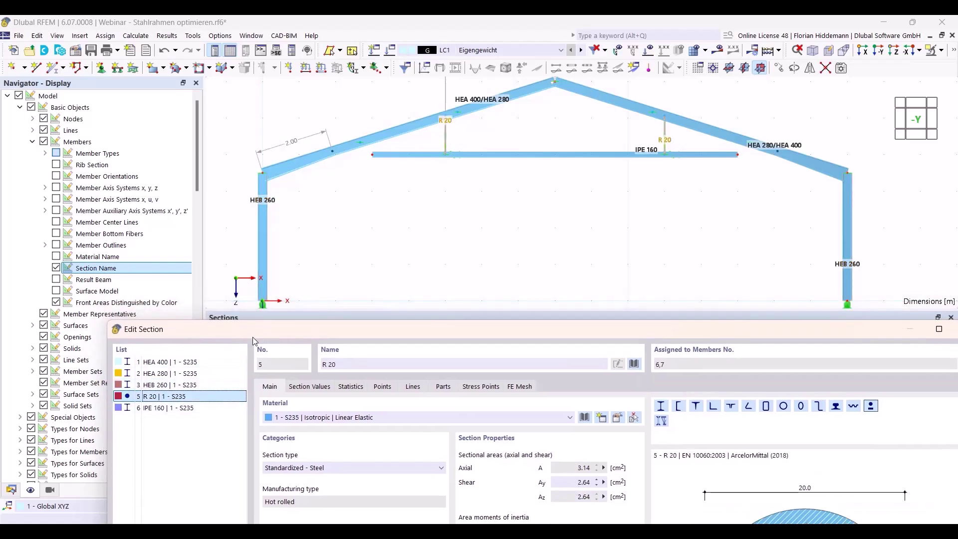
# Step: Check which options are available for the HEA 400 section and close the section editor without changes
pyautogui.moveTo(281, 334); pyautogui.dragTo(246, 42)
pyautogui.click(167, 69)
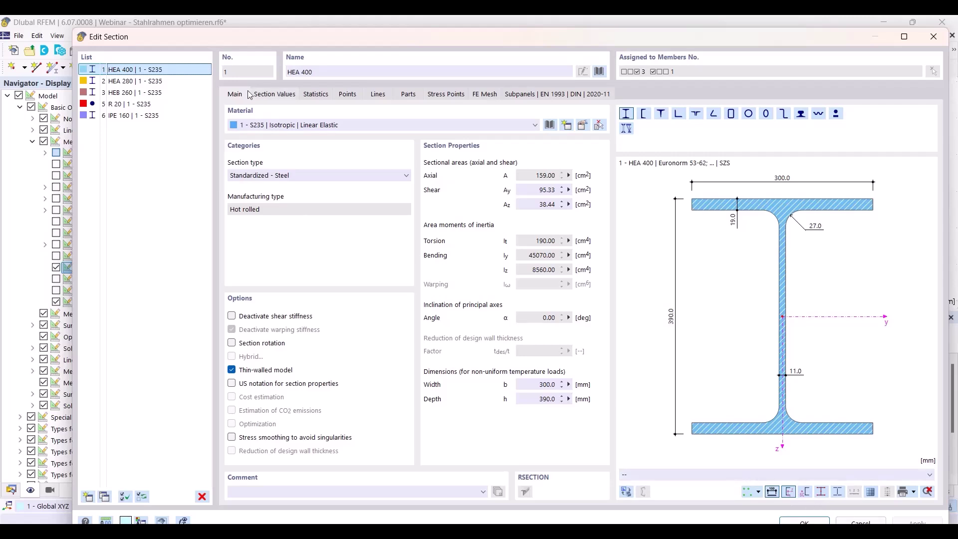
pyautogui.moveTo(200, 40)
pyautogui.mouseDown()
pyautogui.moveTo(202, 233)
pyautogui.moveTo(213, 45)
pyautogui.mouseUp()
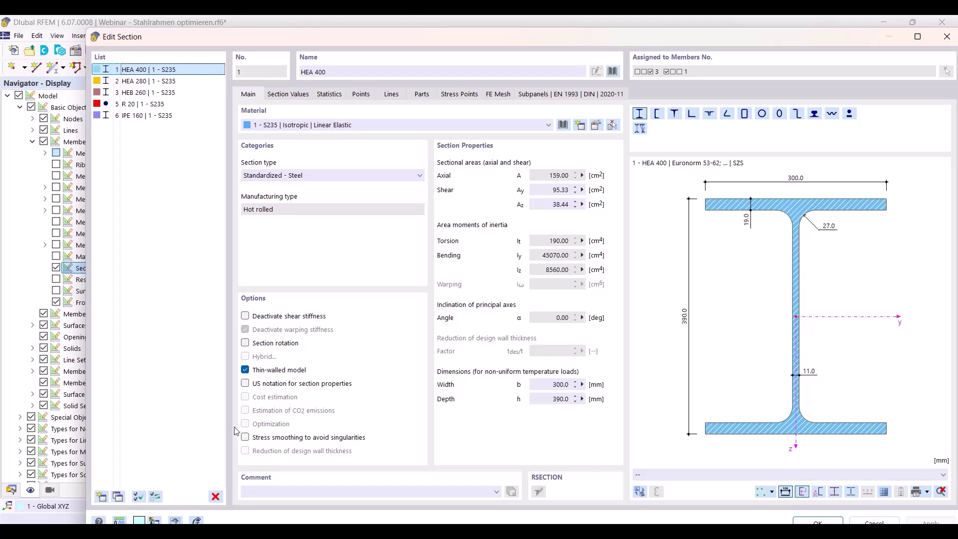
pyautogui.click(874, 522)
# Step: Activate the Optimization & Costs / CO2 Emission Estimation add-on in the model's base data
pyautogui.click(23, 35)
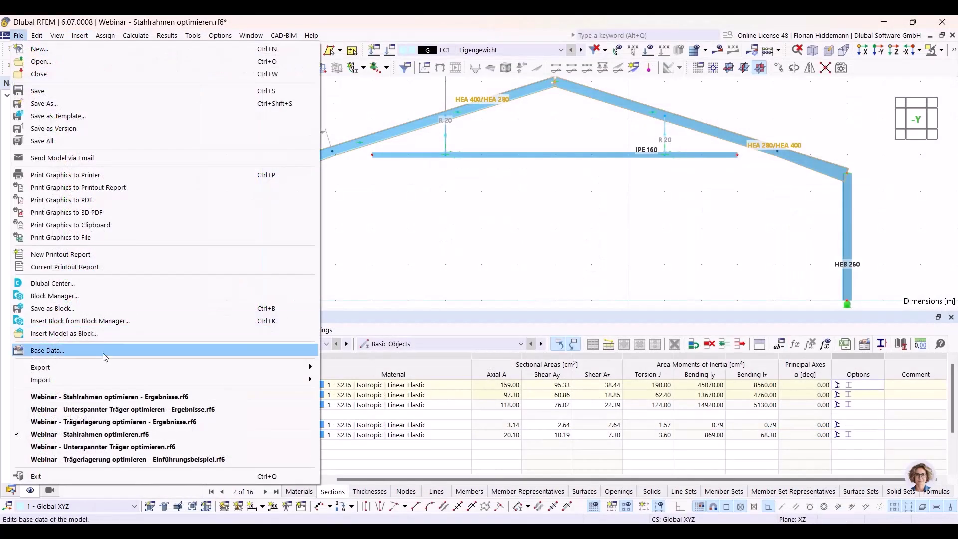
pyautogui.press('Escape')
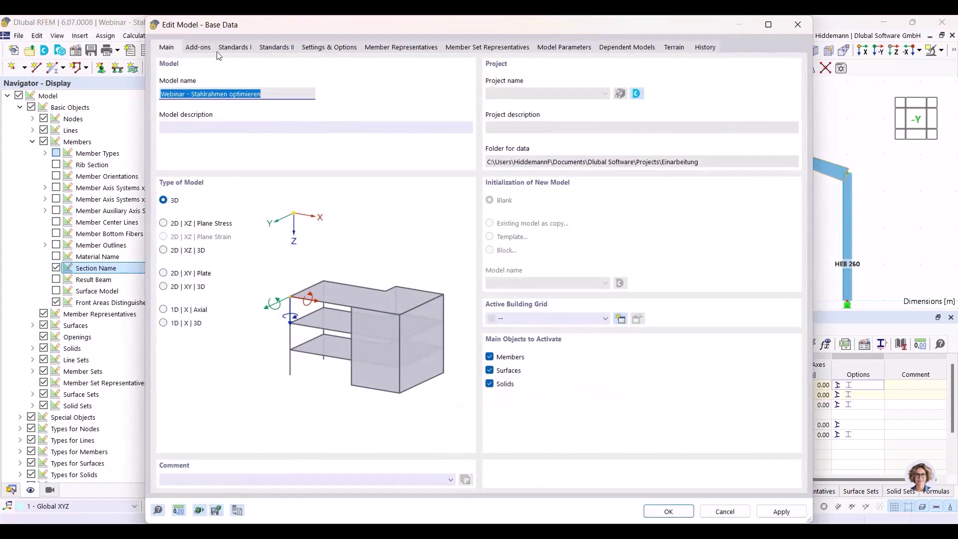
pyautogui.click(207, 47)
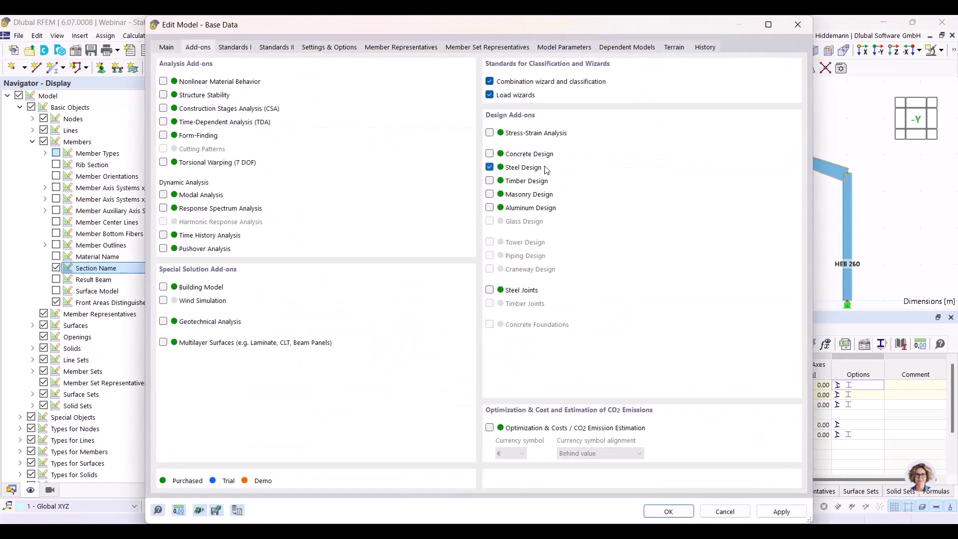
pyautogui.click(493, 429)
pyautogui.click(687, 514)
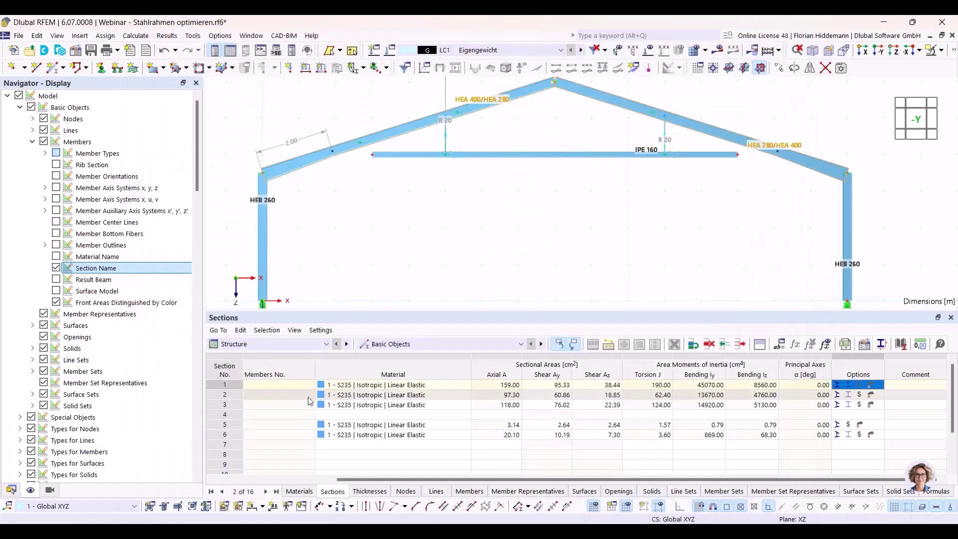
# Step: Reopen the HEA 400 section for editing and activate its Optimization option
pyautogui.doubleClick(850, 387)
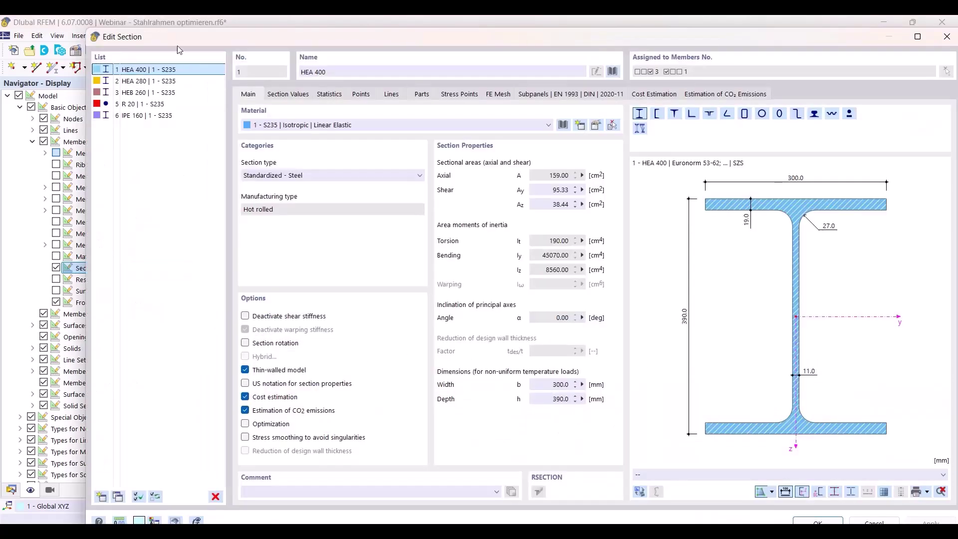
pyautogui.moveTo(167, 36); pyautogui.dragTo(161, 39)
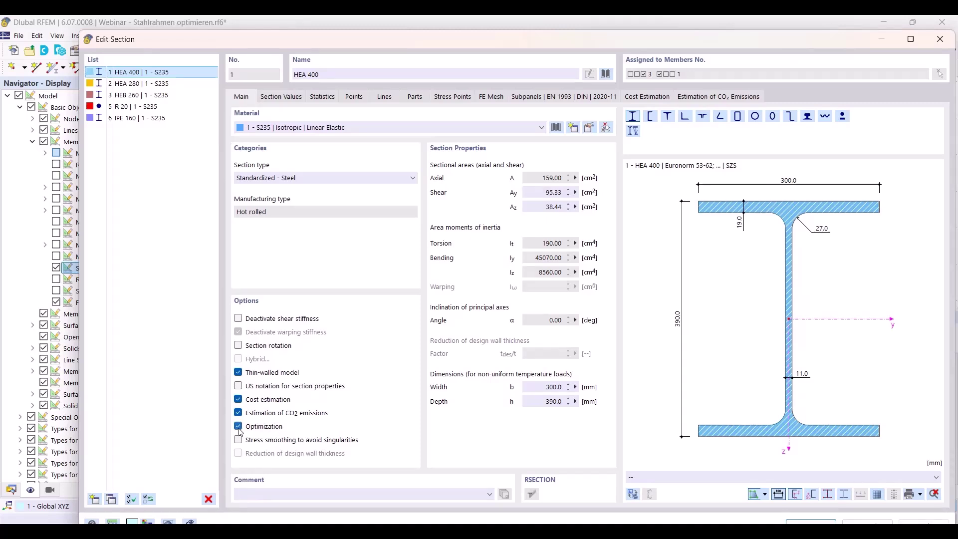
# Step: Examine the cost estimation and the CO2 emission estimation of the HEA 400 section and compare their settings
pyautogui.click(642, 98)
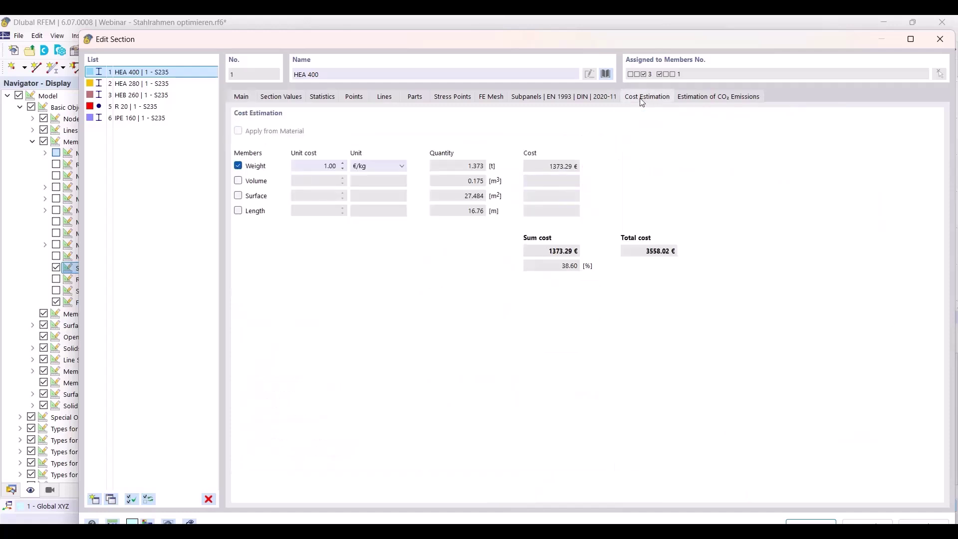
pyautogui.click(705, 99)
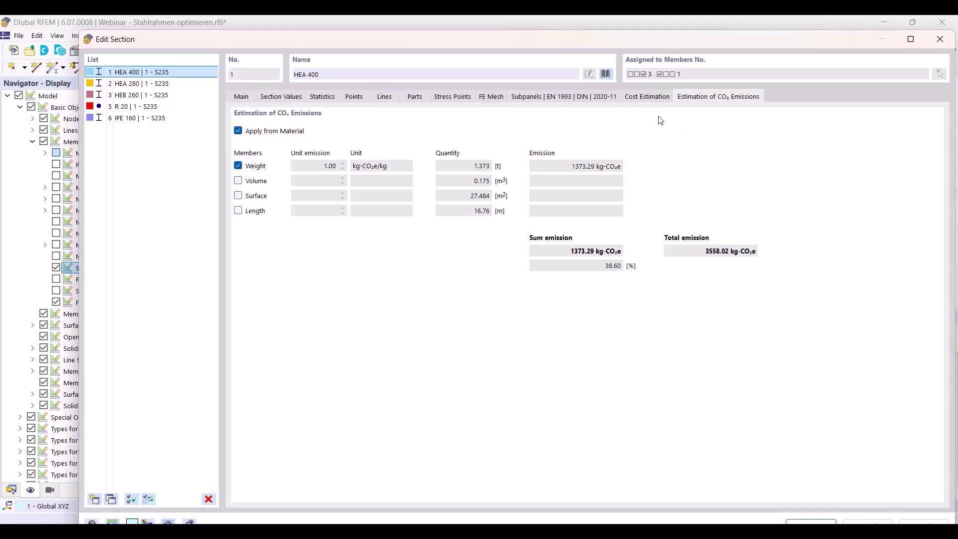
pyautogui.click(646, 98)
pyautogui.click(707, 100)
pyautogui.click(642, 100)
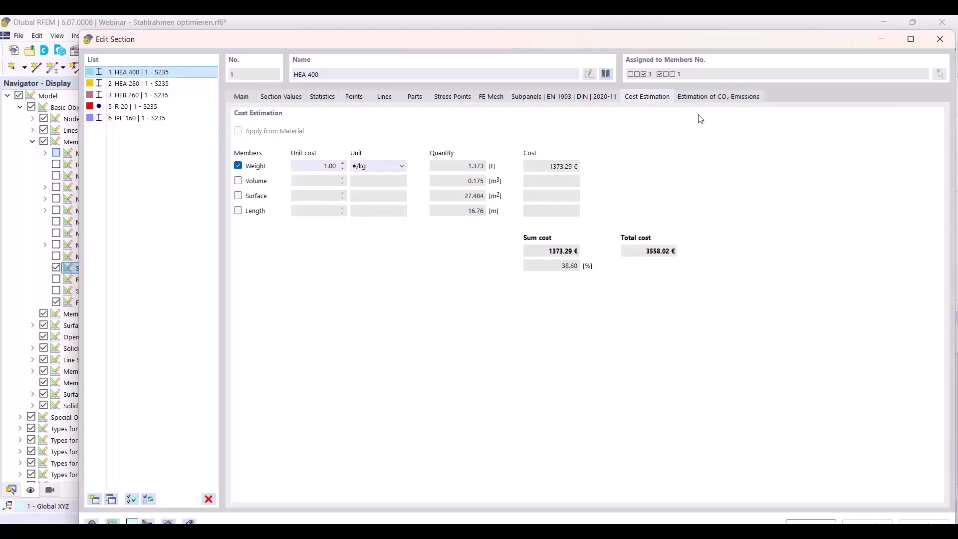
pyautogui.click(711, 98)
pyautogui.click(648, 96)
pyautogui.click(718, 97)
pyautogui.click(665, 99)
pyautogui.click(705, 101)
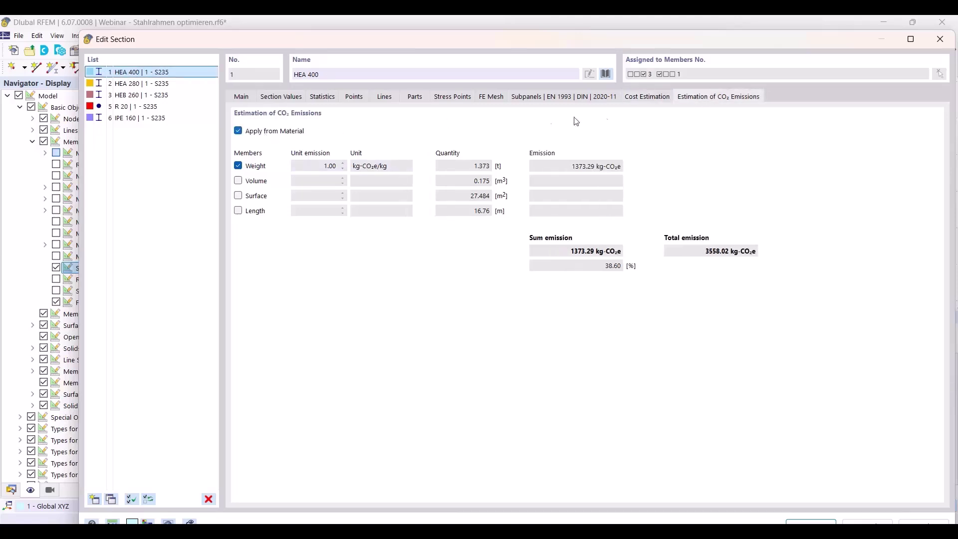
pyautogui.click(651, 100)
# Step: Deactivate the cost estimation and the estimation of CO2 emissions for the HEA 400 section
pyautogui.click(245, 97)
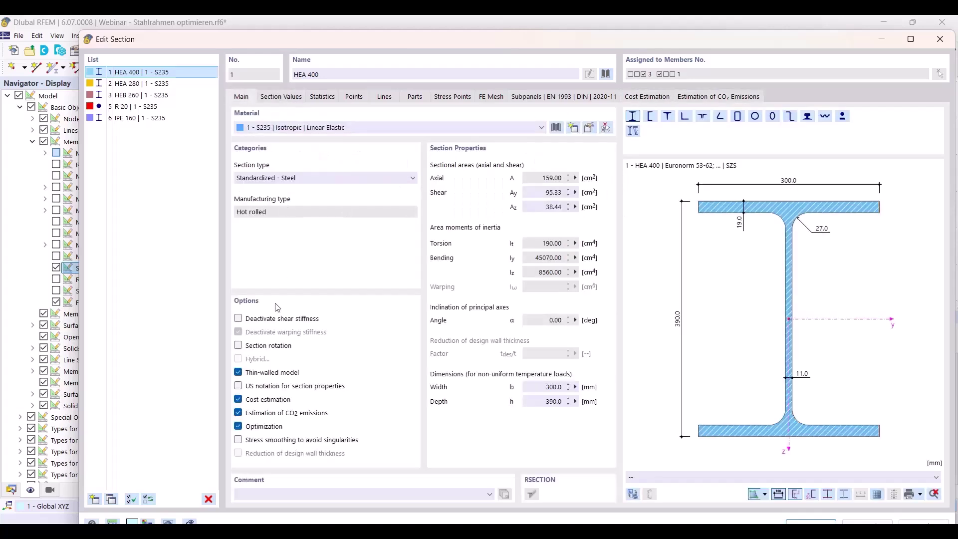
pyautogui.click(238, 400)
pyautogui.click(238, 413)
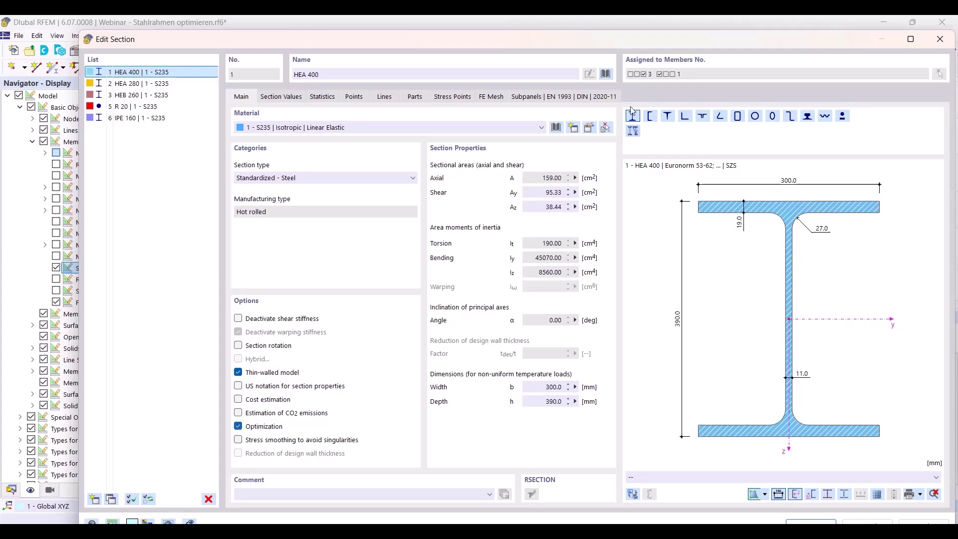
# Step: Examine the sizes of the SZS HEA series among the standardized I-sections in the library and leave without choosing a section
pyautogui.click(606, 75)
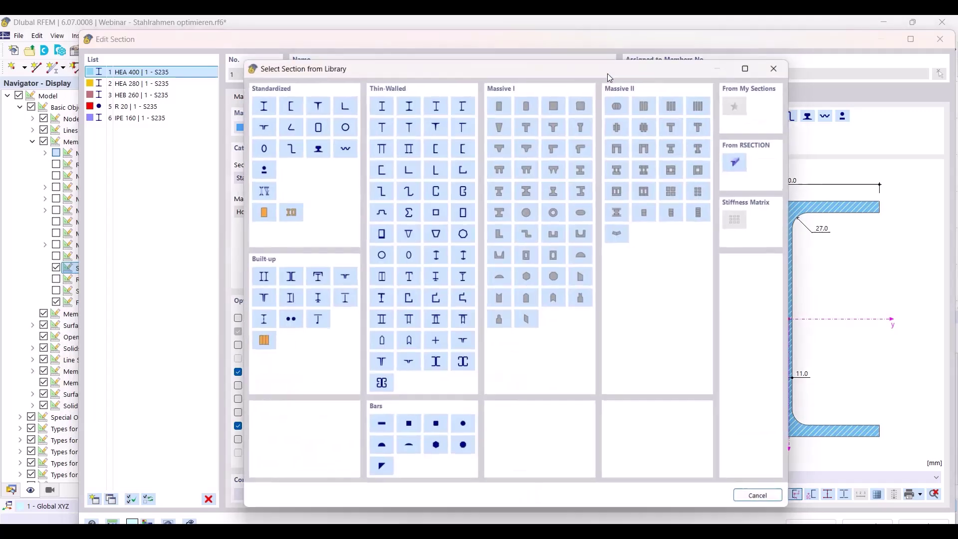
pyautogui.click(258, 102)
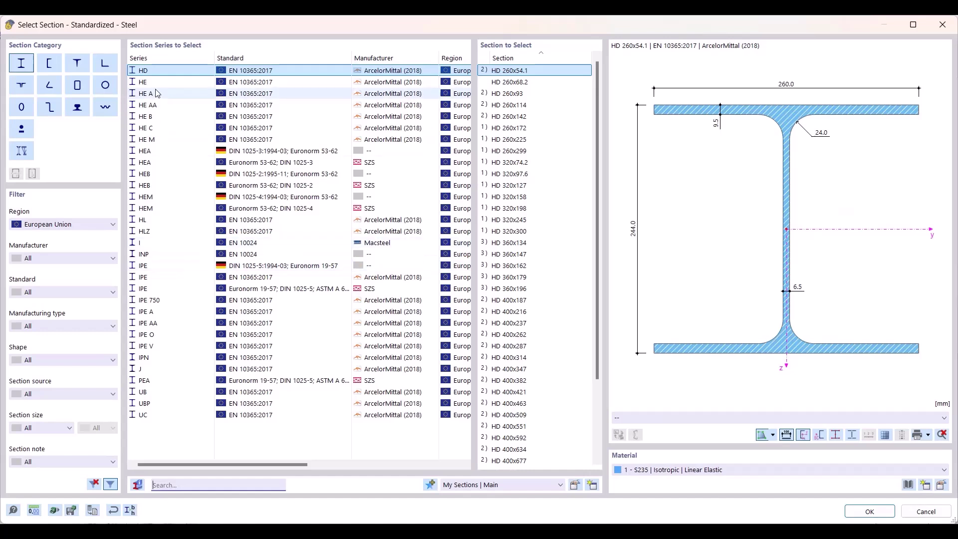
pyautogui.click(151, 163)
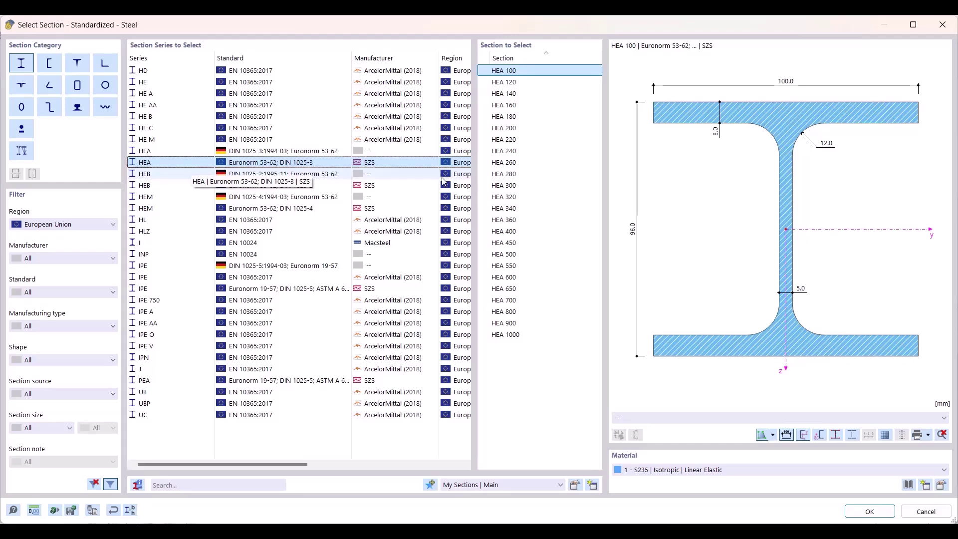
pyautogui.click(563, 187)
pyautogui.click(553, 256)
pyautogui.click(543, 105)
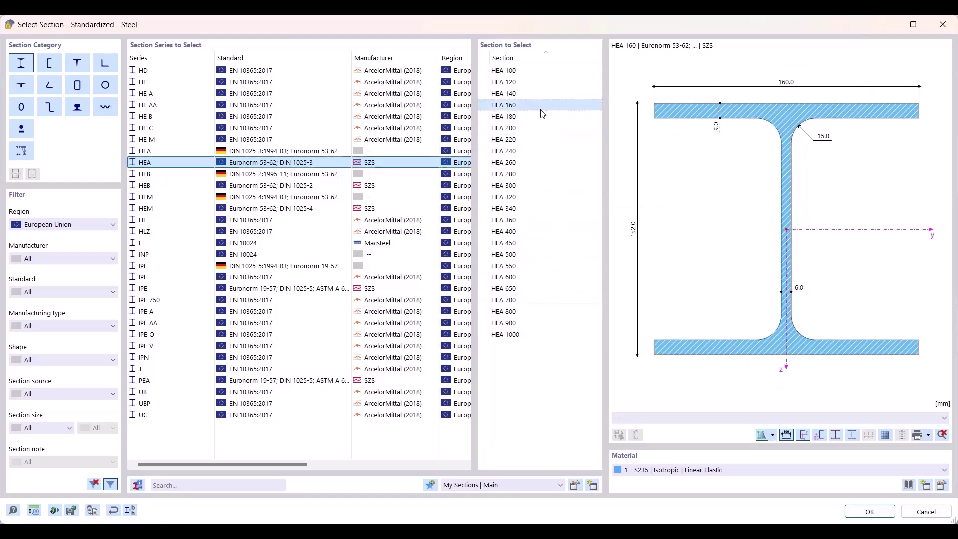
pyautogui.click(530, 72)
pyautogui.click(536, 152)
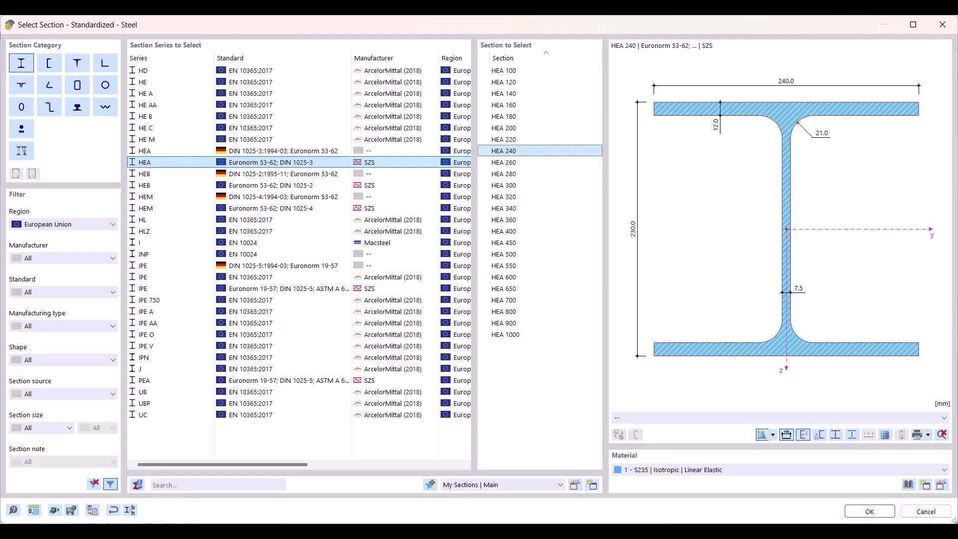
pyautogui.click(926, 512)
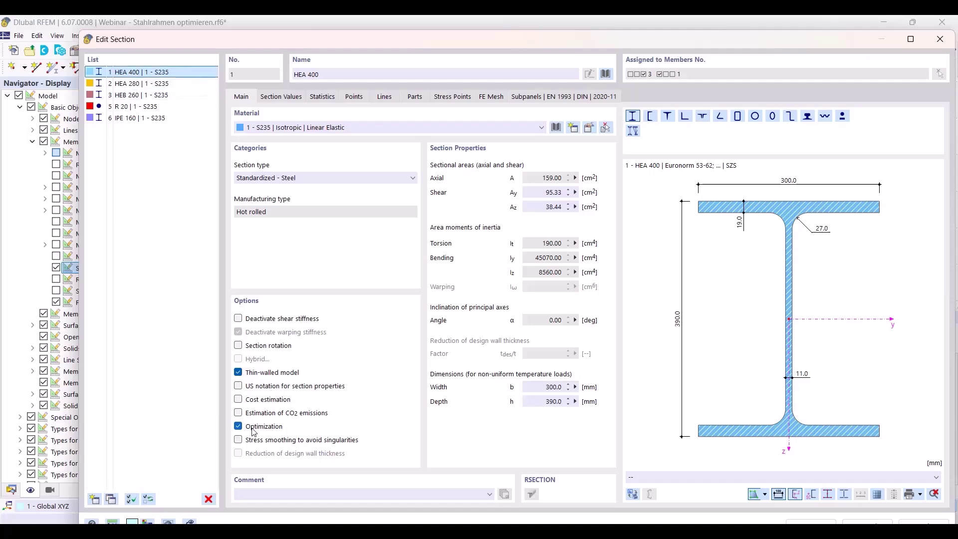
# Step: For the HEA 280 section, deactivate cost estimation and CO2 emission estimation and activate Optimization
pyautogui.click(150, 83)
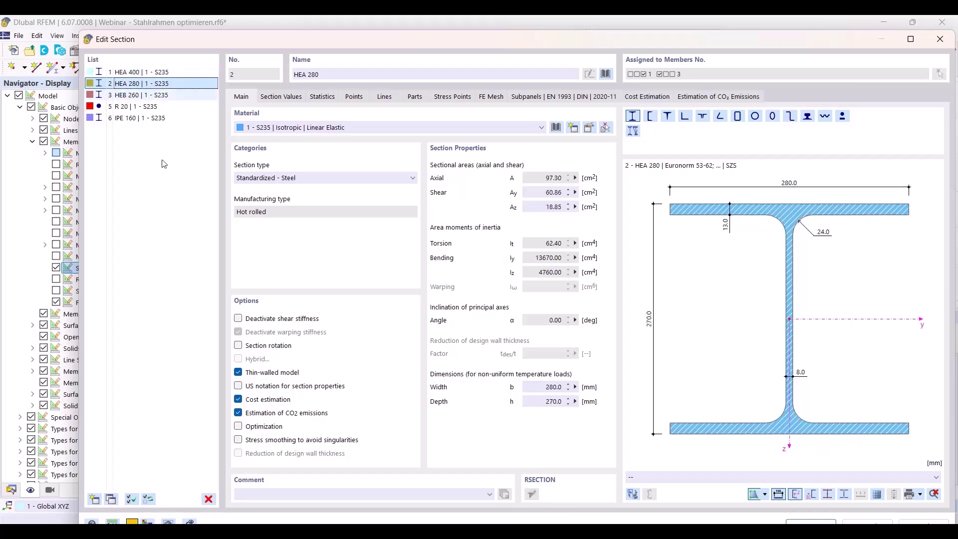
pyautogui.click(238, 413)
pyautogui.click(238, 399)
pyautogui.click(238, 426)
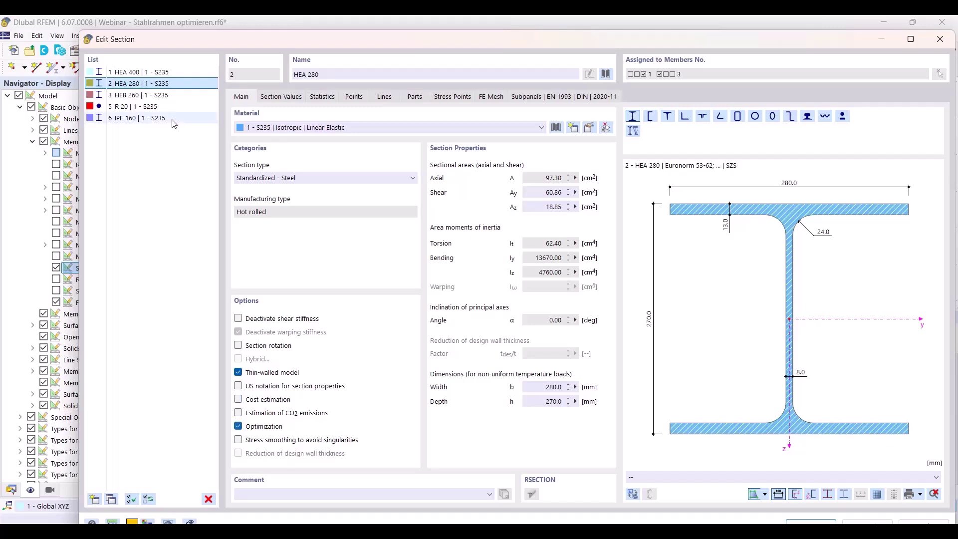
# Step: For the IPE 160 section, activate Optimization and deactivate CO2 emission estimation and cost estimation
pyautogui.click(138, 95)
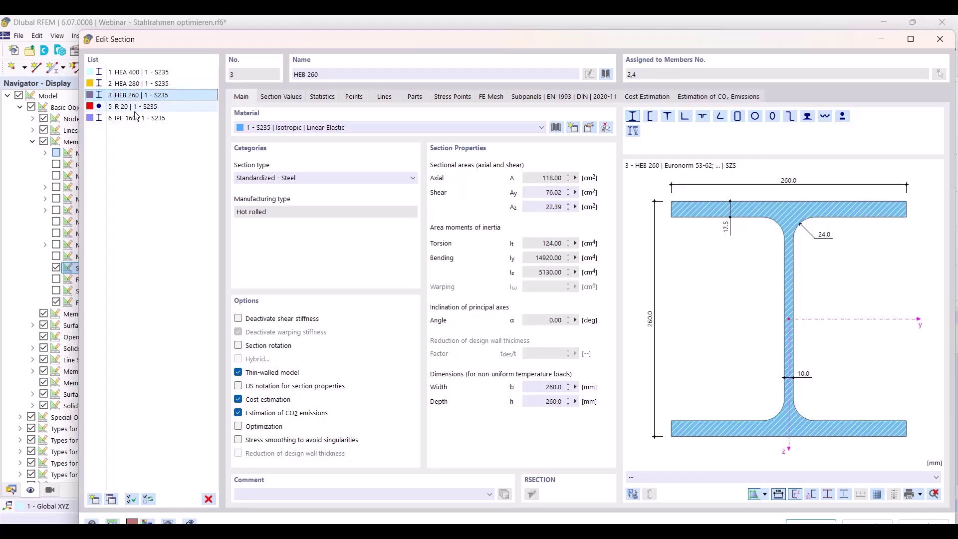
pyautogui.click(136, 107)
pyautogui.click(127, 118)
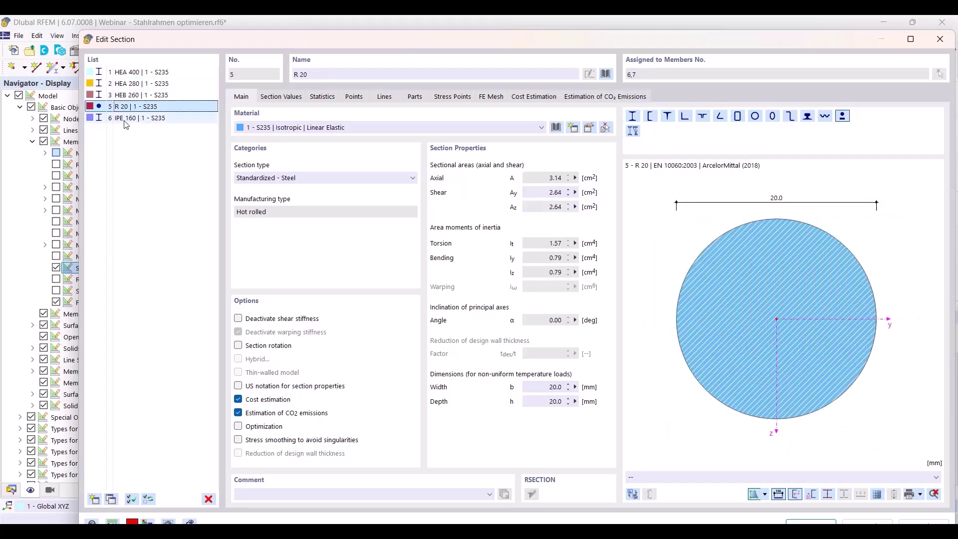
pyautogui.click(239, 426)
pyautogui.click(238, 413)
pyautogui.click(238, 400)
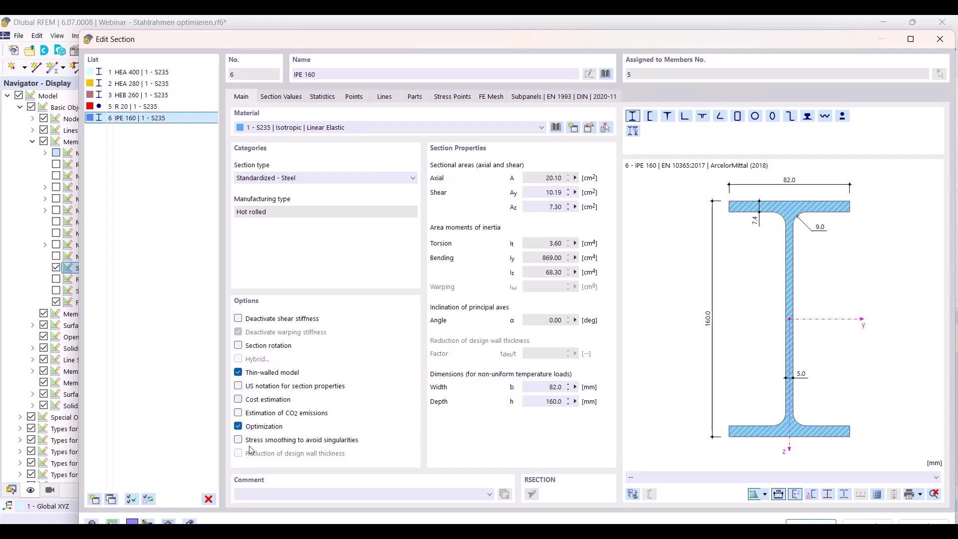
# Step: Deactivate CO2 emission estimation and cost estimation for the R 20 and HEB 260 sections
pyautogui.click(137, 108)
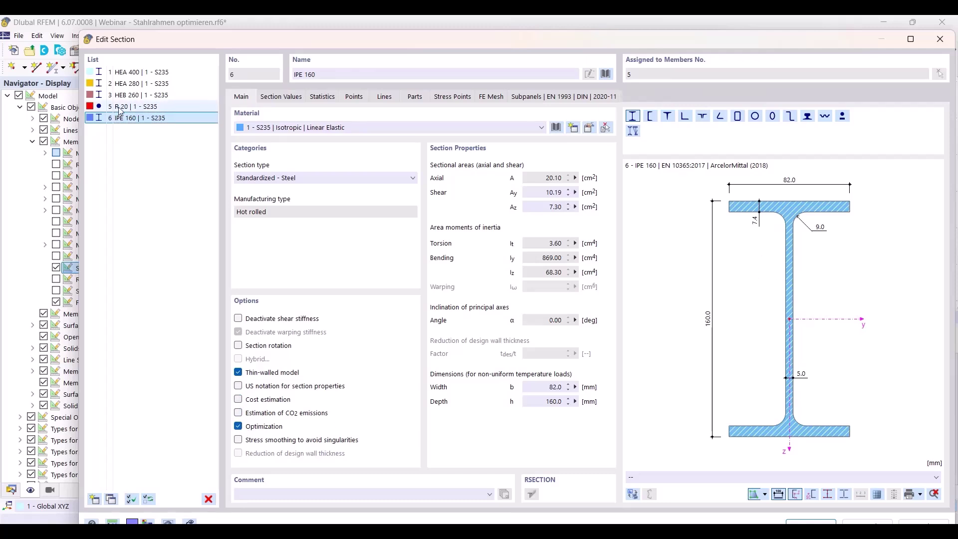
pyautogui.click(238, 413)
pyautogui.click(239, 399)
pyautogui.click(137, 95)
pyautogui.click(238, 413)
pyautogui.click(238, 400)
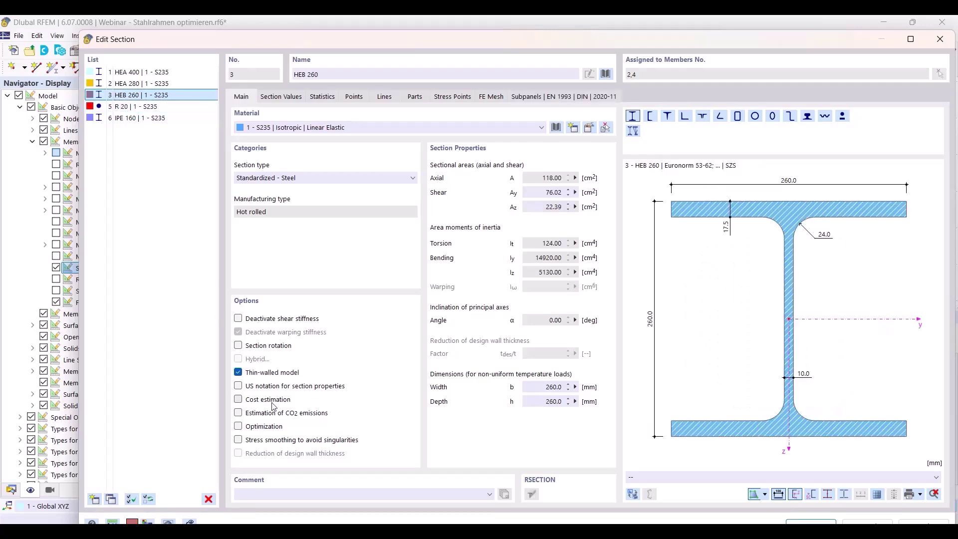
# Step: Examine the sizes of the ArcelorMittal IPE series in the section library for IPE 160 and leave without choosing a section
pyautogui.click(122, 118)
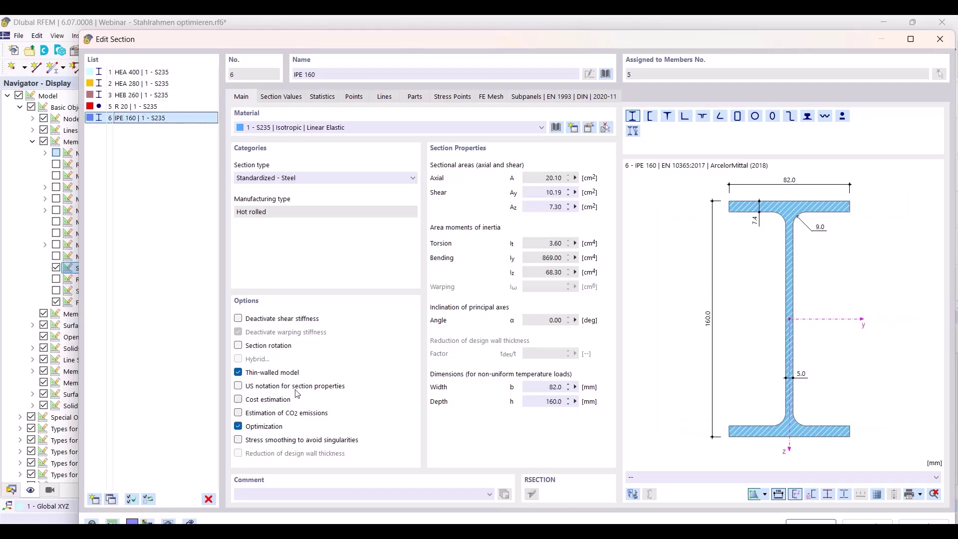
pyautogui.click(605, 74)
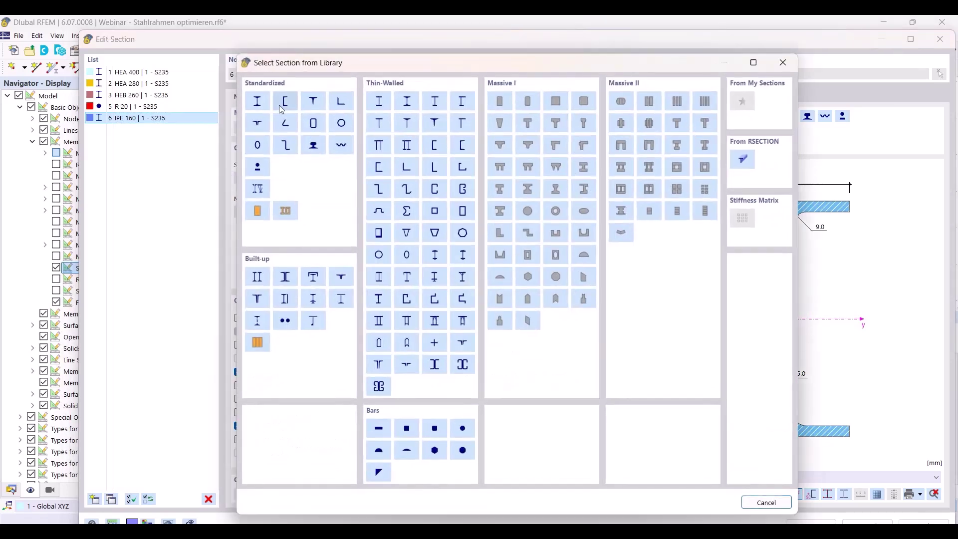
pyautogui.click(264, 106)
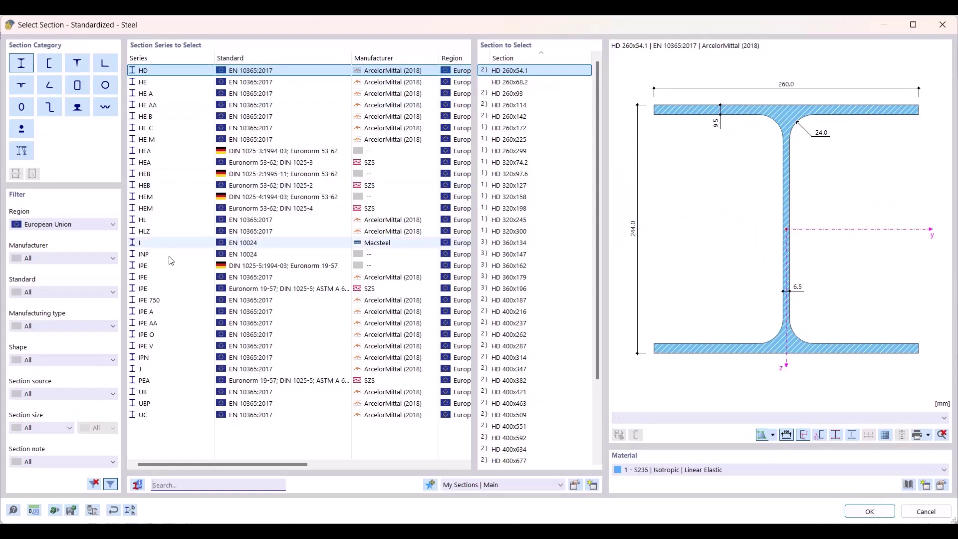
pyautogui.click(168, 278)
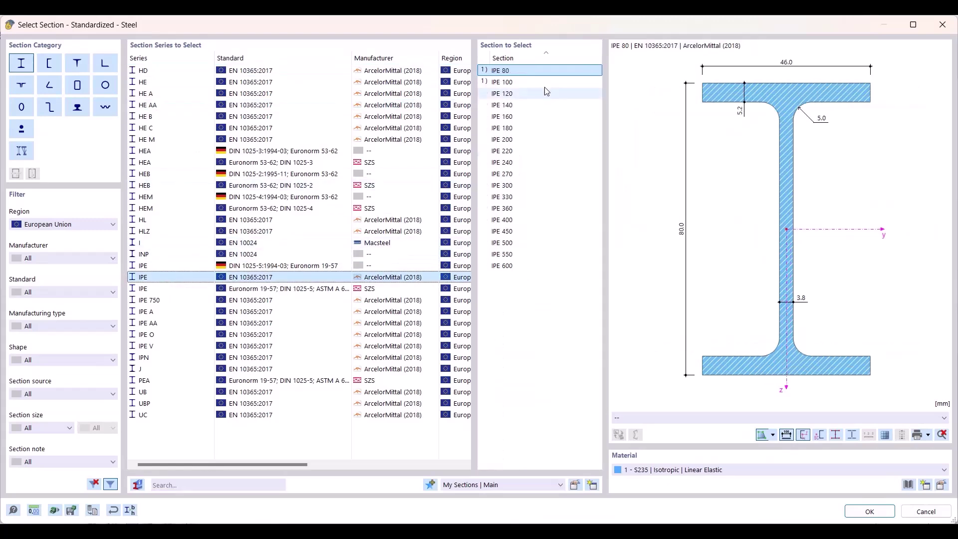
pyautogui.click(918, 511)
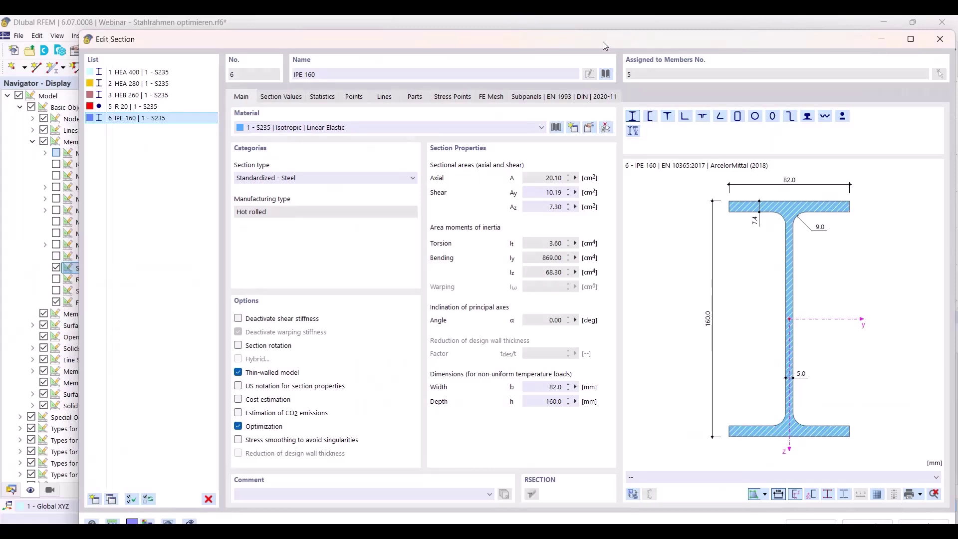
# Step: Check the option settings of the HEA 280 and IPE 160 sections and accept the section changes
pyautogui.moveTo(606, 41); pyautogui.dragTo(564, 35)
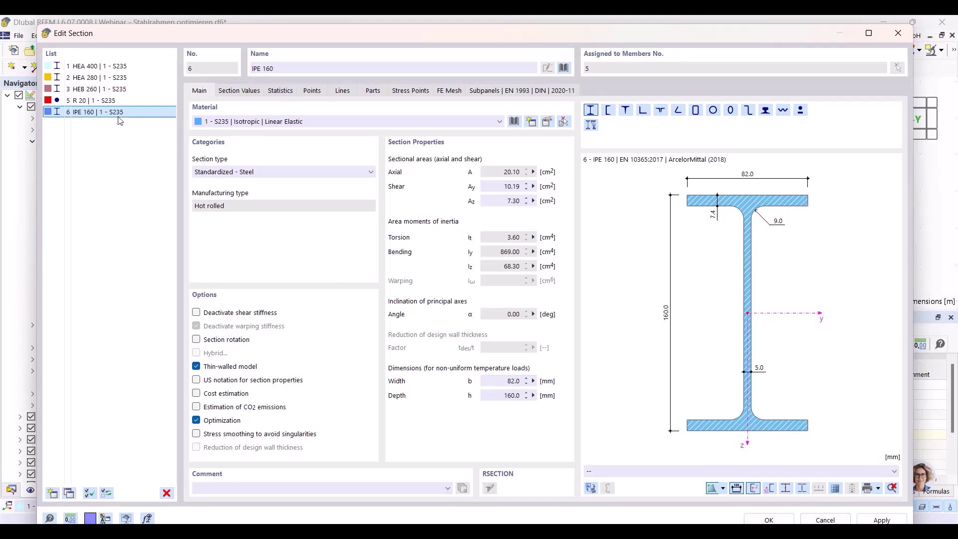
pyautogui.click(103, 67)
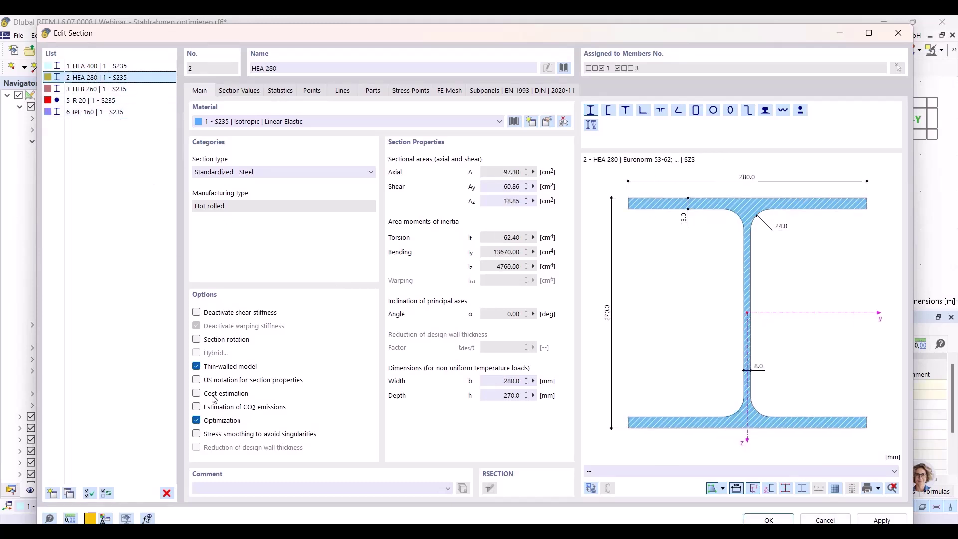
pyautogui.click(102, 112)
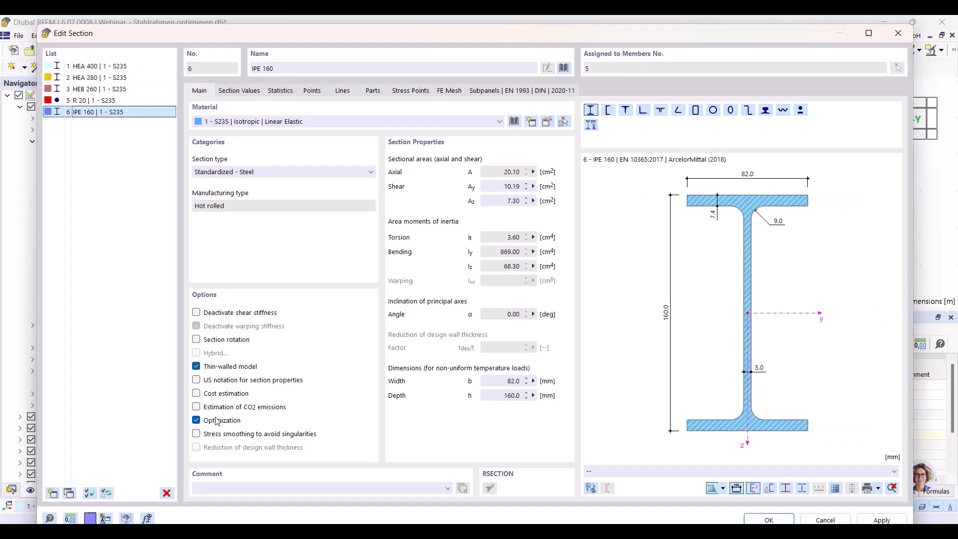
pyautogui.click(769, 520)
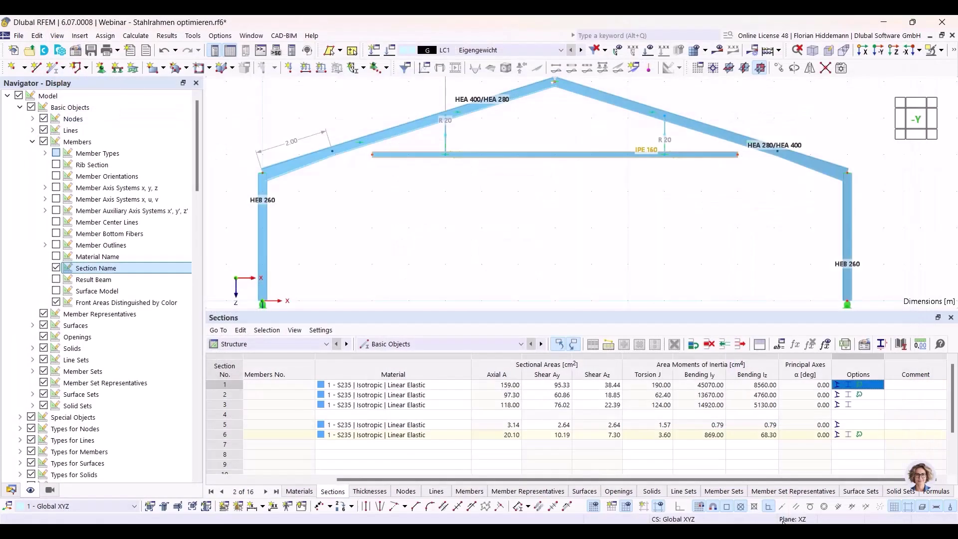
# Step: In the optimization settings, choose Ant colony as the optimizer and set the percent of mutations to 2.00 %
pyautogui.click(36, 36)
pyautogui.click(136, 35)
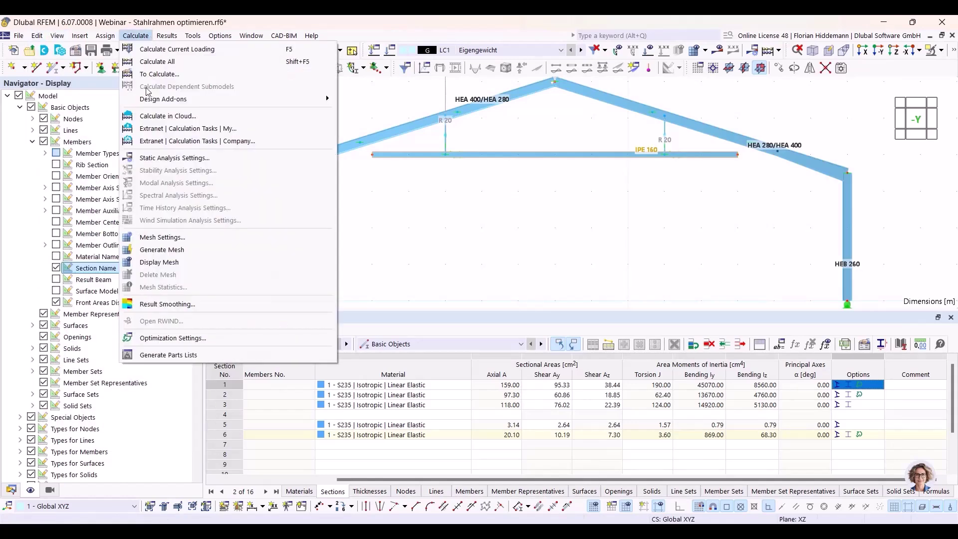
pyautogui.click(175, 344)
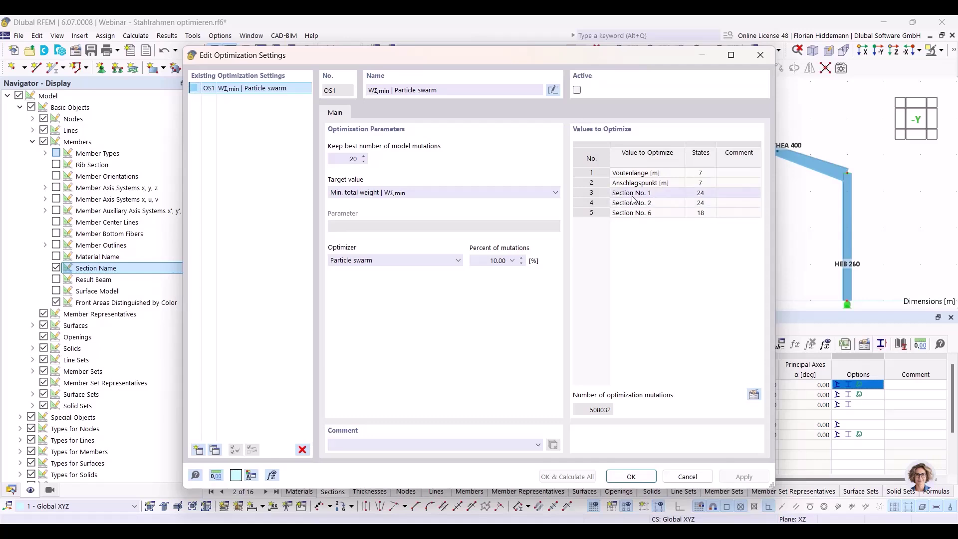
pyautogui.click(445, 264)
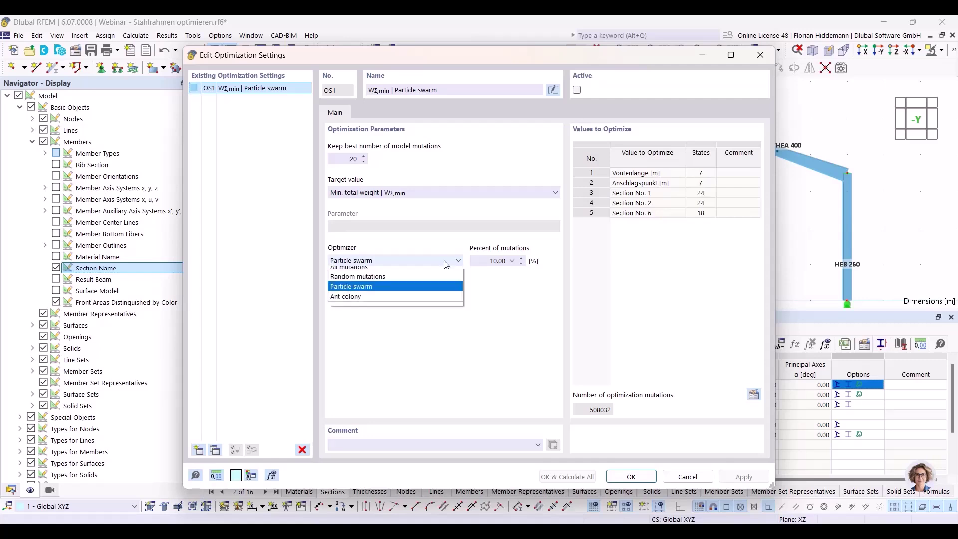
pyautogui.click(351, 301)
pyautogui.click(511, 261)
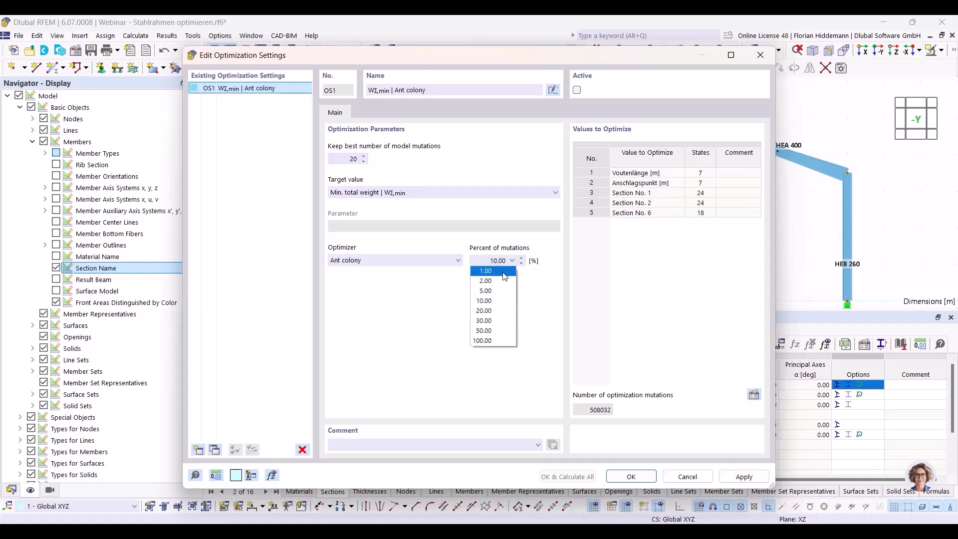
pyautogui.click(496, 281)
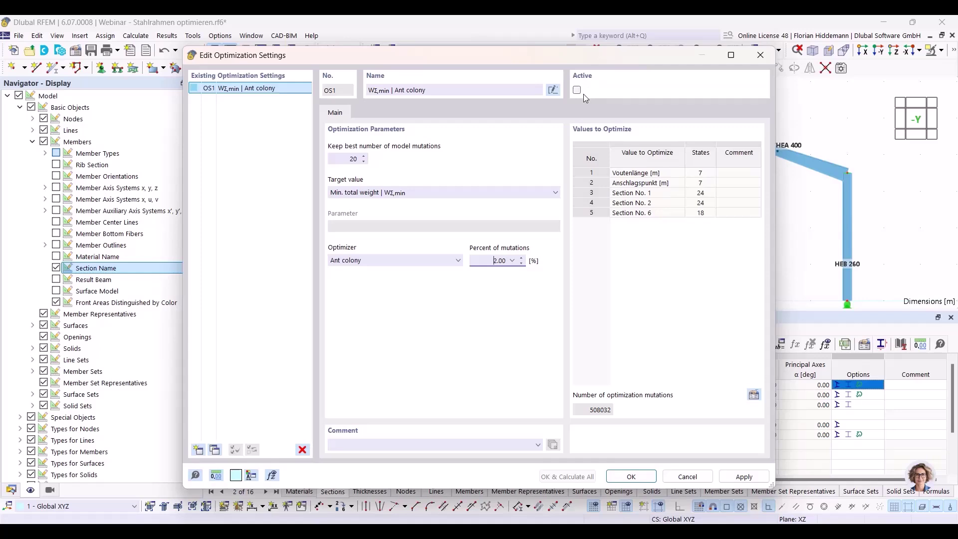
# Step: Set optimization setting OS1 to active and start calculating everything
pyautogui.moveTo(597, 61)
pyautogui.mouseDown()
pyautogui.moveTo(610, 73)
pyautogui.moveTo(592, 73)
pyautogui.mouseUp()
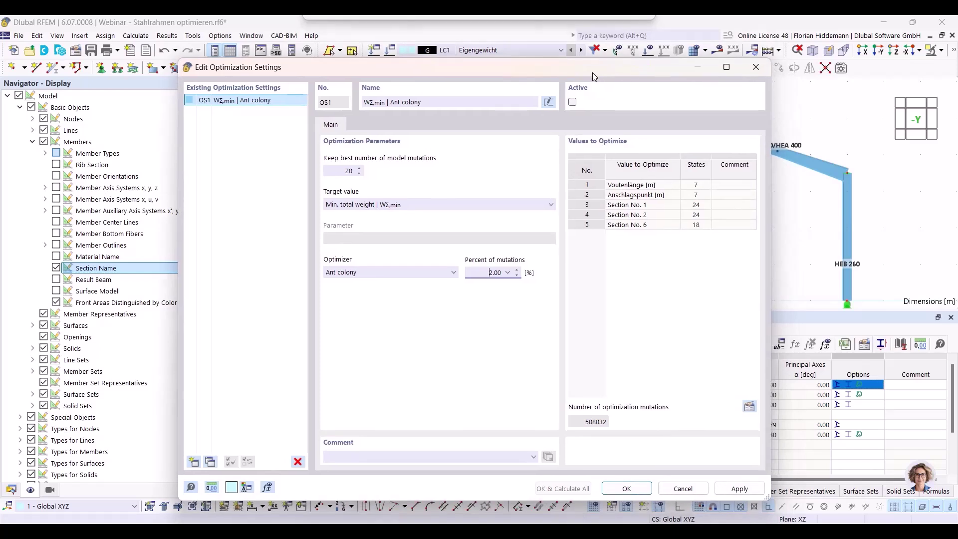
pyautogui.click(573, 103)
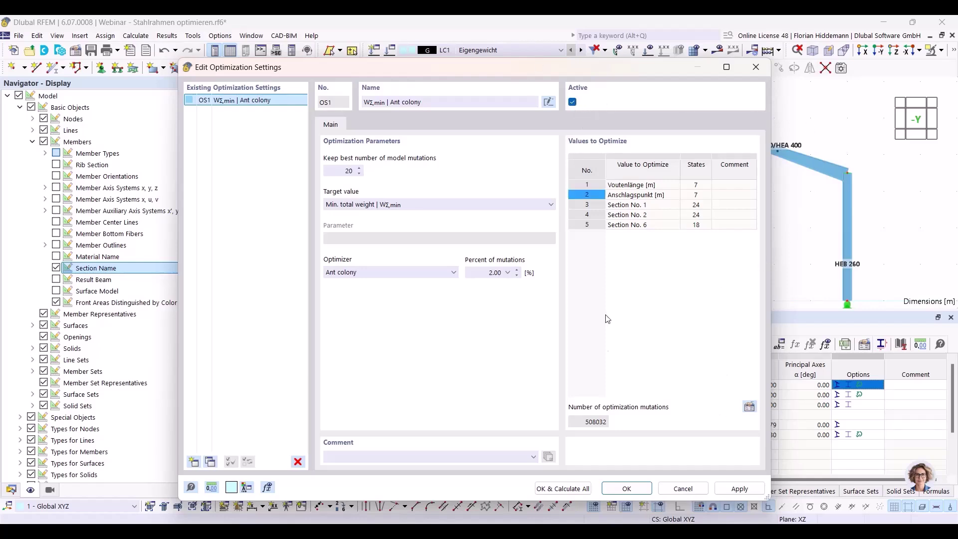
pyautogui.click(549, 487)
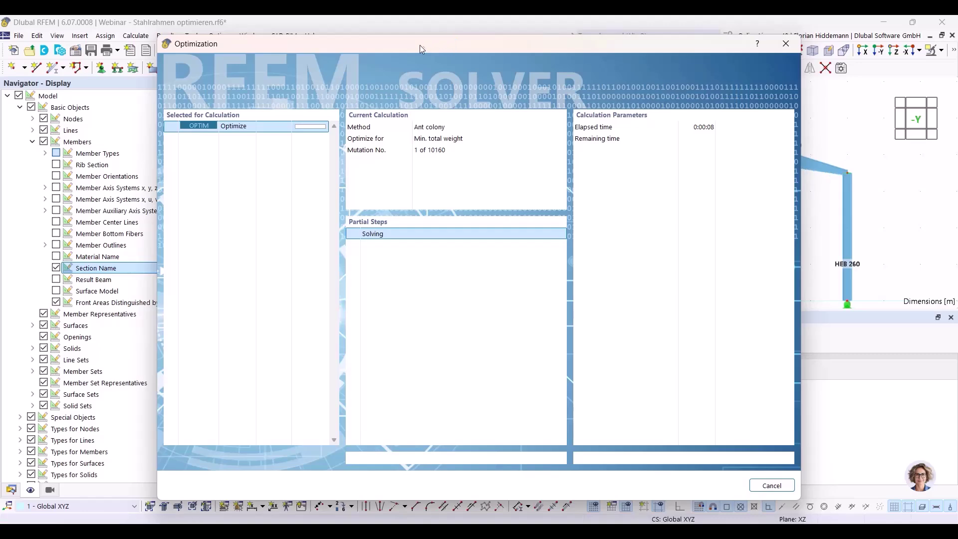
# Step: Move the solver window aside to check the interim optimization results, and cancel the running calculation
pyautogui.moveTo(420, 45); pyautogui.dragTo(850, 389)
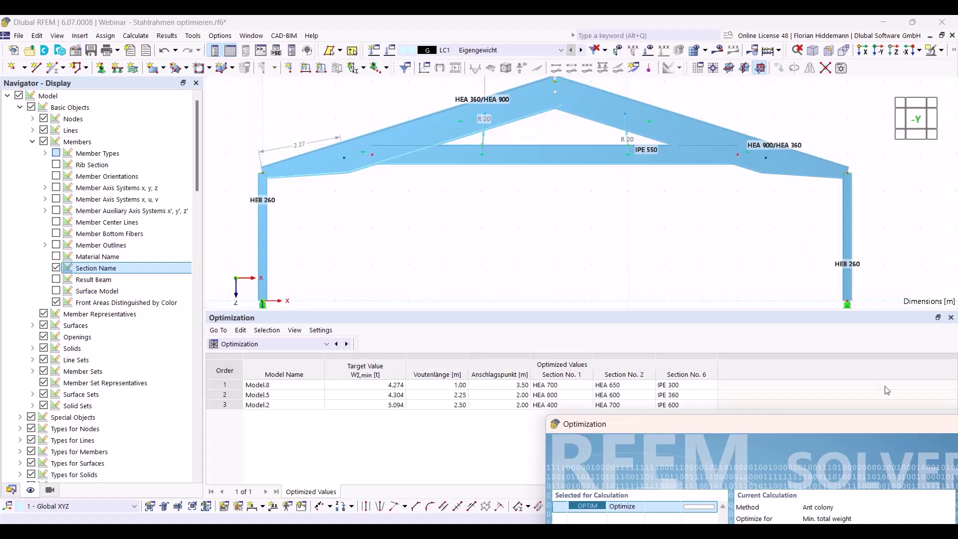
pyautogui.moveTo(786, 426); pyautogui.dragTo(691, 316)
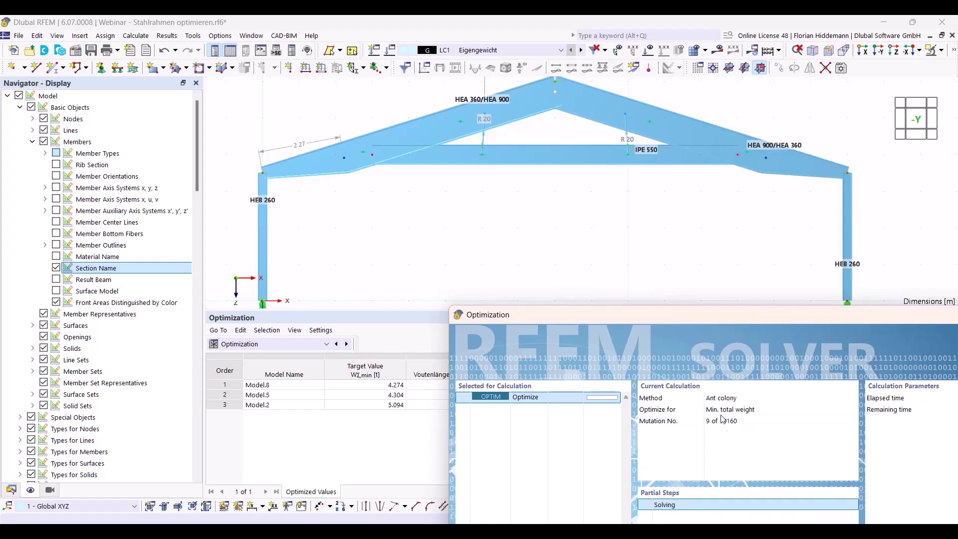
pyautogui.moveTo(719, 321); pyautogui.dragTo(535, 61)
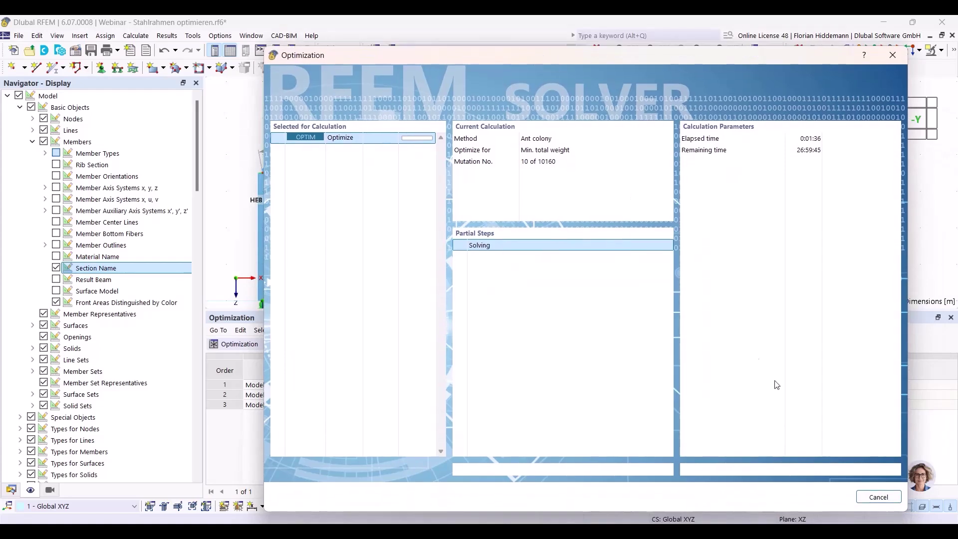
pyautogui.click(887, 497)
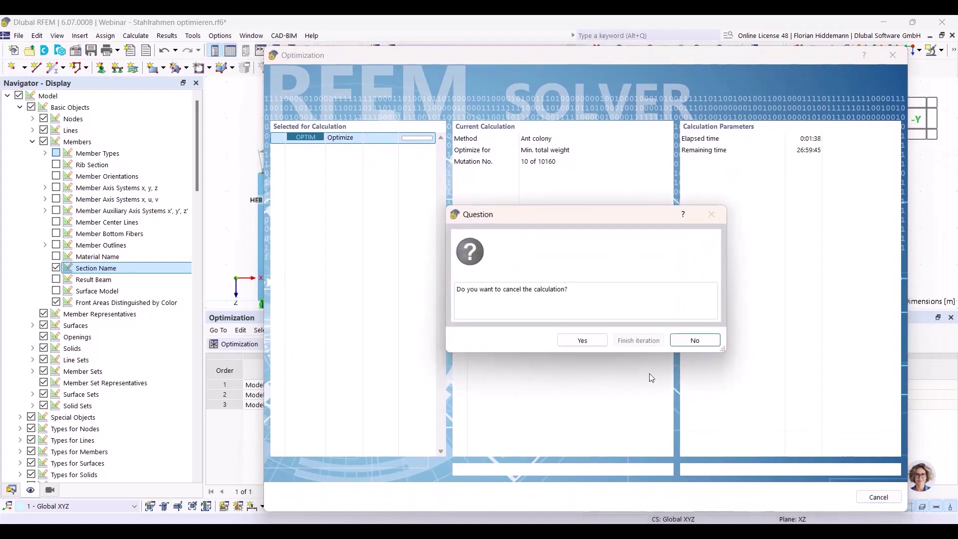
pyautogui.click(569, 339)
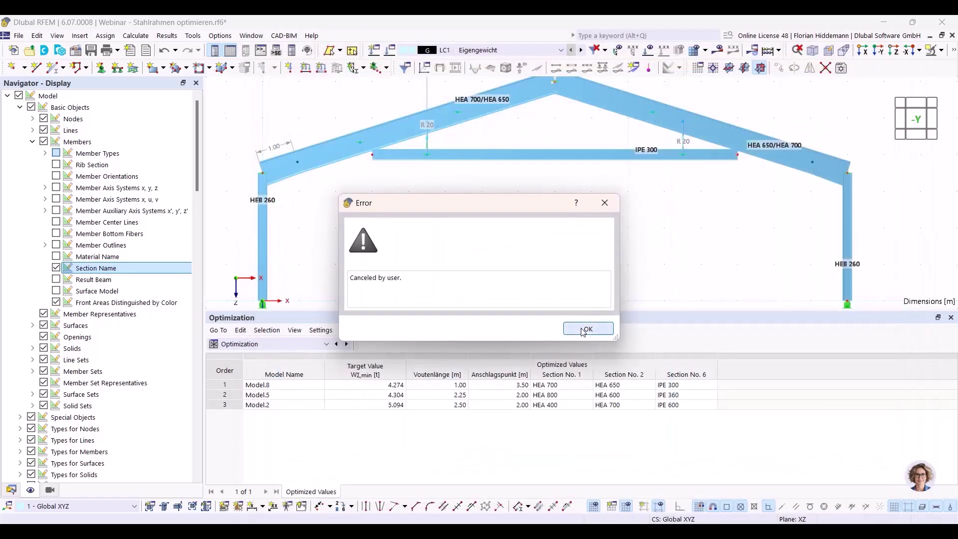
pyautogui.click(583, 329)
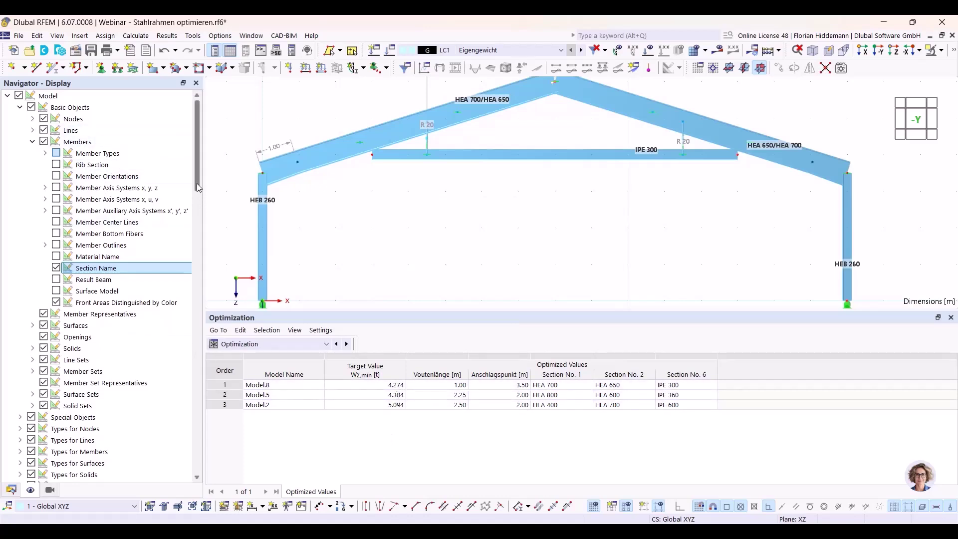
# Step: Switch to the already calculated model Webinar - Stahlrahmen optimieren - Ergebnisse.rf6
pyautogui.click(11, 490)
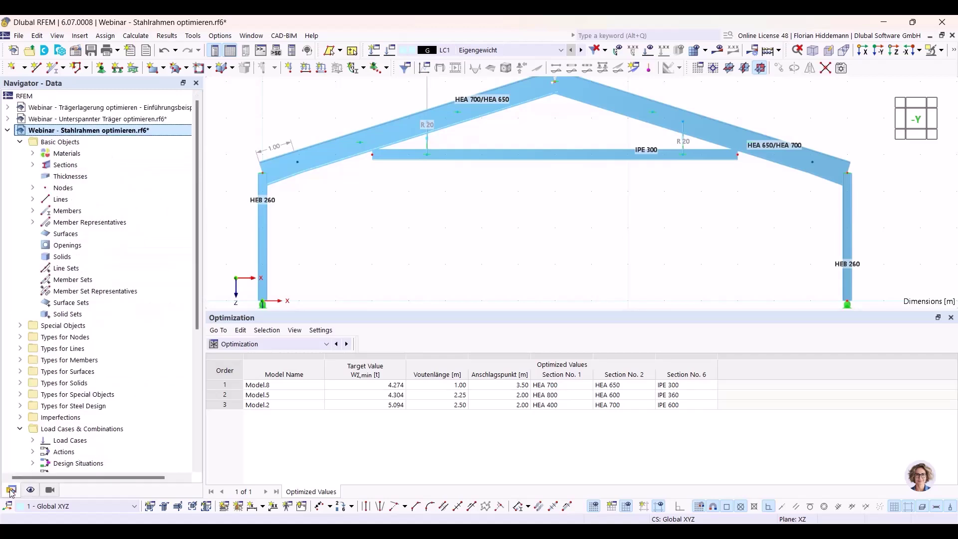
pyautogui.click(7, 130)
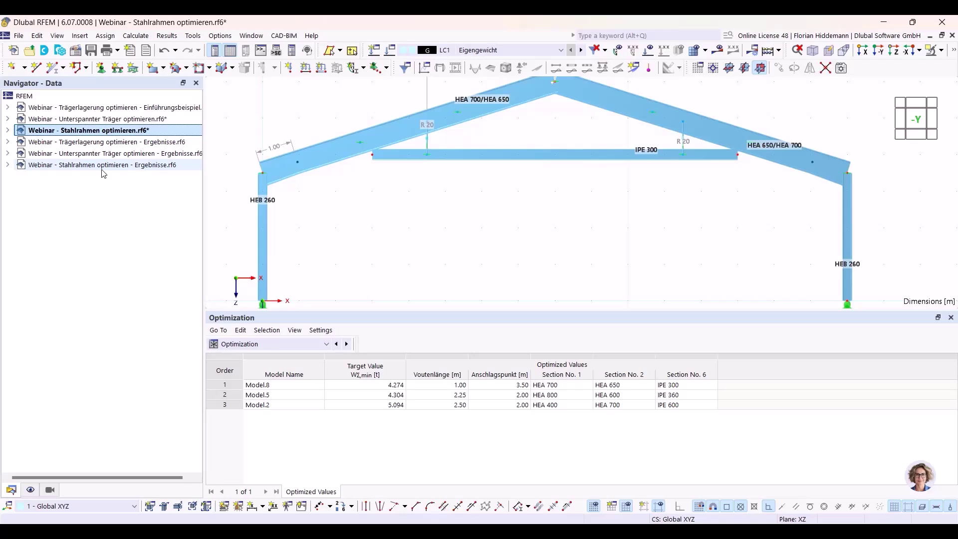
pyautogui.doubleClick(102, 165)
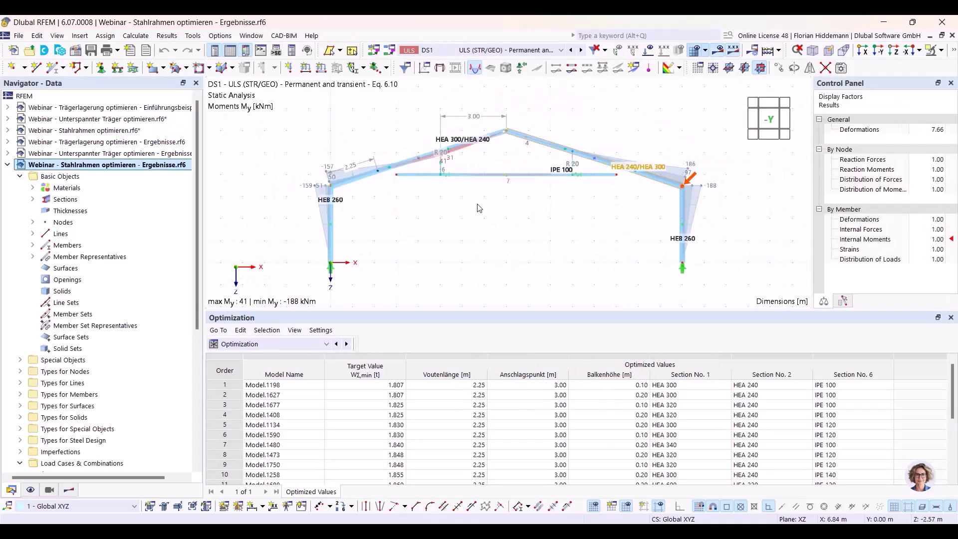
# Step: Hide the result diagrams and examine the optimized frame's dimensions and section names
pyautogui.scroll(2, 433, 201)
pyautogui.scroll(1, 549, 217)
pyautogui.scroll(-1, 555, 207)
pyautogui.scroll(1, 555, 207)
pyautogui.scroll(-1, 555, 207)
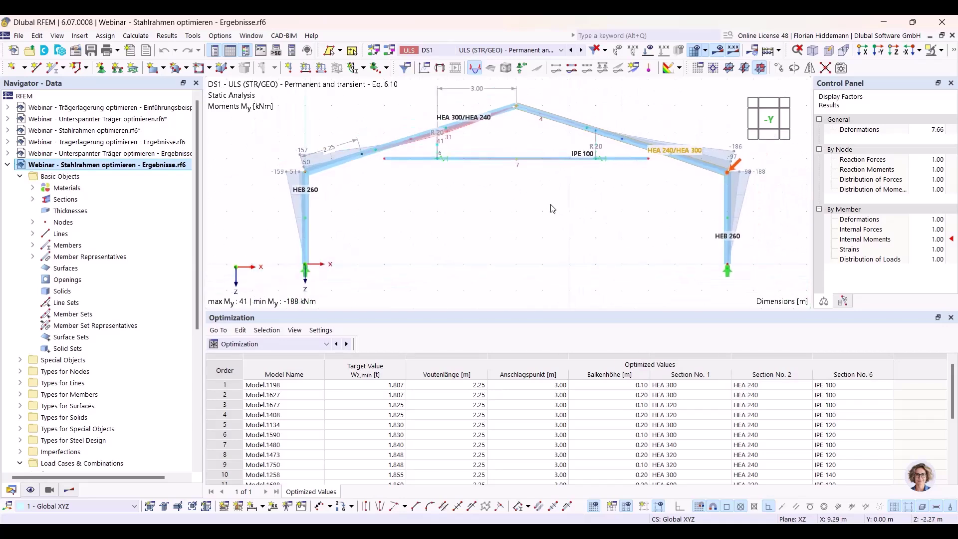
pyautogui.click(718, 52)
pyautogui.scroll(1, 588, 229)
pyautogui.scroll(-1, 589, 220)
pyautogui.scroll(-1, 584, 222)
pyautogui.scroll(1, 584, 223)
pyautogui.scroll(1, 586, 234)
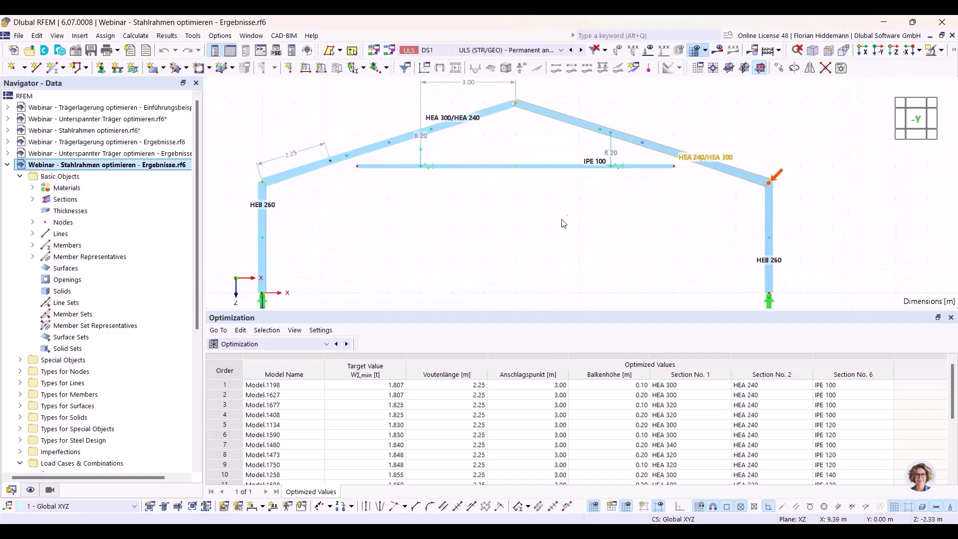
pyautogui.moveTo(562, 223); pyautogui.dragTo(577, 217, button='middle')
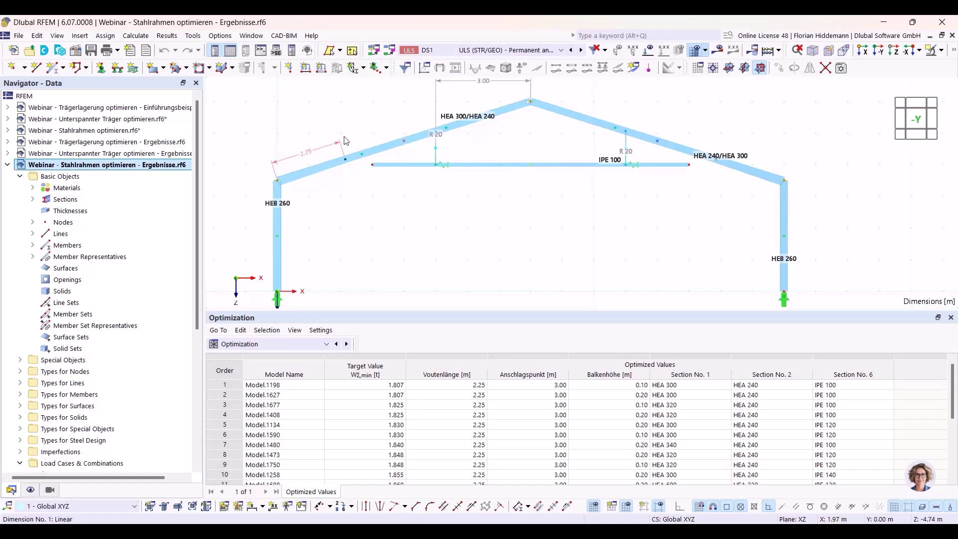
pyautogui.moveTo(483, 87); pyautogui.dragTo(477, 102, button='middle')
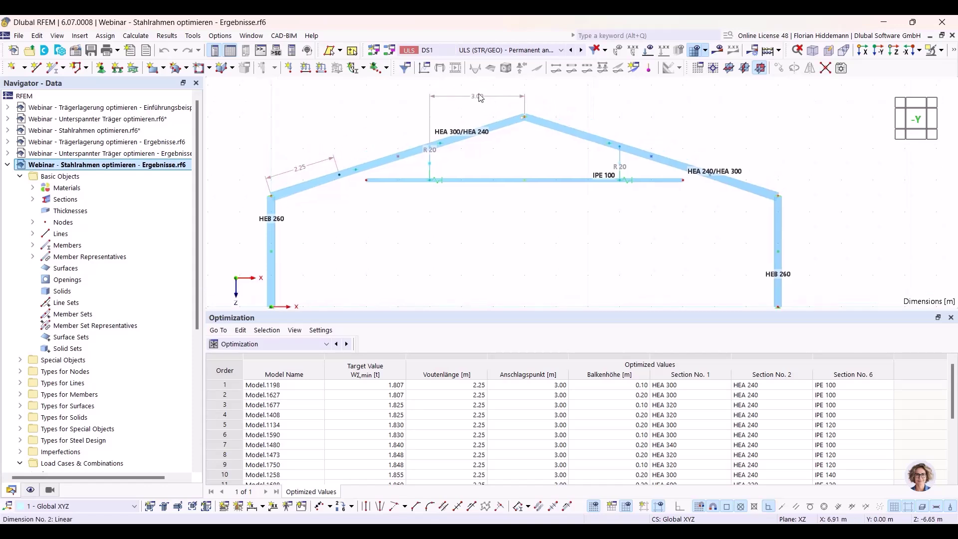
pyautogui.click(519, 53)
pyautogui.click(513, 90)
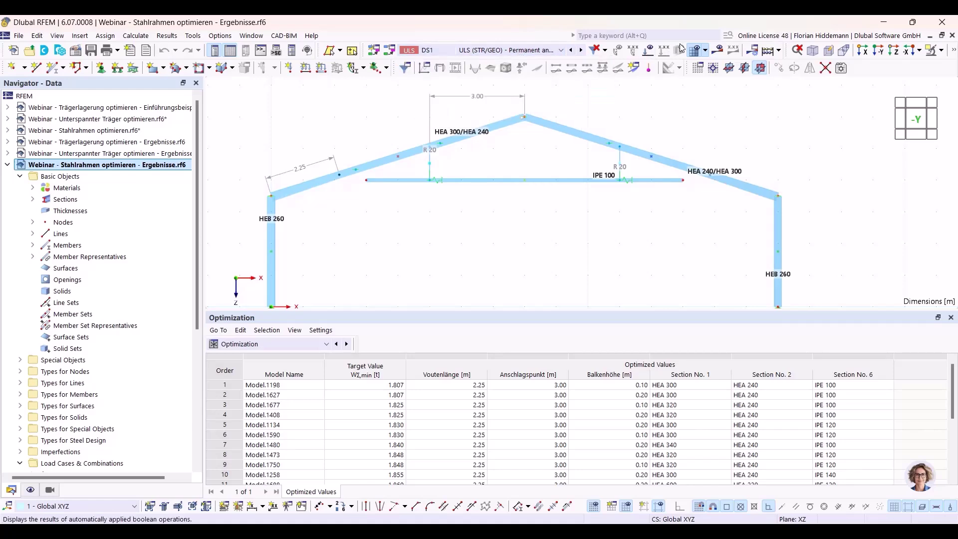
# Step: Show the results again and examine the My moment diagram on the frame and the ranked list of optimized model variants
pyautogui.click(717, 50)
pyautogui.moveTo(464, 222)
pyautogui.mouseDown(button='middle')
pyautogui.moveTo(486, 199)
pyautogui.moveTo(475, 210)
pyautogui.mouseUp(button='middle')
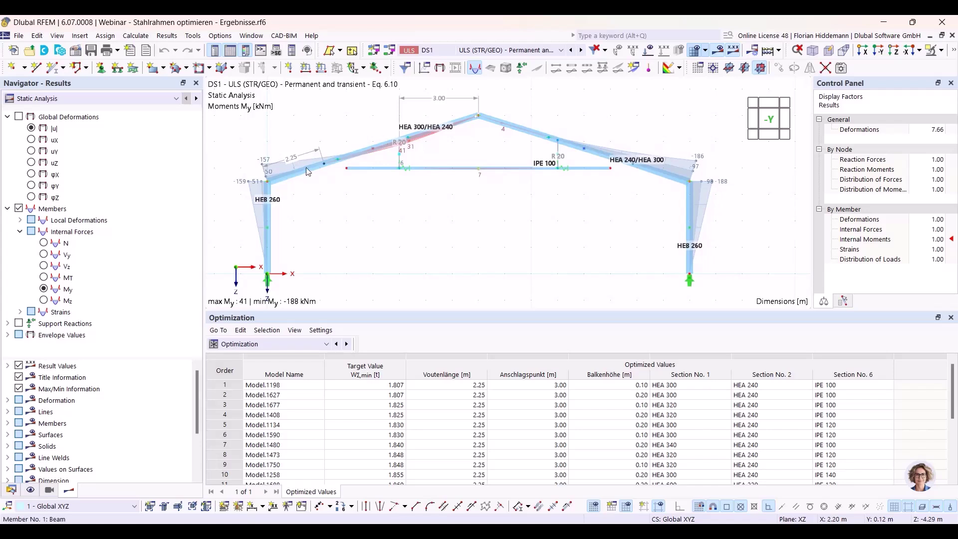
pyautogui.scroll(3, 523, 149)
pyautogui.scroll(-1, 583, 239)
pyautogui.moveTo(648, 247); pyautogui.dragTo(512, 215, button='middle')
pyautogui.scroll(-1, 563, 203)
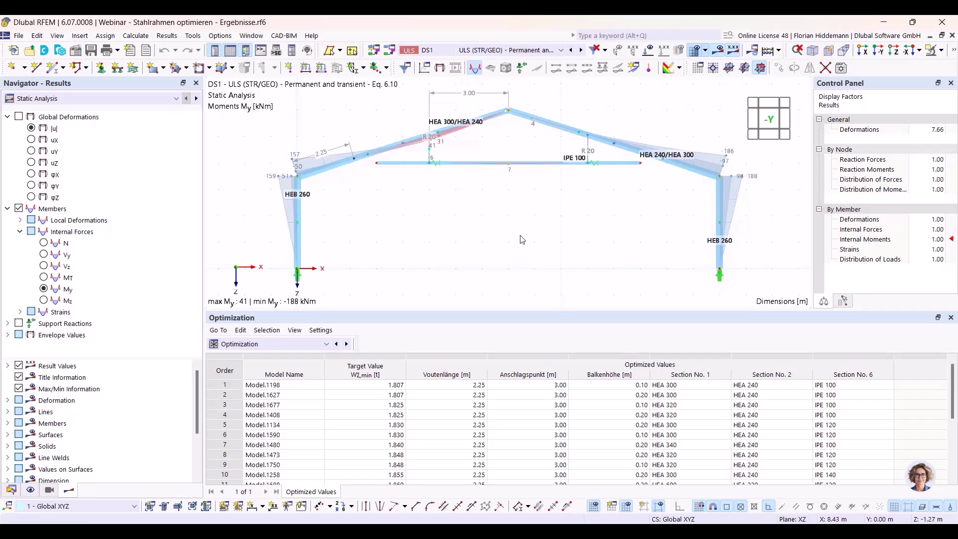
pyautogui.moveTo(539, 215); pyautogui.dragTo(532, 218, button='middle')
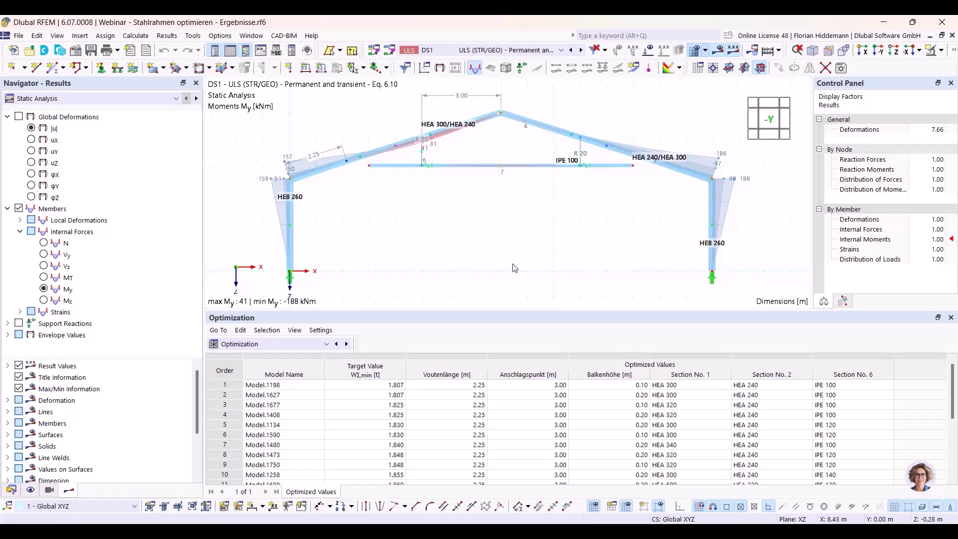
pyautogui.scroll(-3, 395, 449)
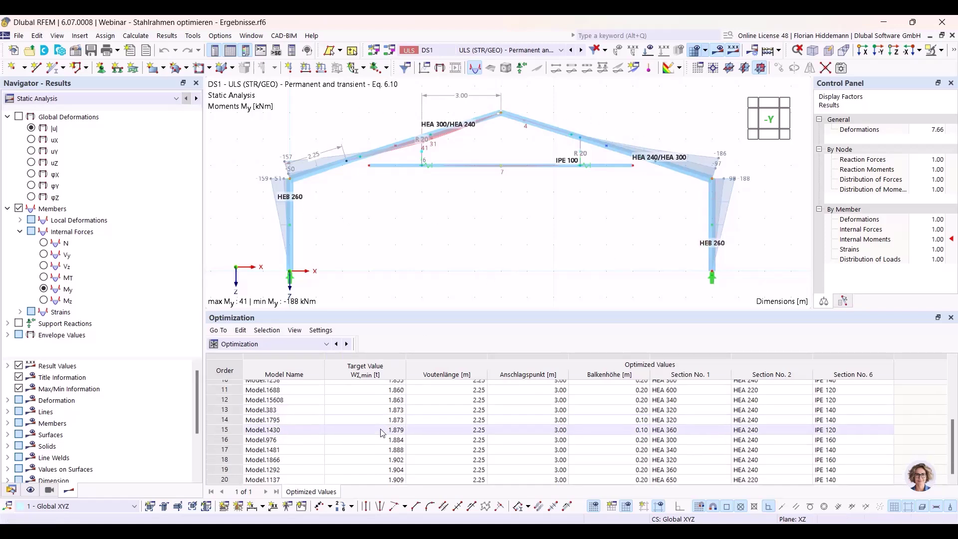
# Step: Compare the target weights, dimensions and sections across the ranked list of optimized model variants
pyautogui.click(397, 474)
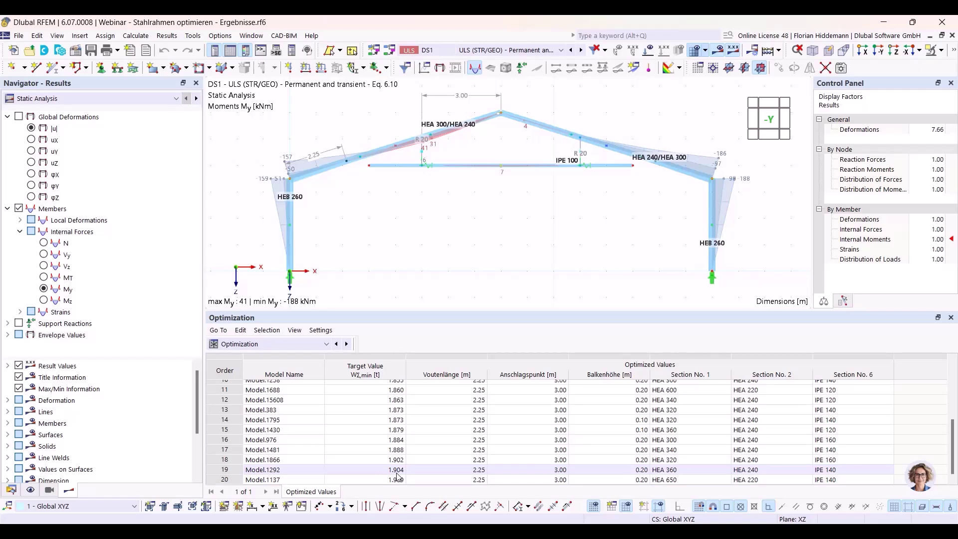
pyautogui.scroll(3, 397, 476)
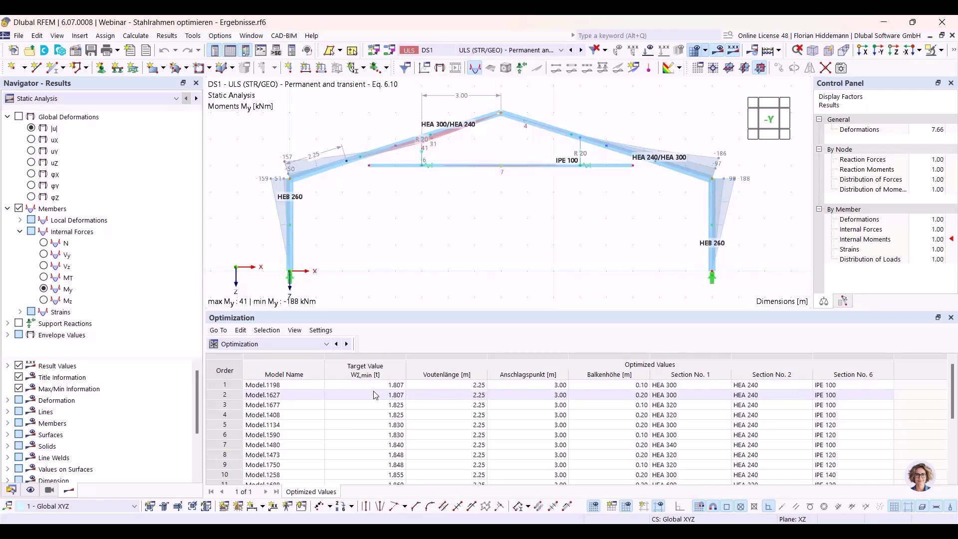
pyautogui.scroll(-3, 476, 456)
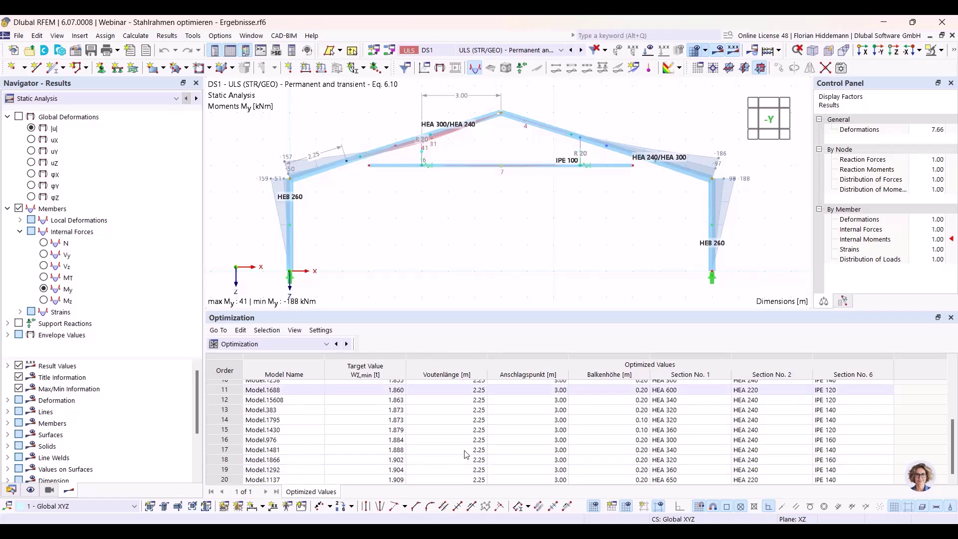
pyautogui.scroll(3, 554, 425)
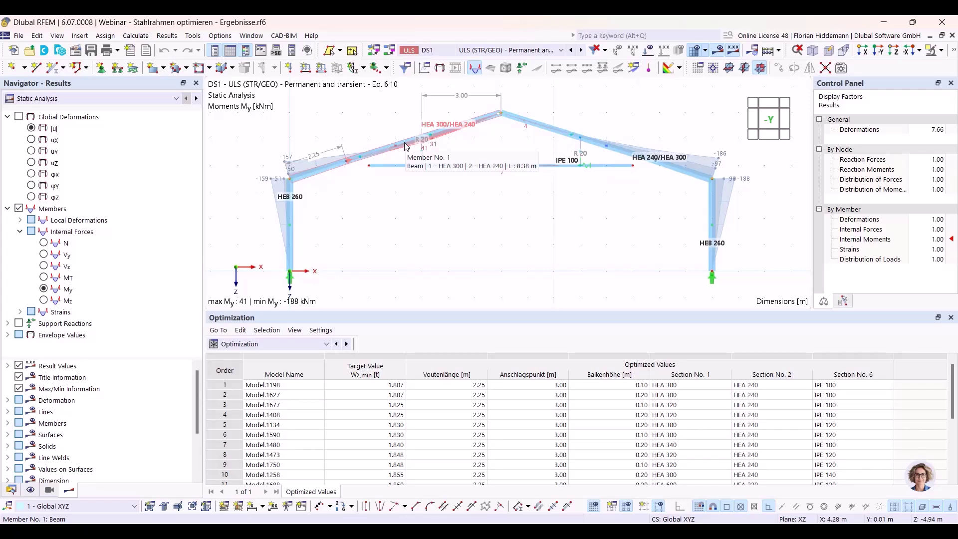
# Step: Display the Design Overview table, enlarge it and examine the members' design check ratios alongside the frame
pyautogui.click(298, 344)
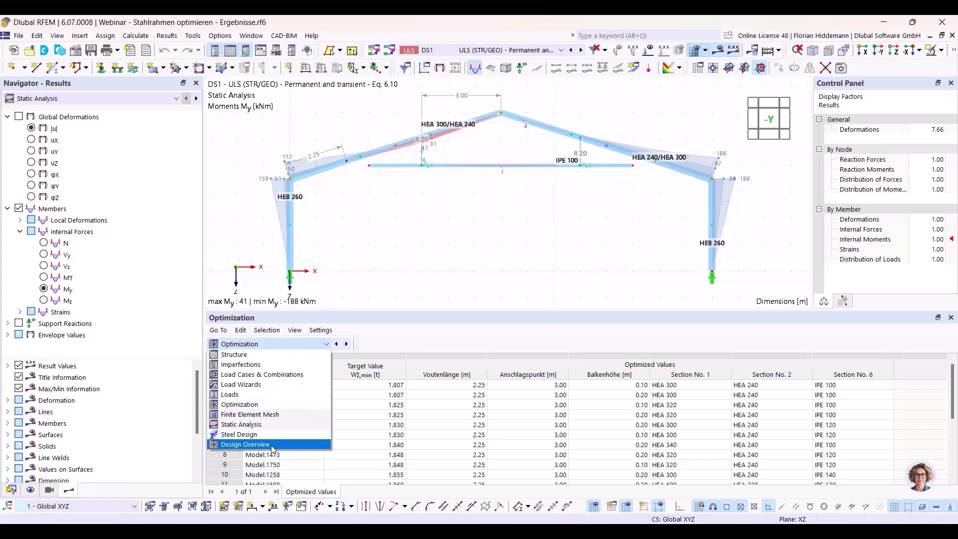
pyautogui.click(273, 446)
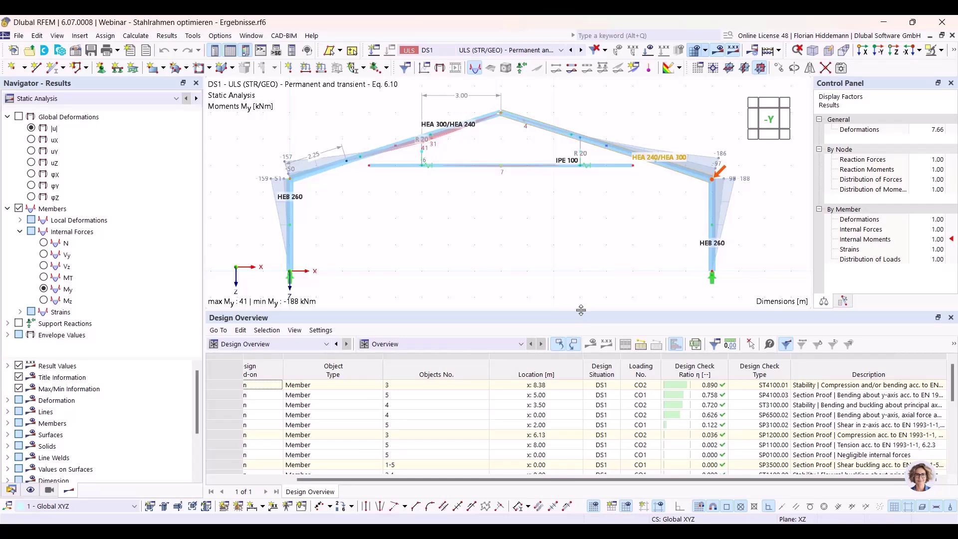
pyautogui.moveTo(581, 310); pyautogui.dragTo(580, 263)
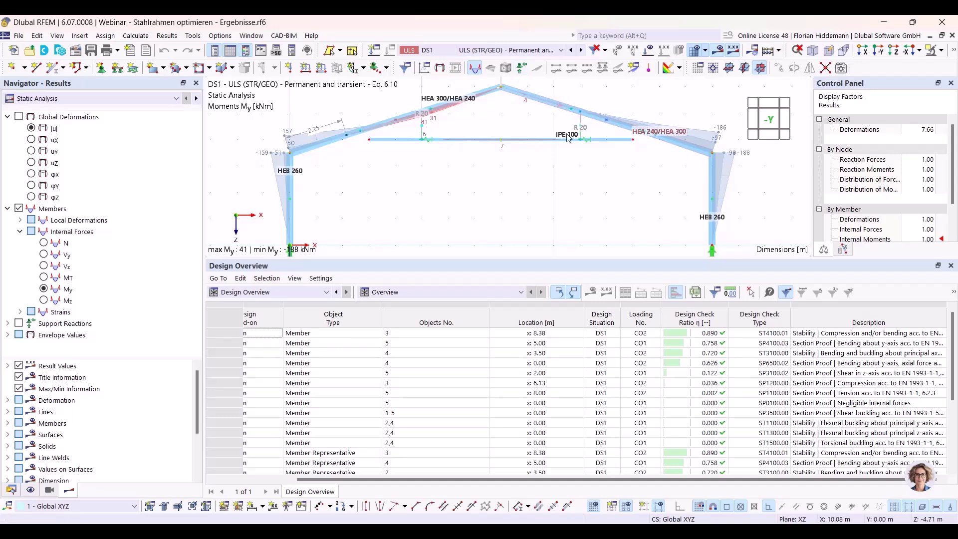
pyautogui.scroll(-2, 590, 155)
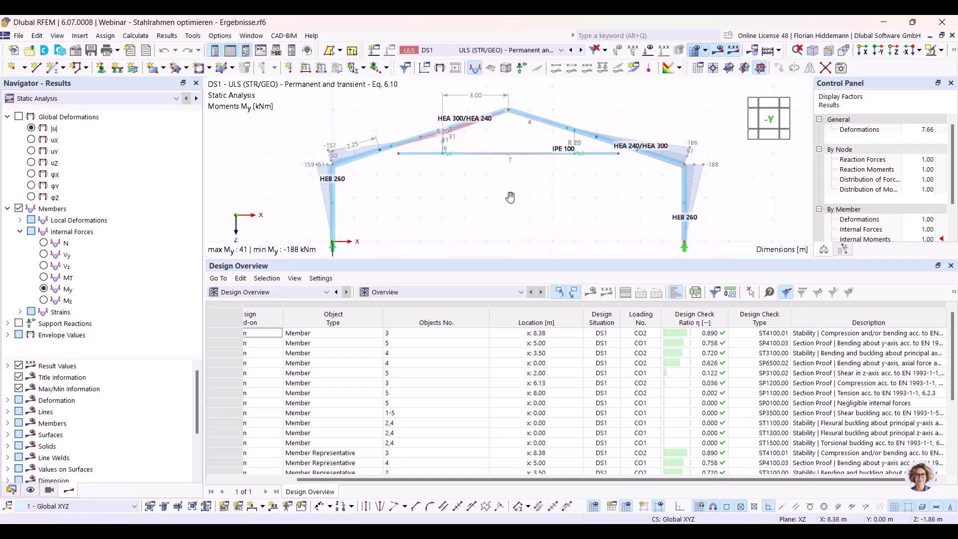
pyautogui.scroll(2, 509, 200)
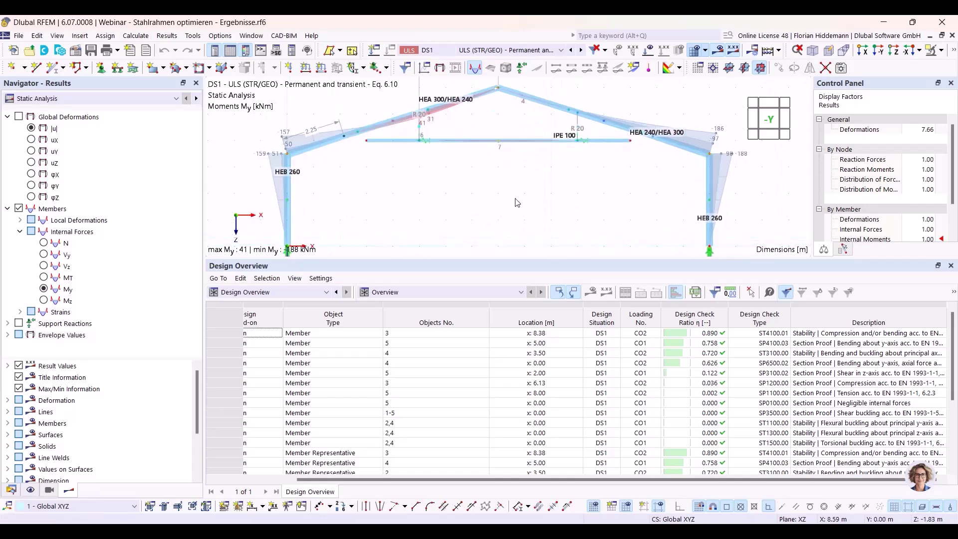
# Step: Review the optimization ranges of the Voutenlänge and Anschlagspunkt global parameters and close them without changes
pyautogui.click(58, 37)
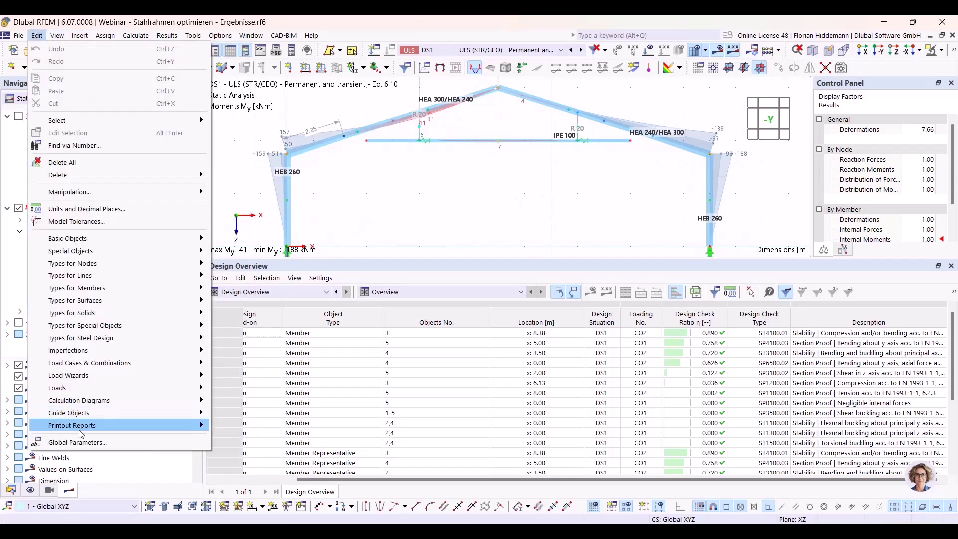
pyautogui.click(83, 444)
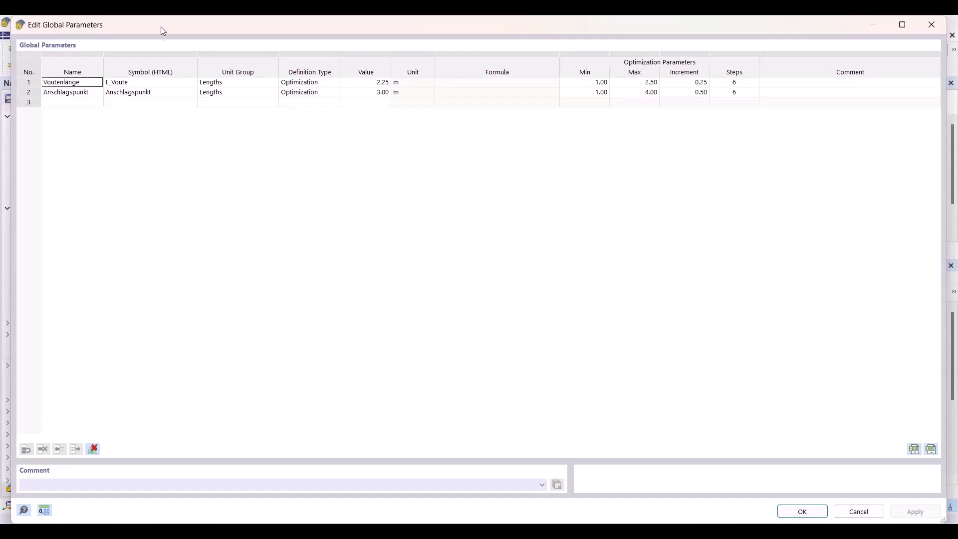
pyautogui.moveTo(159, 17); pyautogui.dragTo(236, 28)
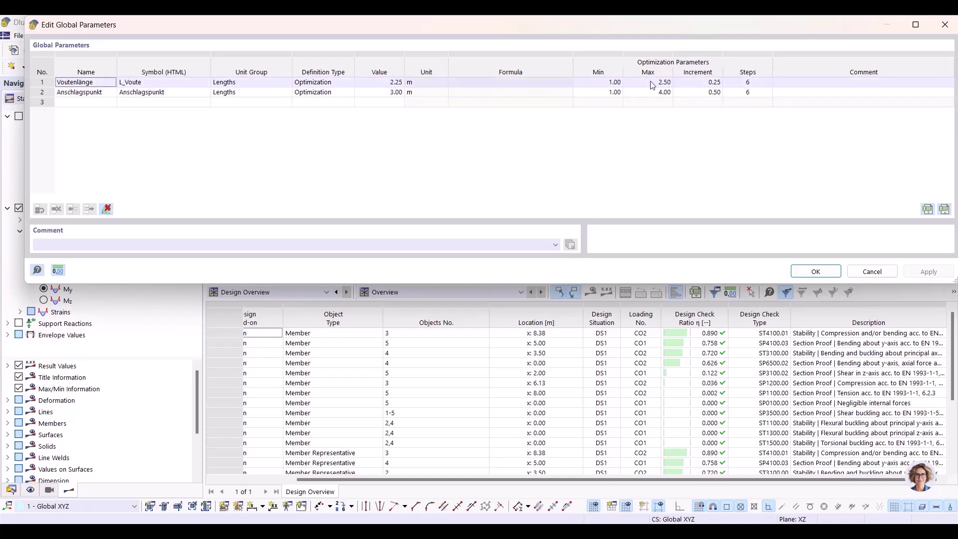
pyautogui.click(872, 275)
# Step: Reduce the height of the Design Overview table to give the frame more room, and return to the table's first columns
pyautogui.moveTo(578, 199); pyautogui.dragTo(558, 201, button='middle')
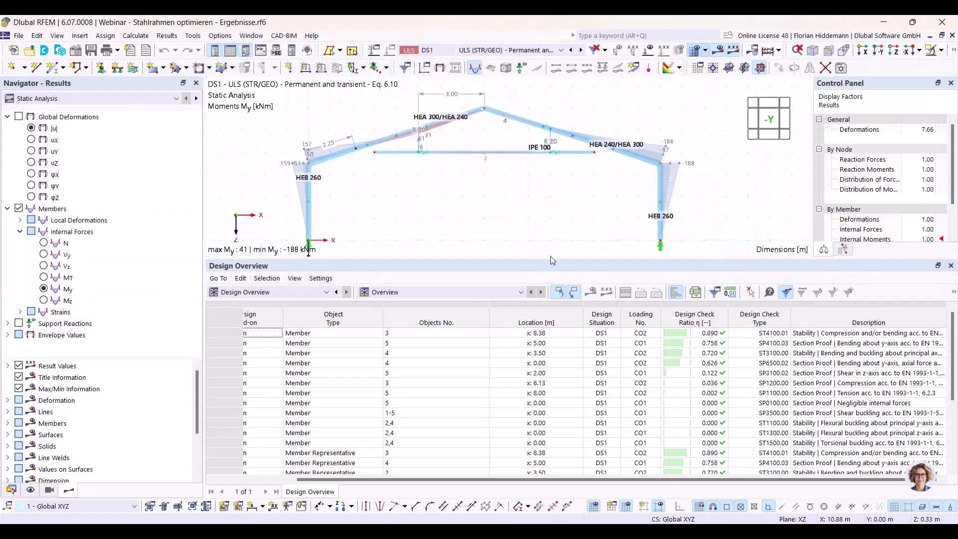
pyautogui.moveTo(549, 258); pyautogui.dragTo(534, 289)
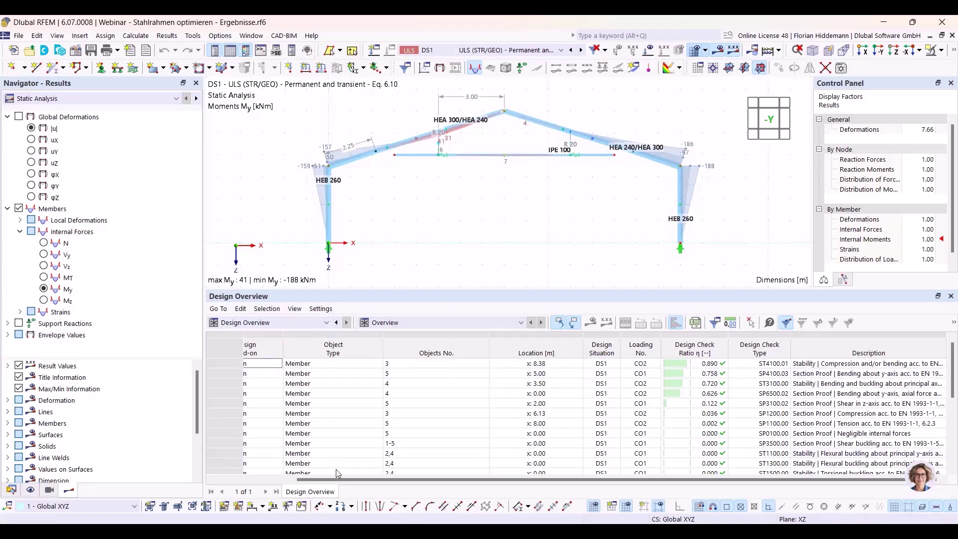
pyautogui.moveTo(329, 483); pyautogui.dragTo(250, 483)
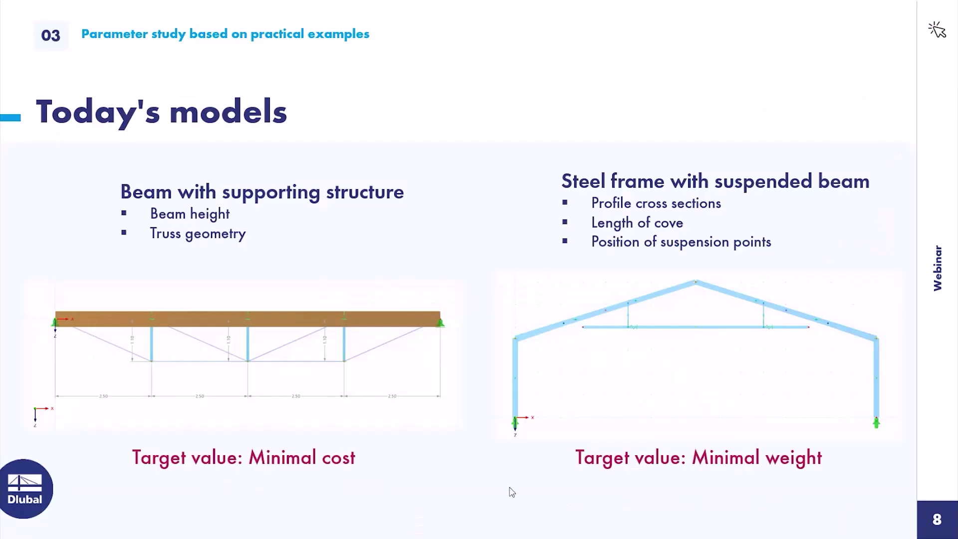
pyautogui.click(512, 493)
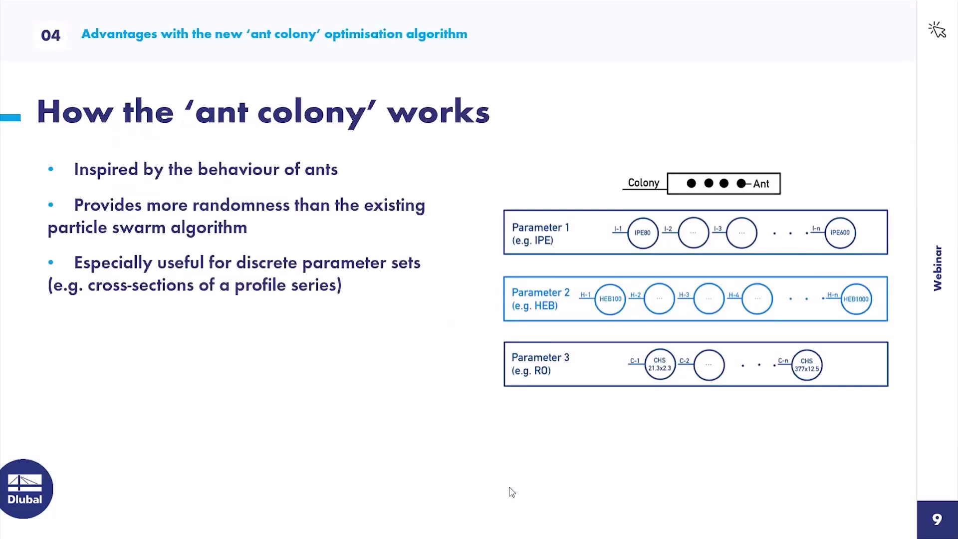